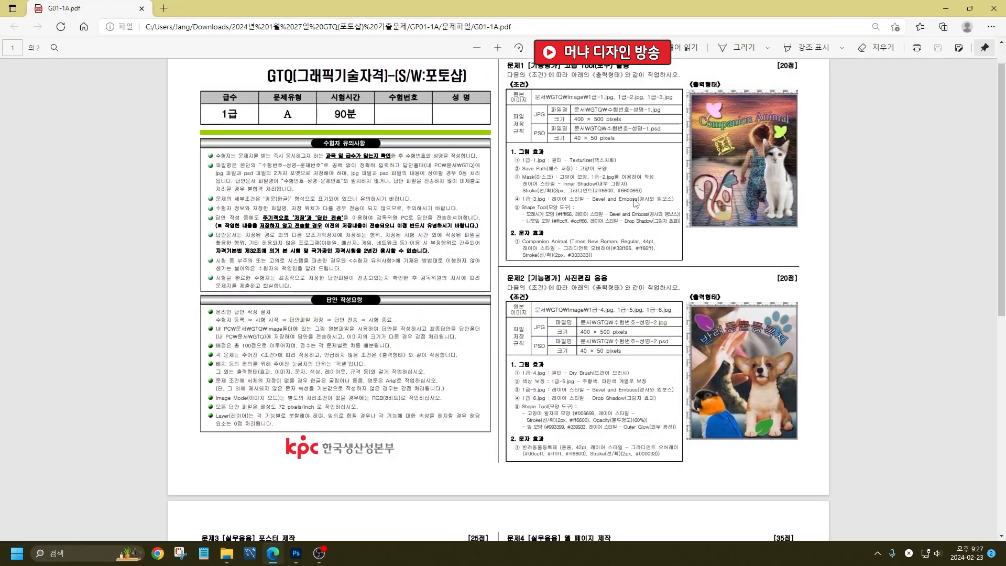
- Switch to Photoshop and review the General, Interface and Workspace pages of the Preferences
click(296, 554)
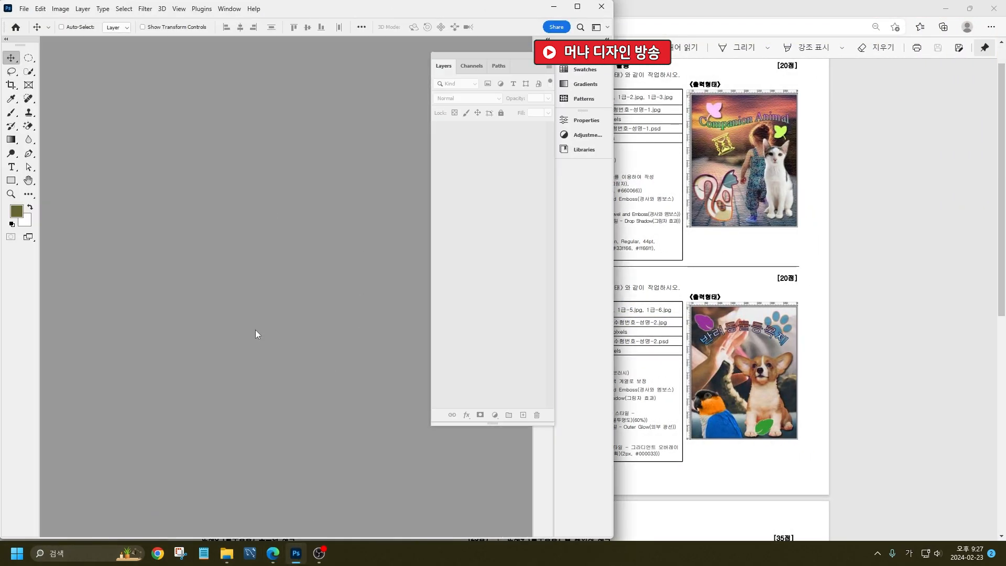
key(i)
key(ctrl+k)
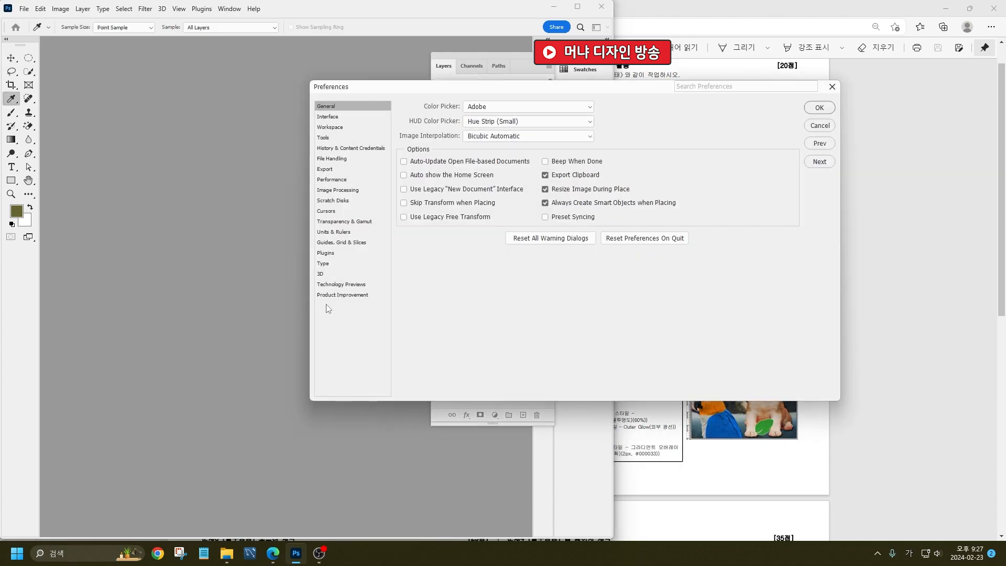
key(ctrl)
key(ctrl)
click(337, 119)
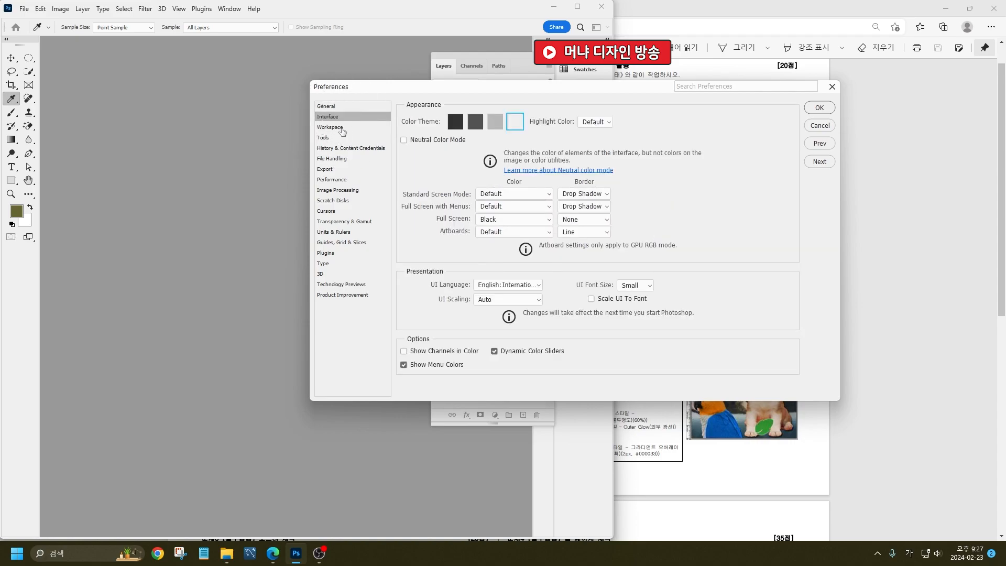
click(343, 132)
key(ctrl)
key(ctrl)
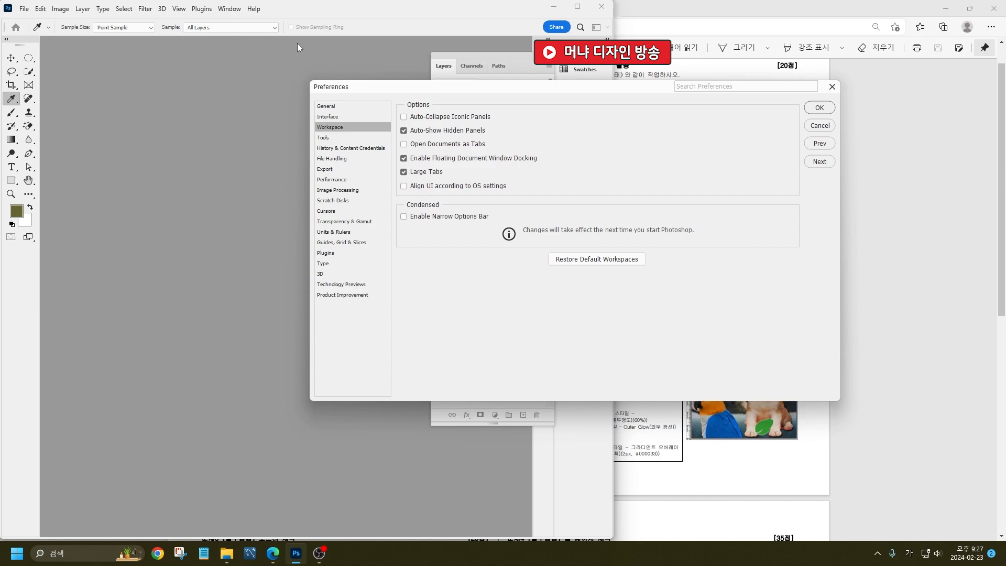
key(ctrl)
key(ctrl)
- Review the Type preferences, including the option to commit text with ESC, and accept the Preferences dialog
click(323, 264)
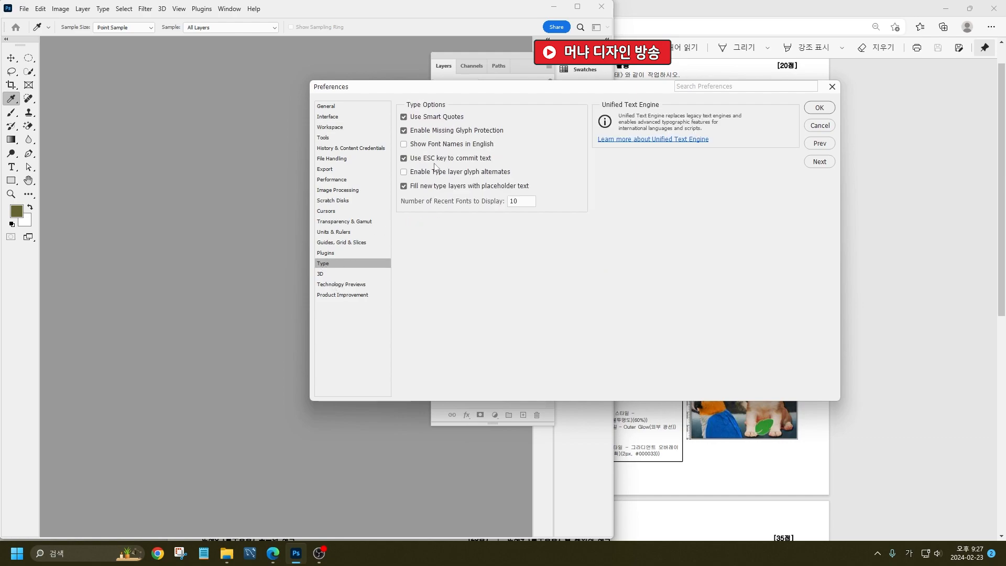
key(ctrl)
key(ctrl)
key(ctrl)
key(ctrl)
key(ctrl)
click(825, 111)
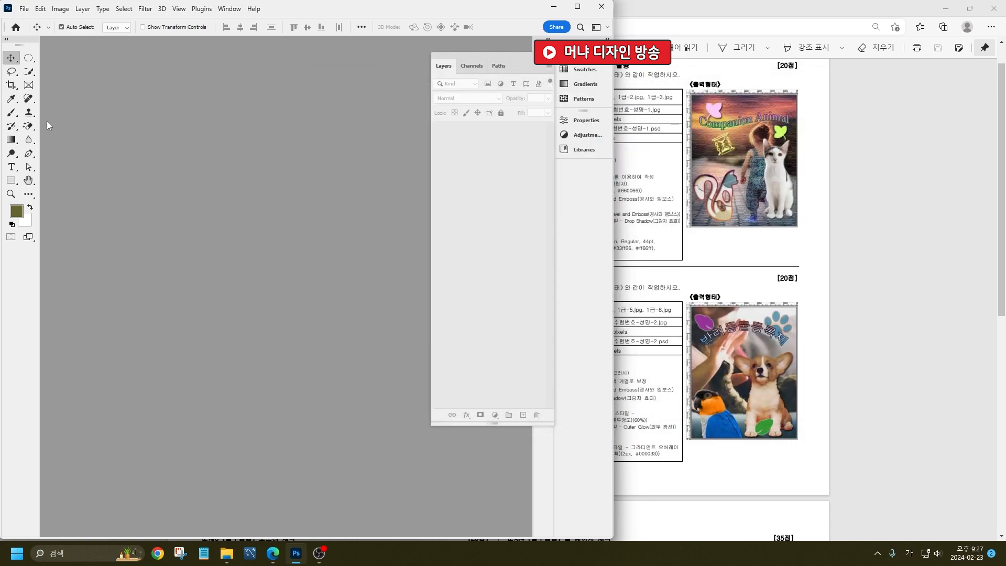
- Reset all tools to their default settings and confirm the reset
key(ctrl)
right_click(37, 28)
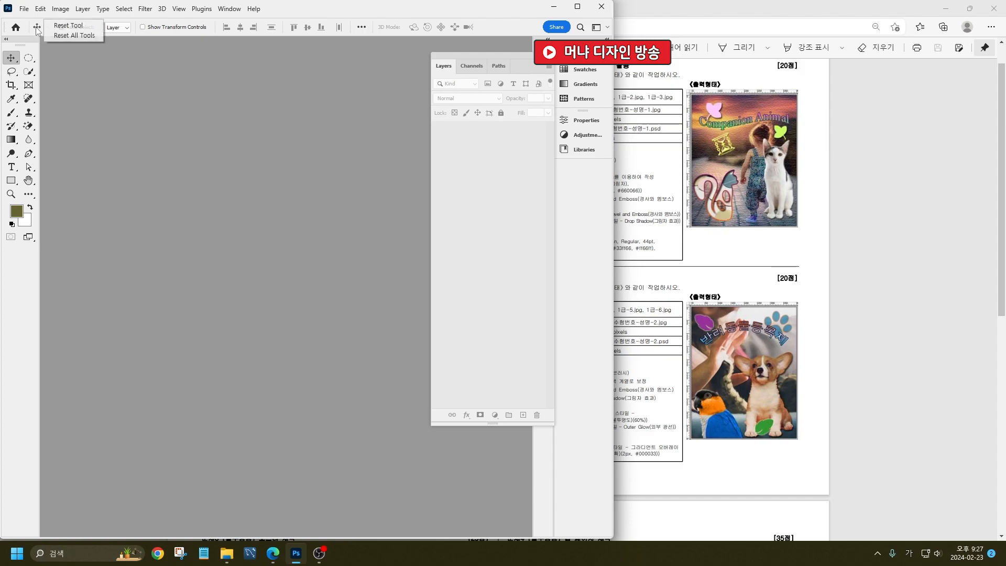
click(64, 35)
click(258, 205)
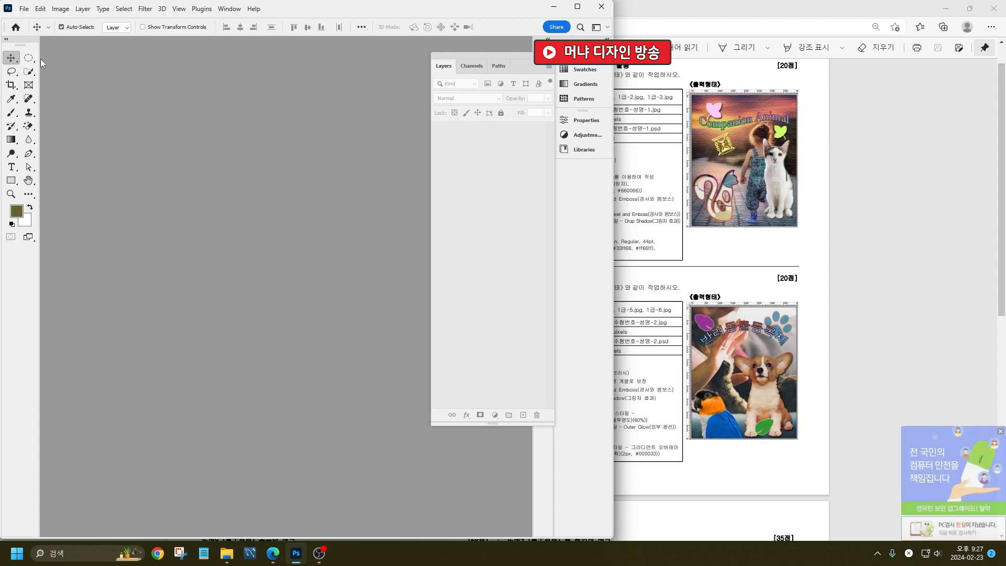
- Return to the maximized exam PDF and ink marks at the examinee number (수험번호) and name (성명) fields
click(1001, 433)
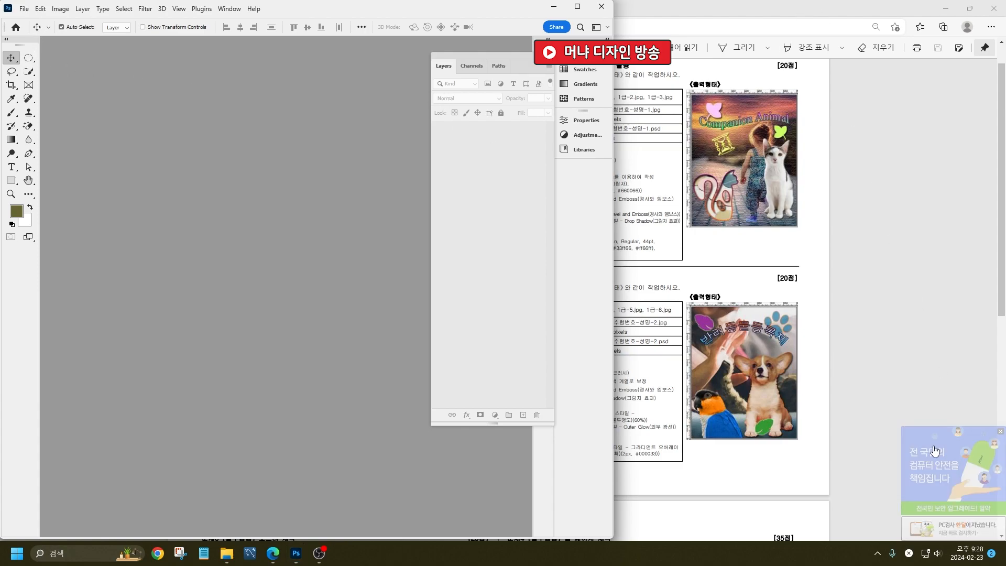
double_click(772, 8)
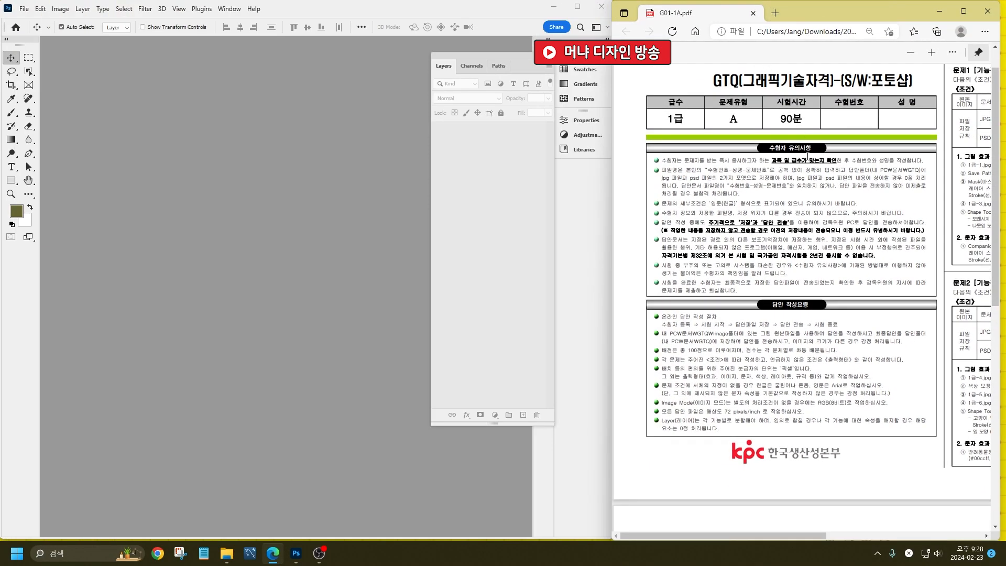
click(553, 10)
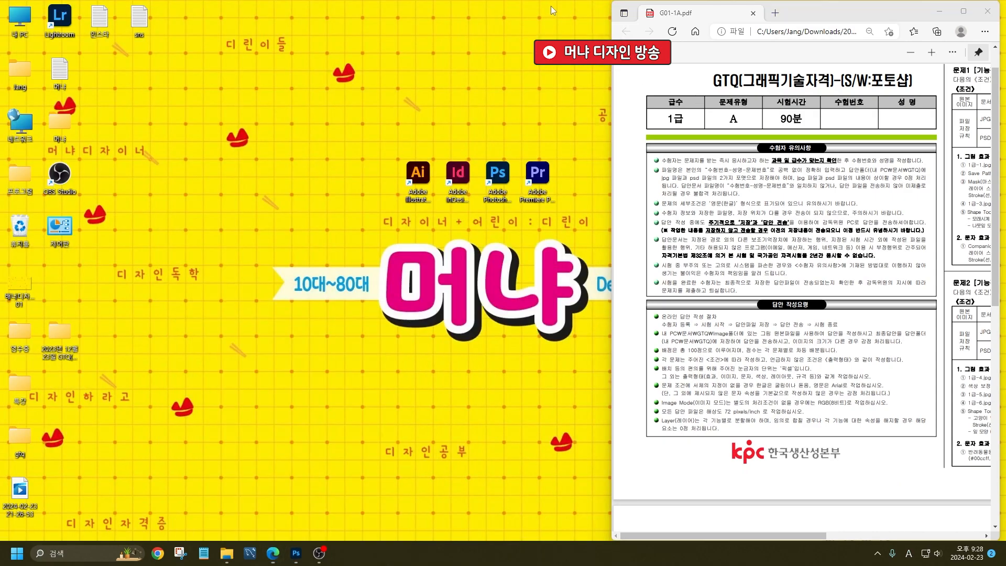
double_click(852, 18)
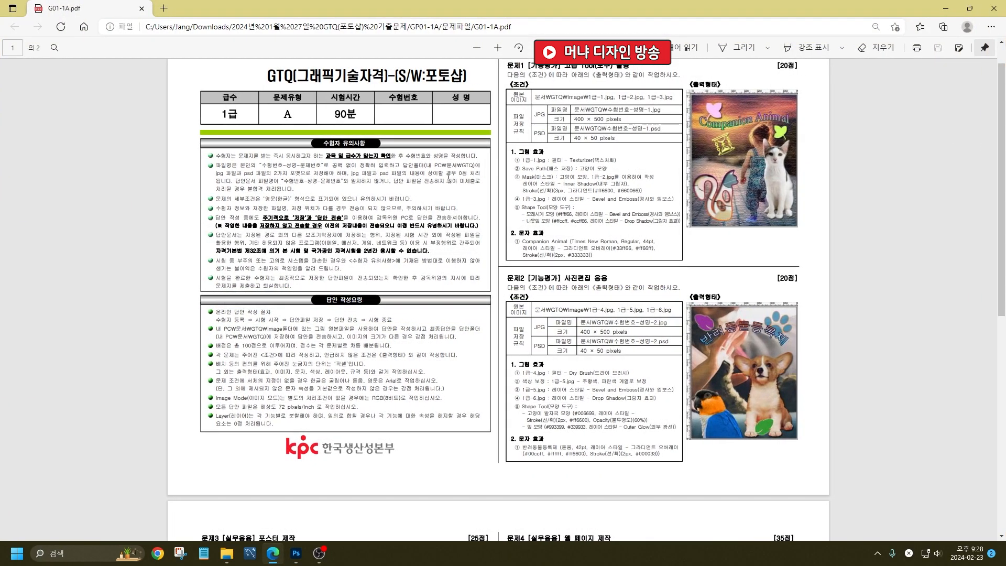
click(731, 48)
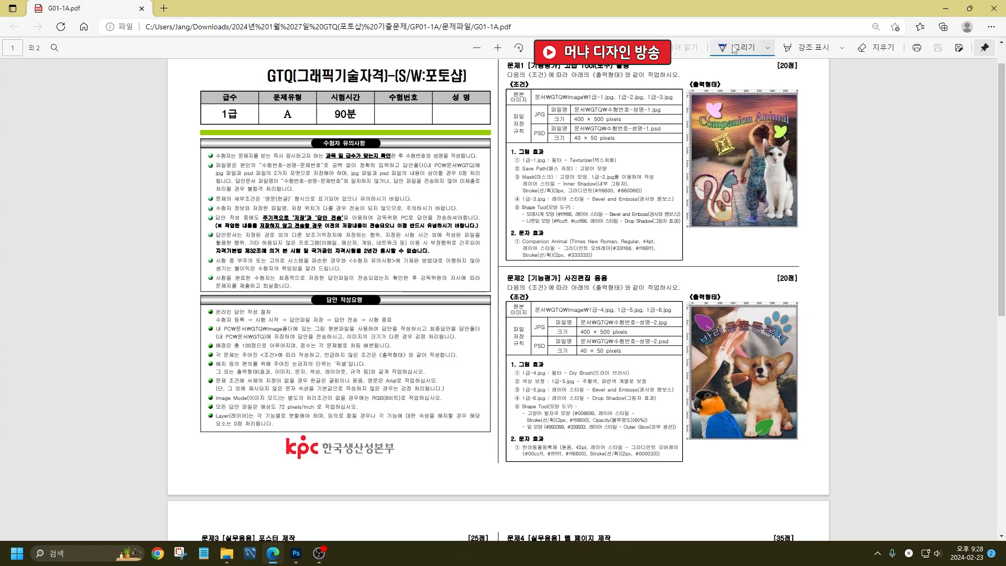
drag(398, 114, 477, 89)
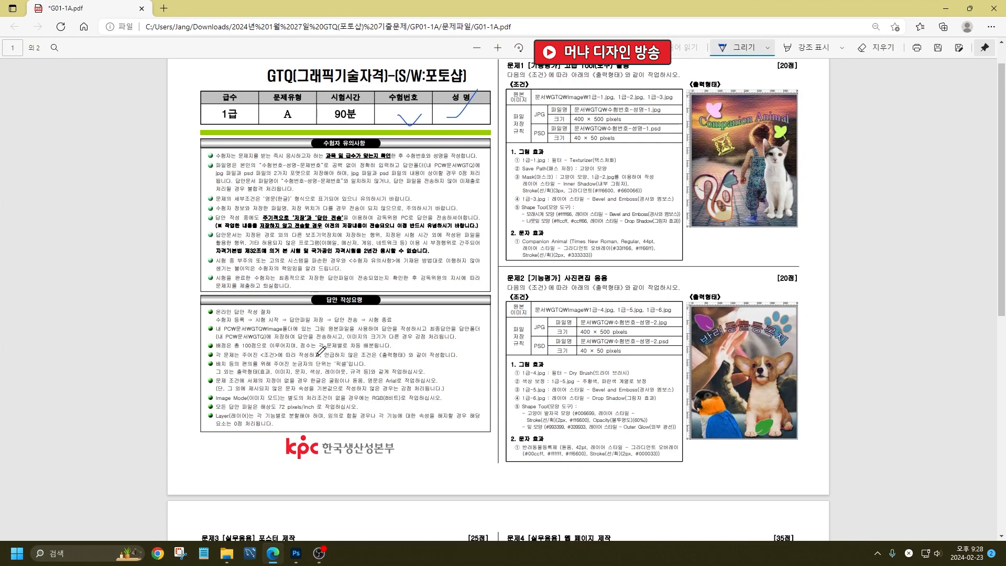
- Ink boxes around '픽셀' and '해상도 72 pixels/inch' in the answer guidelines, adding the handwritten notes "cm" and "300"
scroll(329, 351, up, 5)
scroll(183, 471, down, 2)
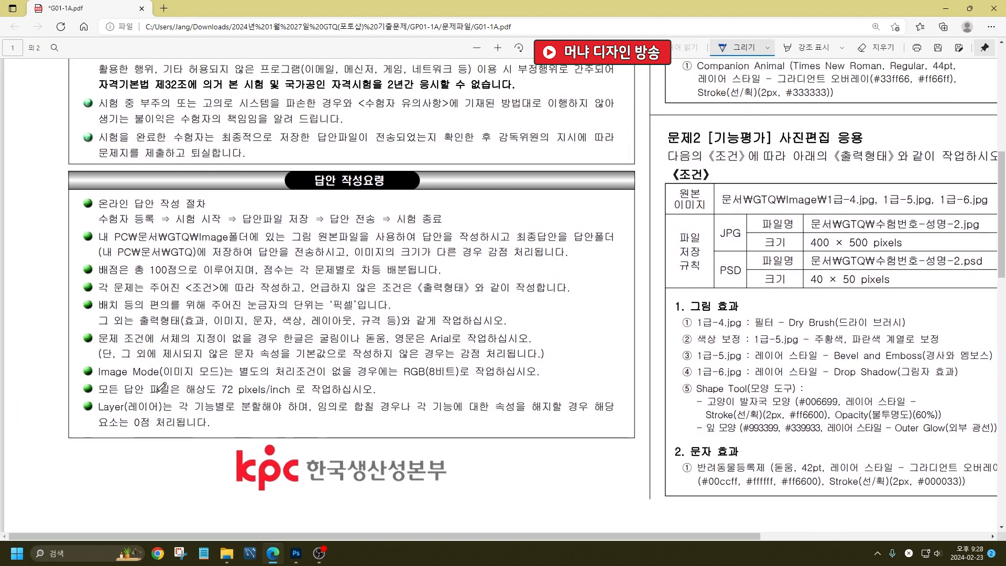
scroll(157, 388, up, 3)
mouse_move(422, 262)
mouse_down()
mouse_move(492, 269)
mouse_move(470, 237)
mouse_move(420, 257)
mouse_up()
drag(518, 253, 545, 269)
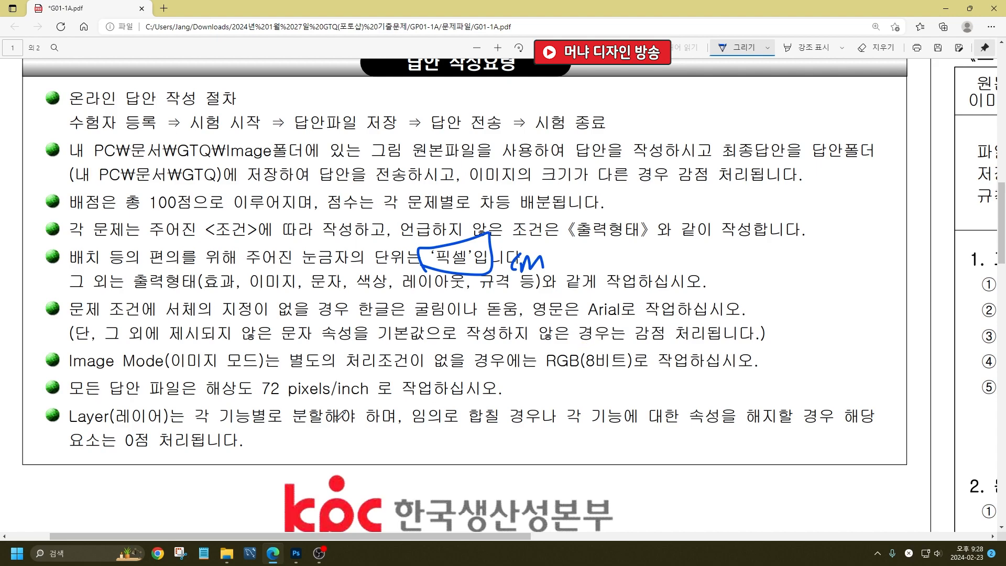
mouse_move(200, 399)
mouse_down()
mouse_move(353, 402)
mouse_move(392, 389)
mouse_move(202, 364)
mouse_move(201, 419)
mouse_up()
mouse_move(515, 382)
mouse_down()
mouse_move(523, 394)
mouse_move(507, 407)
mouse_move(519, 385)
mouse_move(536, 392)
mouse_up()
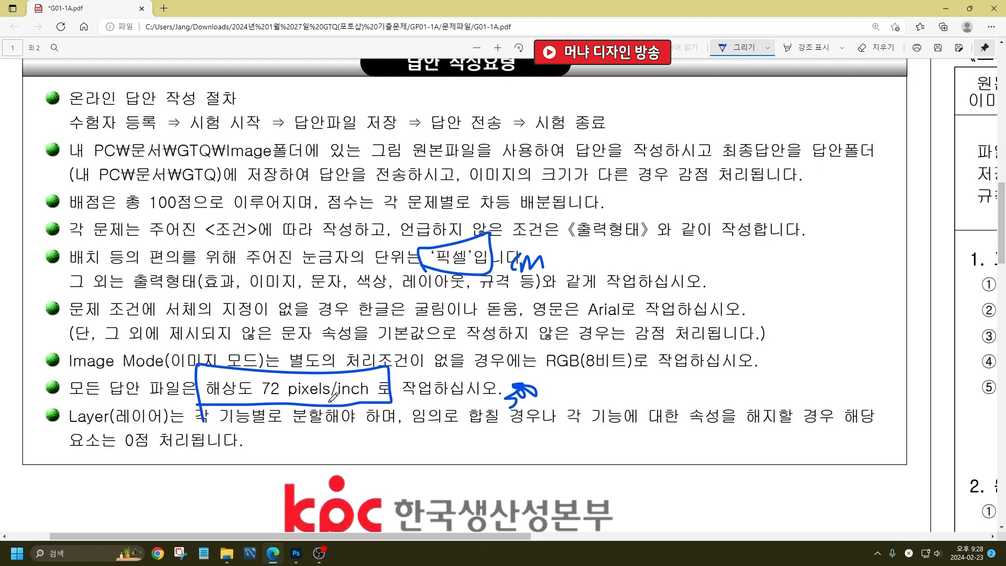
- Underline RGB(8비트) with the handwritten note "CMYK" beside it, and underline the 답안 작성요령 heading
drag(539, 374, 634, 366)
mouse_move(663, 381)
mouse_down()
mouse_move(656, 392)
mouse_move(681, 381)
mouse_move(693, 390)
mouse_move(712, 371)
mouse_move(709, 404)
mouse_up()
drag(734, 373, 735, 387)
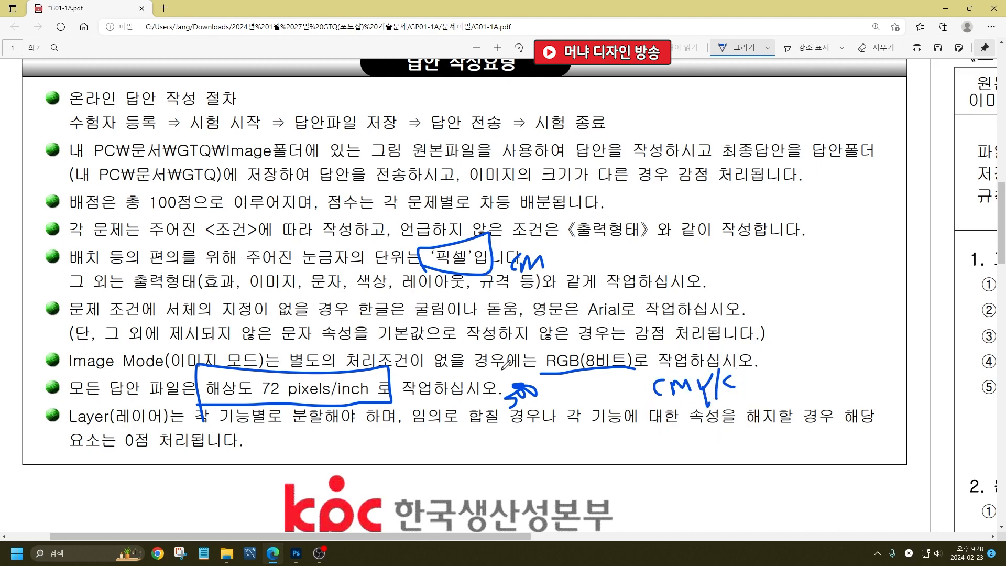
drag(408, 82, 519, 77)
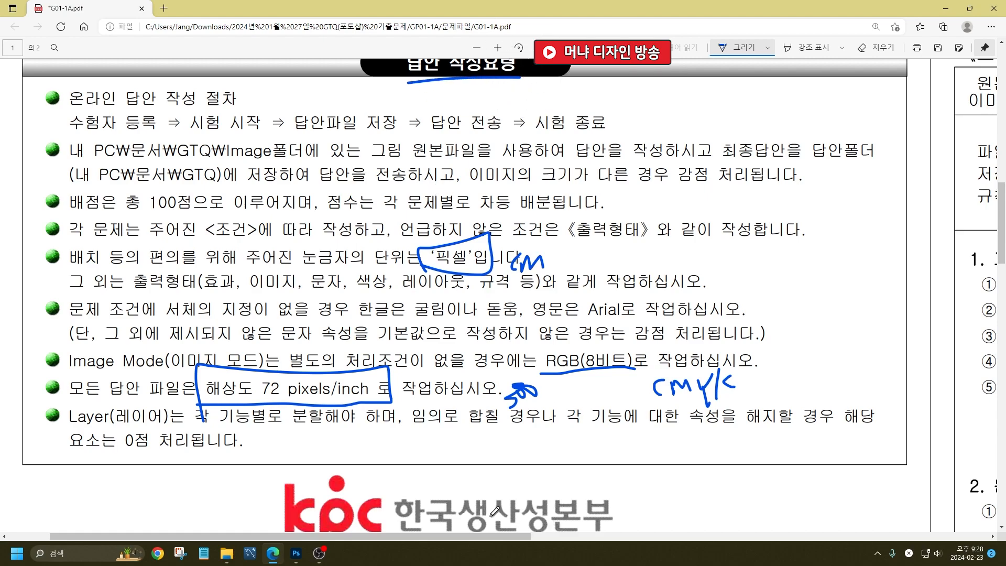
- Annotate question 2's 그림 효과 conditions with handwritten notes near the filter, correction and layer style items, underlining 색상 보정 and Shape Tool
drag(493, 536, 821, 537)
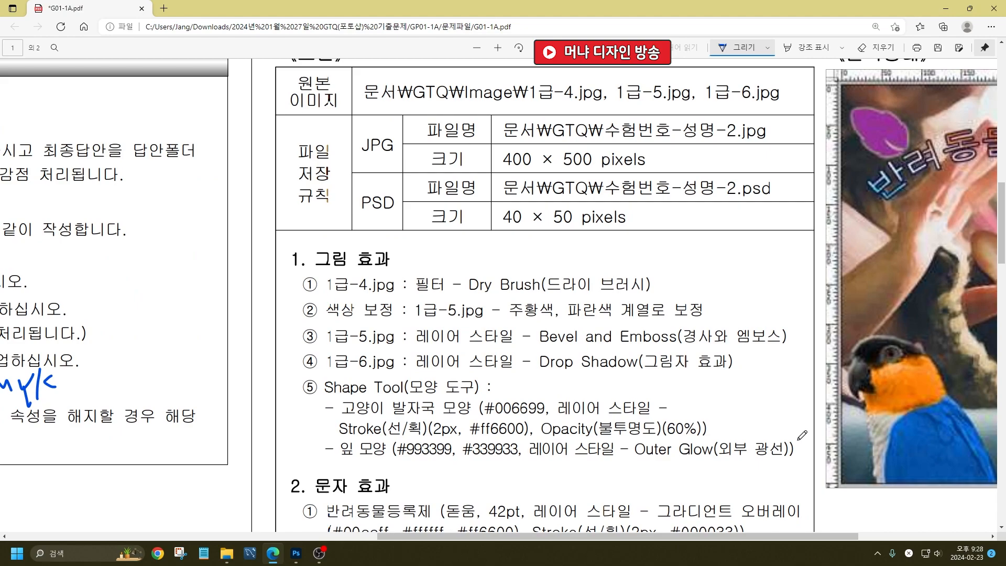
scroll(798, 442, down, 2)
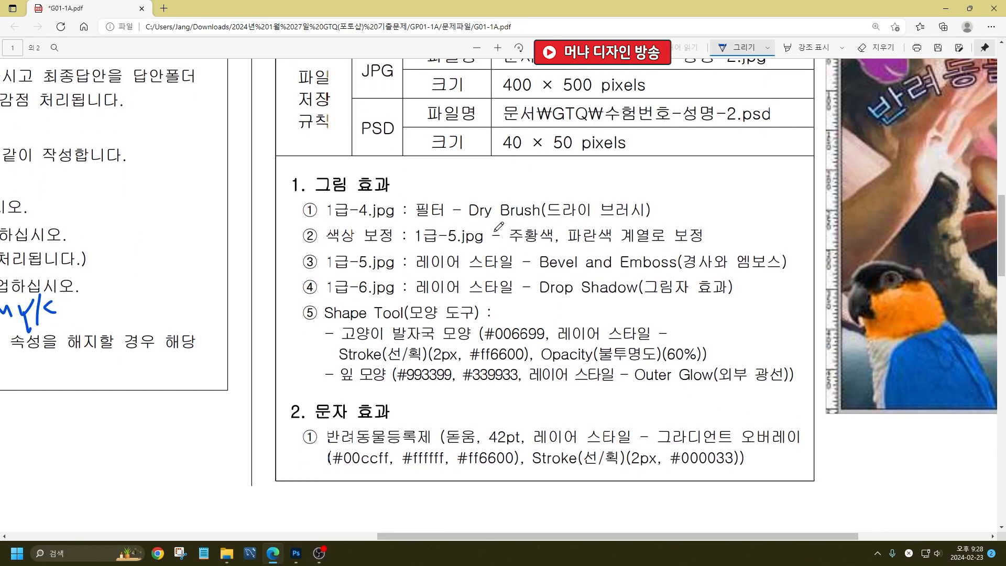
mouse_move(437, 193)
mouse_down()
mouse_move(463, 188)
mouse_move(461, 196)
mouse_move(474, 181)
mouse_move(489, 188)
mouse_up()
drag(323, 243, 408, 238)
mouse_move(681, 220)
mouse_down()
mouse_move(705, 213)
mouse_move(697, 220)
mouse_move(720, 206)
mouse_move(751, 225)
mouse_up()
drag(756, 229, 767, 202)
drag(767, 202, 771, 224)
mouse_move(464, 252)
mouse_down()
mouse_move(469, 266)
mouse_move(479, 248)
mouse_move(472, 276)
mouse_move(479, 260)
mouse_move(457, 277)
mouse_up()
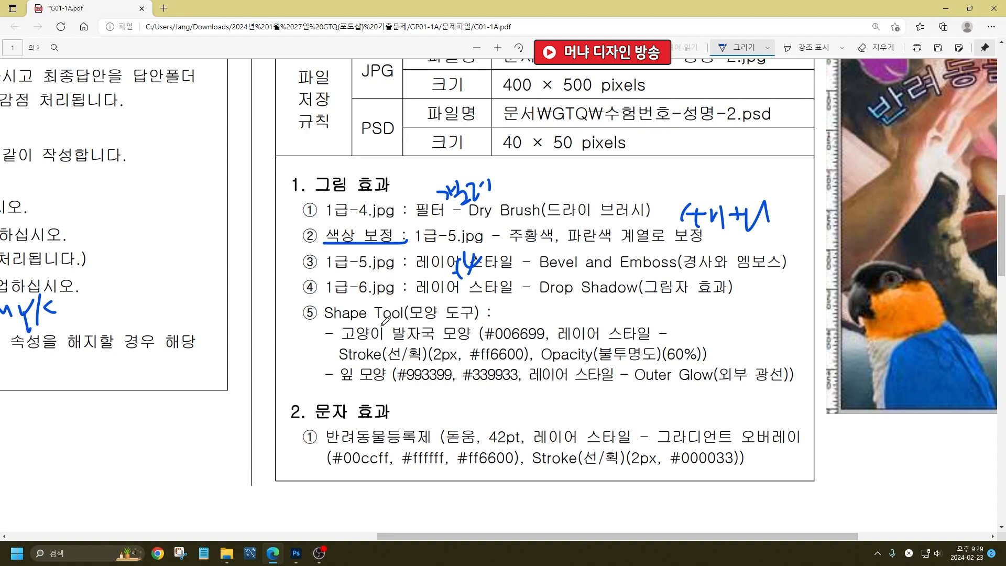
drag(325, 319, 418, 313)
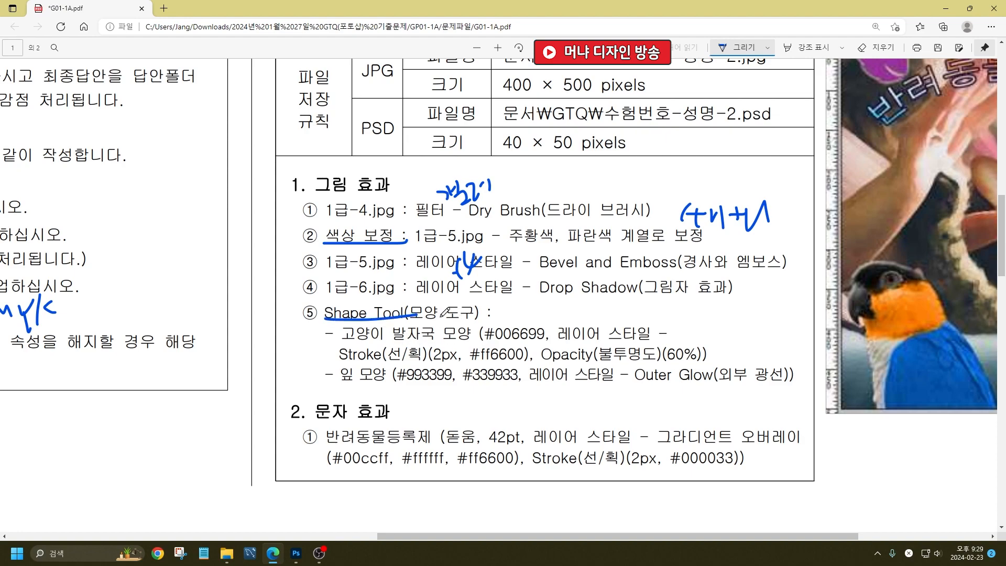
- Switch to Photoshop, show the Shapes panel and point out Legacy Shapes and More among its options
click(304, 558)
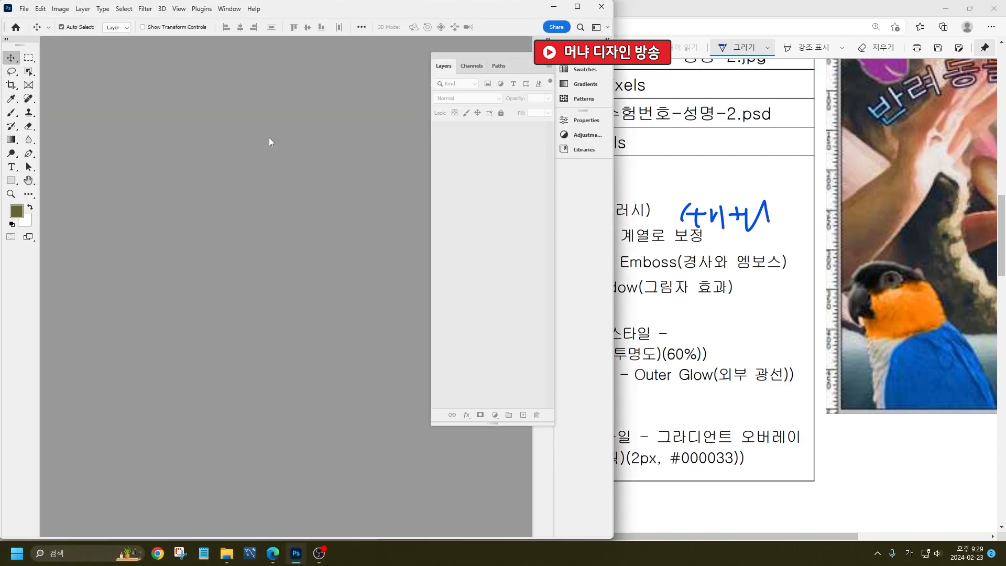
click(239, 11)
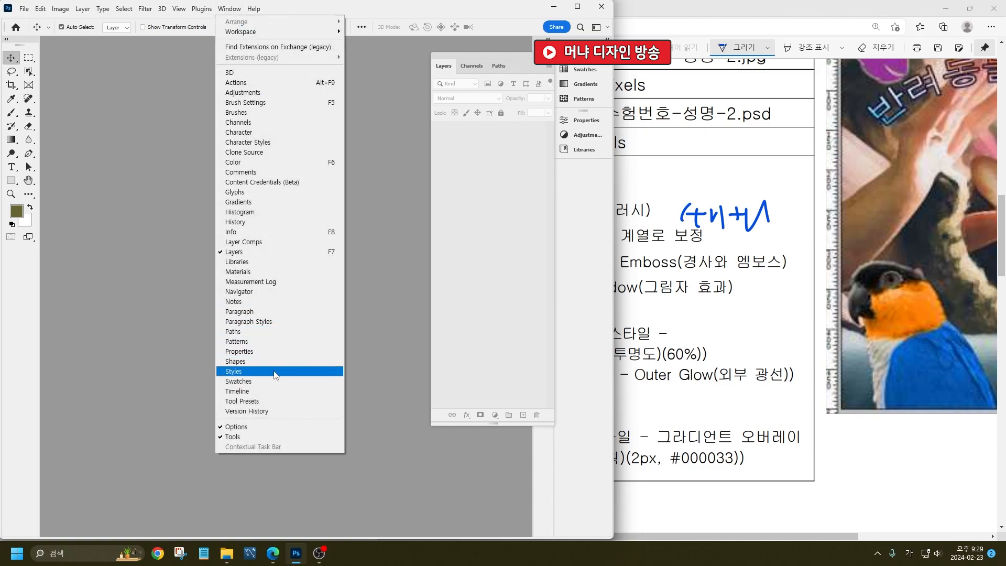
click(300, 356)
click(527, 86)
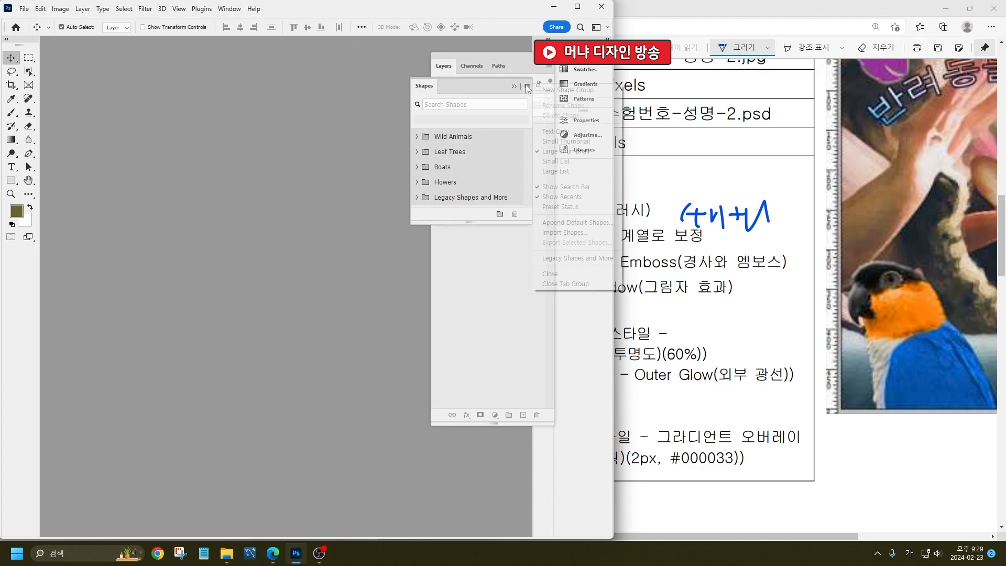
click(578, 259)
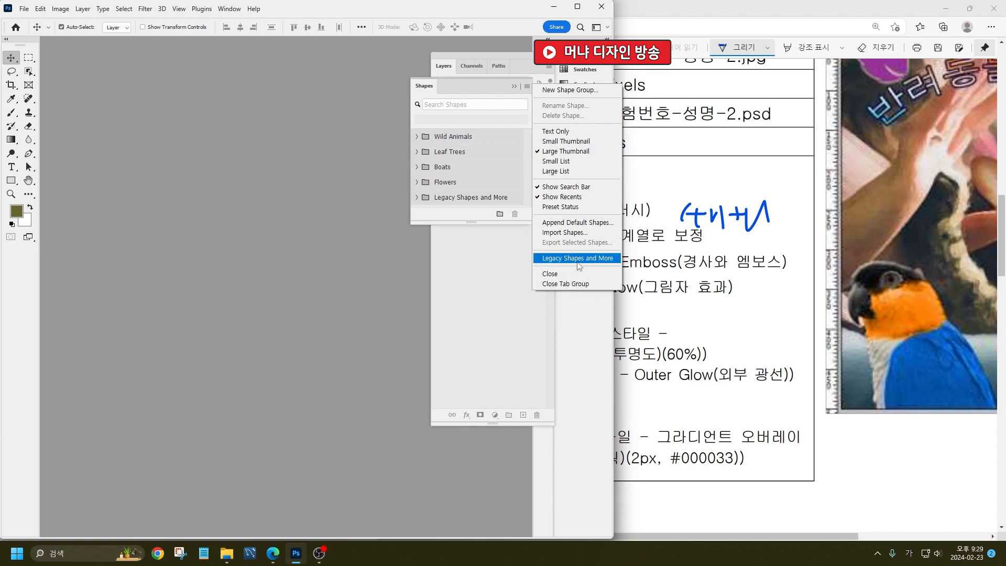
key(ctrl)
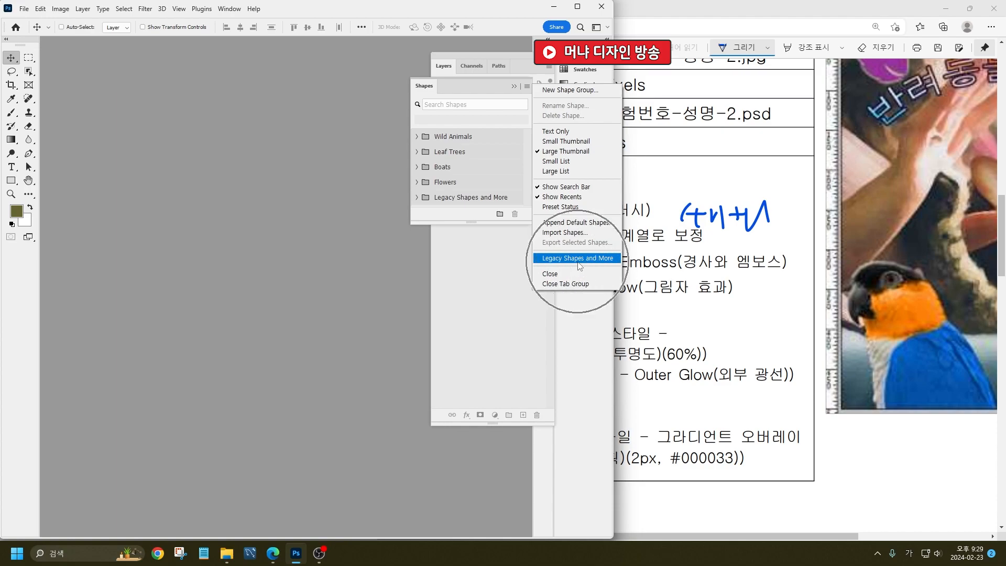
click(298, 264)
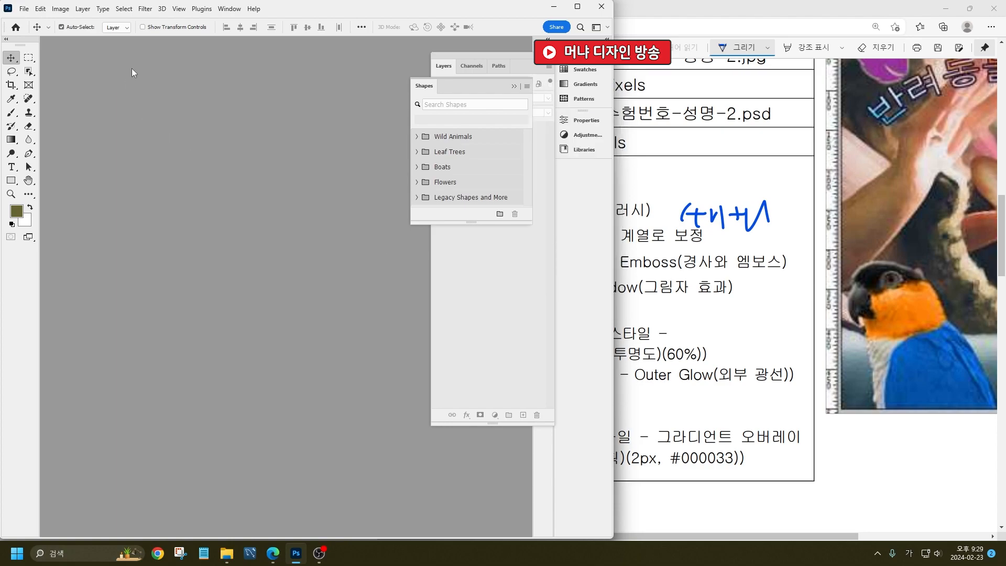
- Activate the Custom Shape tool and create a new 400 × 500 px document at 72 ppi
right_click(10, 180)
click(57, 233)
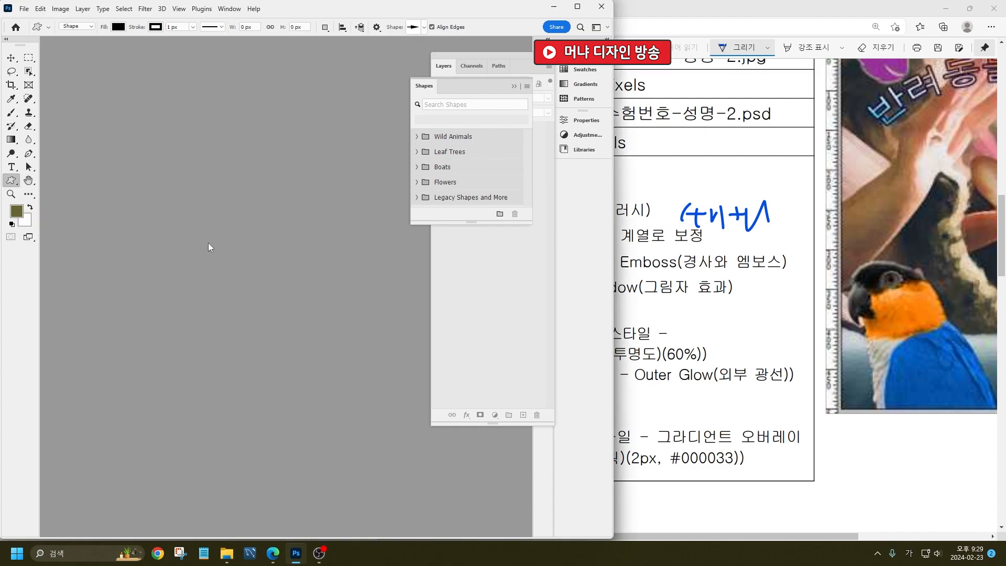
key(ctrl+n)
key(Return)
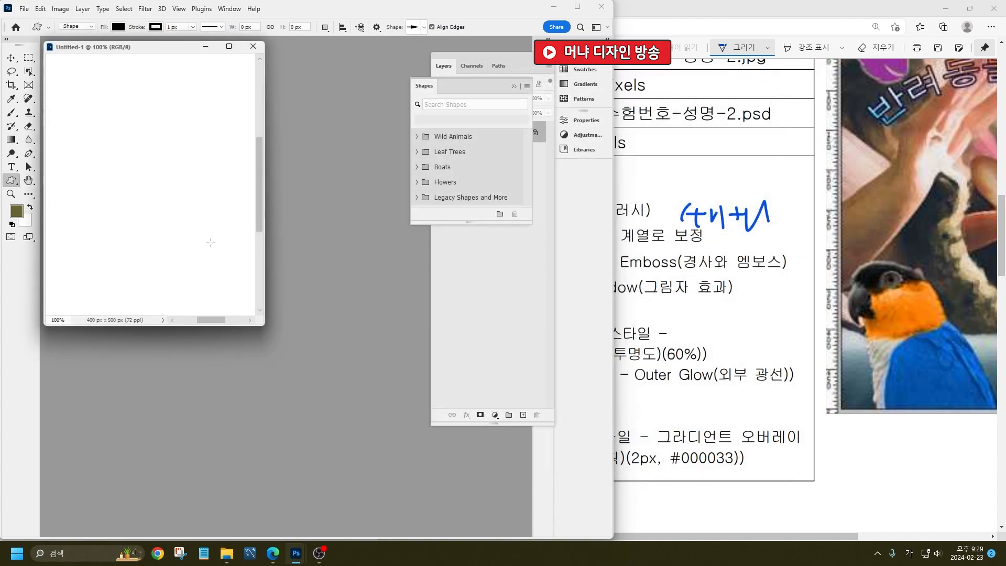
- Inspect the custom shape picker and its options, switch to the Move tool and minimize Photoshop to return to the PDF
right_click(120, 122)
click(651, 128)
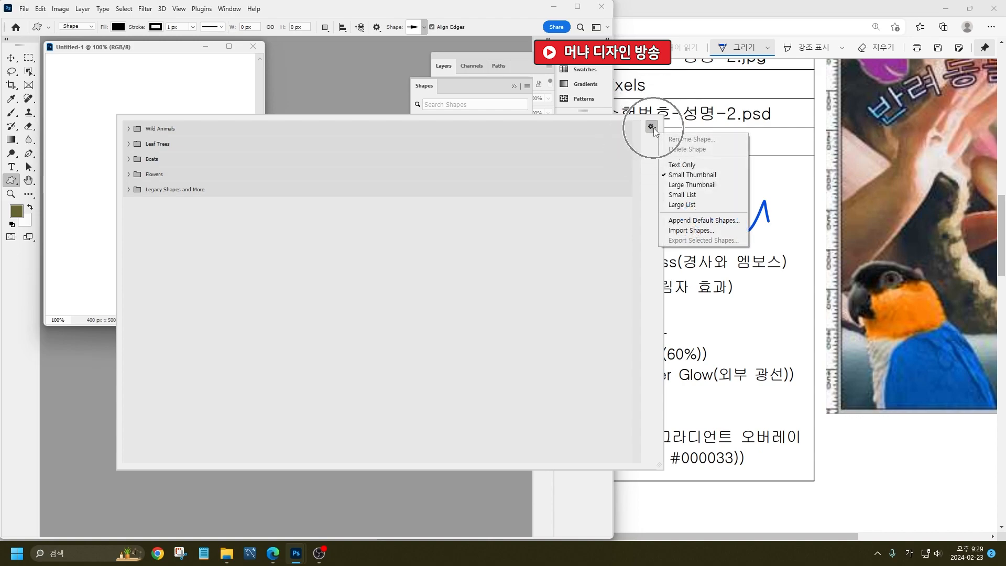
click(178, 56)
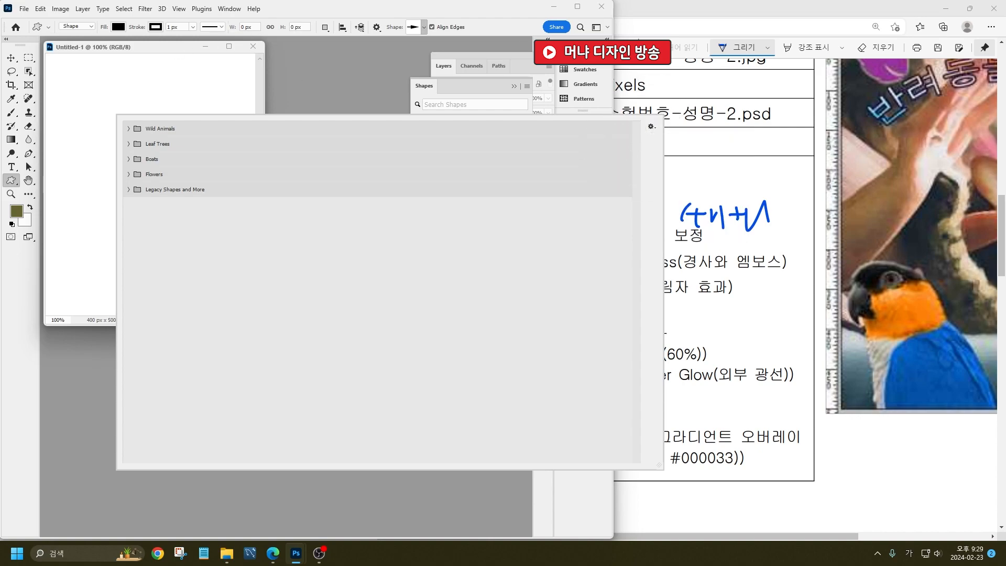
click(11, 57)
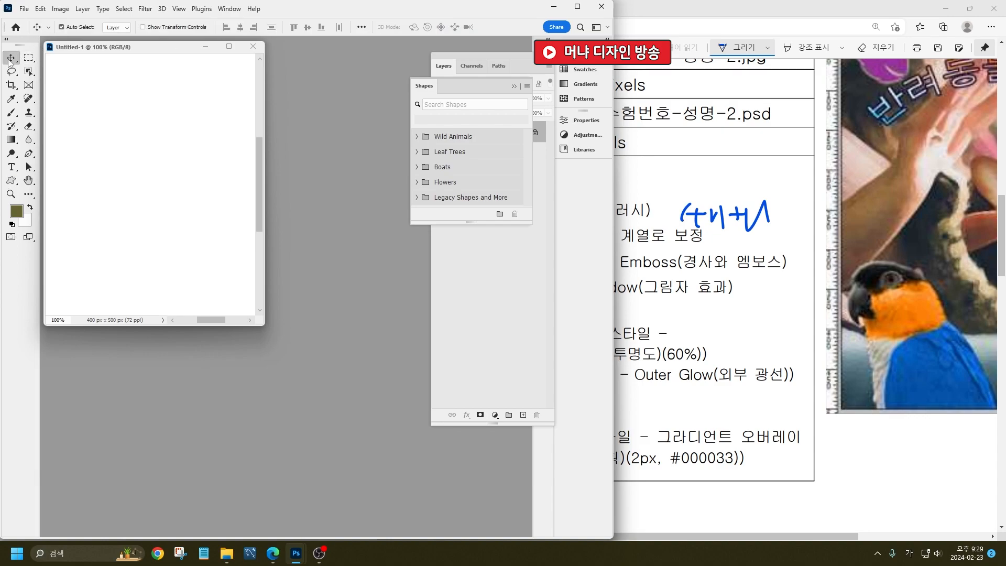
click(553, 6)
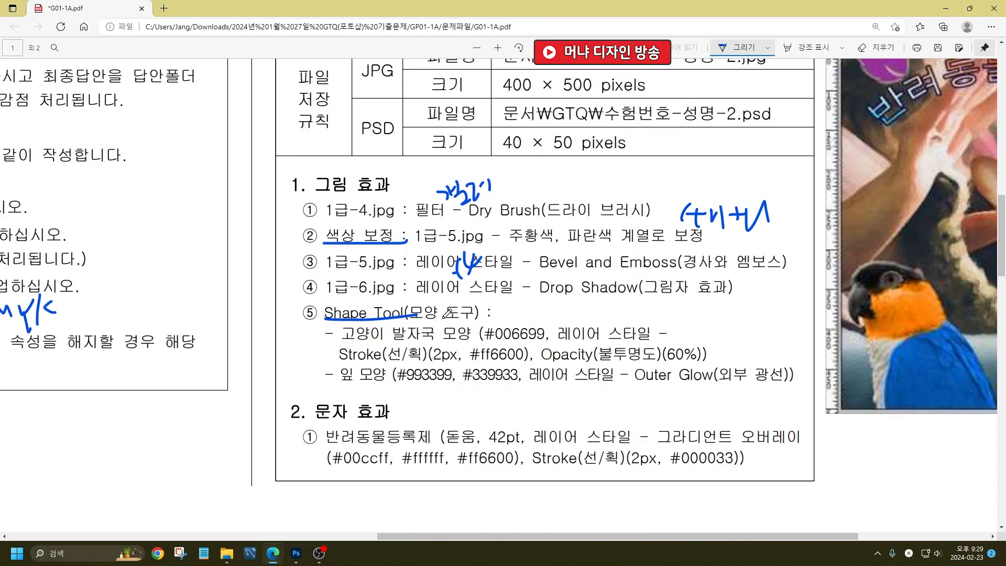
- Underline question 2's 잎 모양 item, the 문자 효과 heading and the 반려동물등록제 text condition, and handwrite "Ang" above its gradient overlay
drag(335, 369, 445, 383)
drag(319, 419, 439, 428)
drag(363, 450, 627, 450)
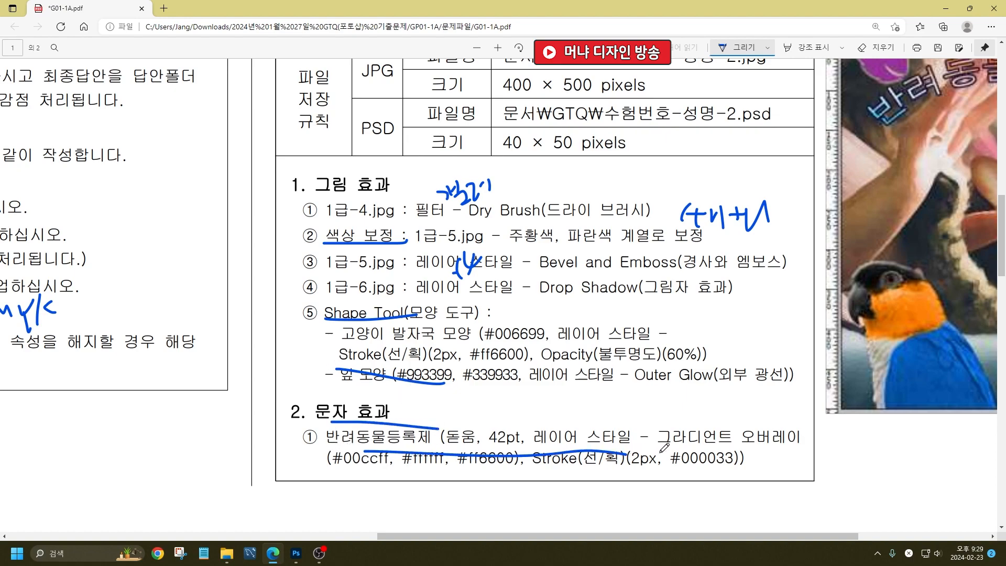
mouse_move(716, 423)
mouse_down()
mouse_move(732, 430)
mouse_move(739, 412)
mouse_move(760, 414)
mouse_move(759, 433)
mouse_up()
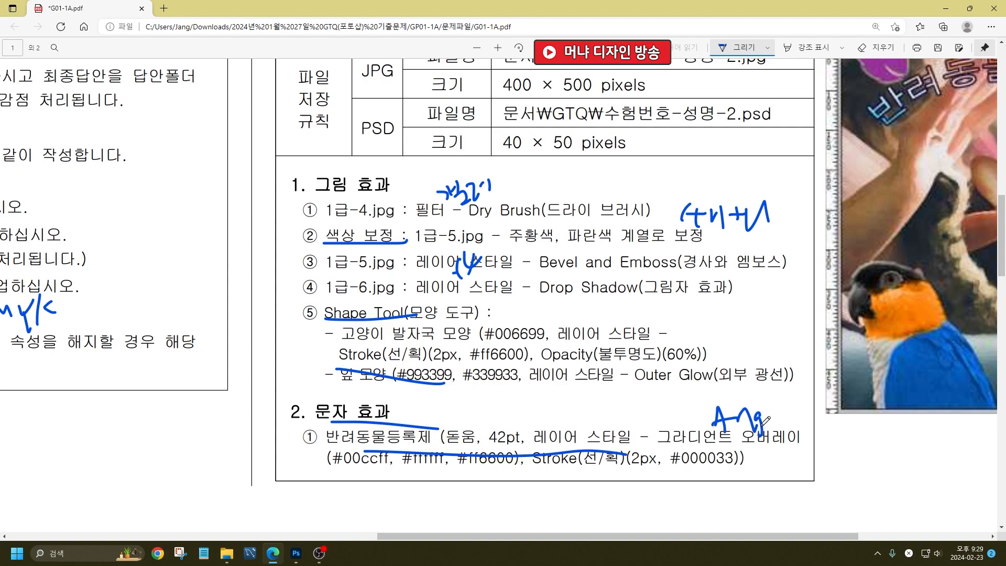
- Draw a small upward arrow on the curved 반려동물등록제 title in question 2's sample output image
drag(603, 537, 750, 524)
scroll(802, 383, up, 1)
scroll(806, 379, up, 2)
mouse_move(728, 248)
mouse_down()
mouse_move(737, 206)
mouse_move(717, 220)
mouse_move(747, 231)
mouse_up()
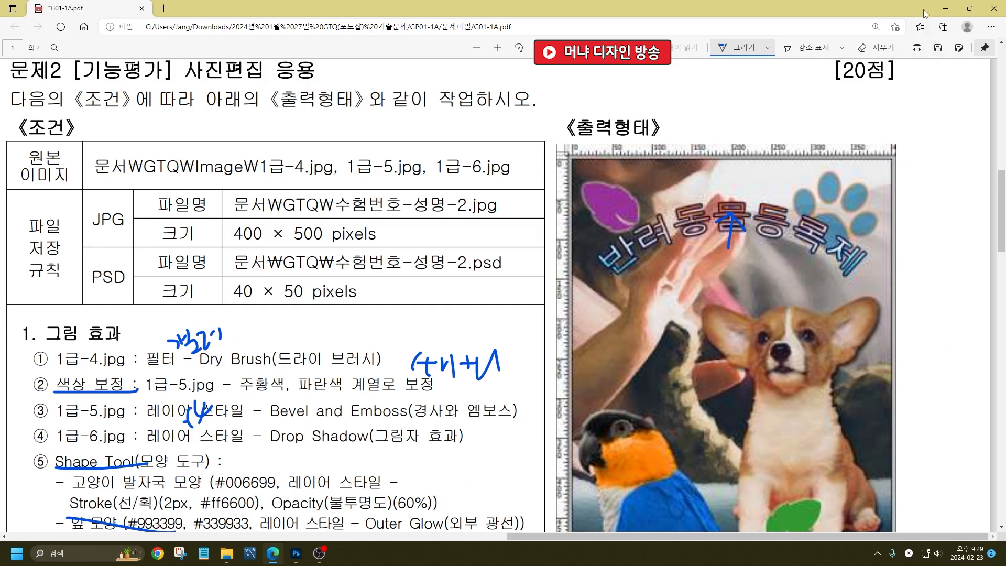
- Switch to Photoshop, place the text 머냐 on the blank canvas with the Type tool and set its font to 궁서
click(946, 8)
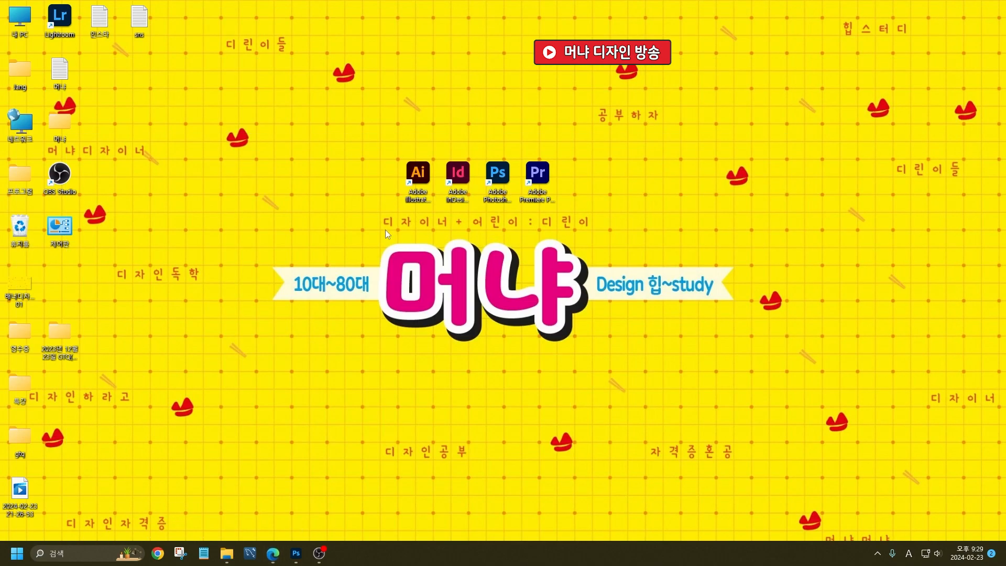
click(296, 553)
click(11, 167)
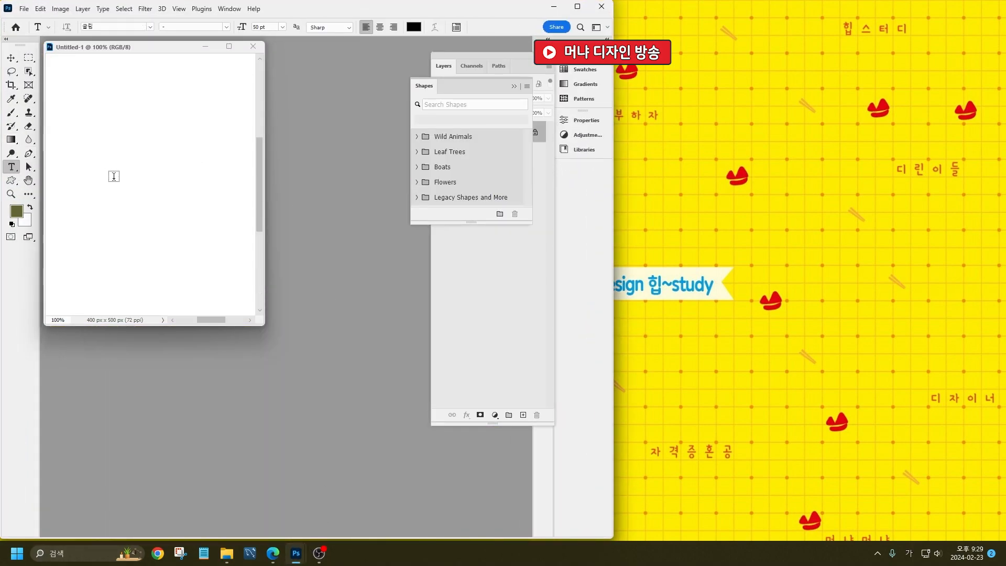
click(113, 177)
text(머냐)
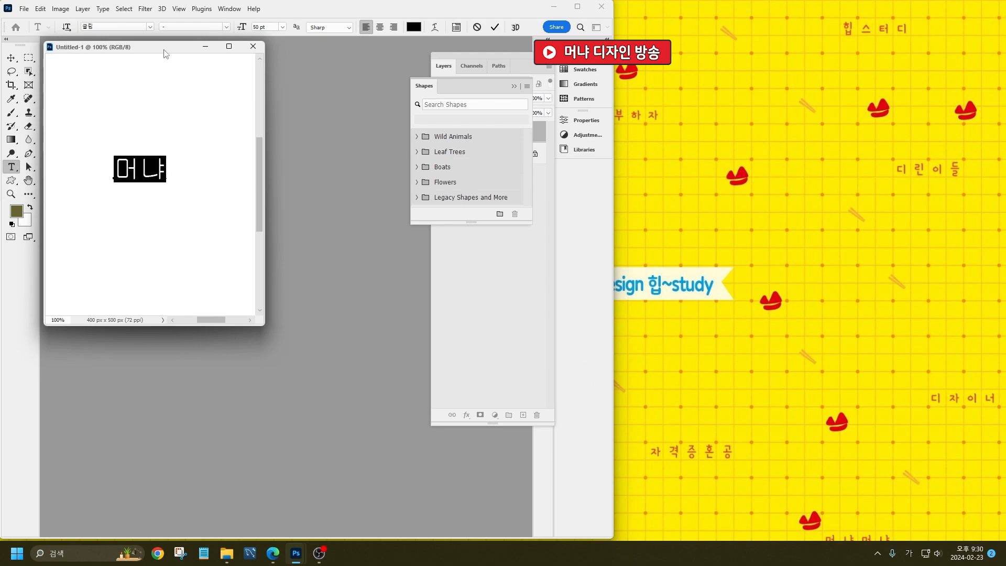
click(150, 27)
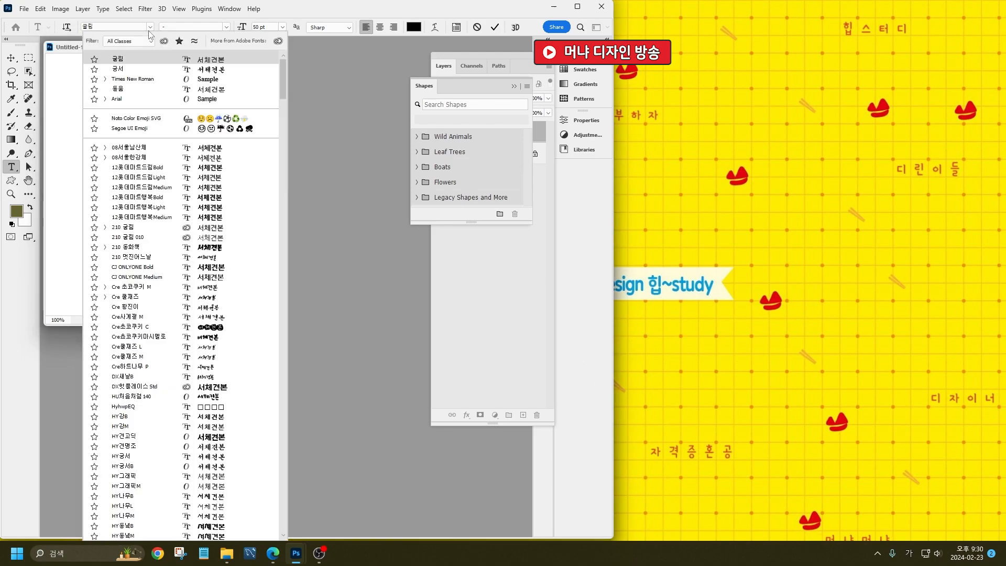
click(125, 69)
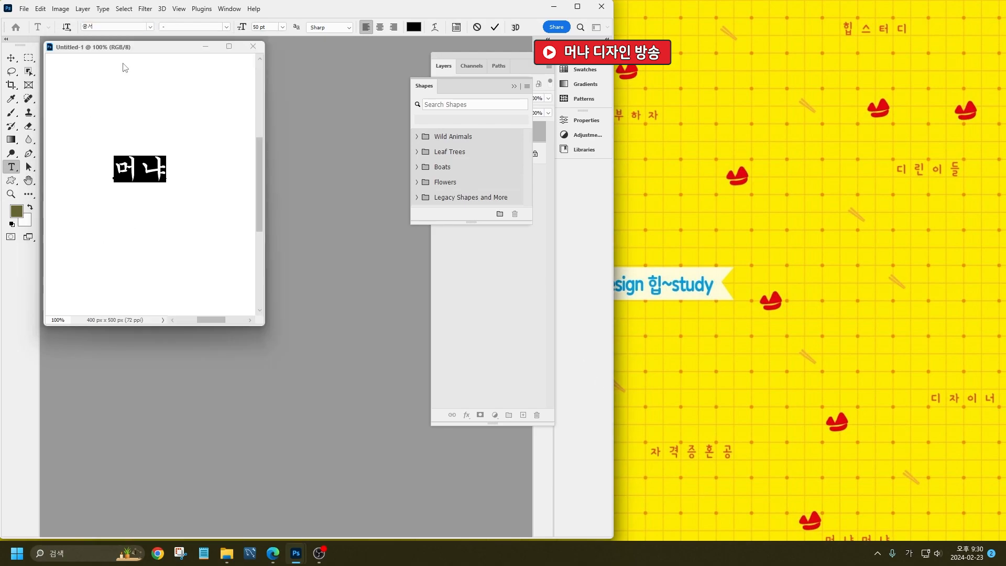
- Collapse the Shapes panel and select the 머냐 text layer
click(514, 87)
click(467, 416)
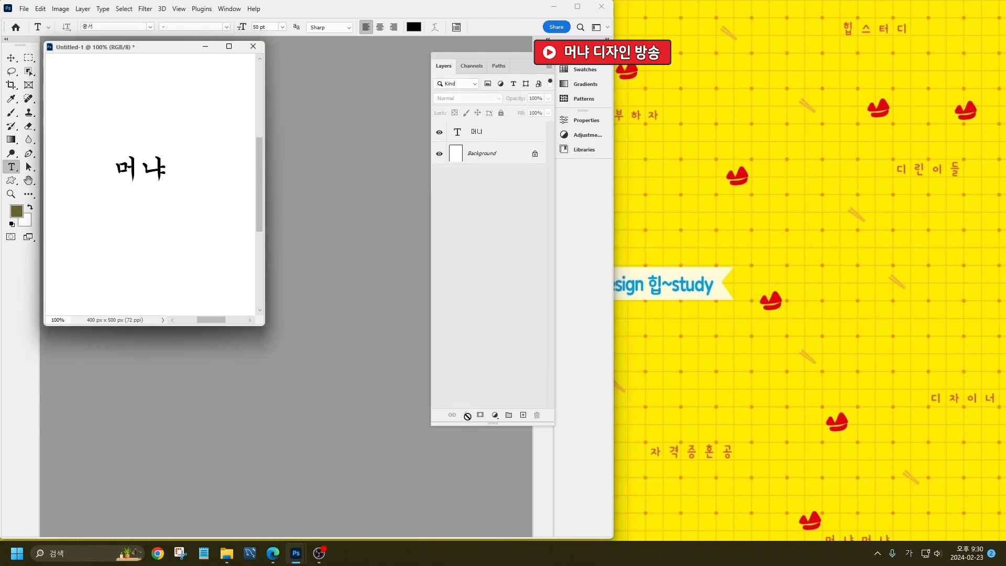
click(480, 131)
- Try a 2 px orange Stroke layer style on the 머냐 text, comparing the Outside and Inside positions
click(467, 415)
click(497, 450)
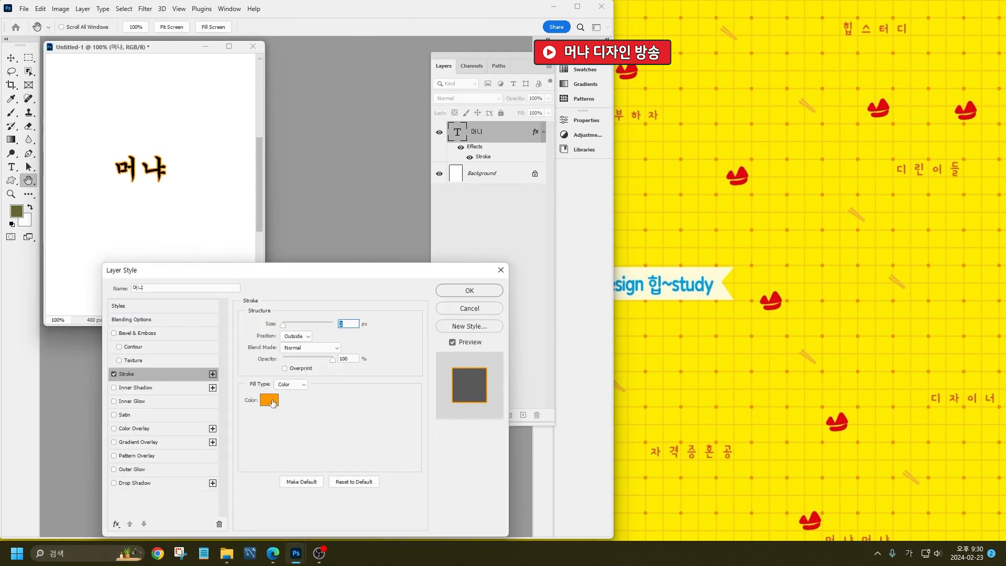
click(310, 336)
click(301, 348)
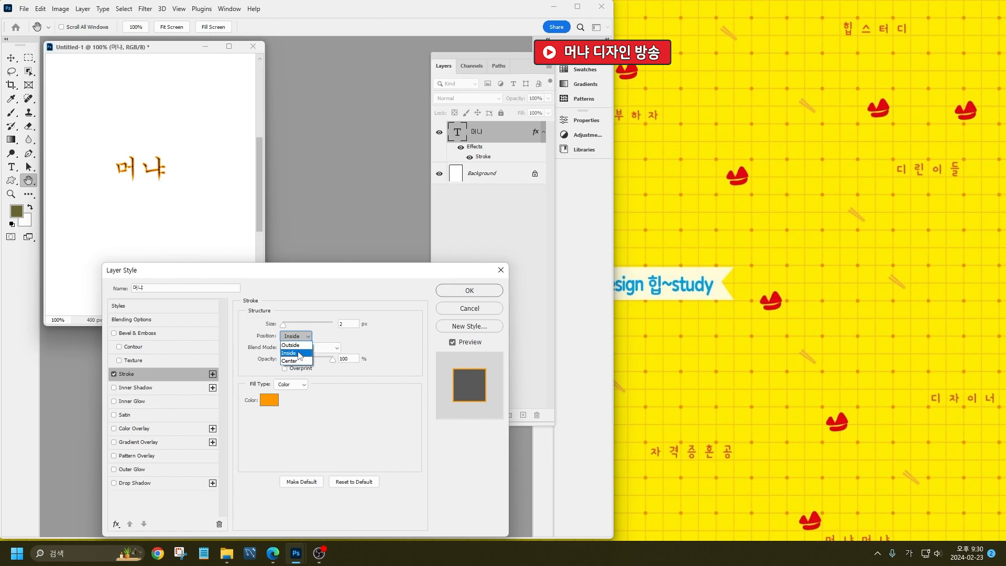
click(301, 346)
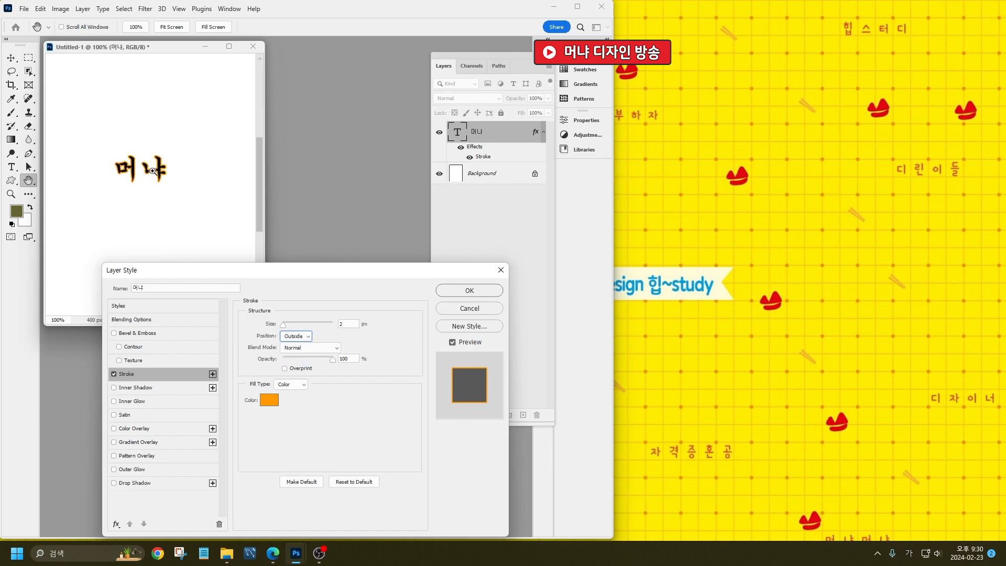
click(287, 340)
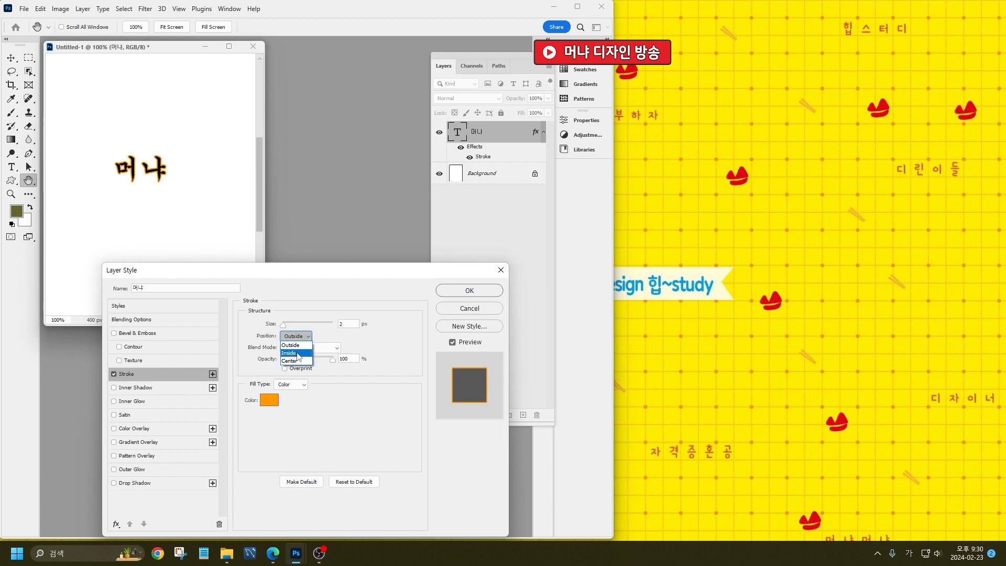
click(289, 353)
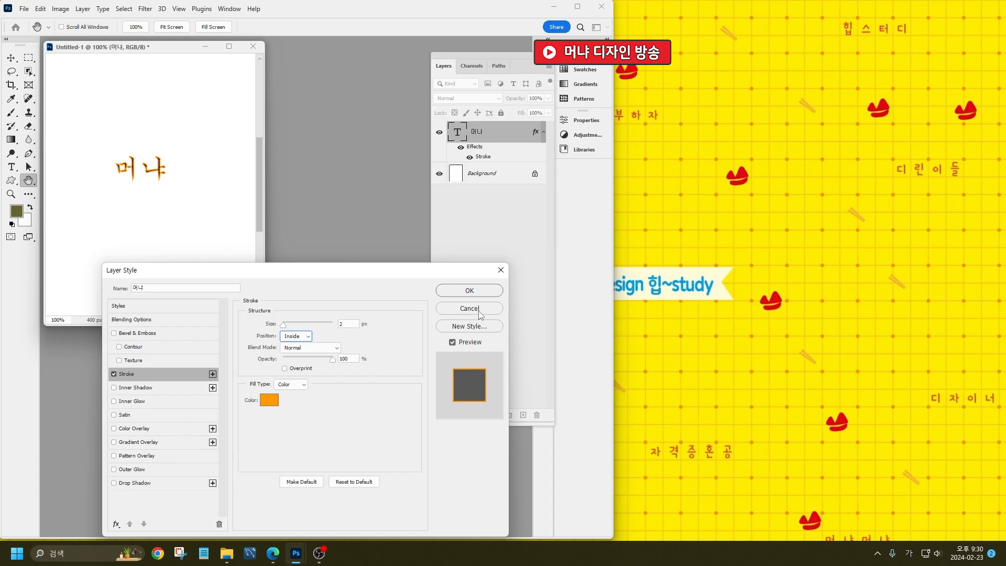
- Try a Gradient Overlay with a nearly vertical angle on the text and switch the stroke's fill type to Gradient
click(149, 444)
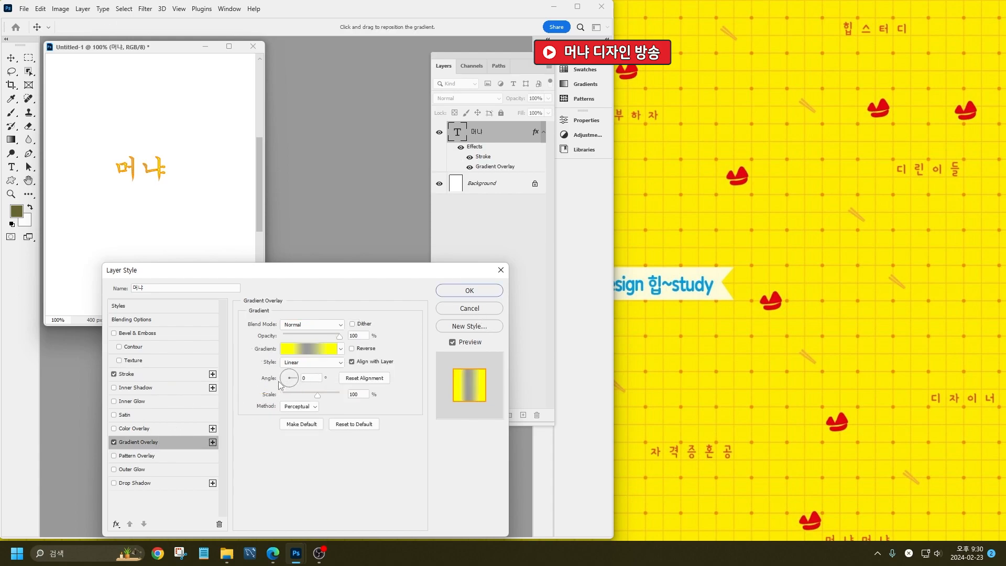
mouse_move(299, 377)
mouse_down()
mouse_move(292, 368)
mouse_move(291, 392)
mouse_up()
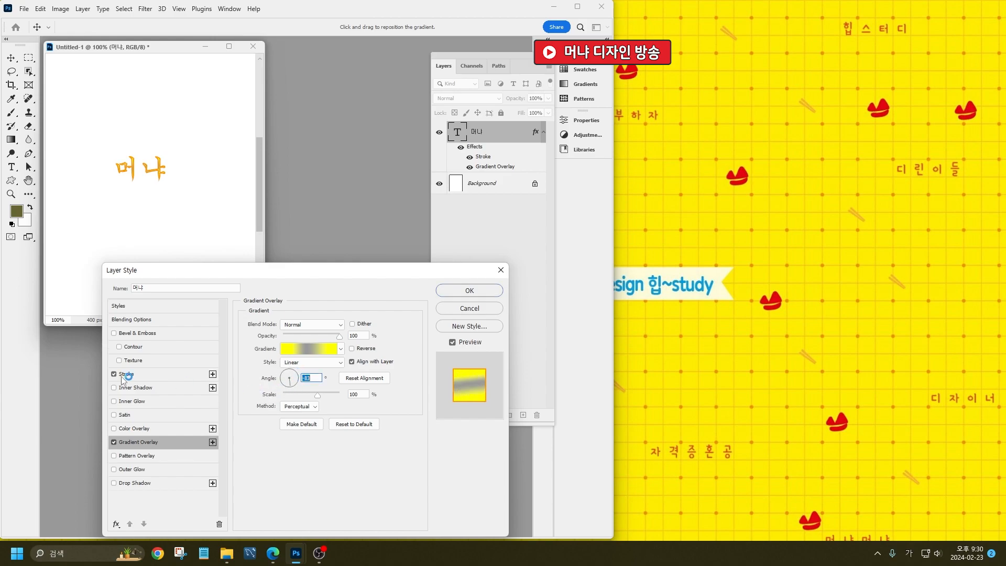
click(143, 374)
click(290, 385)
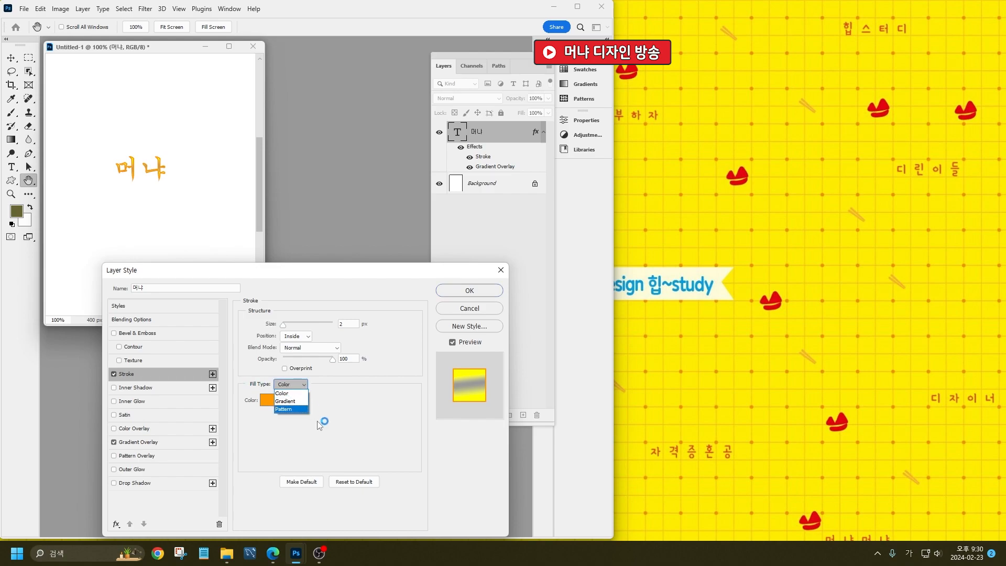
click(297, 404)
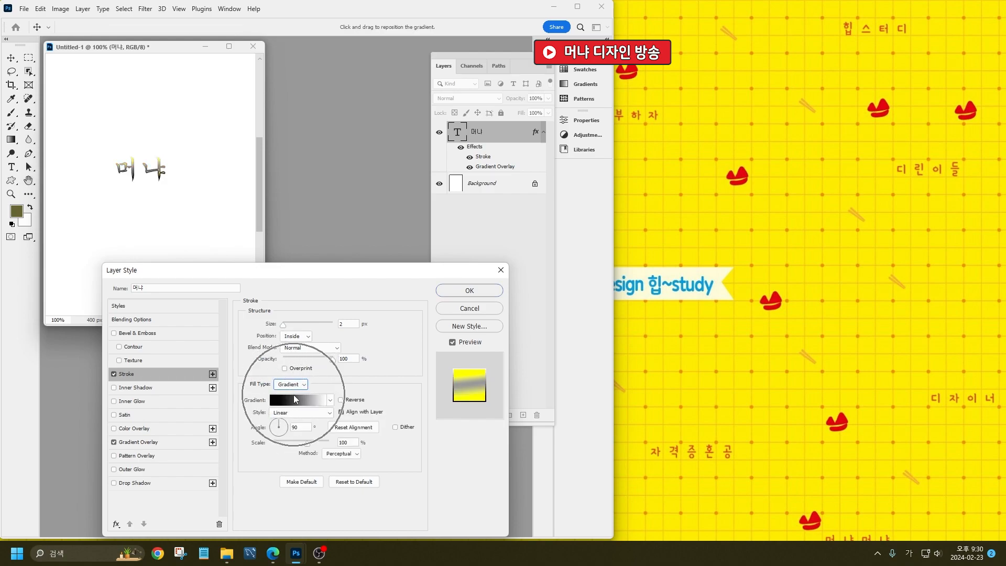
- Try fading the stroke's black-to-white gradient by giving the opacity stop at location 100 an opacity of 0%
click(295, 404)
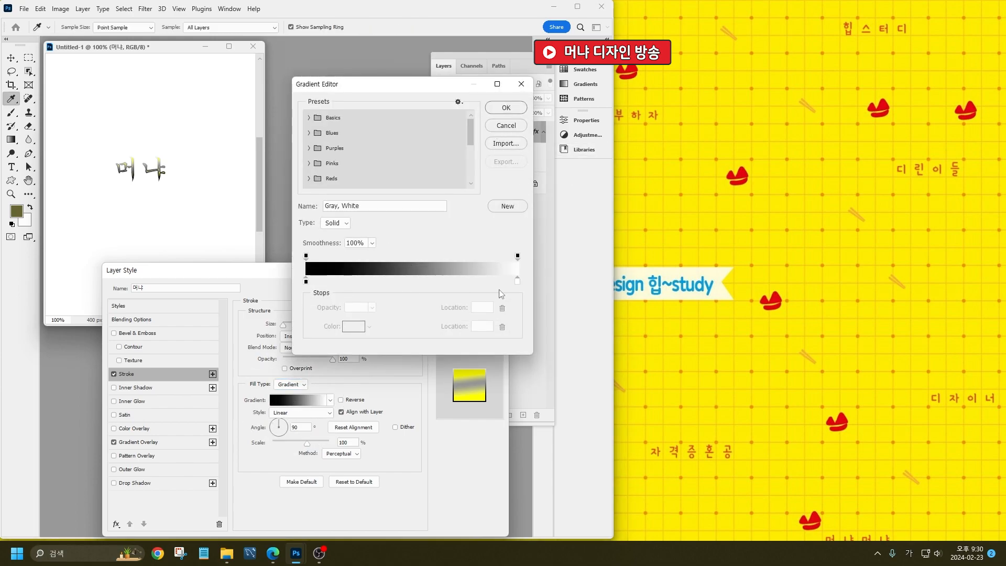
click(517, 256)
key(ctrl)
key(ctrl)
key(ctrl)
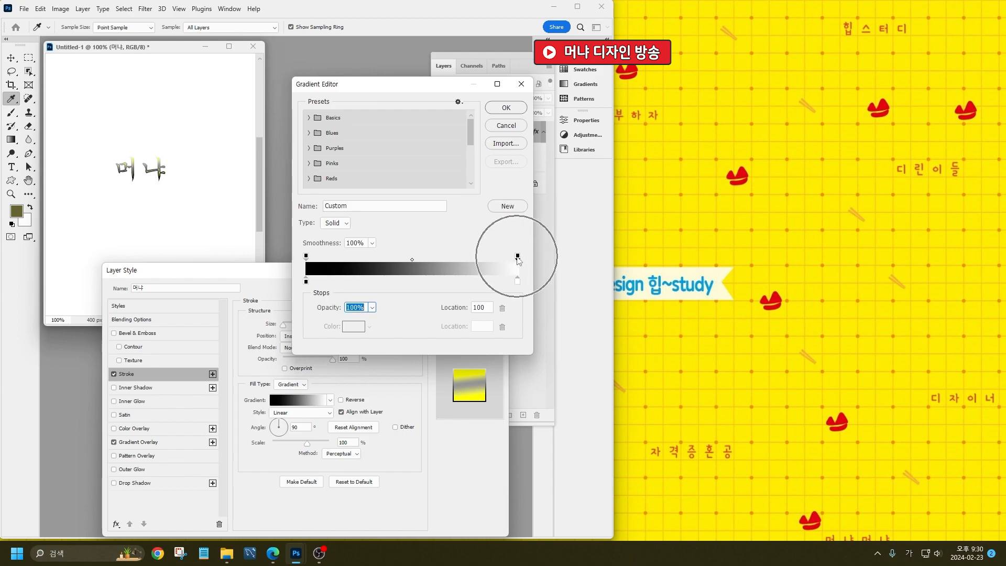
text(0)
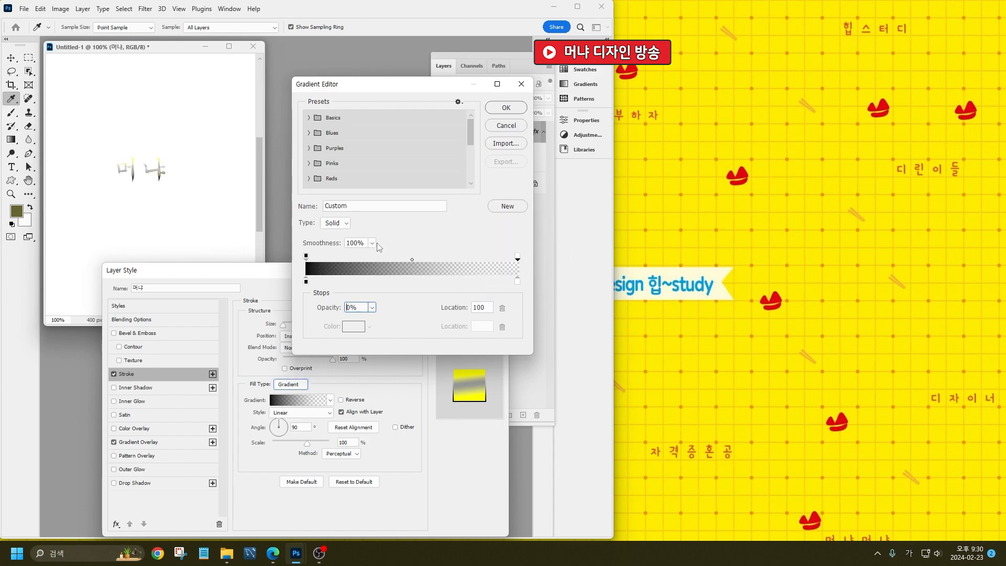
key(Return)
- Try a stroke gradient angle of -12° and cancel all the layer style changes
drag(283, 436, 287, 432)
key(ctrl)
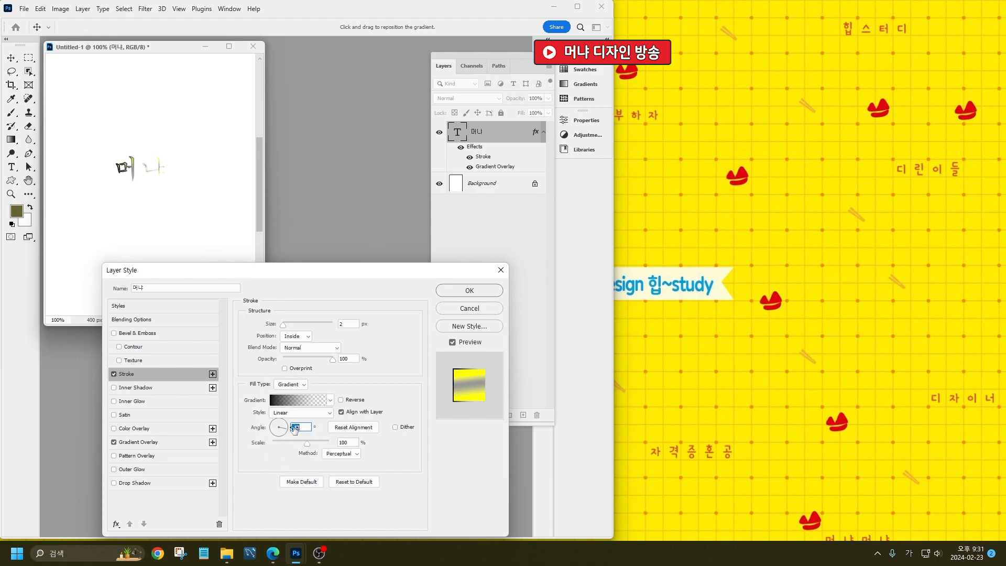
click(483, 310)
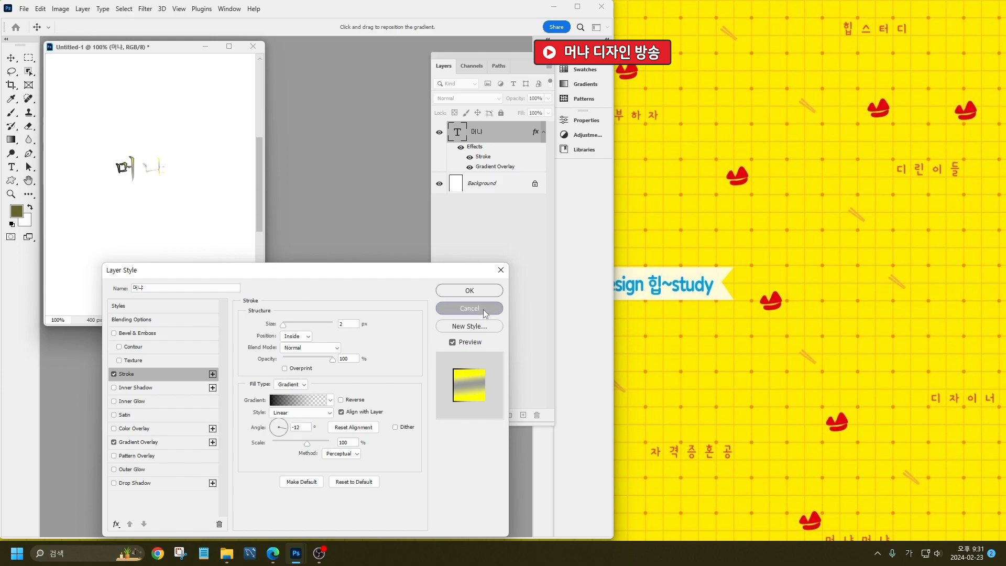
- Open G01-1A from the 문제파일 folder in the Edge window beside Photoshop and minimize the folder window
click(273, 553)
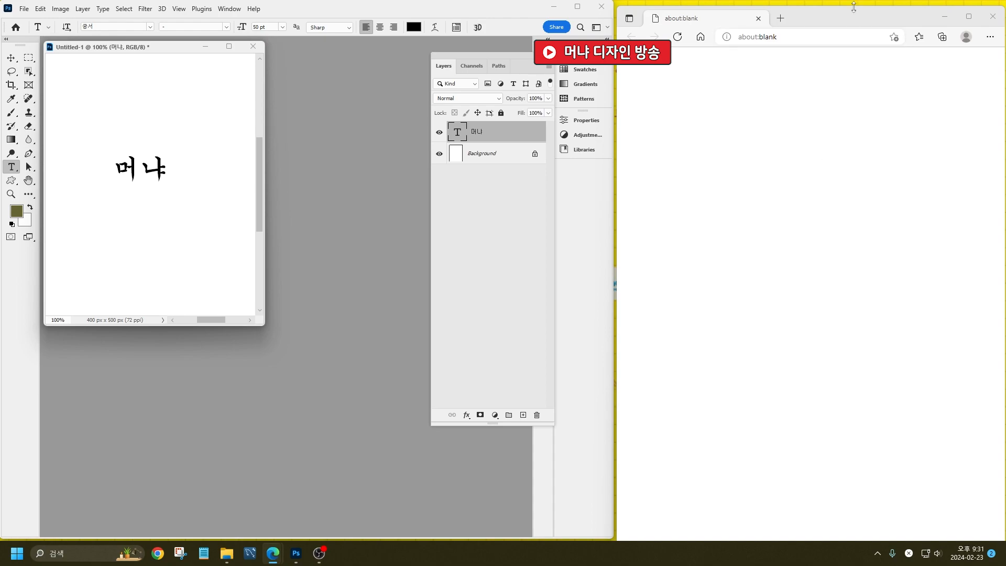
key(ctrl+minus)
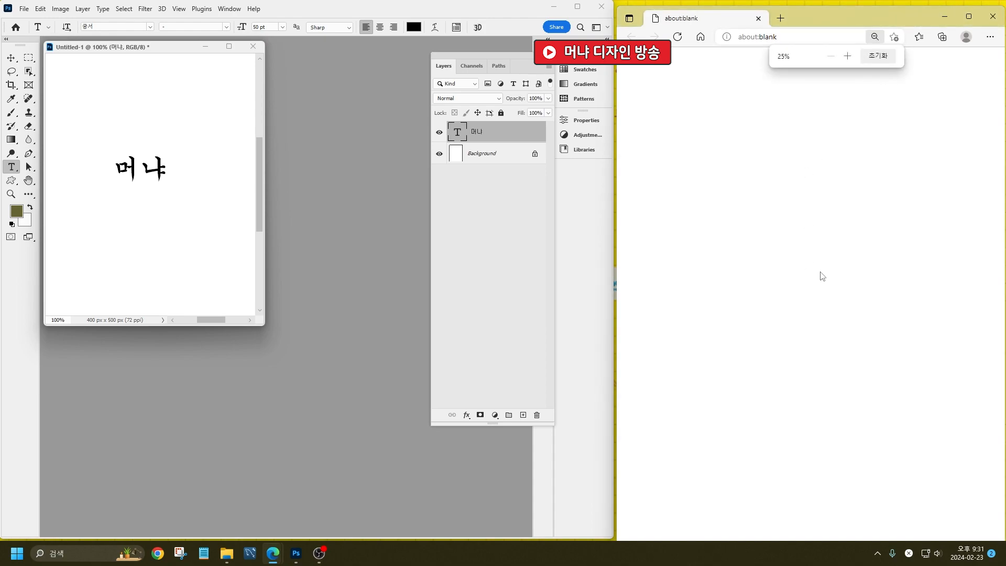
click(226, 553)
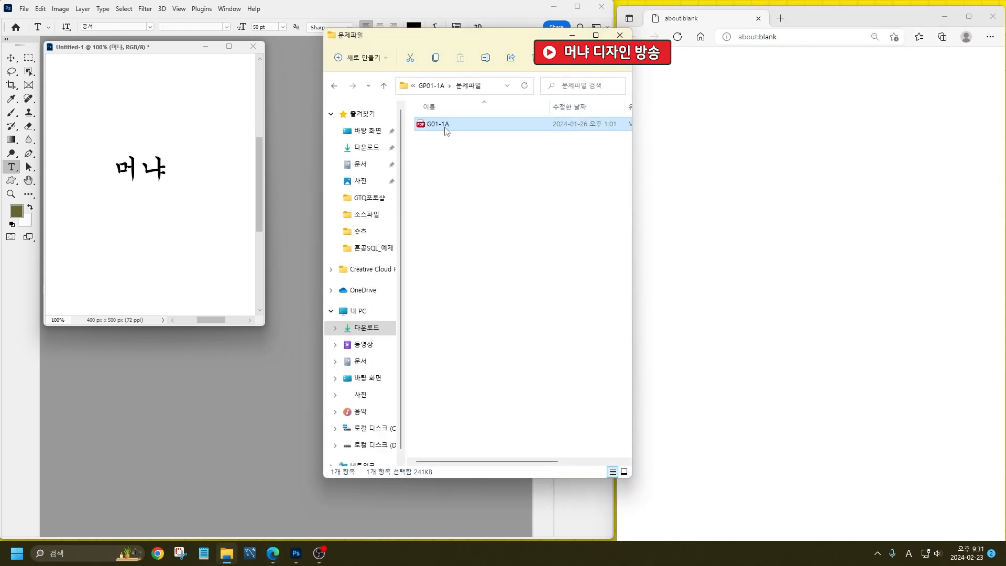
double_click(440, 130)
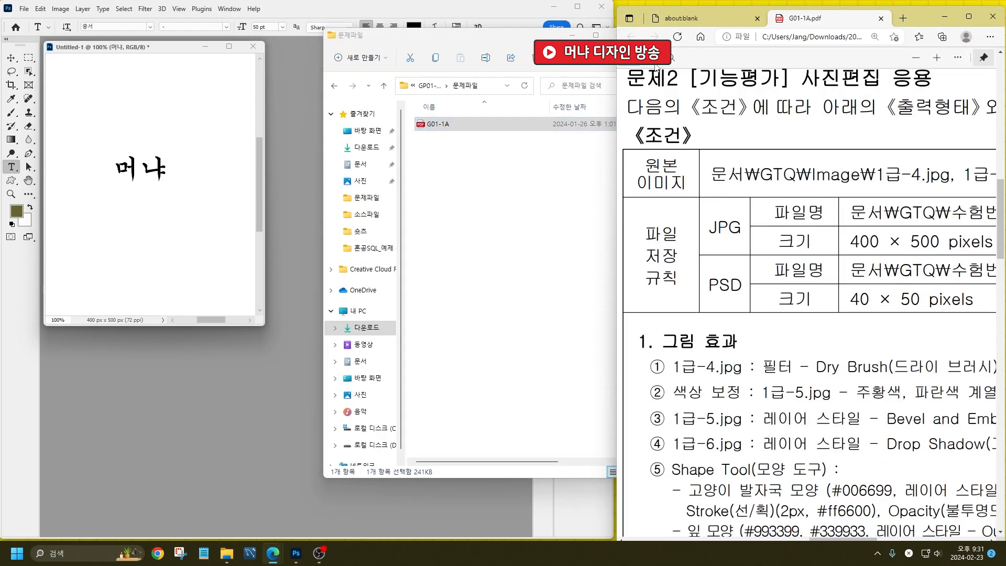
click(573, 35)
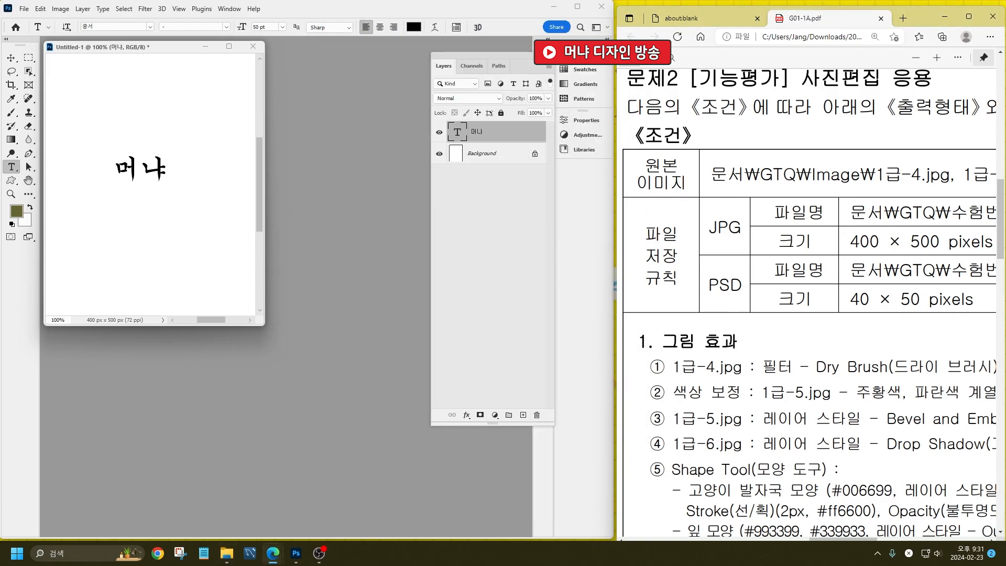
- Encircle question 1's Save Path and Mask conditions in the maximized PDF with the drawing pen, and restore the window beside Photoshop
scroll(817, 380, down, 5)
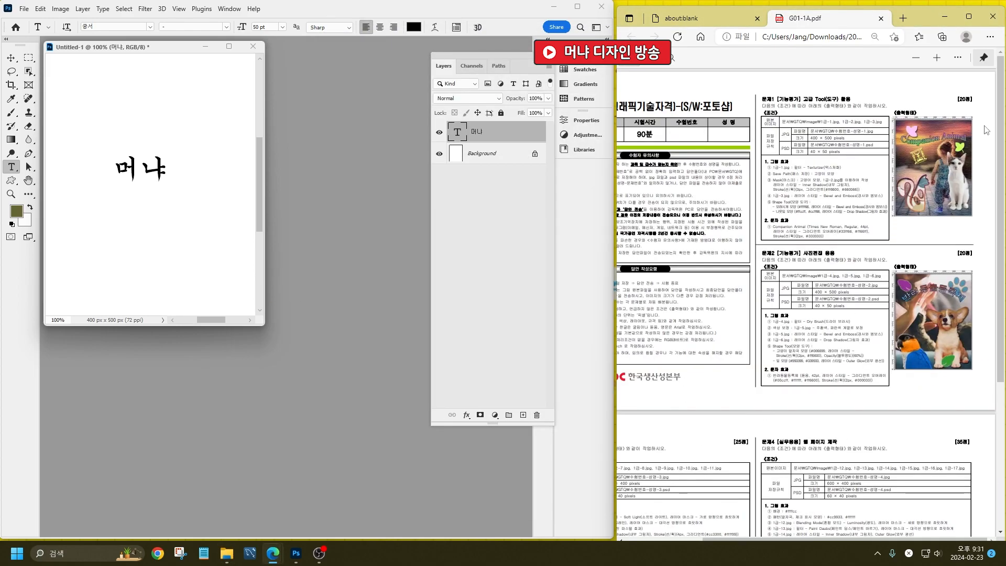
scroll(975, 138, up, 4)
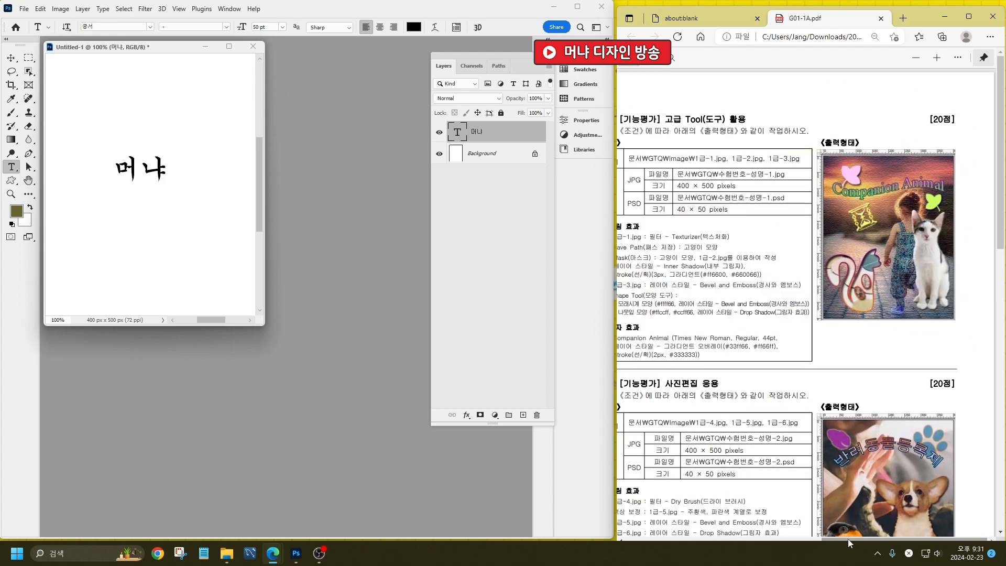
drag(848, 539, 838, 539)
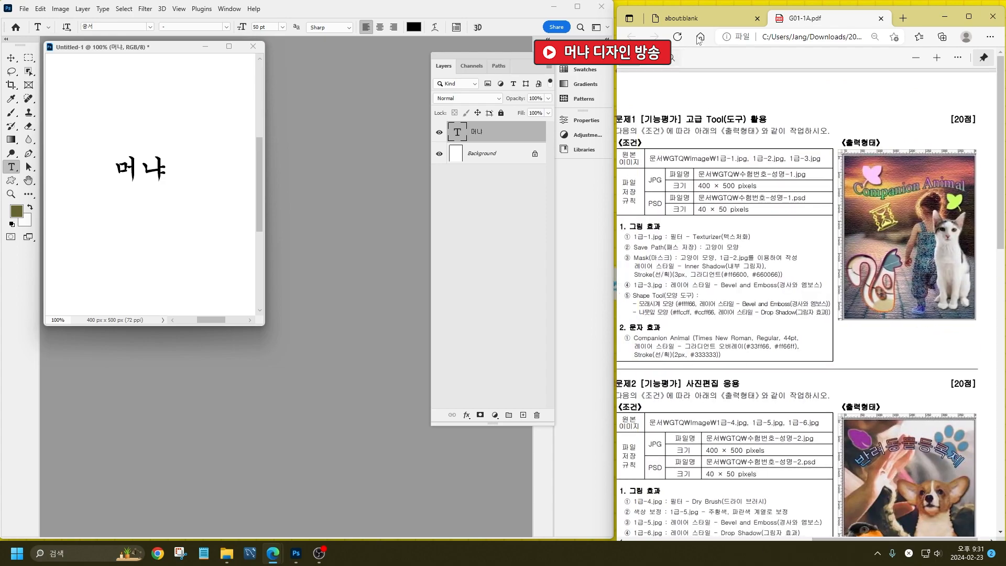
double_click(931, 13)
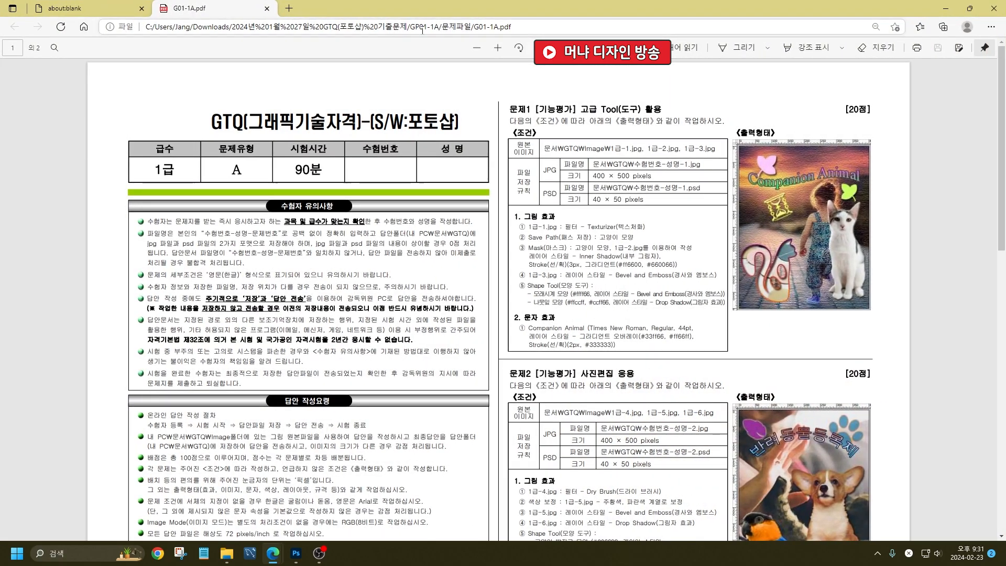
click(736, 47)
scroll(797, 327, up, 5)
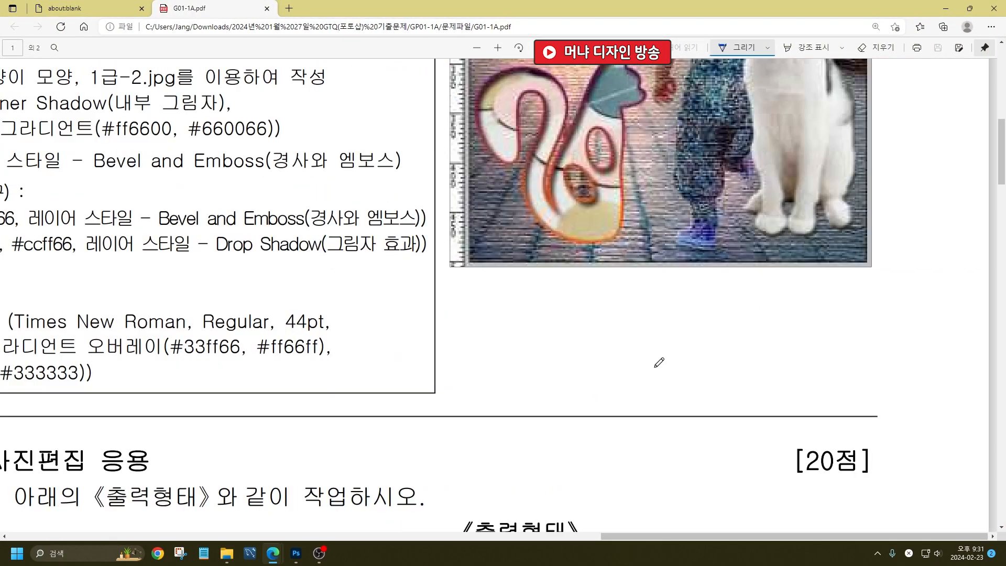
scroll(592, 340, down, 2)
mouse_move(96, 117)
mouse_down()
mouse_move(106, 212)
mouse_move(492, 201)
mouse_move(511, 191)
mouse_move(510, 118)
mouse_move(103, 113)
mouse_up()
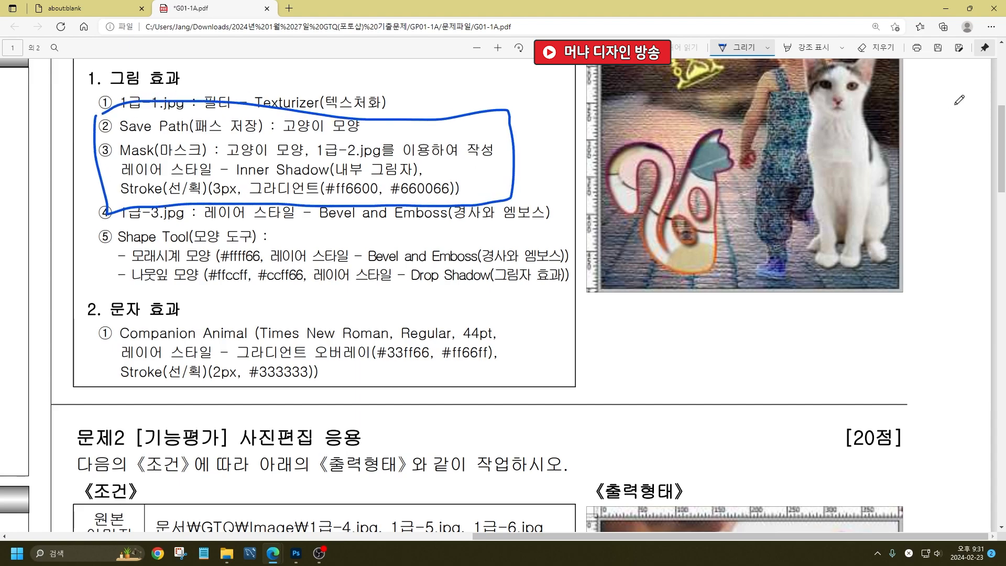
click(970, 9)
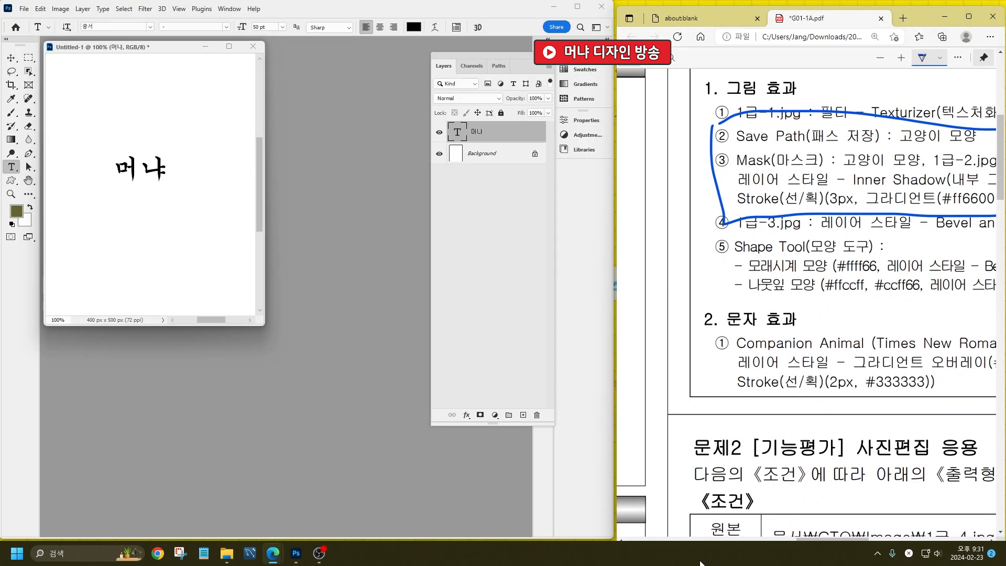
- Examine question 1's conditions alongside its output picture in the PDF
click(670, 540)
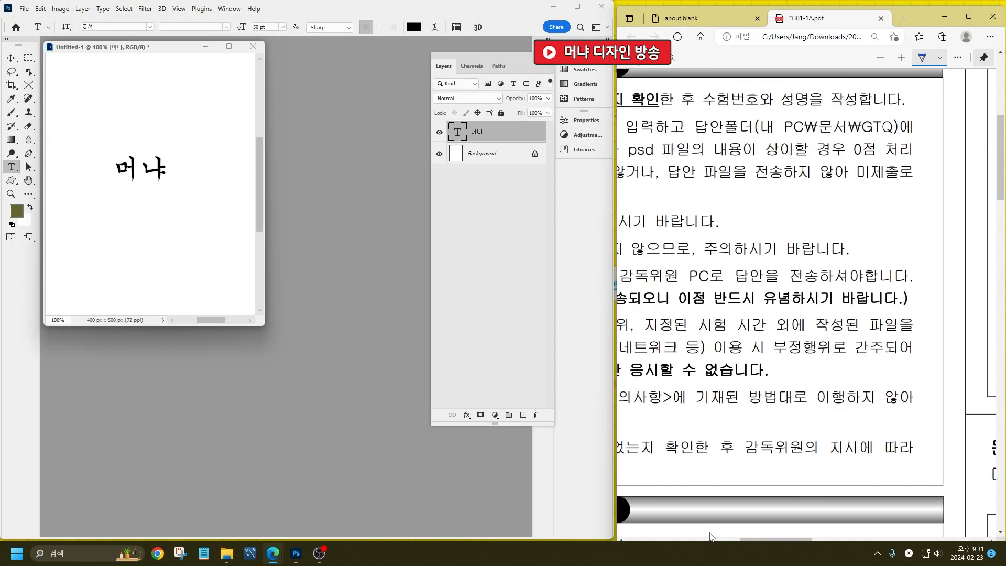
drag(766, 539, 869, 531)
scroll(823, 414, down, 3)
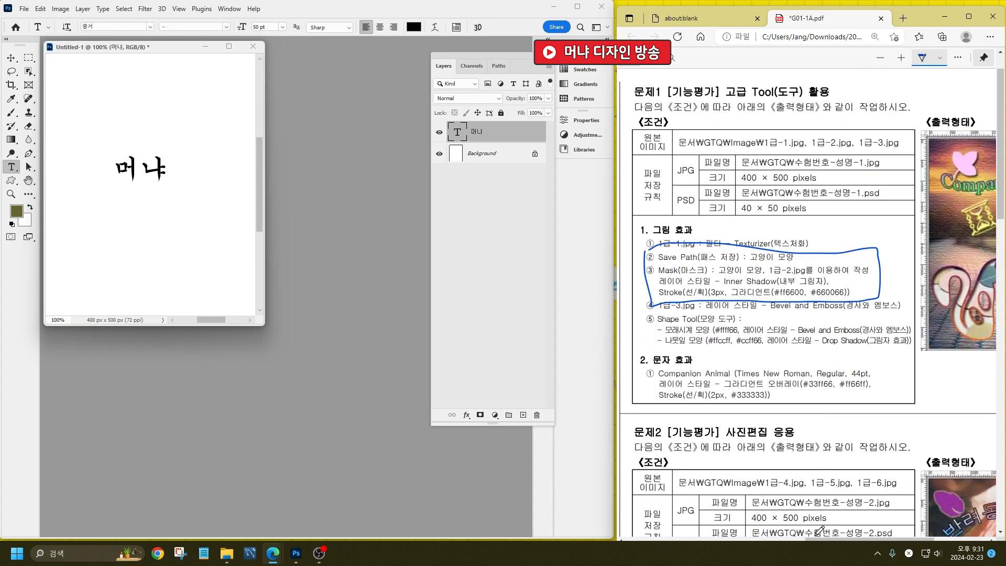
scroll(759, 445, right, 2)
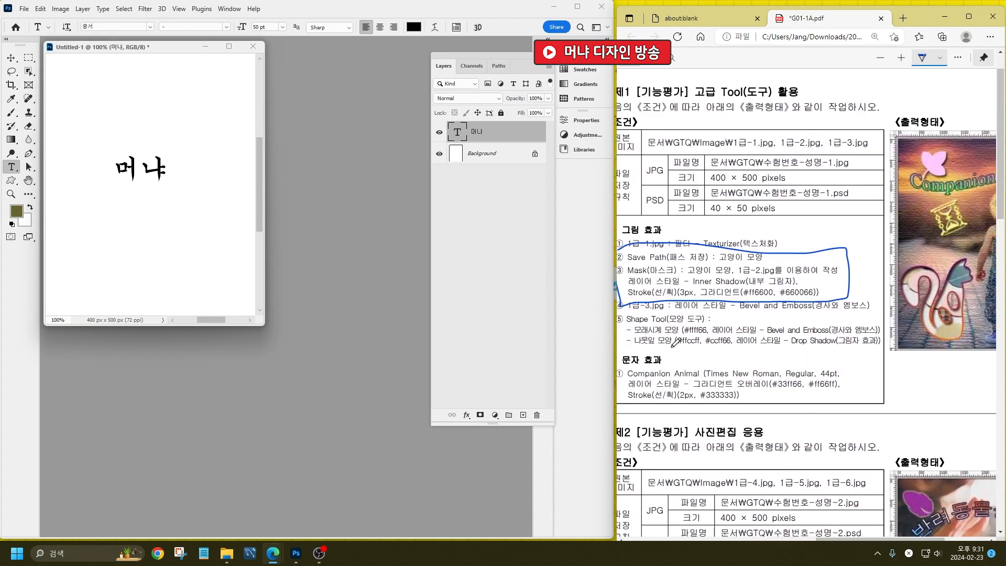
- Hide the 머냐 text layer and set the Pen tool to Shape mode
click(434, 144)
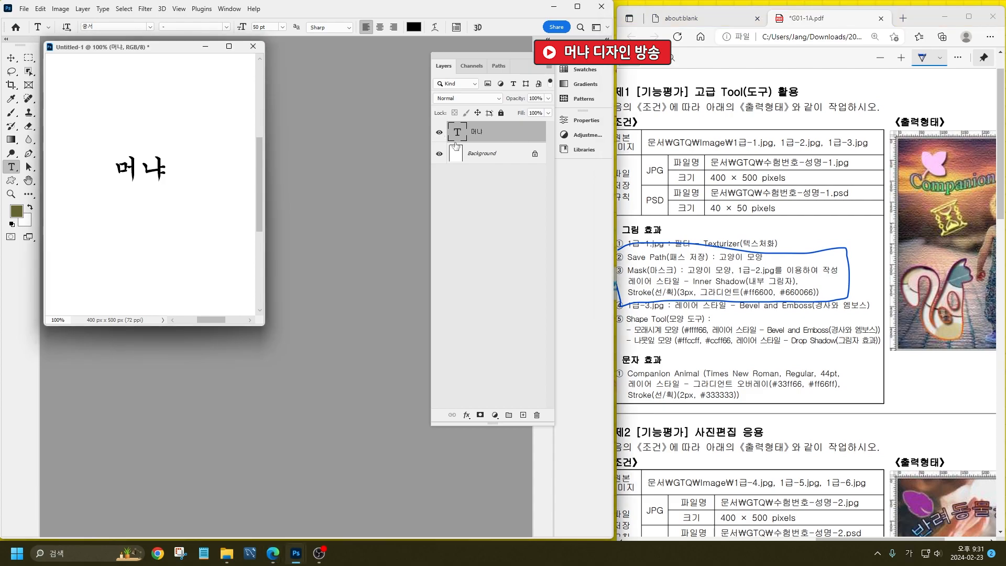
click(440, 133)
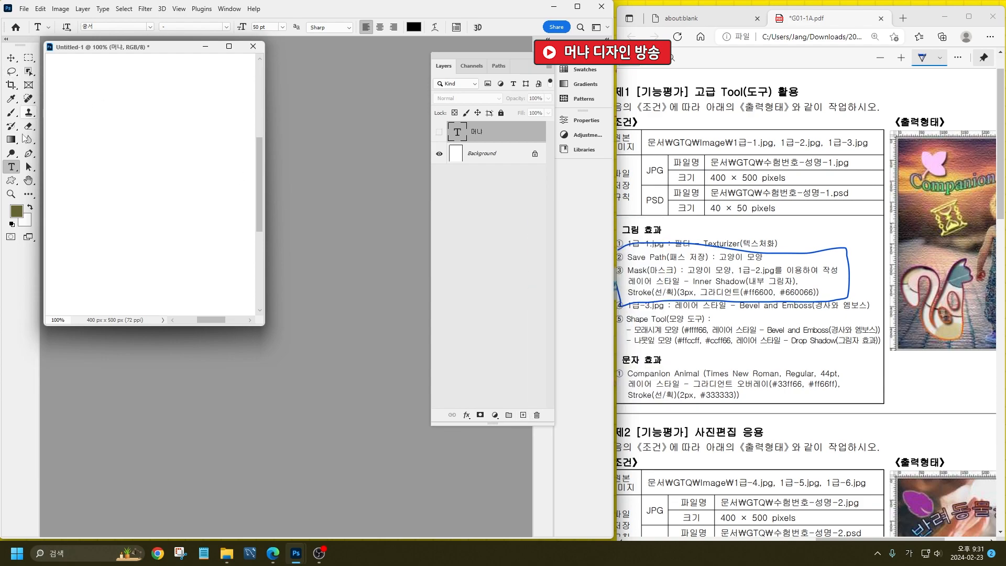
click(29, 155)
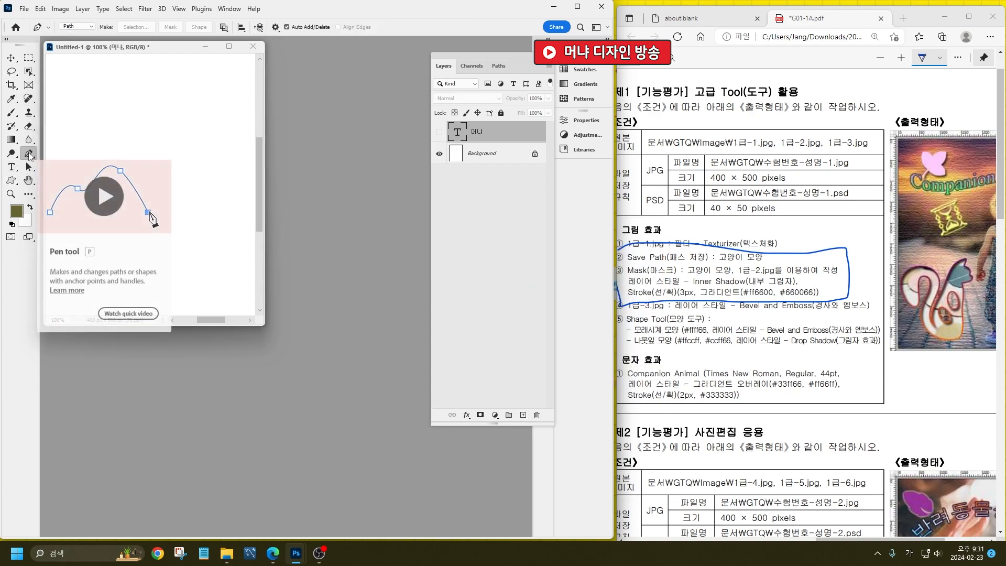
click(78, 27)
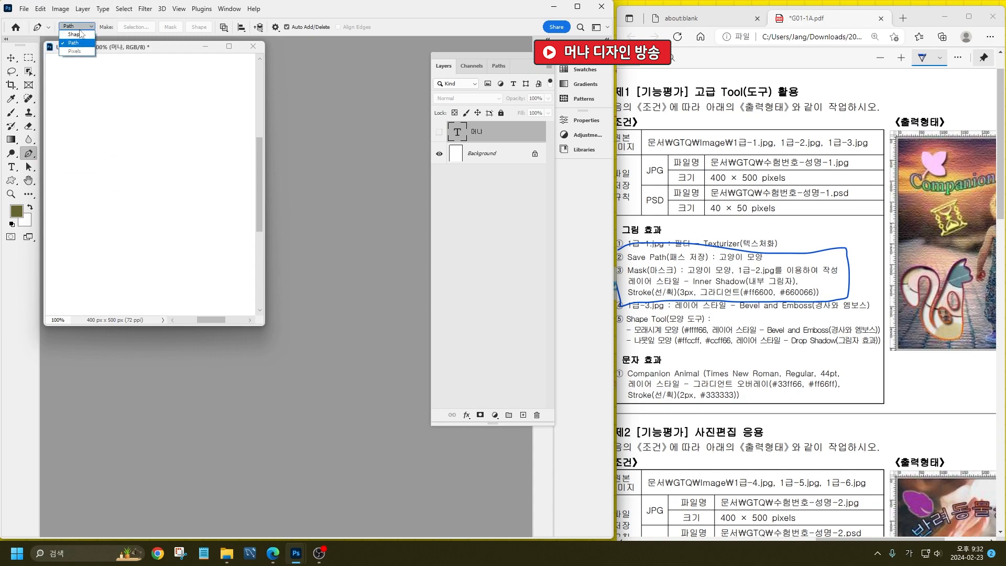
click(81, 36)
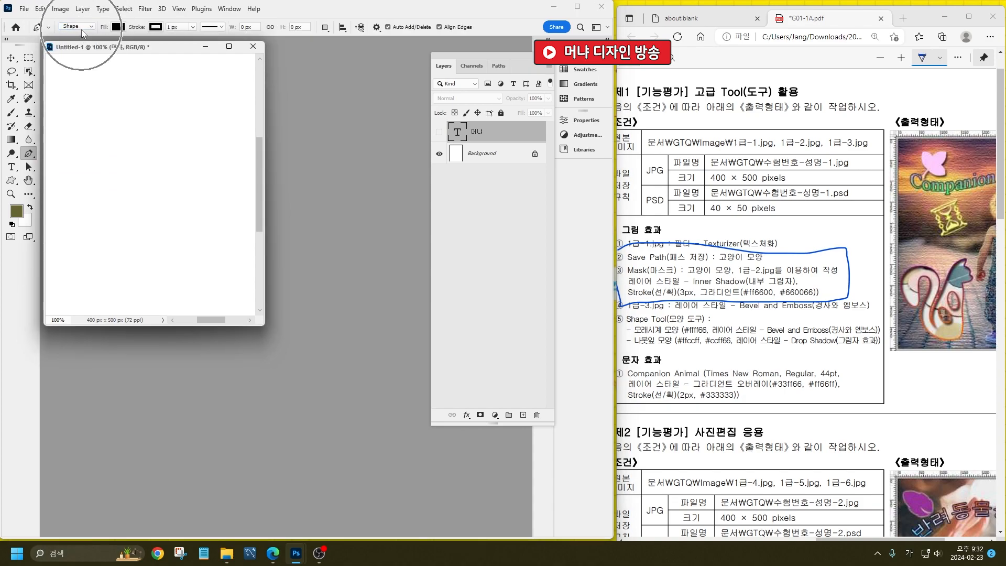
- Try a light green stroke for the Pen tool's shapes and set the stroke to no color
click(160, 29)
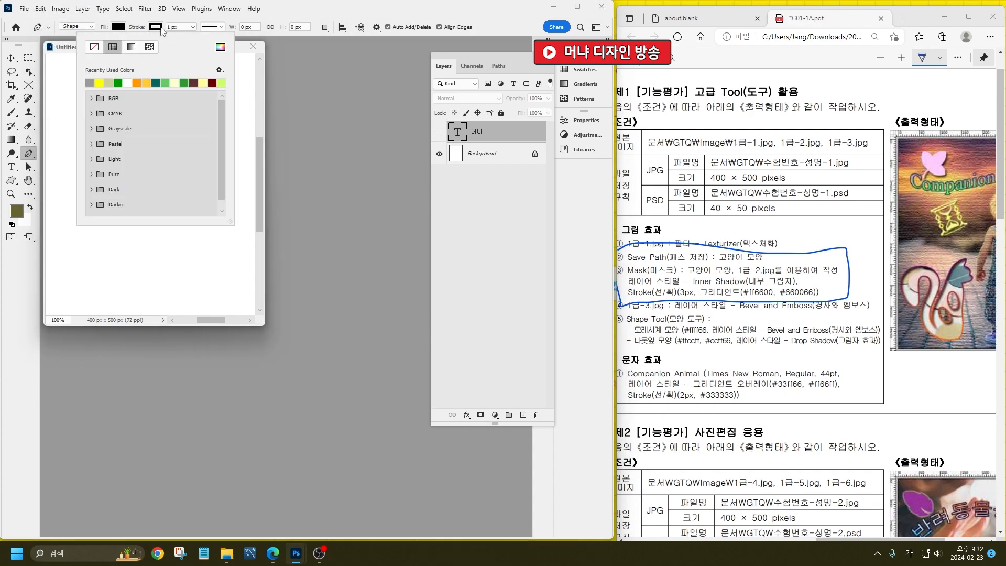
click(94, 48)
click(222, 82)
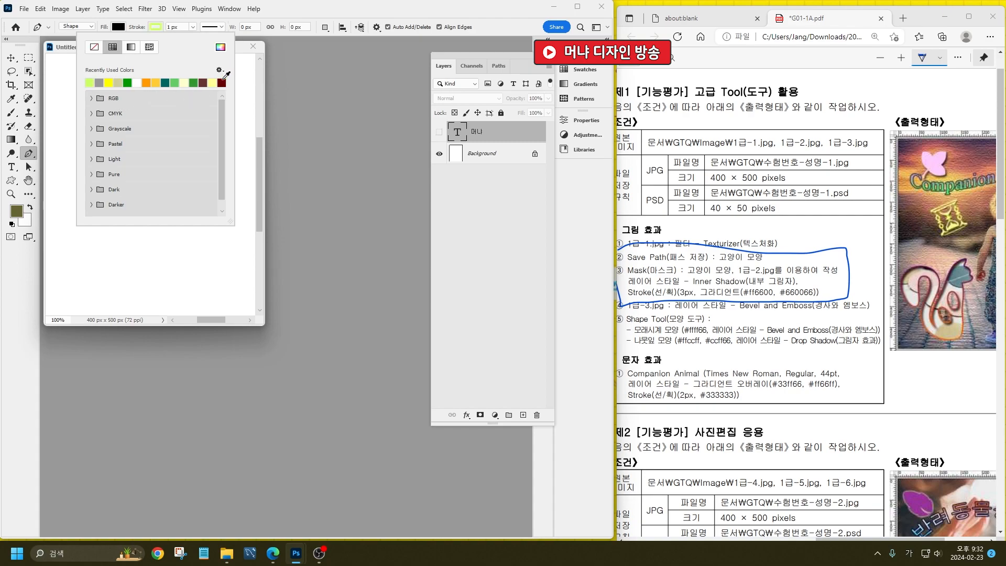
click(249, 73)
key(ctrl+z)
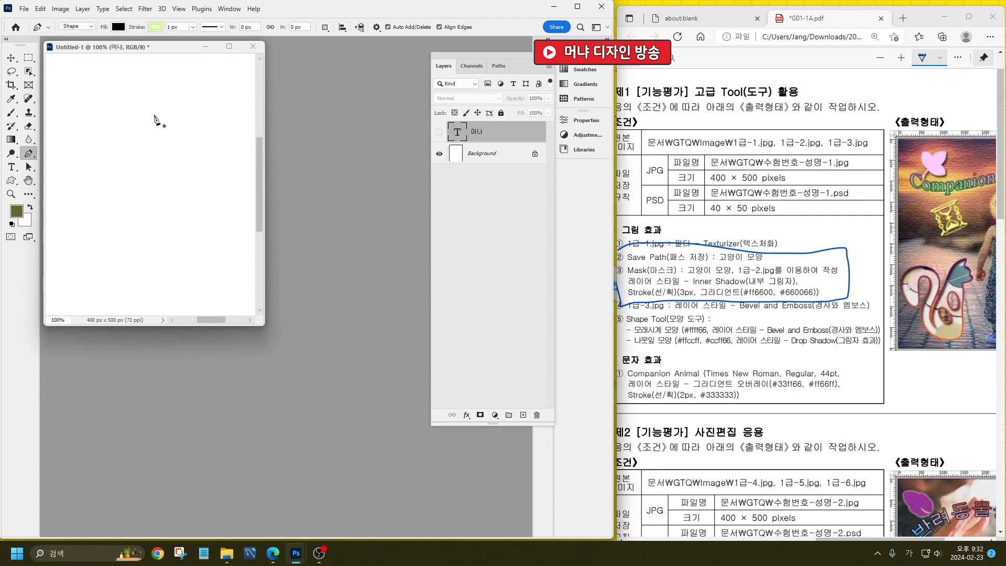
click(160, 27)
click(93, 47)
- Set the Pen tool's shape fill to the light green recently used color
click(120, 28)
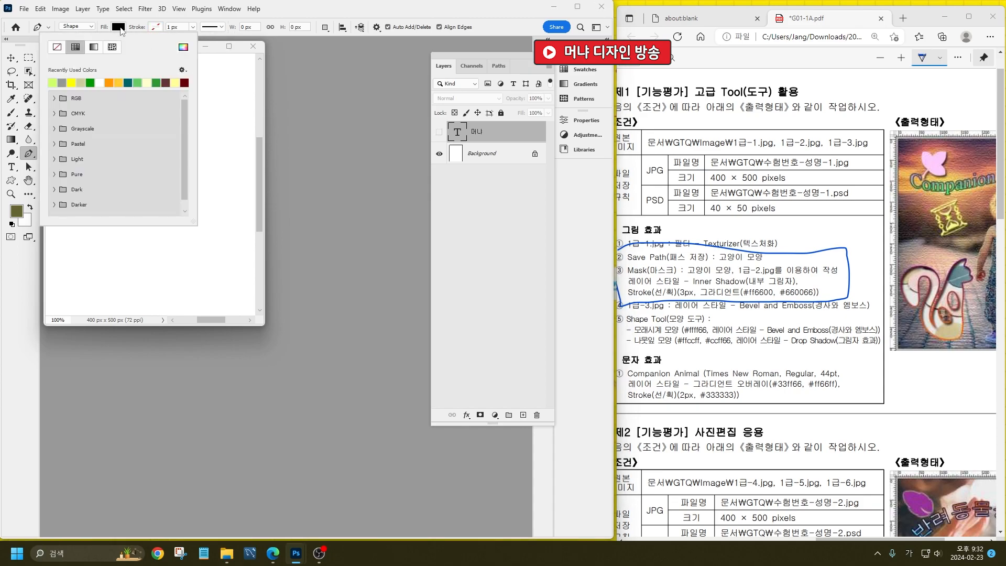
click(53, 83)
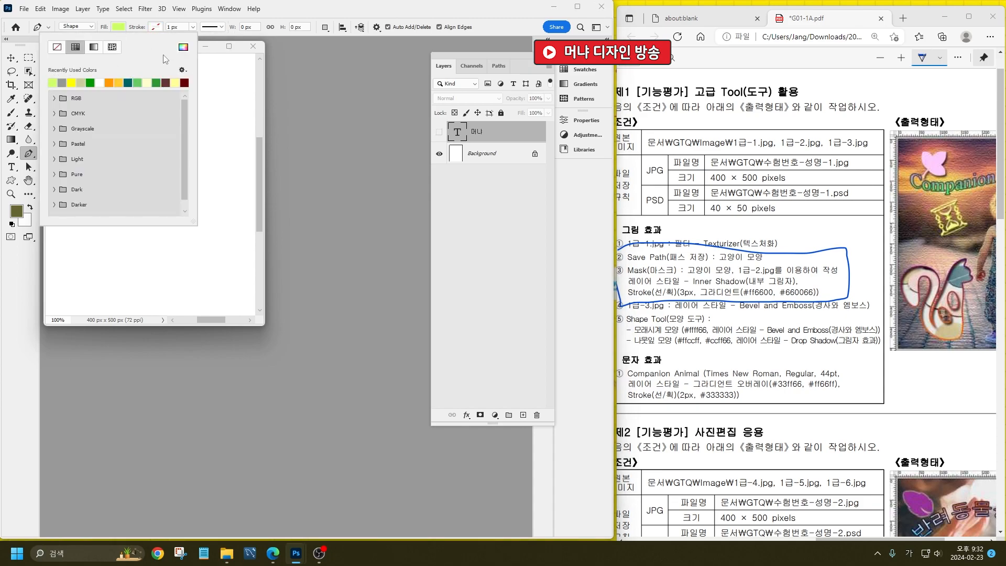
click(262, 36)
click(119, 27)
key(Return)
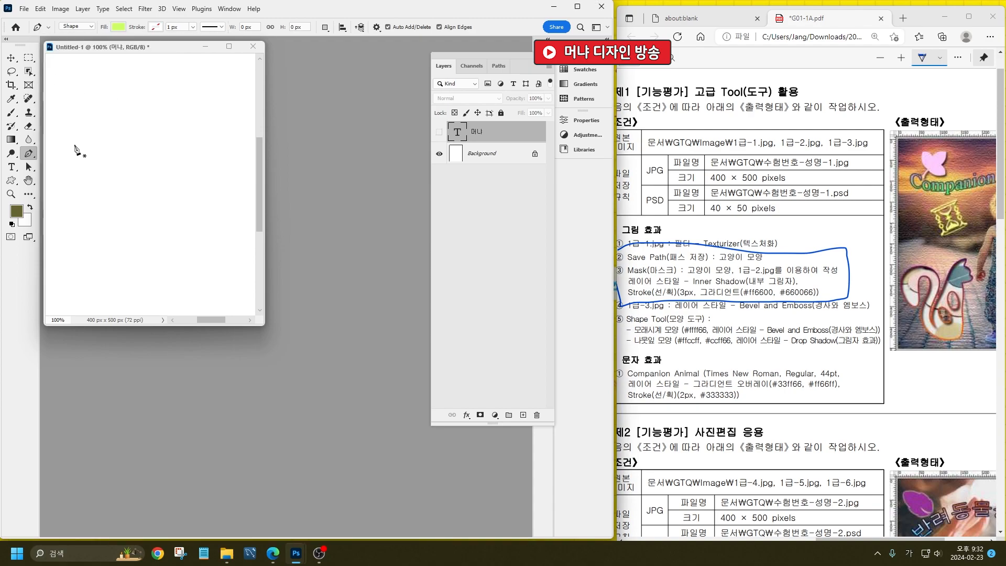
- Draw a cat silhouette about 199 × 221 px with the Freeform Pen tool, including its ears and curled tail
right_click(36, 155)
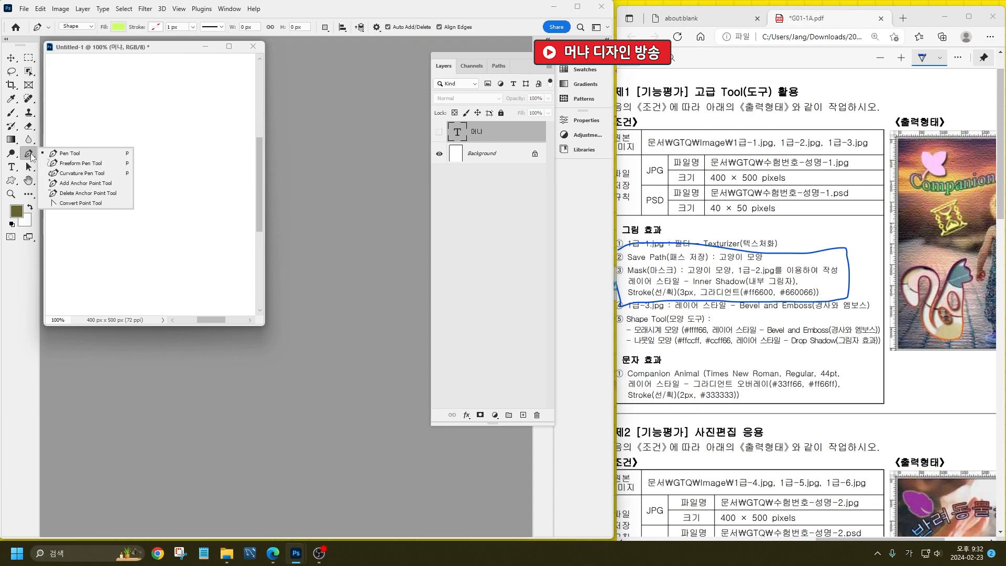
click(70, 166)
mouse_move(99, 242)
mouse_down()
mouse_move(72, 206)
mouse_move(80, 175)
mouse_move(99, 172)
mouse_move(116, 191)
mouse_move(122, 233)
mouse_move(128, 171)
mouse_move(158, 144)
mouse_move(162, 167)
mouse_move(175, 170)
mouse_move(152, 183)
mouse_move(162, 255)
mouse_move(122, 256)
mouse_move(93, 189)
mouse_move(104, 241)
mouse_up()
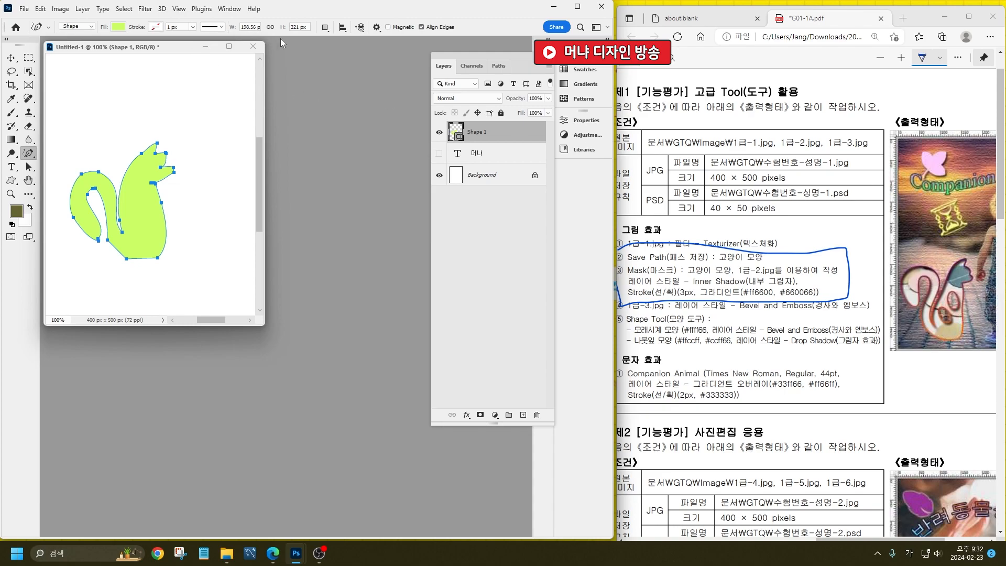
- Cut two small holes in the cat's body by drawing them with the Exclude Overlapping Shapes option
click(326, 29)
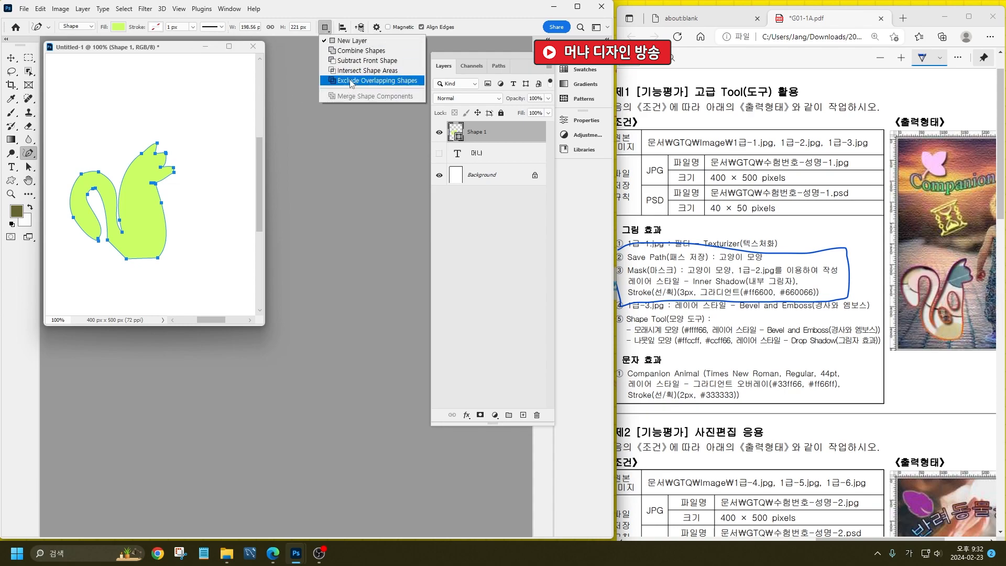
click(372, 83)
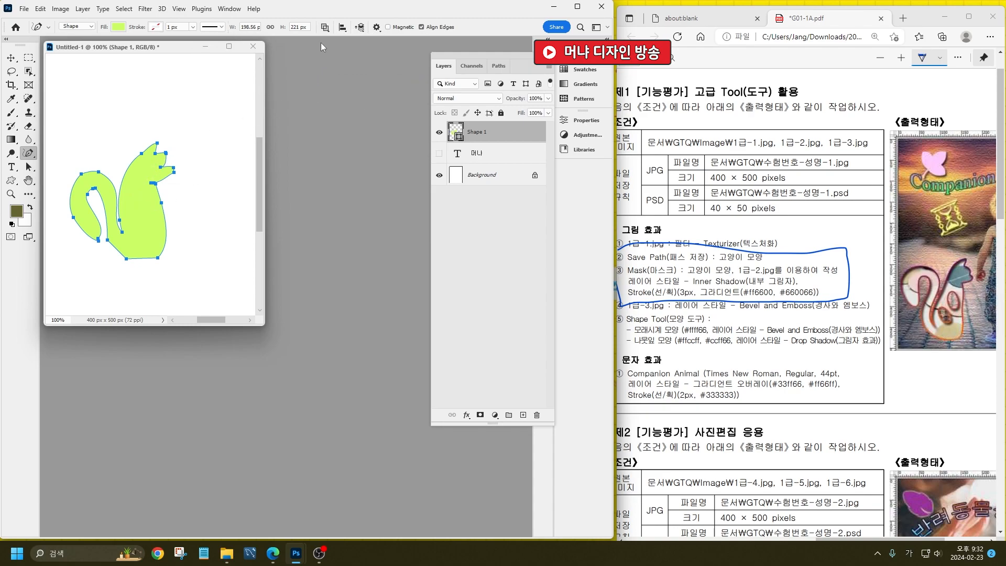
click(325, 27)
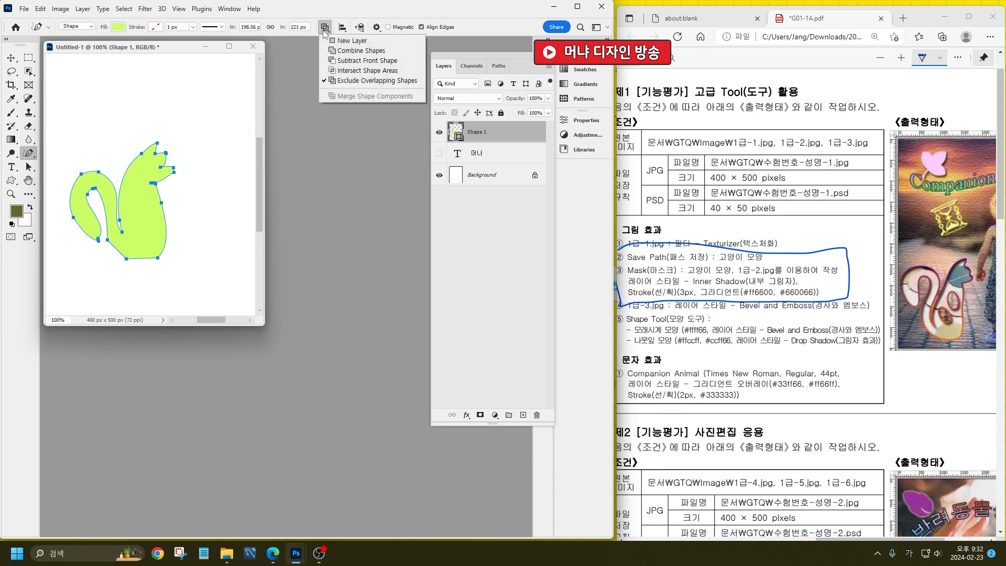
click(341, 83)
mouse_move(148, 213)
mouse_down()
mouse_move(136, 211)
mouse_move(148, 215)
mouse_move(131, 230)
mouse_move(149, 234)
mouse_up()
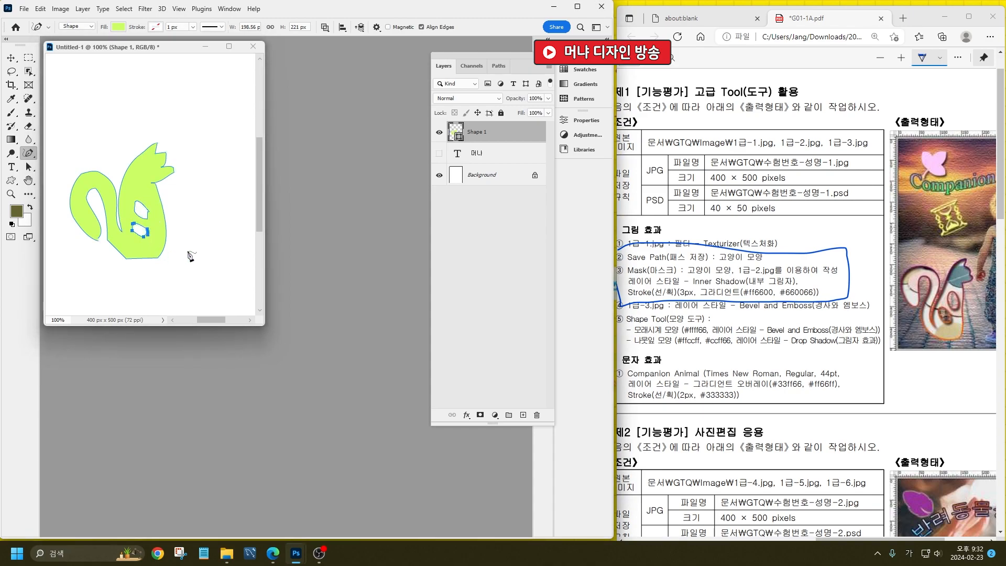
- Save the cat's shape path as 고양이 모양, underlining that name in the PDF, and deselect the path
key(ctrl)
click(499, 66)
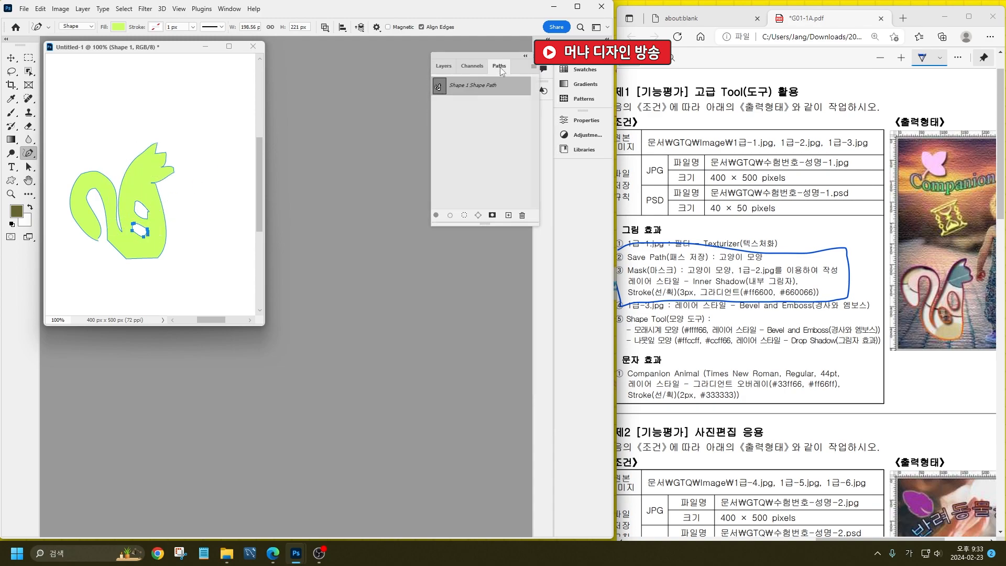
key(ctrl)
double_click(485, 89)
drag(720, 260, 780, 260)
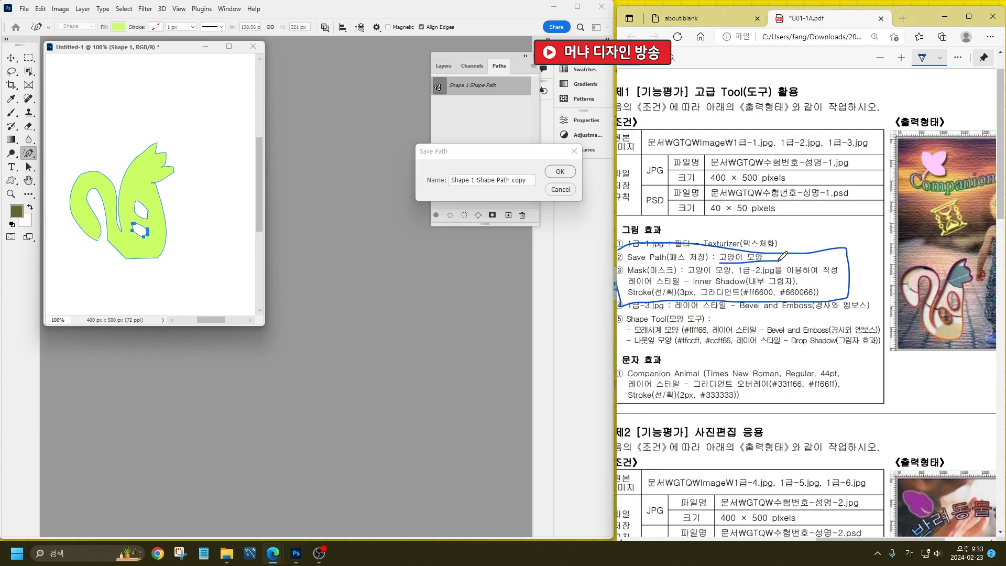
click(487, 184)
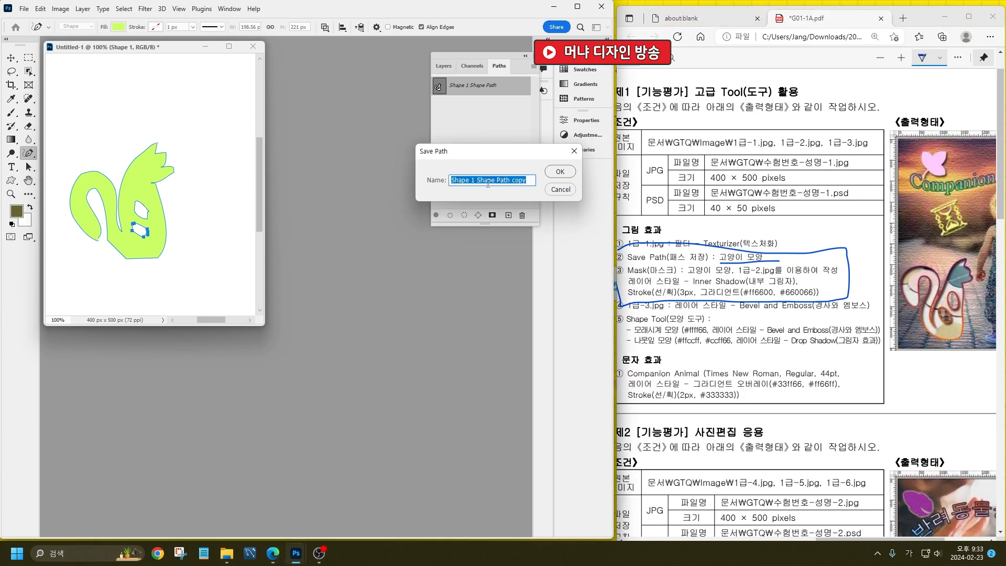
text(ㄱ)
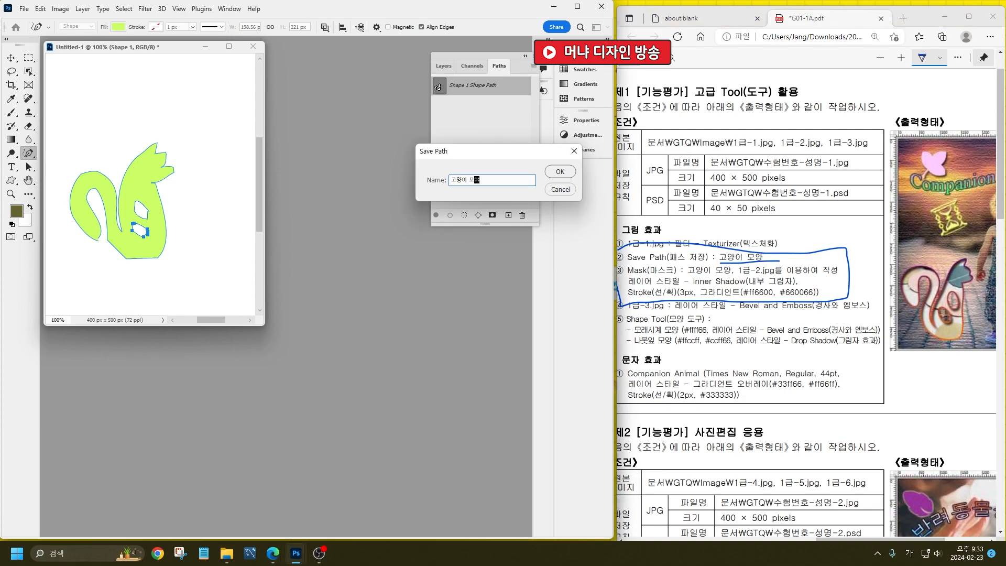
text(양이 모양)
key(Return)
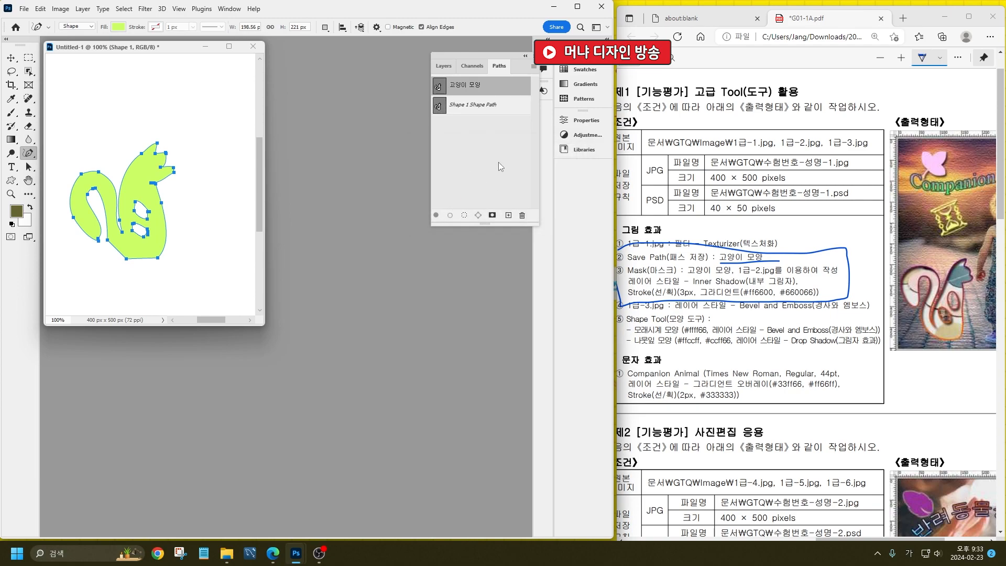
click(498, 163)
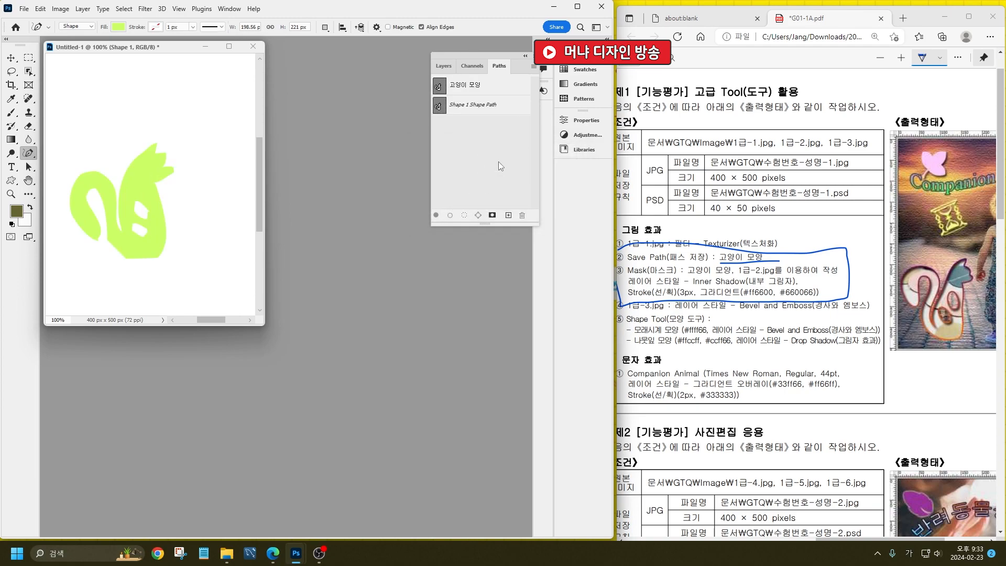
- Add an Inner Shadow and a Stroke with the Gradient fill type to the cat shape layer
click(444, 66)
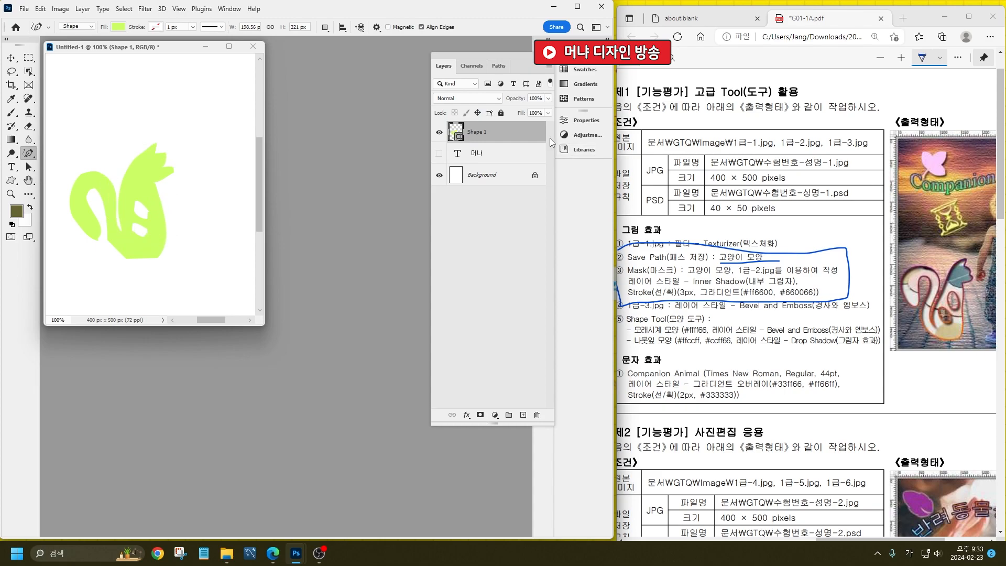
click(467, 415)
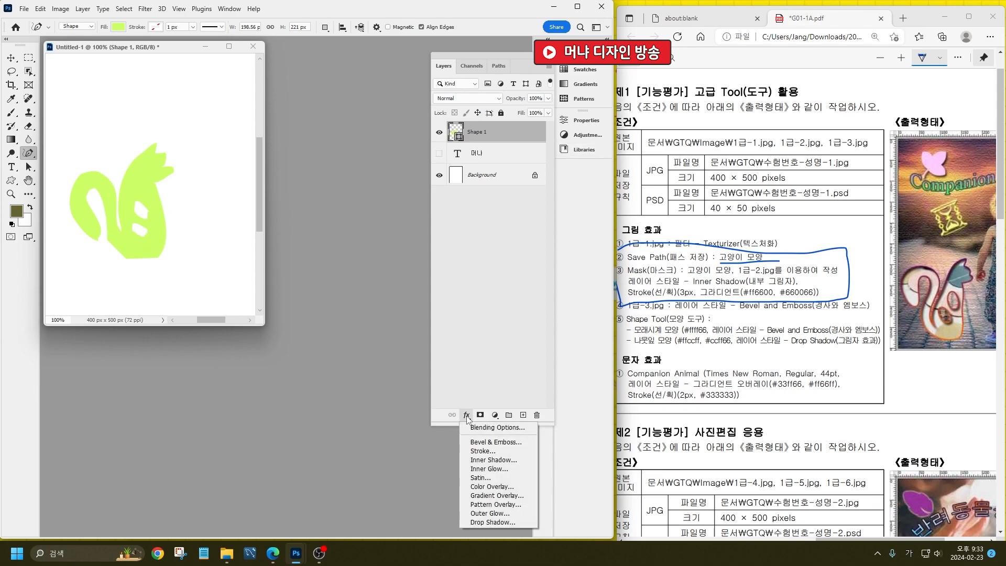
click(496, 460)
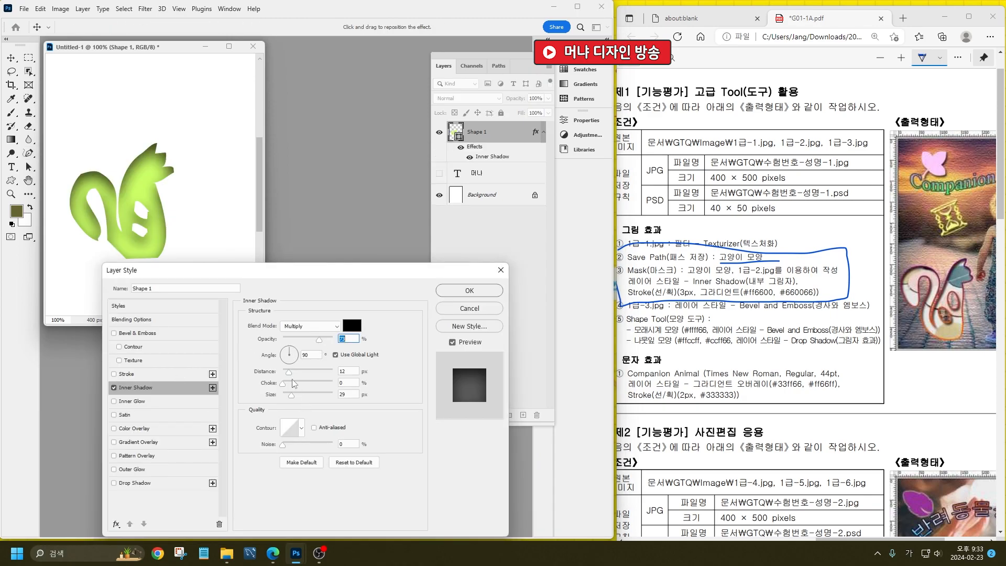
click(127, 374)
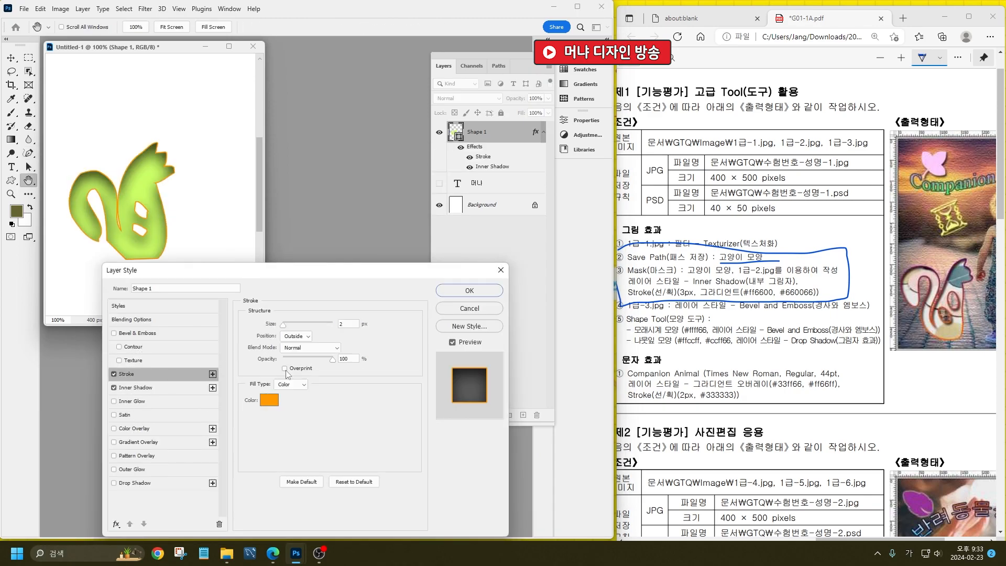
click(291, 386)
click(291, 400)
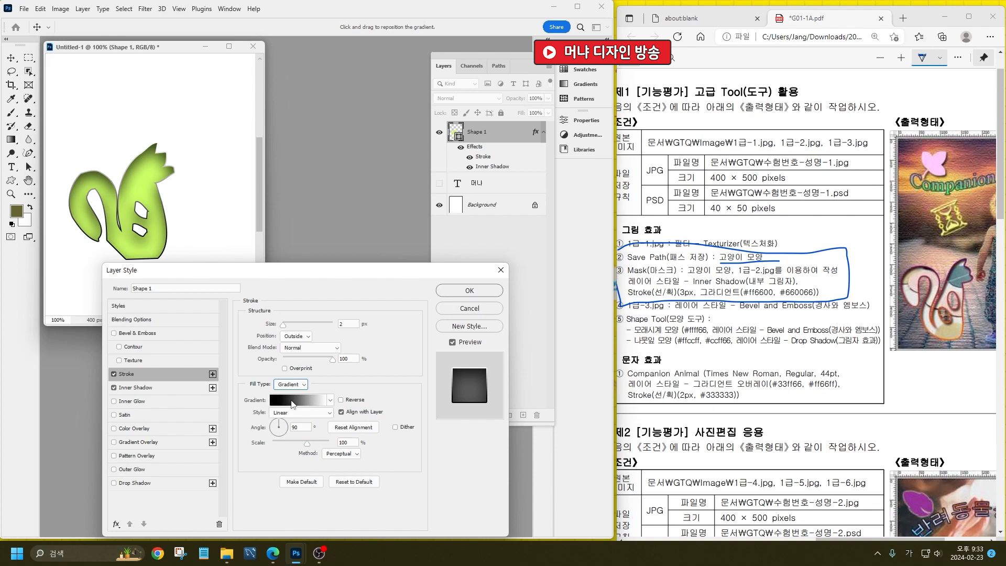
- Recolor the stroke gradient's color stop at location 0 to dark blue with the hex value 66
click(292, 403)
click(307, 282)
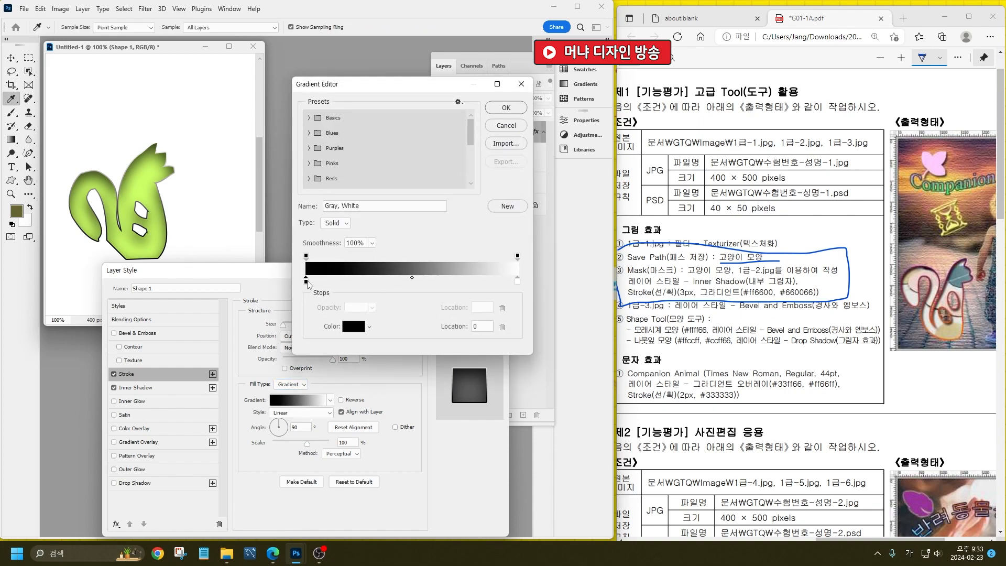
double_click(306, 282)
text(660)
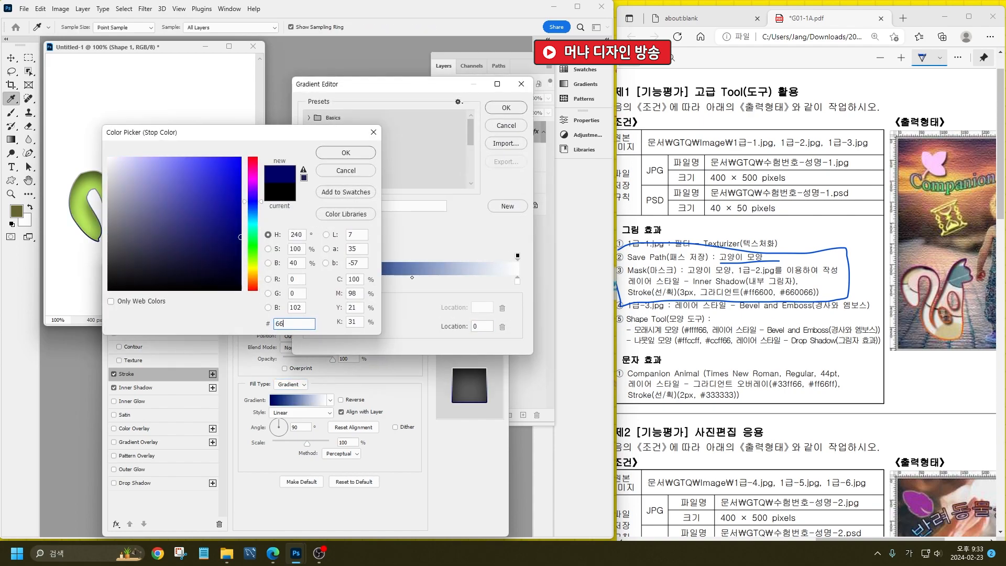
key(BackSpace)
key(BackSpace)
key(BackSpace)
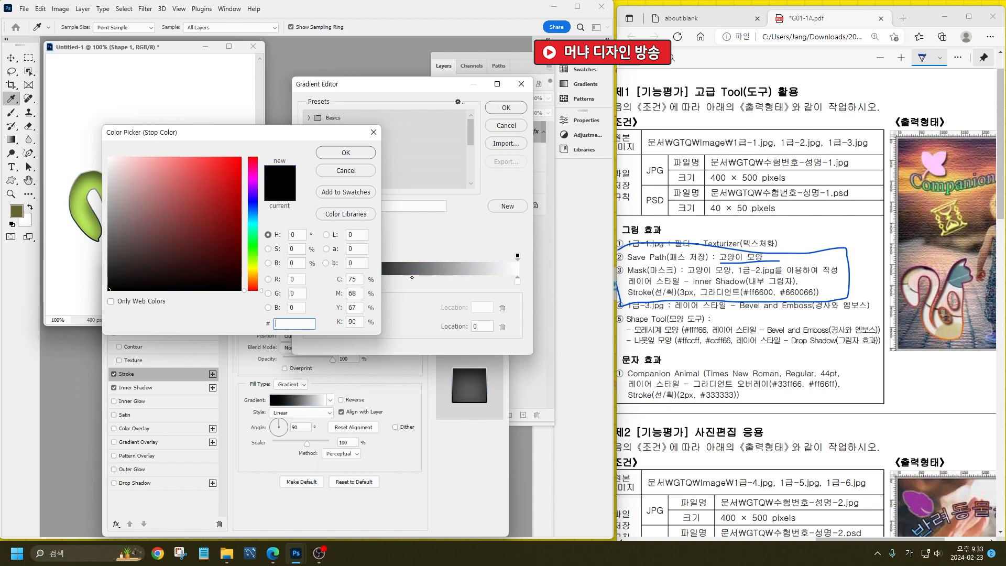
text(66)
key(Return)
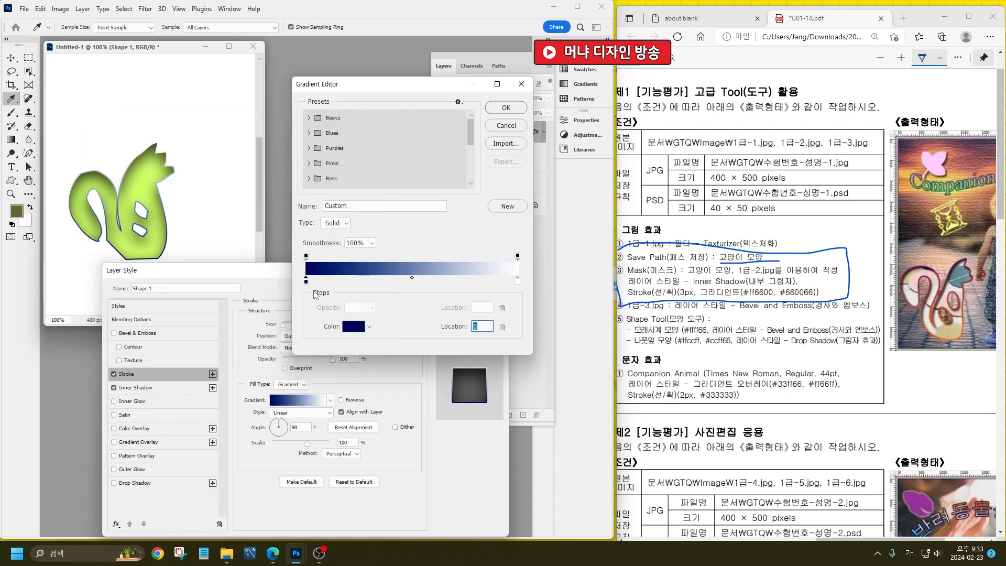
- Set the cat's stroke gradient to run from #ff6600 to #660066, make the stroke 3 px wide and apply the layer style
double_click(306, 281)
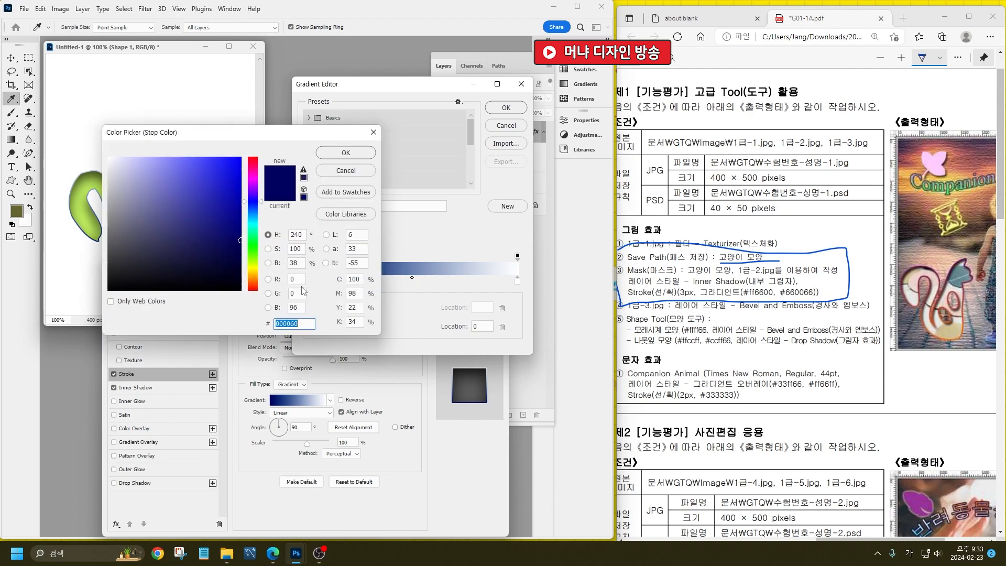
text(f60)
key(Return)
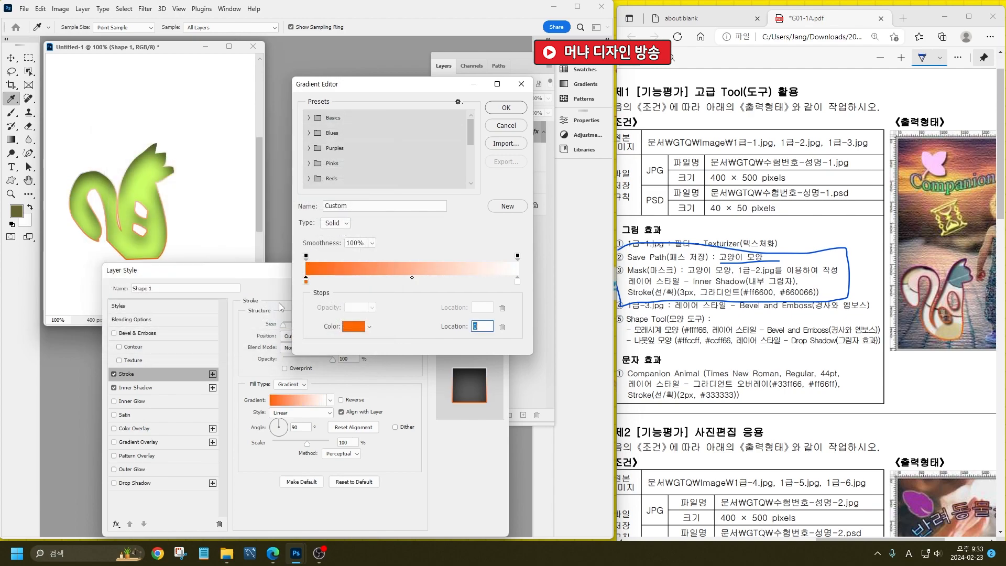
double_click(517, 282)
text(606)
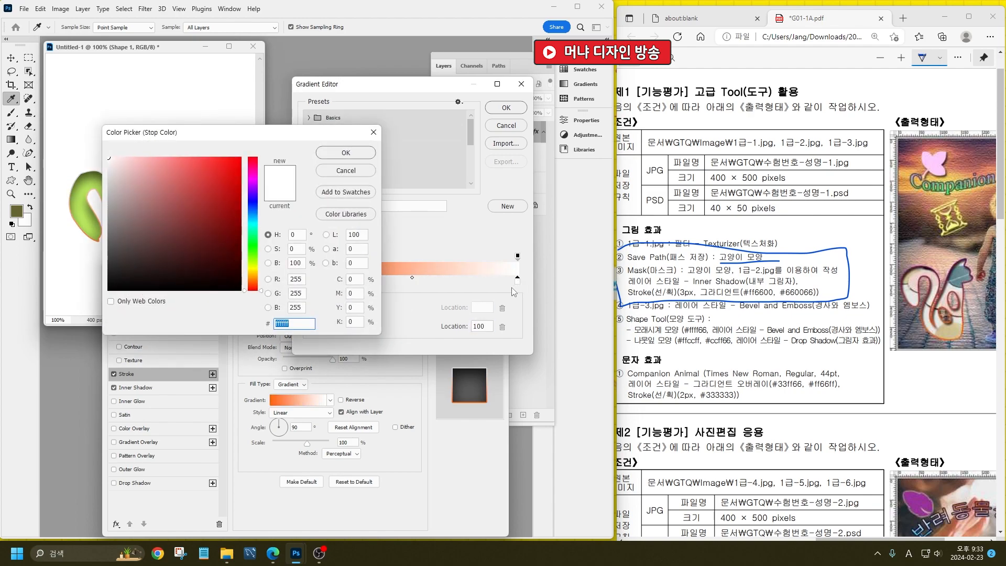
key(Return)
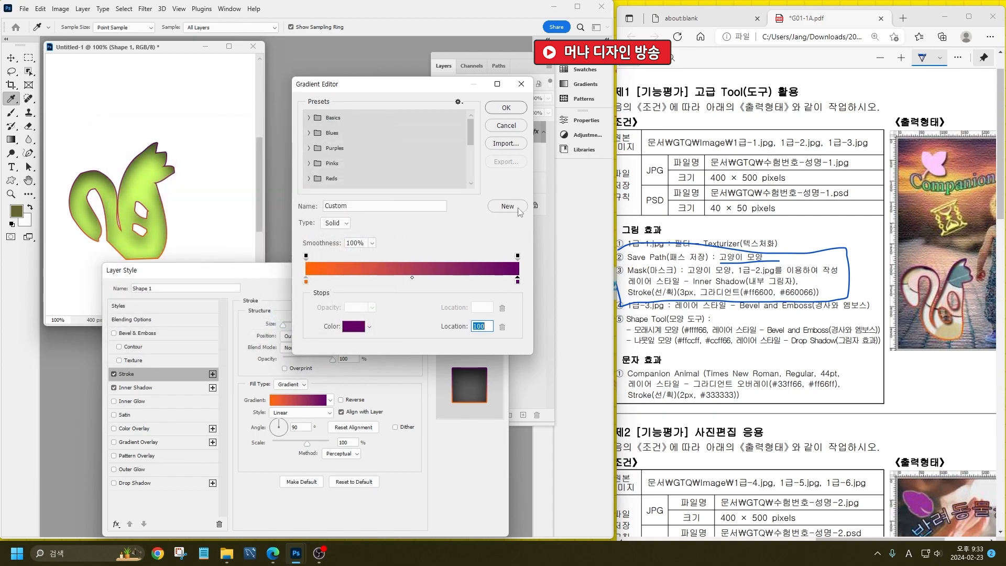
click(516, 112)
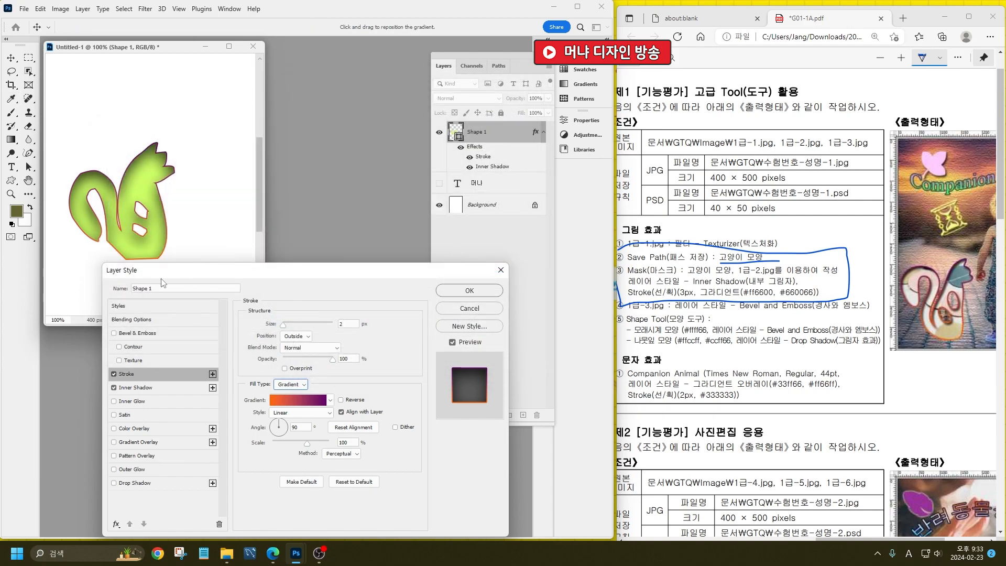
double_click(356, 323)
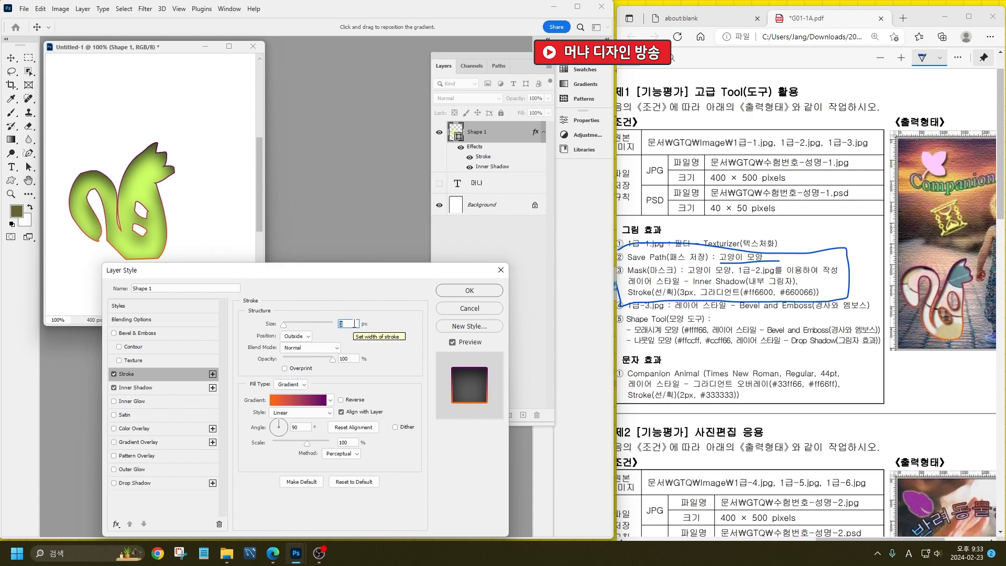
key(Return)
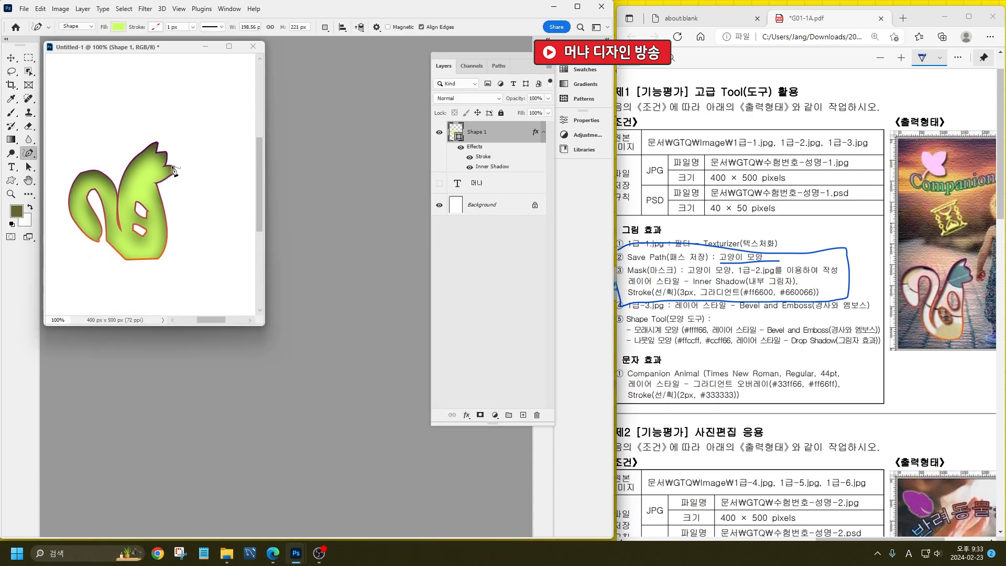
- Open the image 1급-2 from GP01-1A's 소스파일 folder within 2024년 1월 27일 GTQ(포토샵) 기출문제 in 다운로드
key(v)
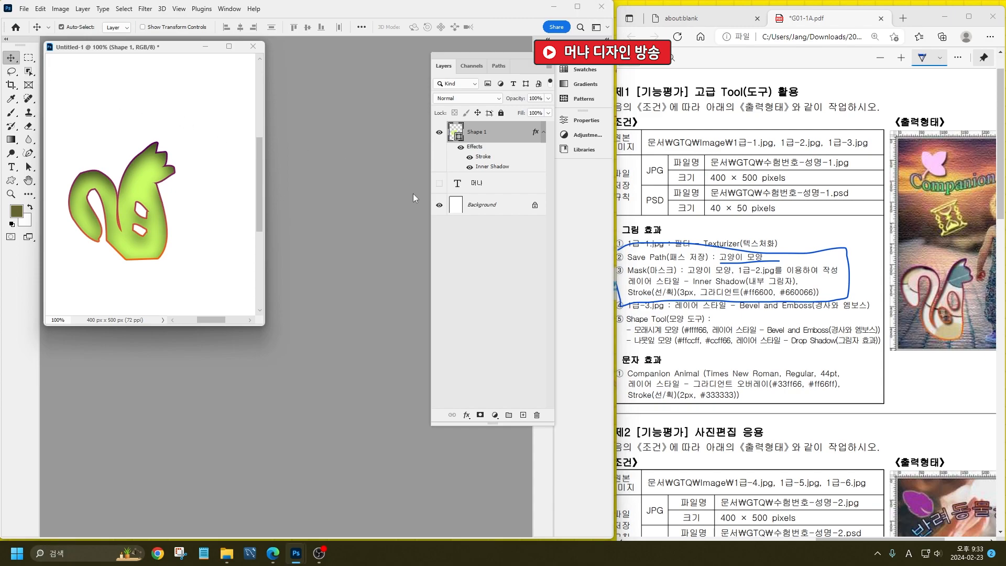
double_click(422, 194)
click(47, 108)
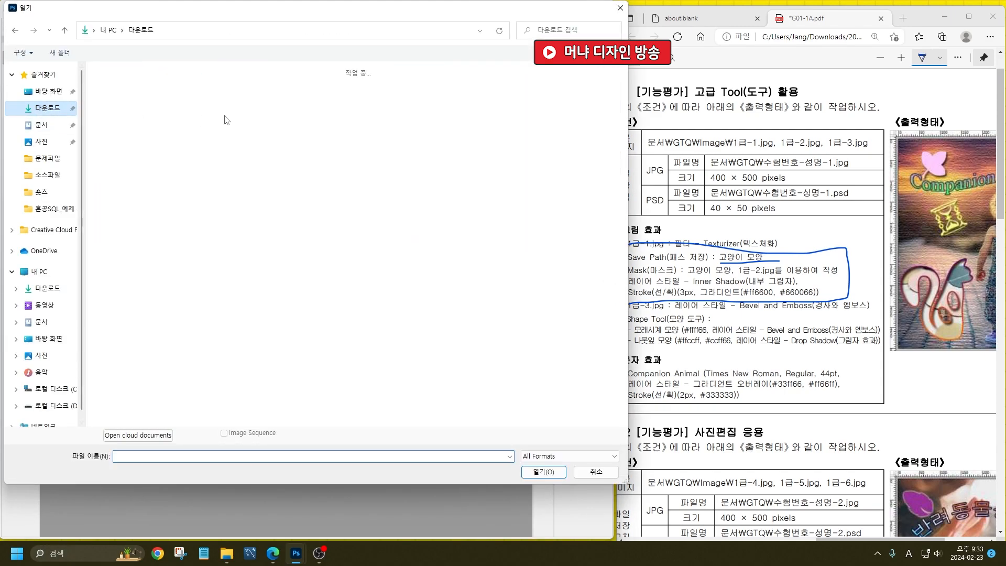
double_click(116, 103)
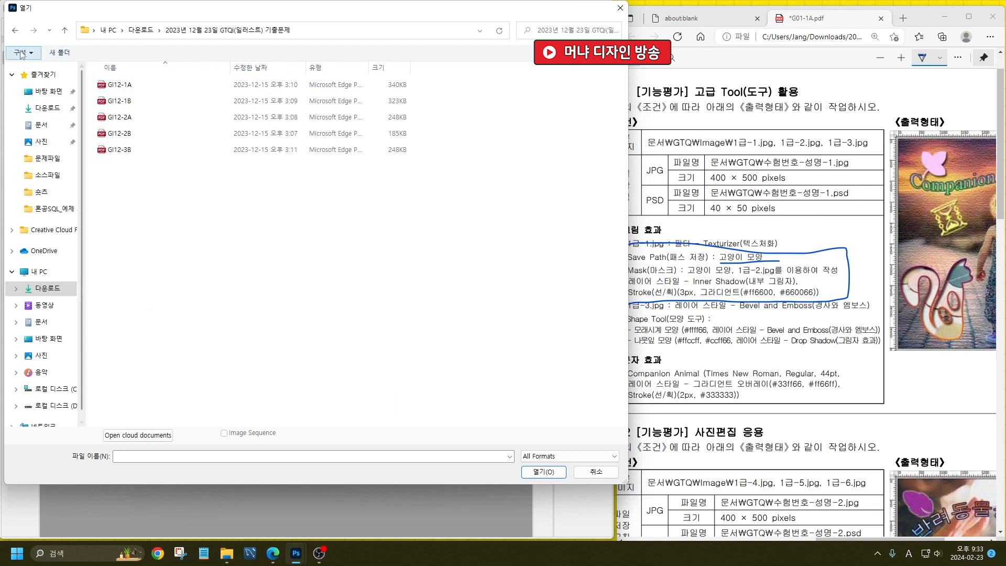
click(15, 30)
double_click(159, 112)
click(130, 88)
double_click(130, 89)
double_click(123, 102)
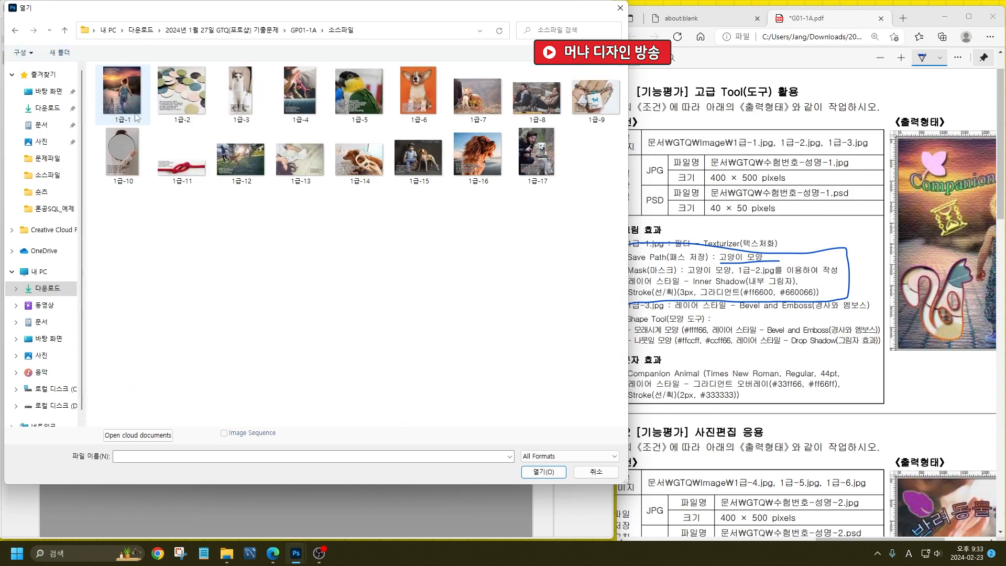
double_click(190, 105)
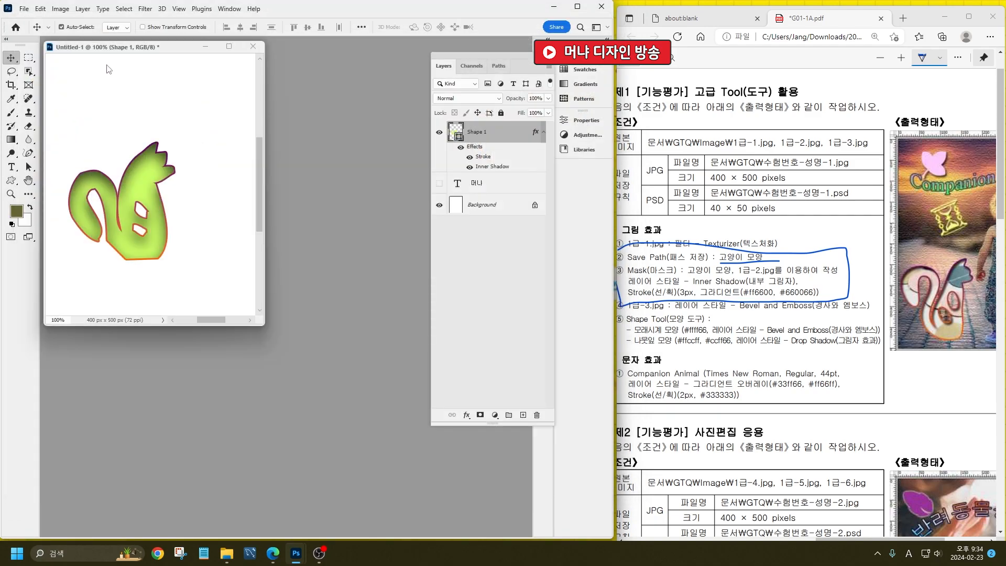
- Add the 1급-2.jpg photo above the cat shape as a clipping mask, and close the source image
drag(209, 57, 306, 267)
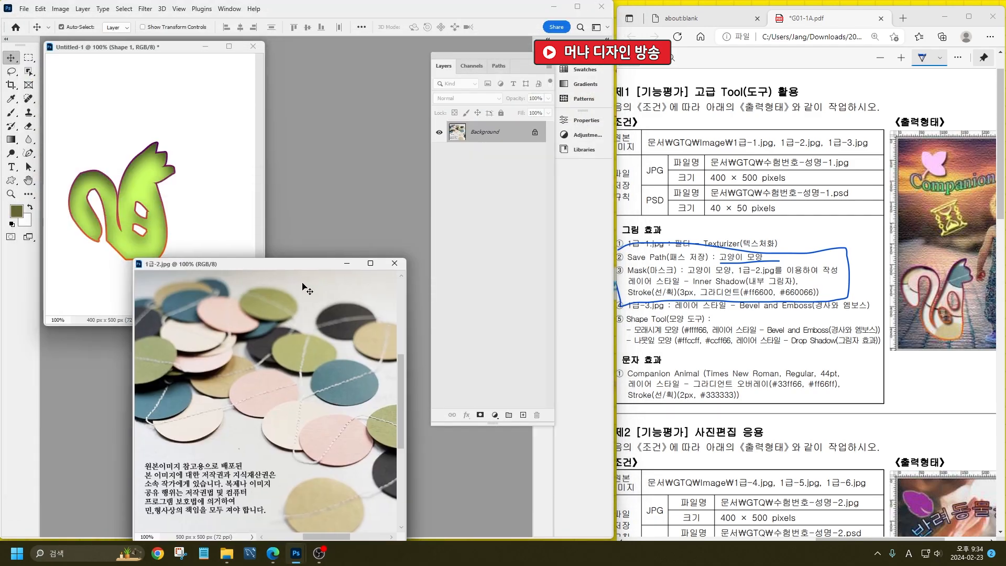
drag(309, 356, 263, 196)
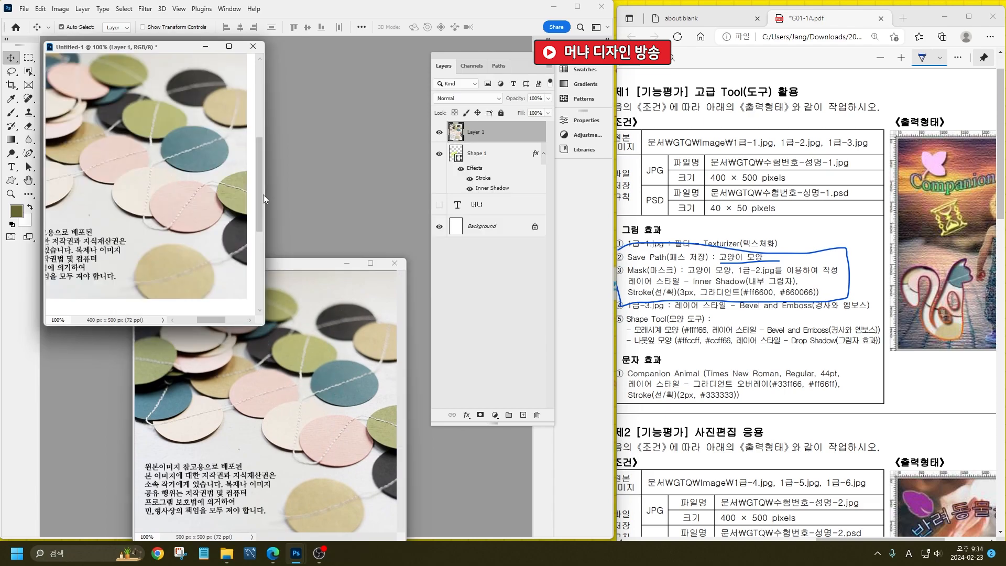
right_click(514, 132)
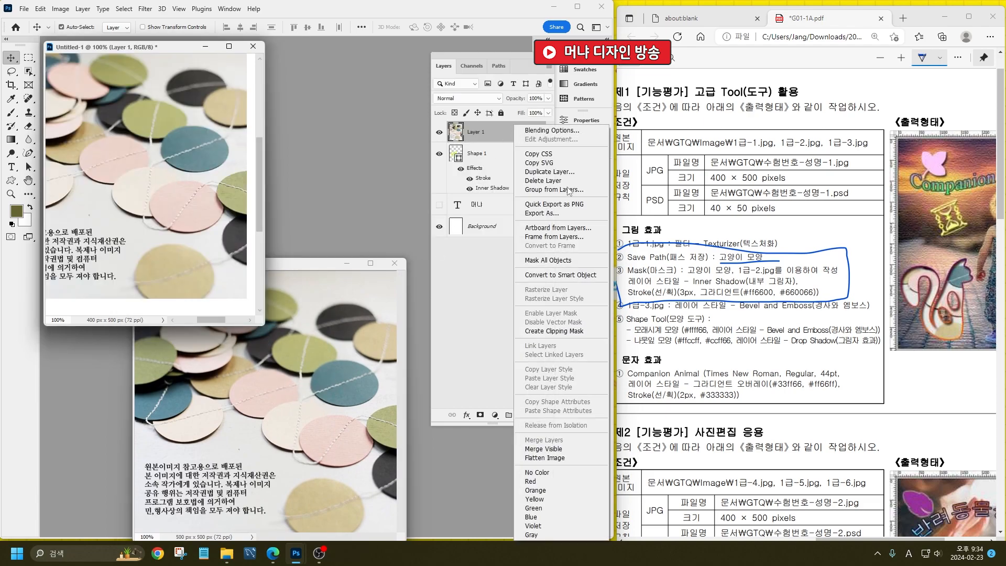
click(573, 333)
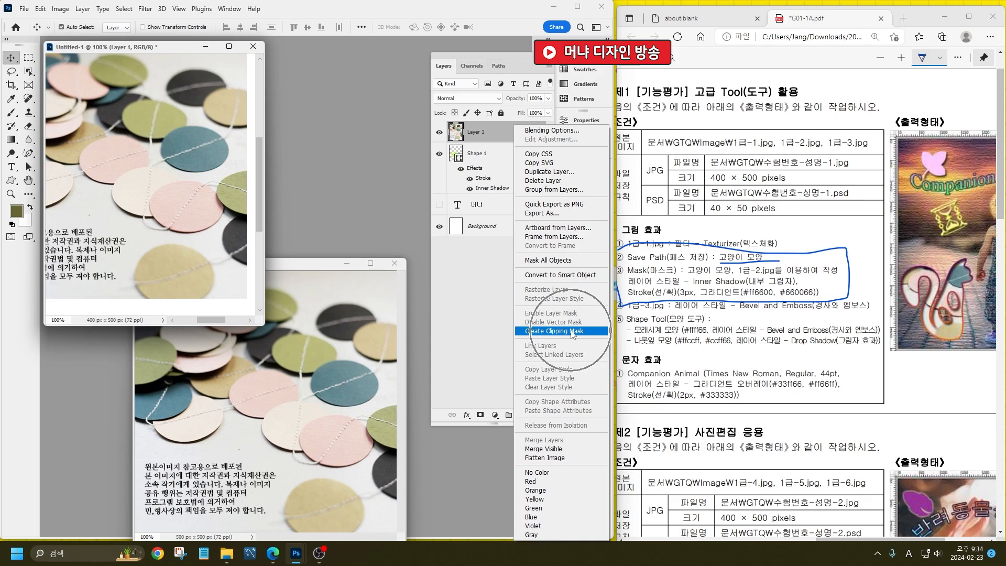
right_click(454, 134)
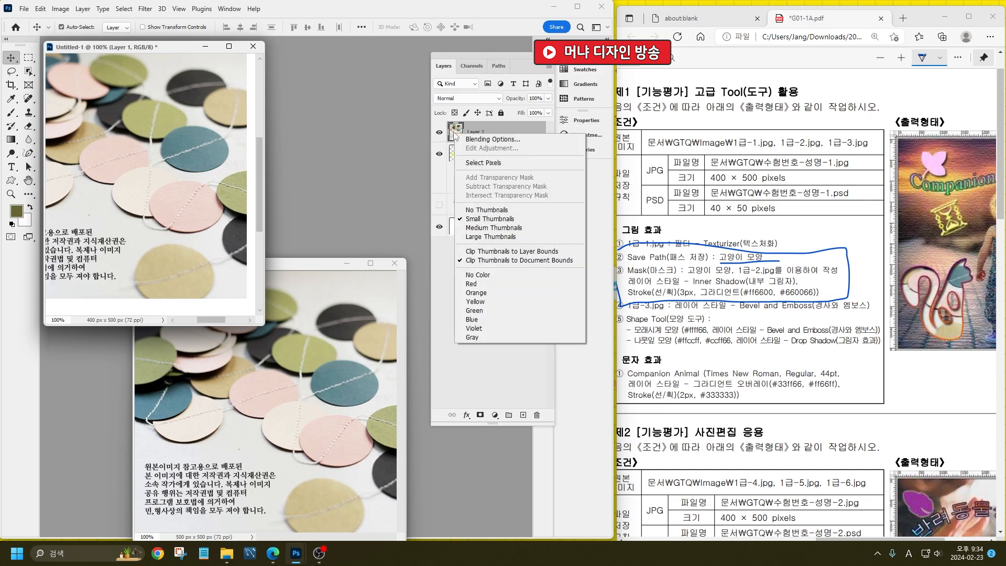
click(477, 128)
right_click(493, 128)
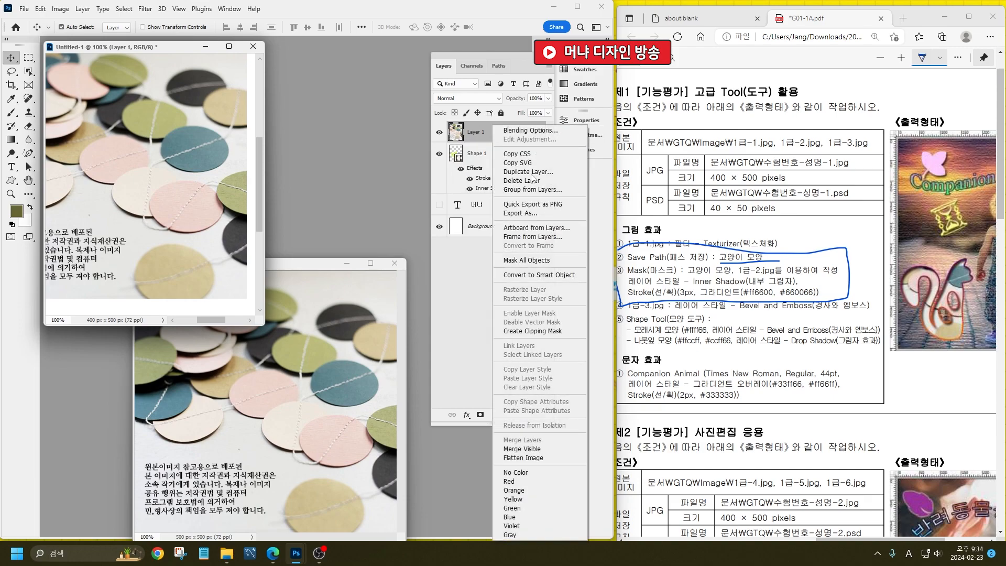
click(554, 331)
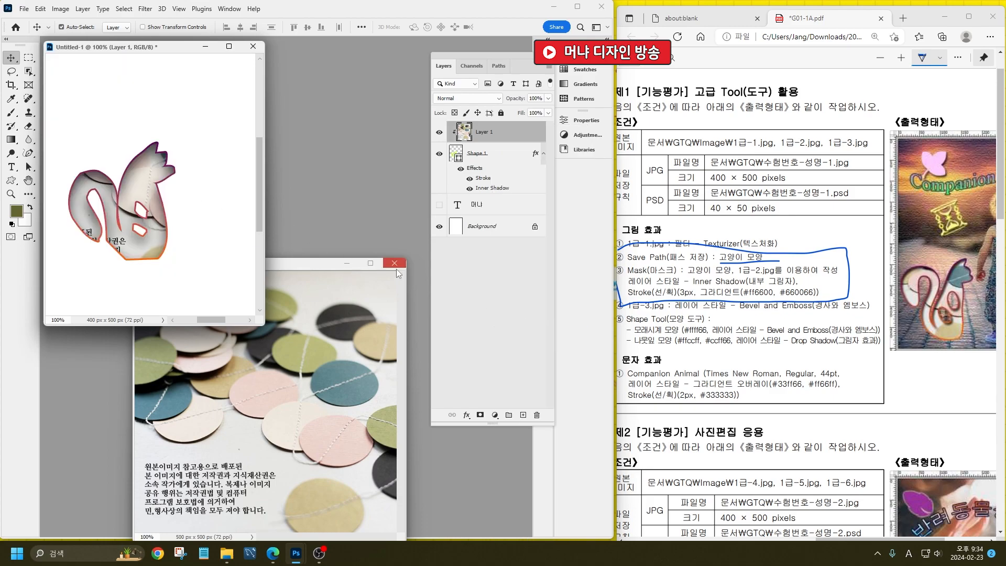
click(395, 266)
- In the exam PDF, circle the mirror-holding figure in the 마이크로칩 sample output and draw an arrow away from it
scroll(818, 384, down, 10)
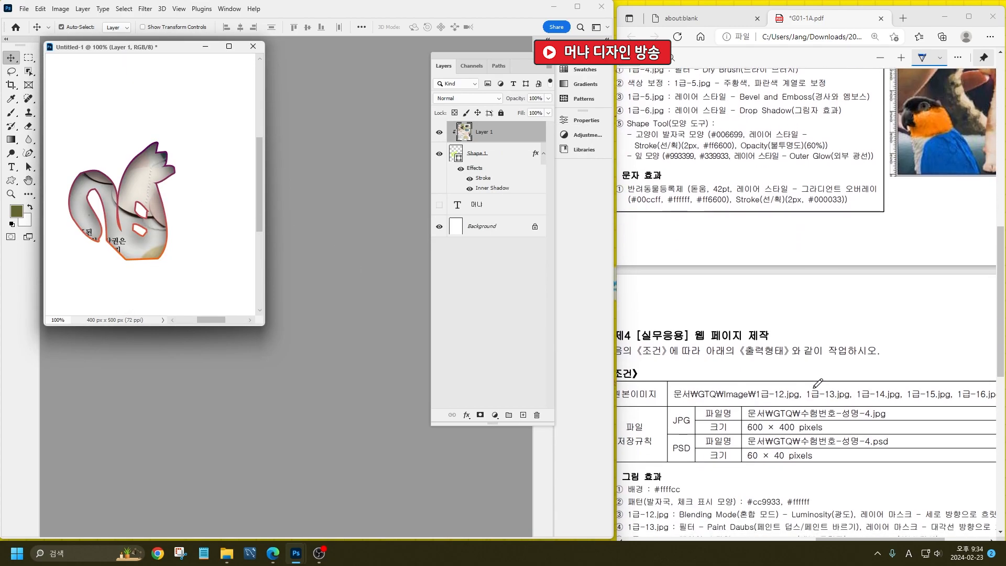
scroll(818, 384, down, 8)
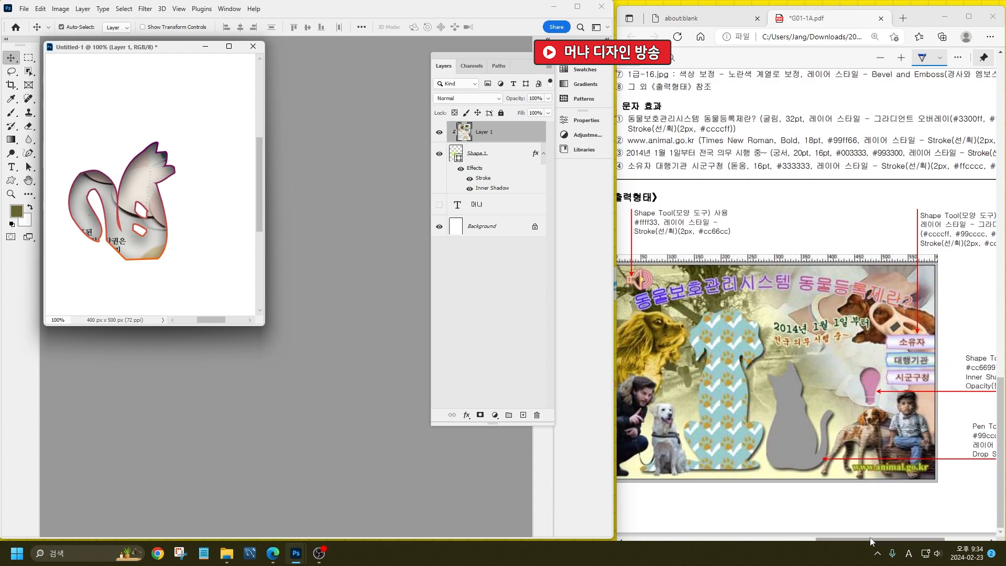
scroll(708, 449, down, 10)
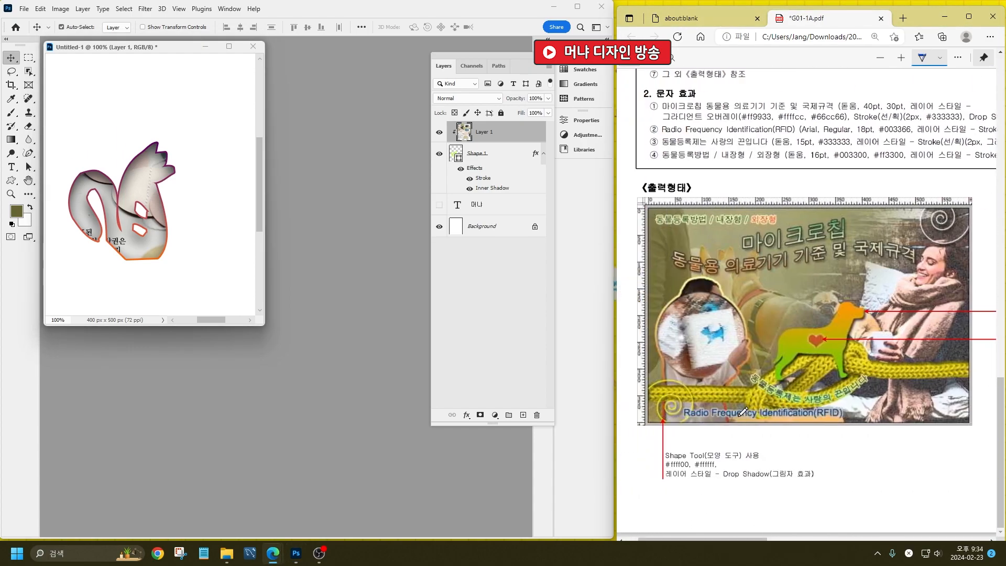
mouse_move(725, 396)
mouse_down()
mouse_move(663, 288)
mouse_move(712, 252)
mouse_move(760, 325)
mouse_move(750, 383)
mouse_move(730, 398)
mouse_move(810, 446)
mouse_move(799, 444)
mouse_move(824, 436)
mouse_up()
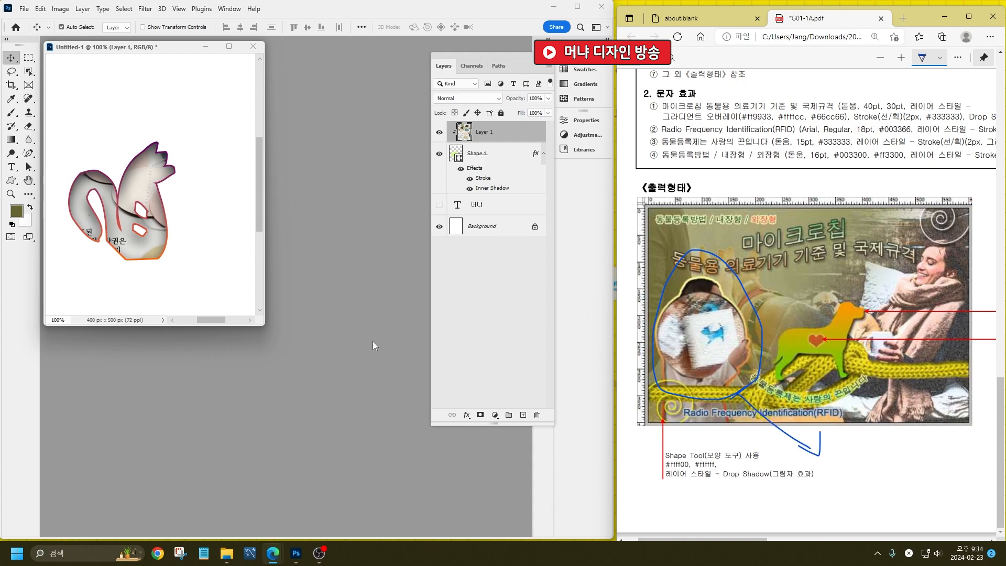
- Close the cat document without saving and create a new 600 × 400 pixel document
click(250, 49)
click(303, 205)
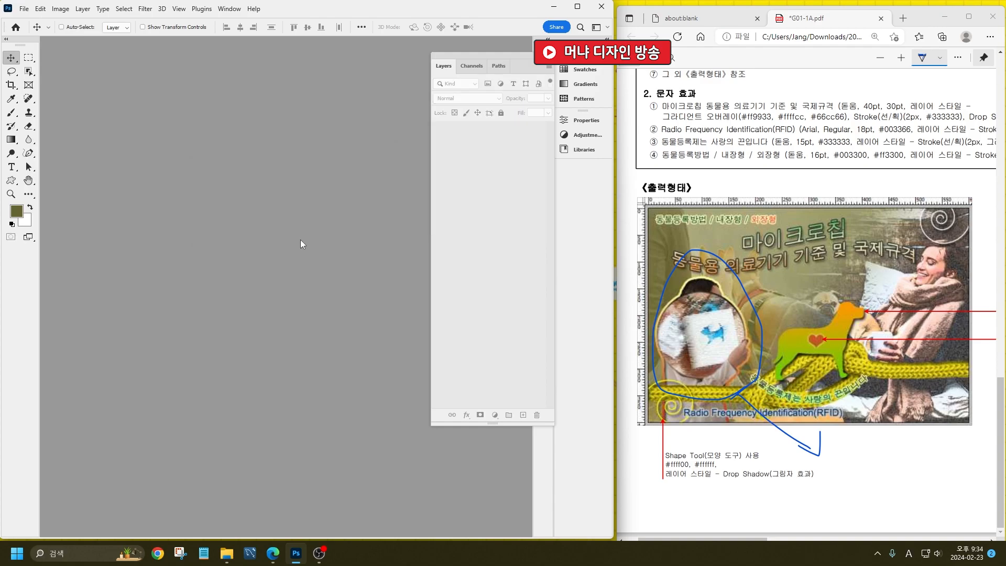
key(ctrl+n)
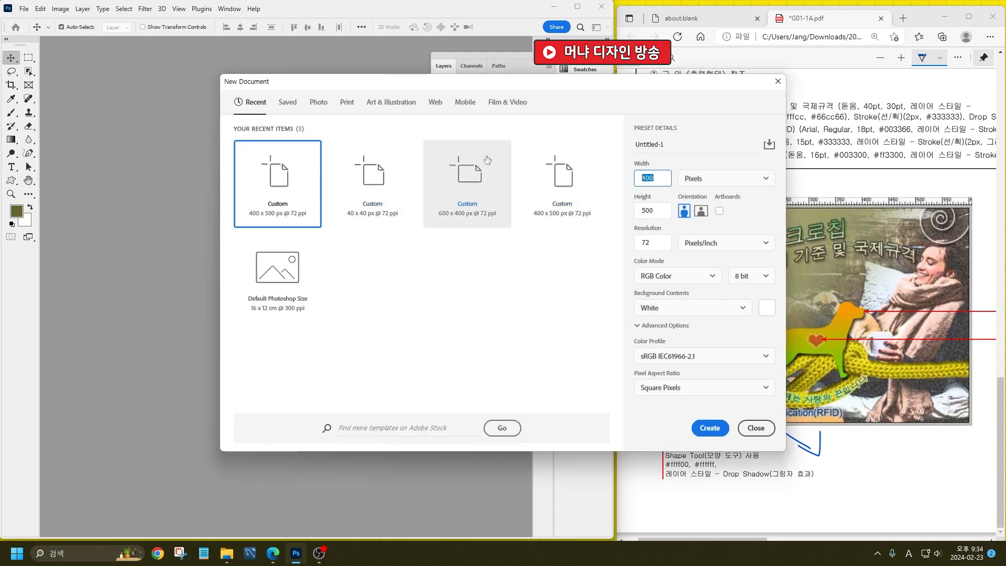
text(600)
key(Tab)
key(Return)
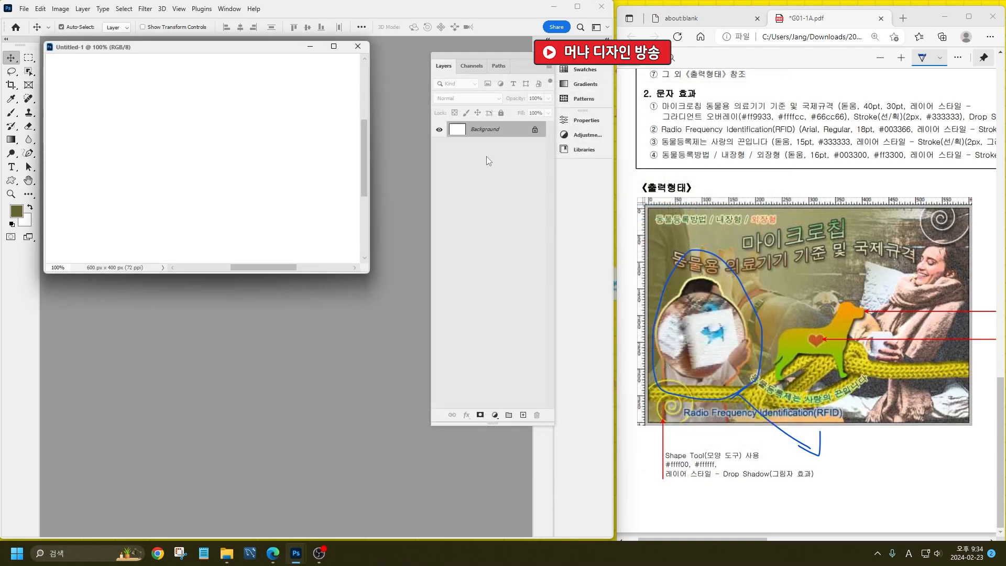
- Open the source images 1급-9 and 1급-10 together
key(ctrl+o)
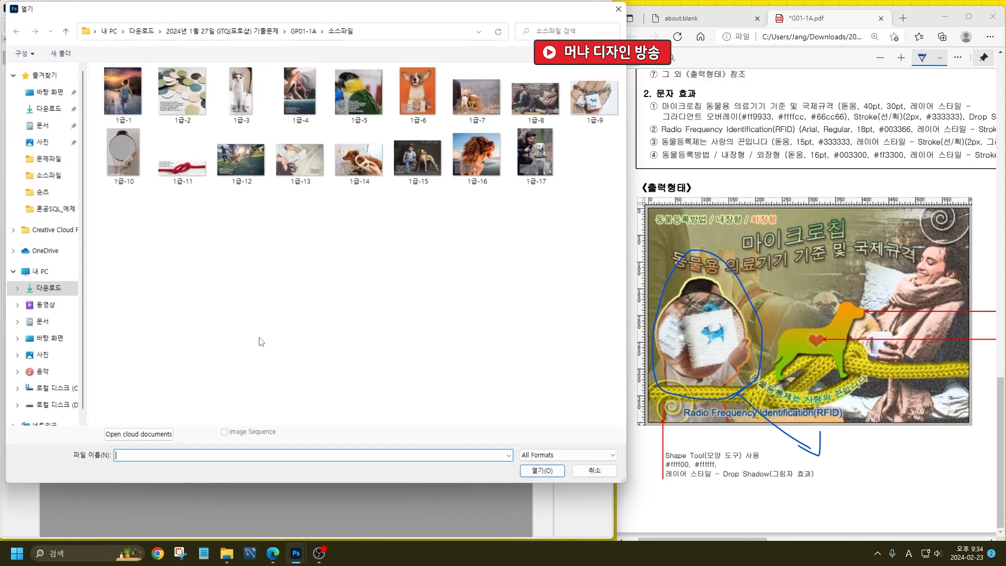
click(126, 157)
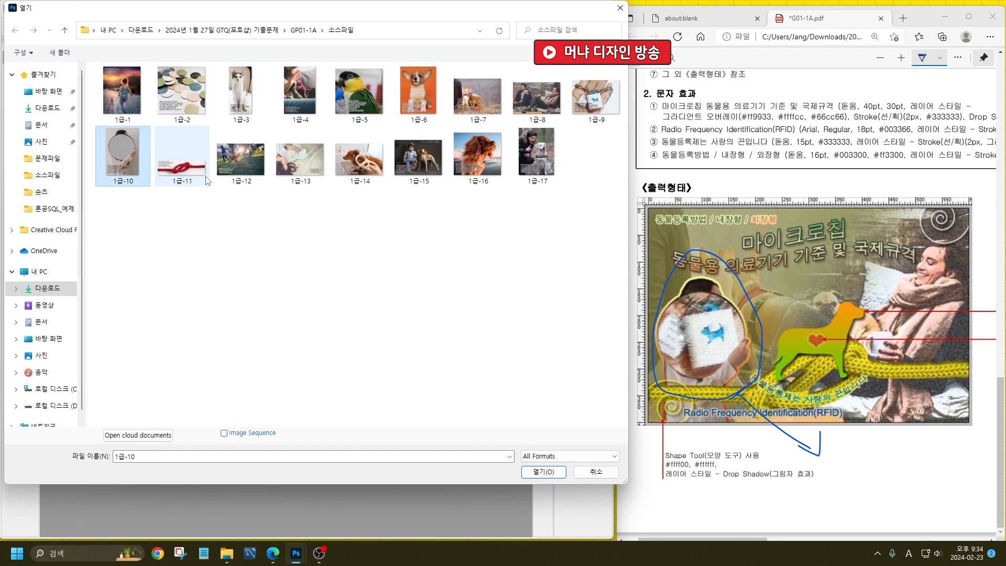
ctrl+click(609, 104)
key(Return)
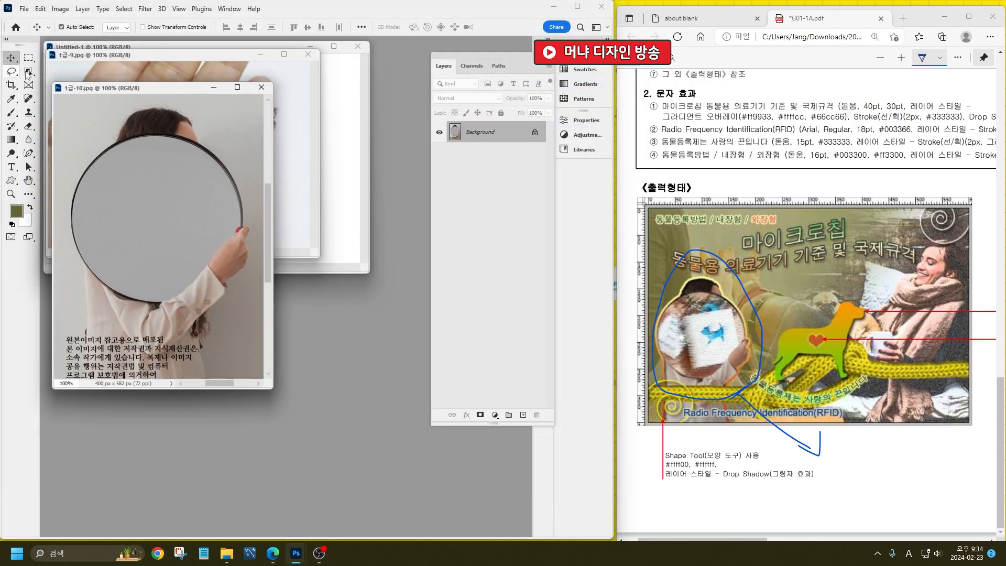
- Select the person and the round mirror in 1급-10.jpg with the Quick Selection tool, leaving out the background
right_click(28, 71)
click(67, 82)
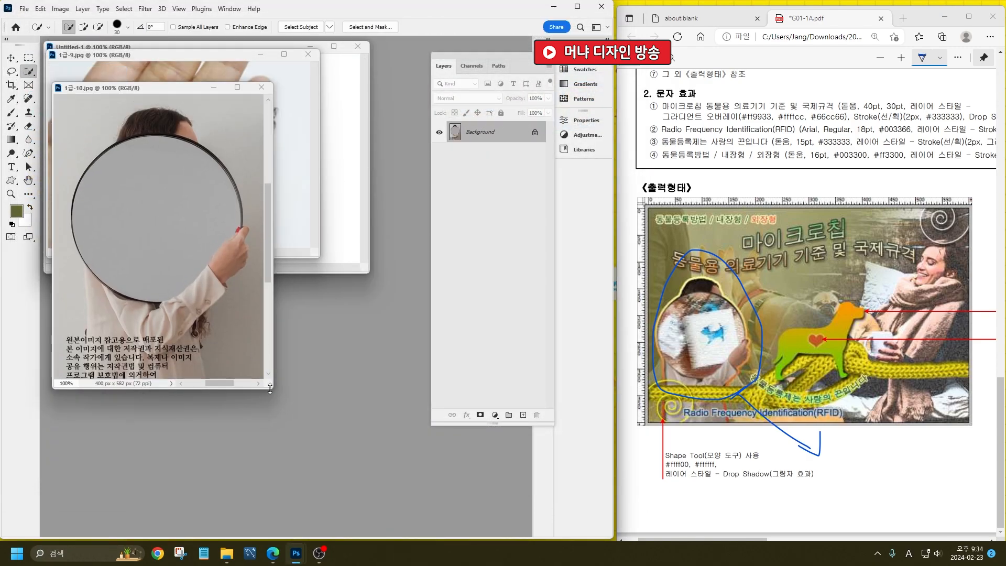
drag(270, 388, 270, 439)
mouse_move(146, 135)
mouse_down()
mouse_move(126, 314)
mouse_move(132, 381)
mouse_move(99, 292)
mouse_up()
mouse_move(63, 247)
mouse_down()
mouse_move(72, 414)
mouse_move(98, 286)
mouse_move(79, 387)
mouse_up()
mouse_move(81, 317)
mouse_down()
mouse_move(83, 419)
mouse_move(125, 375)
mouse_move(184, 355)
mouse_move(227, 272)
mouse_move(252, 250)
mouse_up()
click(96, 402)
mouse_move(200, 364)
mouse_down()
mouse_move(210, 390)
mouse_move(195, 403)
mouse_move(194, 343)
mouse_up()
click(199, 342)
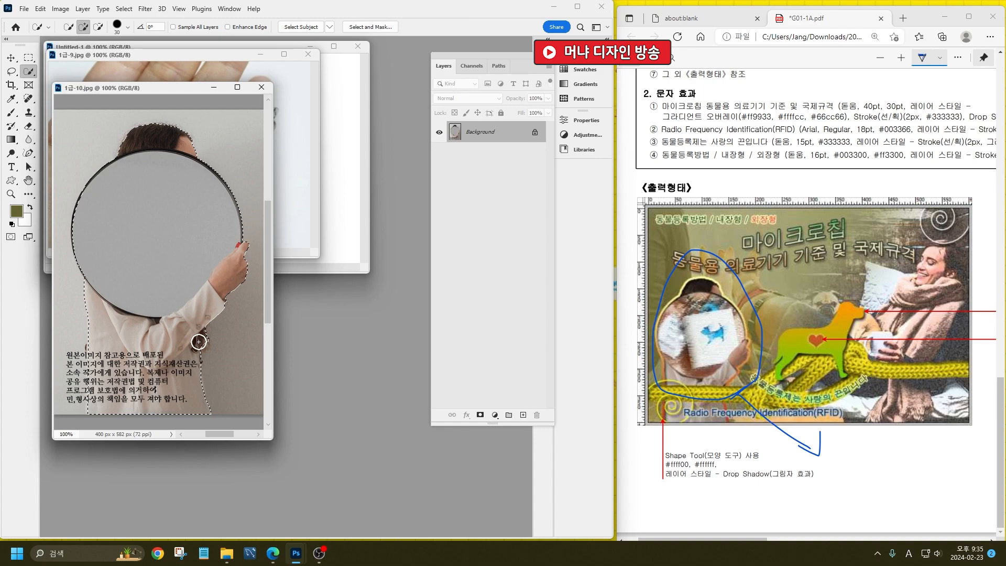
click(156, 396)
- Paste the selected mirror figure from 1급-10.jpg into the new blank document
drag(149, 89, 279, 251)
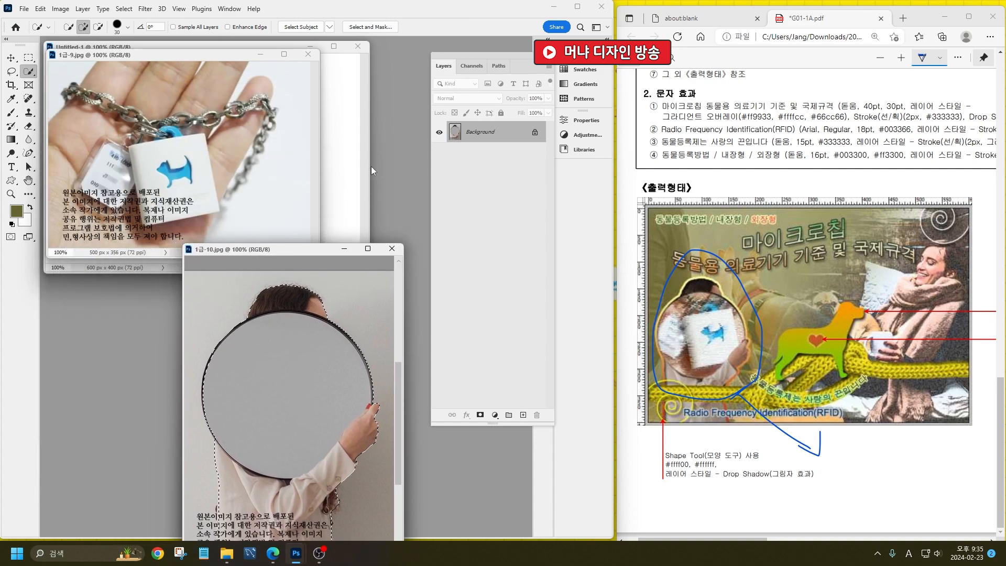
click(346, 168)
key(ctrl+v)
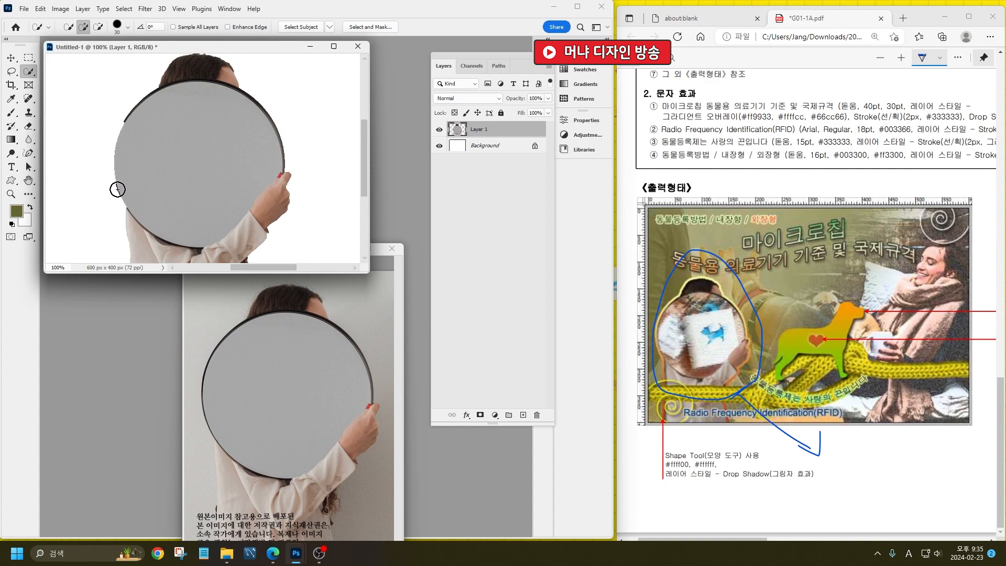
- Scale the pasted mirror figure down proportionally and place it in the lower-left area of the canvas, resting on its bottom edge
key(ctrl+t)
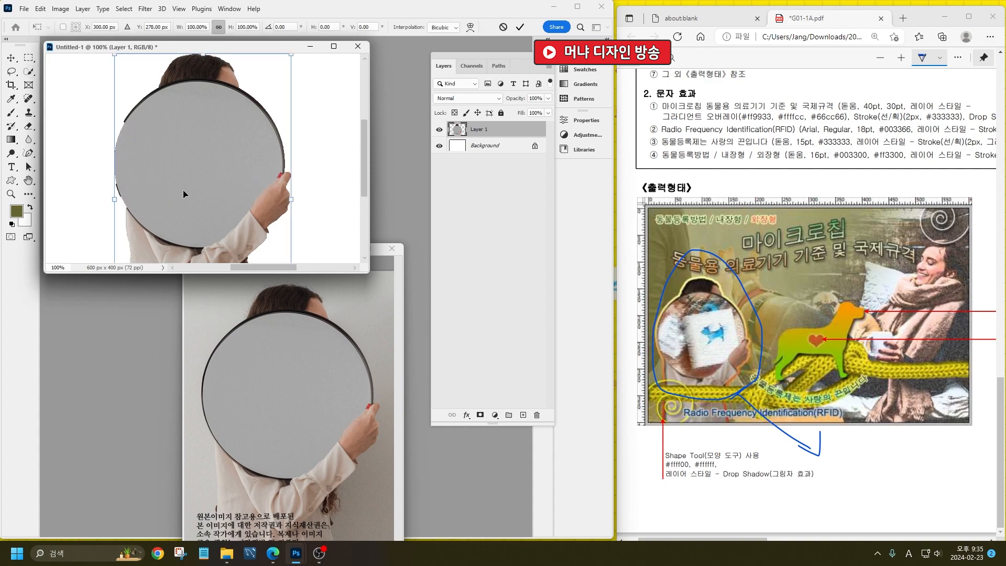
key(ctrl+0)
drag(263, 83, 203, 180)
drag(164, 217, 132, 155)
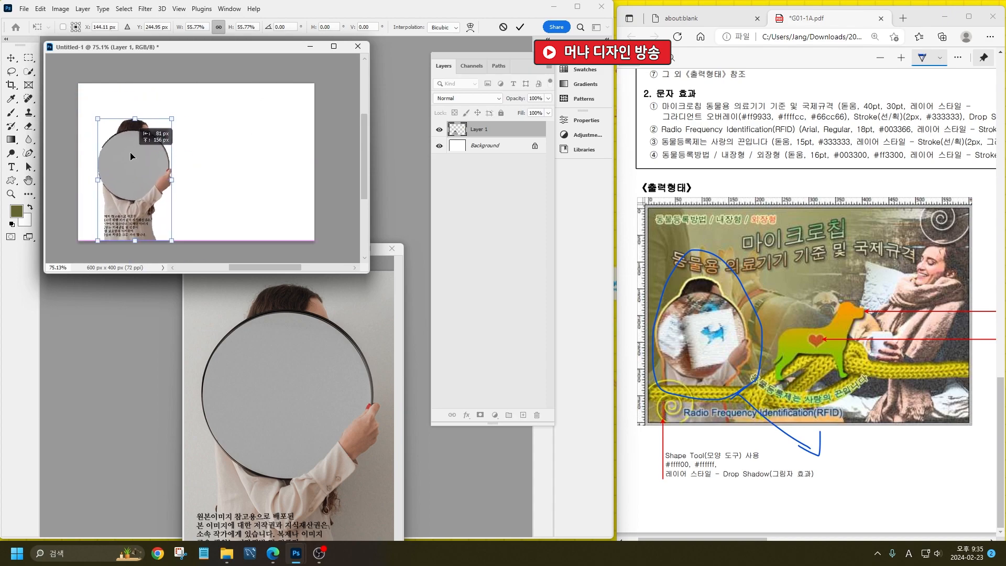
mouse_move(170, 119)
mouse_down()
mouse_move(120, 160)
mouse_move(118, 183)
mouse_up()
key(Return)
key(w)
key(ctrl+d)
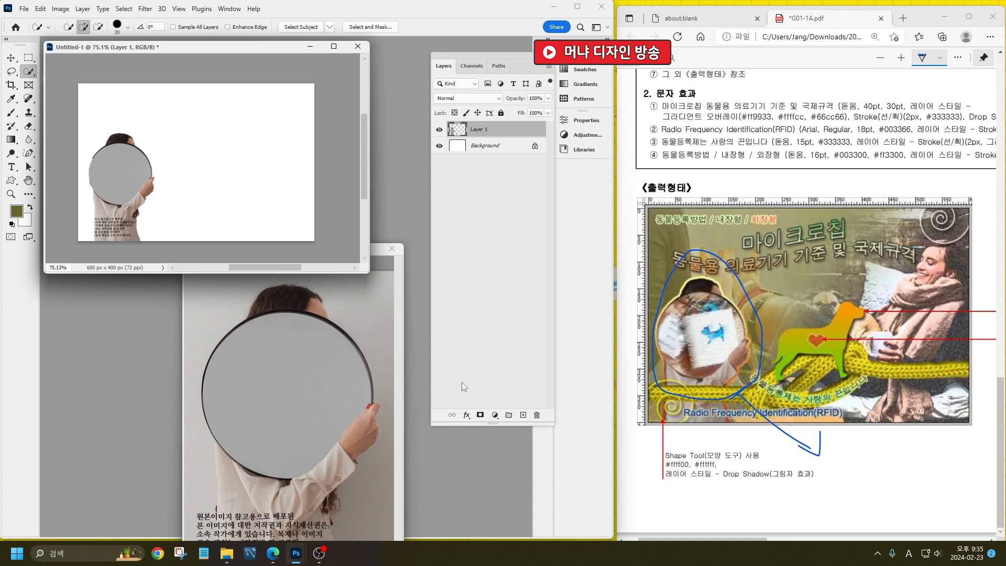
- Switch to the exam PDF and underline the layer style requirement for 1급-10.jpg
scroll(685, 297, up, 3)
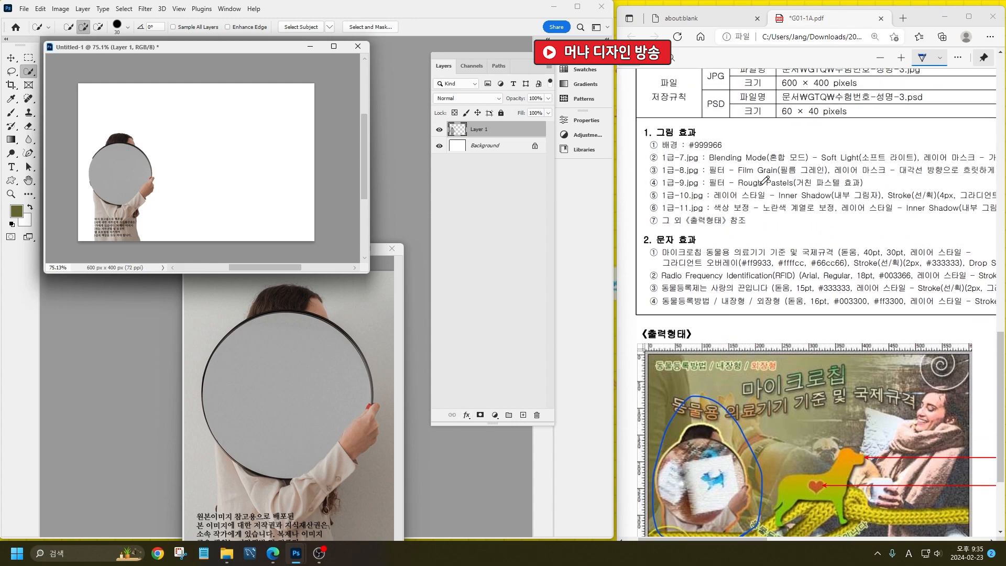
drag(783, 206, 924, 209)
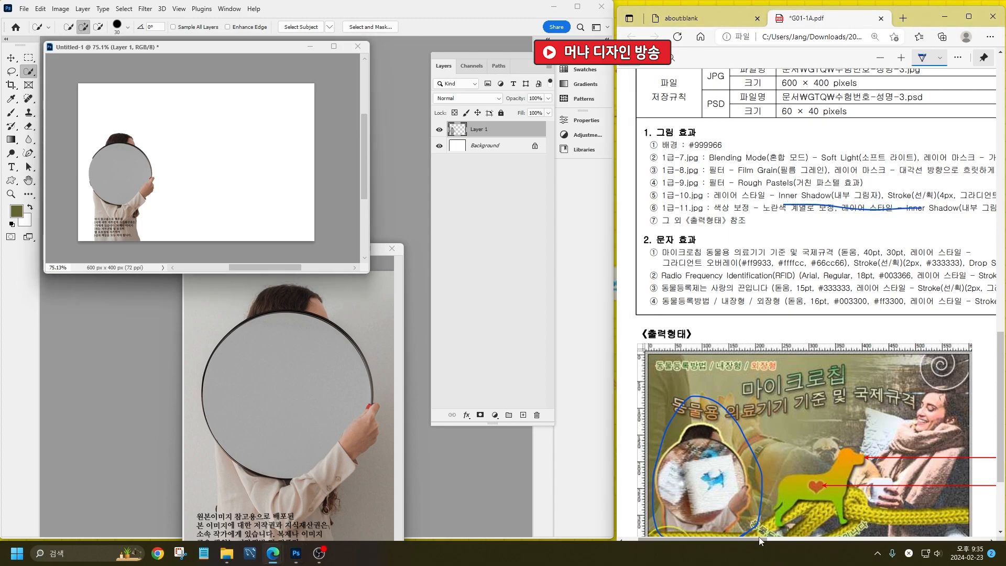
mouse_move(766, 539)
mouse_down()
mouse_move(776, 538)
mouse_move(754, 539)
mouse_up()
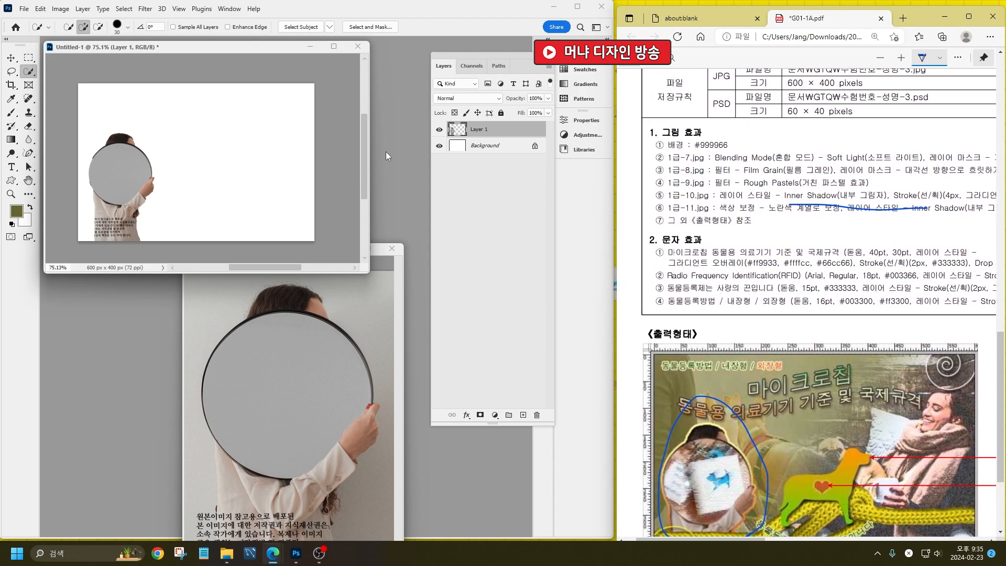
- Add an Inner Shadow and a 3 px outside gradient Stroke to the mirror figure's layer
click(466, 415)
click(495, 460)
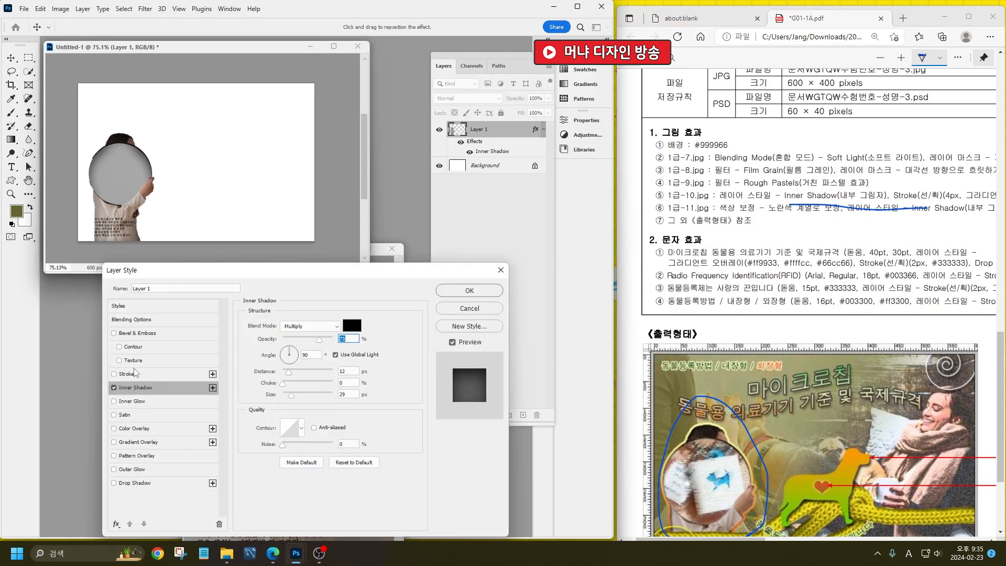
click(135, 374)
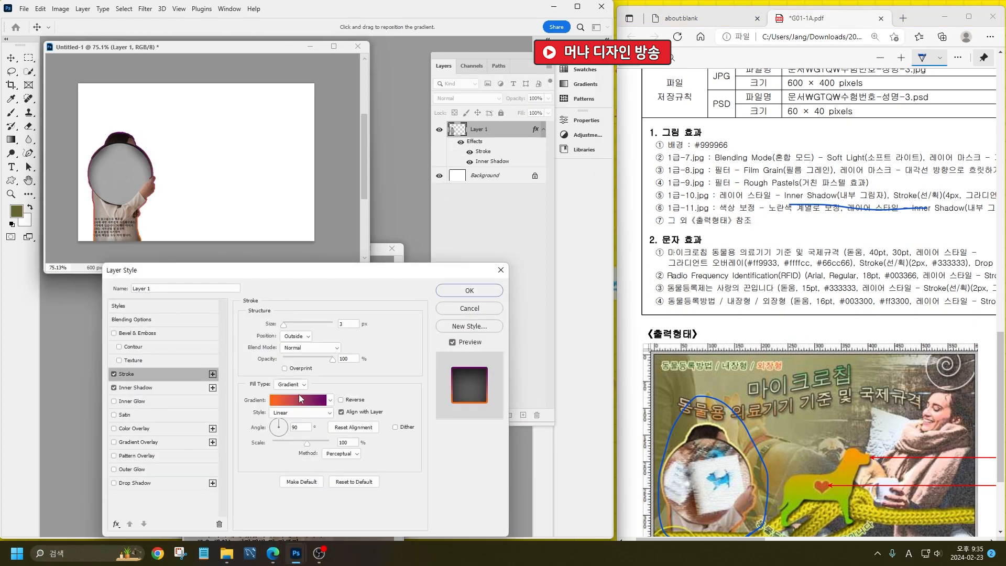
click(470, 290)
- Select the round mirror glass with the Quick Selection tool and close 1급-10.jpg, arranging the 1급-9.jpg window below the composition
key(w)
drag(113, 181, 118, 178)
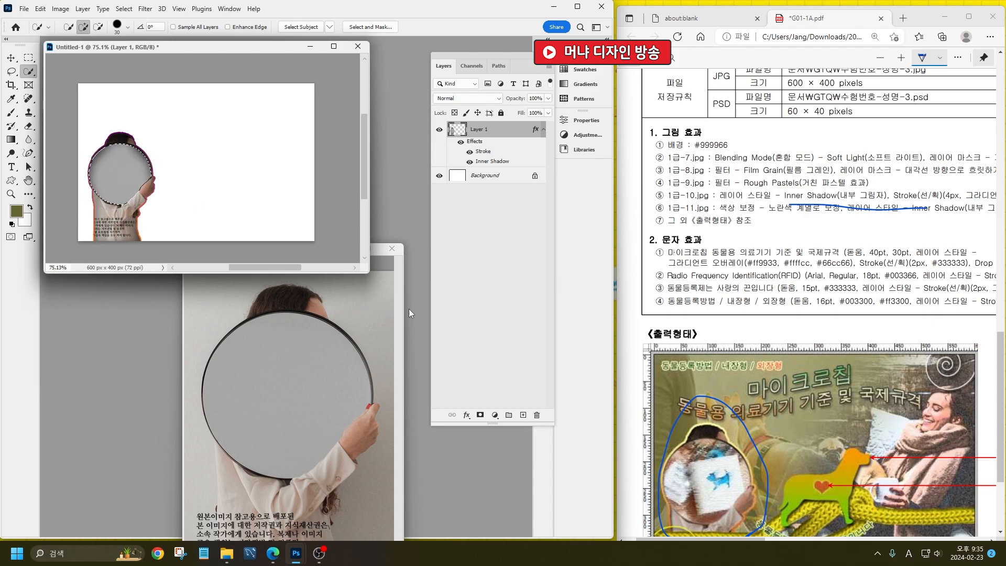
click(392, 248)
drag(248, 45, 286, 114)
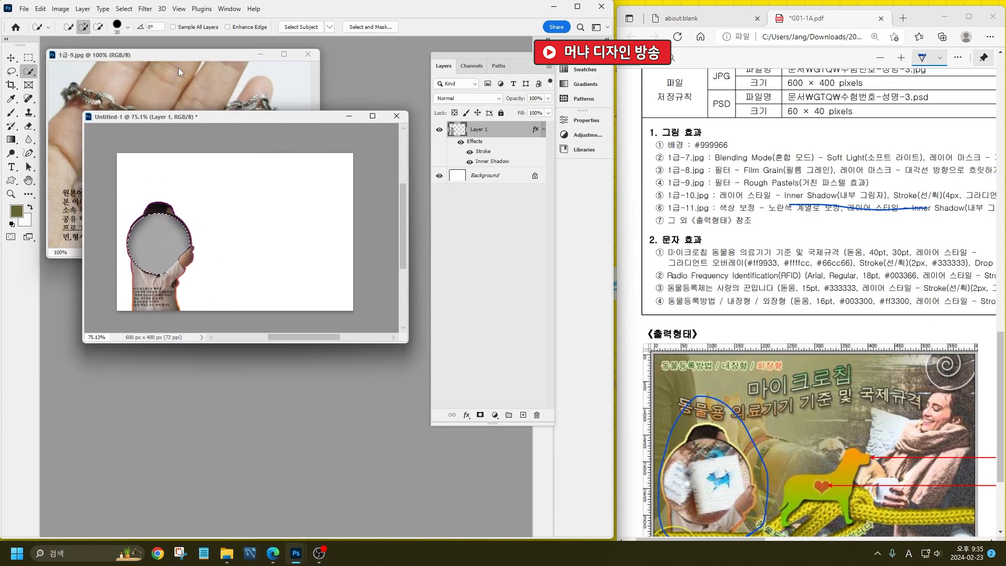
click(180, 56)
drag(175, 59, 283, 339)
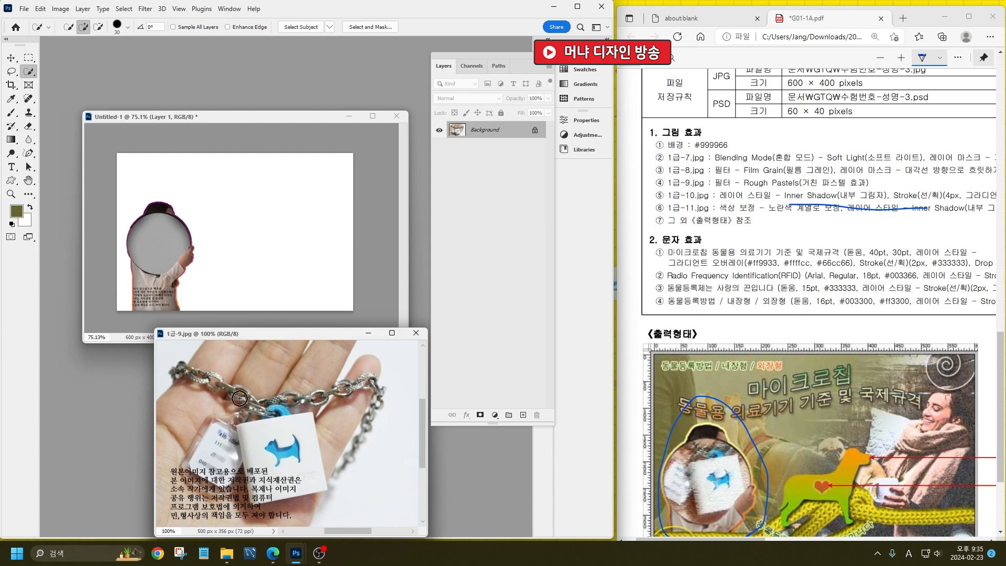
- Copy the selected mirror glass to a new layer and hide that copy's layer effects
click(155, 250)
key(ctrl+j)
click(459, 142)
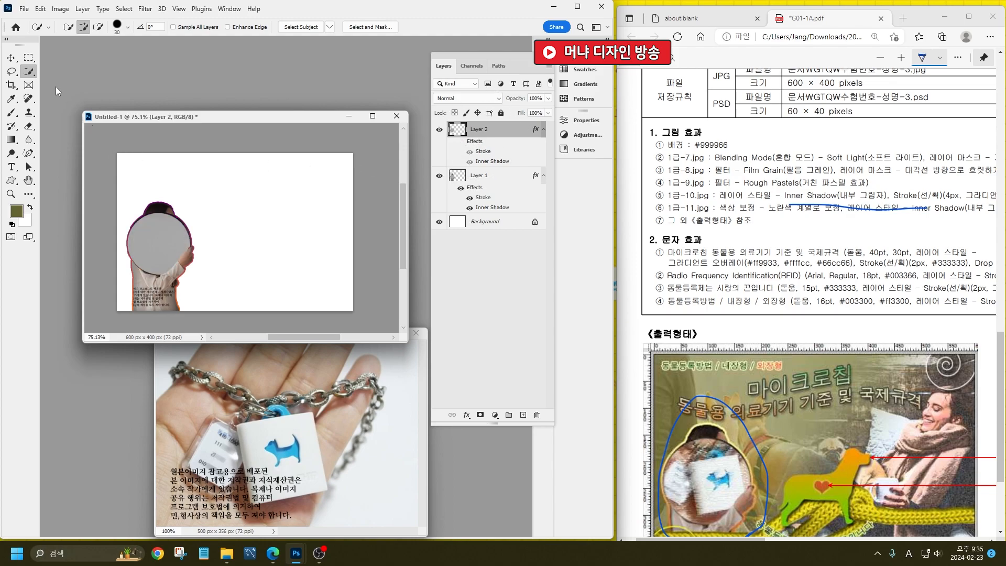
- Bring the 1급-9.jpg photo into the composition over the mirror and mark its Rough Pastels filter requirement in the exam PDF
click(12, 57)
drag(257, 395, 179, 238)
drag(258, 244, 196, 245)
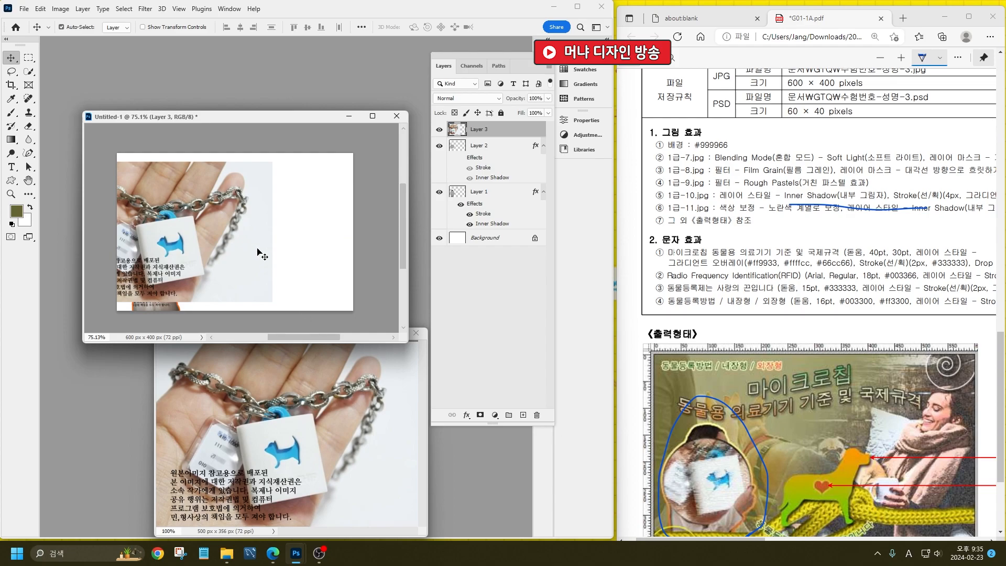
mouse_move(686, 186)
mouse_down()
mouse_move(727, 200)
mouse_move(874, 182)
mouse_up()
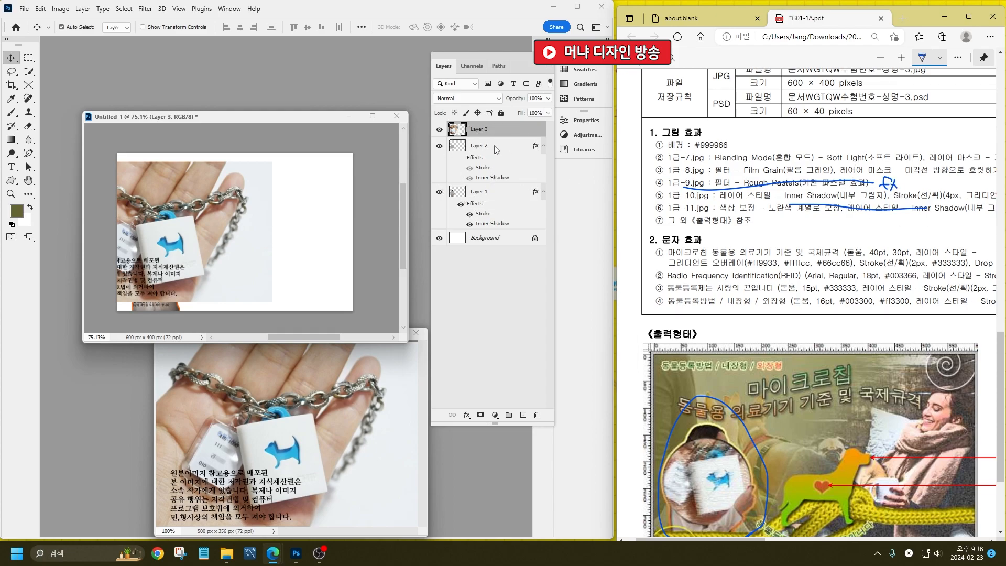
- Clip the bracelet photo layer to the mirror glass layer with a clipping mask and close 1급-9.jpg
right_click(496, 131)
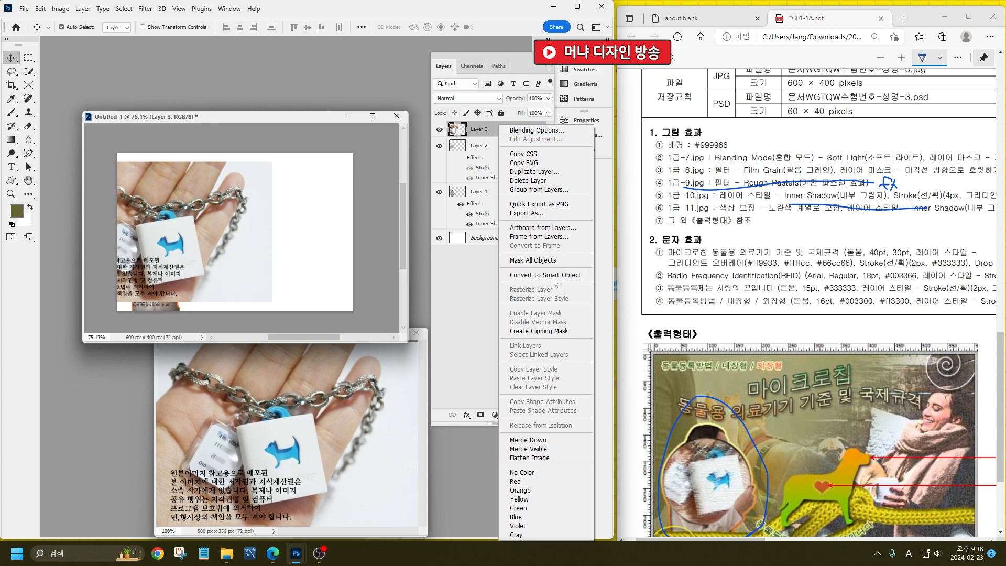
click(557, 331)
click(228, 353)
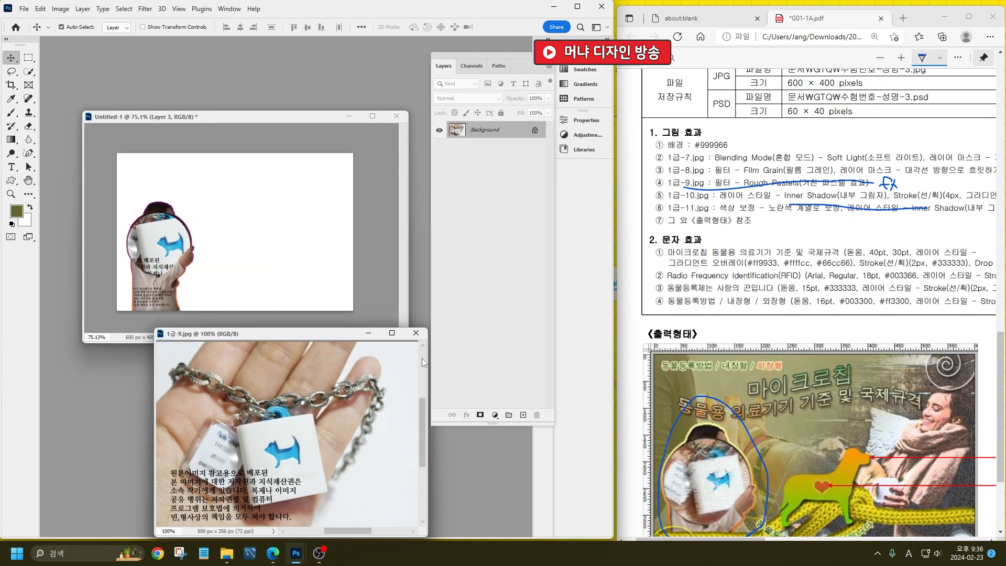
click(416, 333)
key(ctrl)
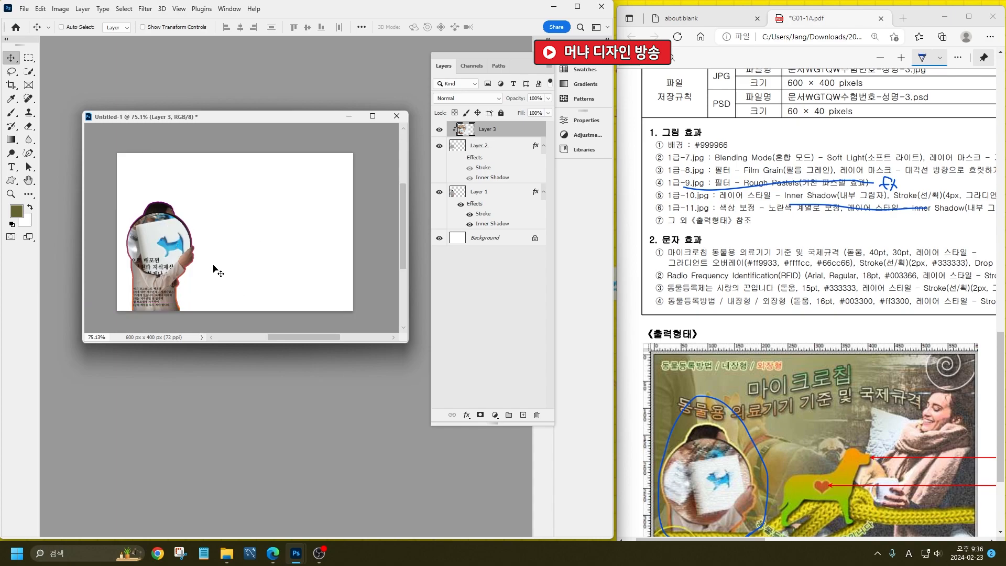
- Find the fourth question in the exam PDF and circle the patterned dog silhouette's base behind the white dog
click(701, 539)
scroll(895, 530, down, 10)
scroll(862, 534, down, 3)
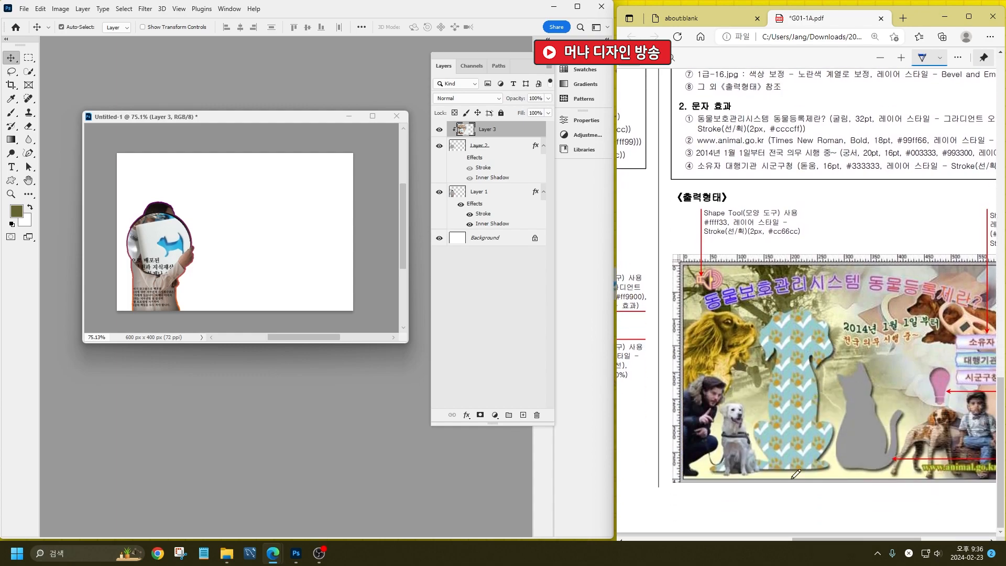
ctrl+scroll(817, 539, down, 5)
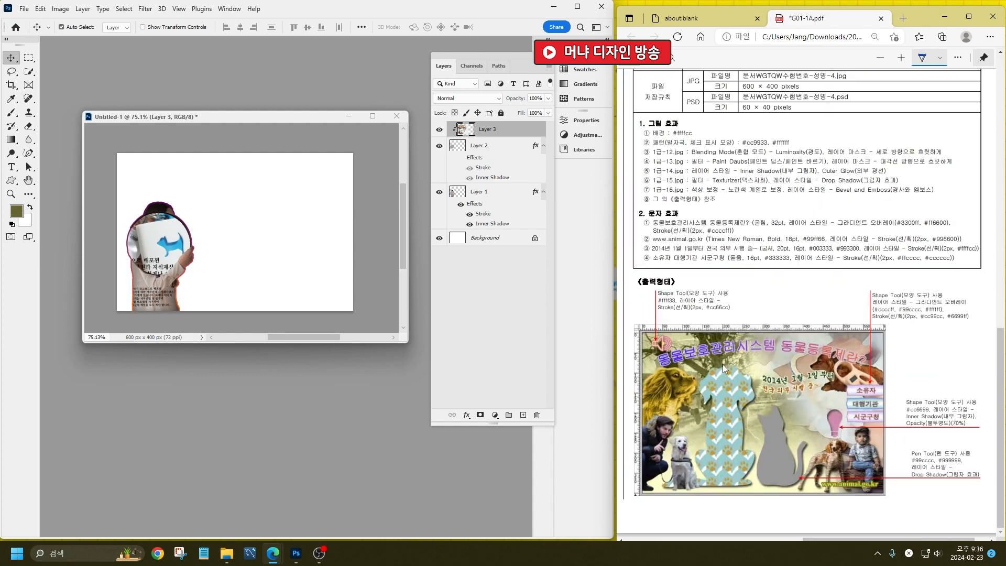
ctrl+scroll(787, 468, up, 5)
mouse_move(721, 487)
mouse_down()
mouse_move(633, 485)
mouse_move(649, 451)
mouse_move(716, 467)
mouse_move(717, 514)
mouse_up()
drag(663, 434, 684, 439)
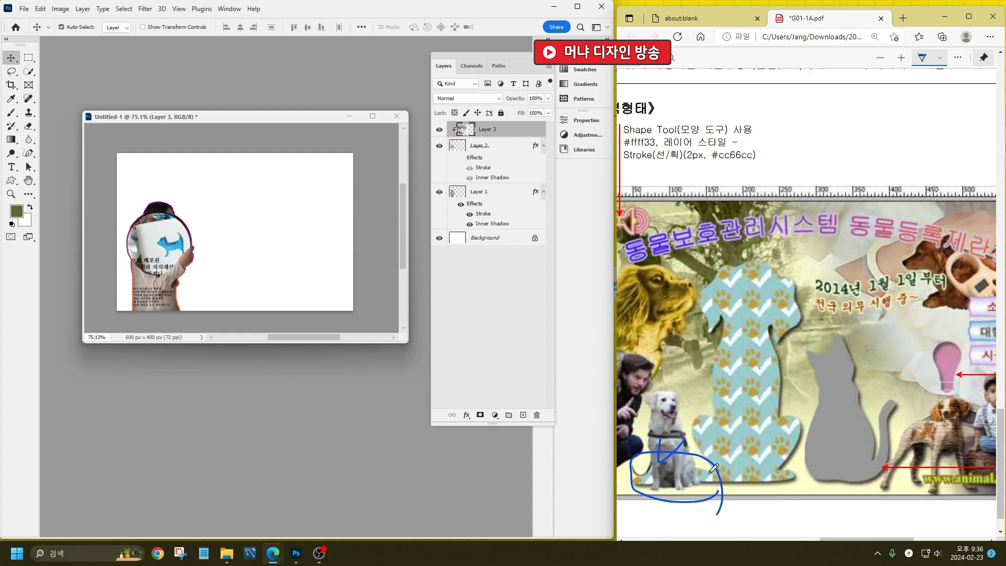
- Box the Pen Tool colours #99cccc and #999999 in the fourth question's notes
ctrl+scroll(699, 443, down, 3)
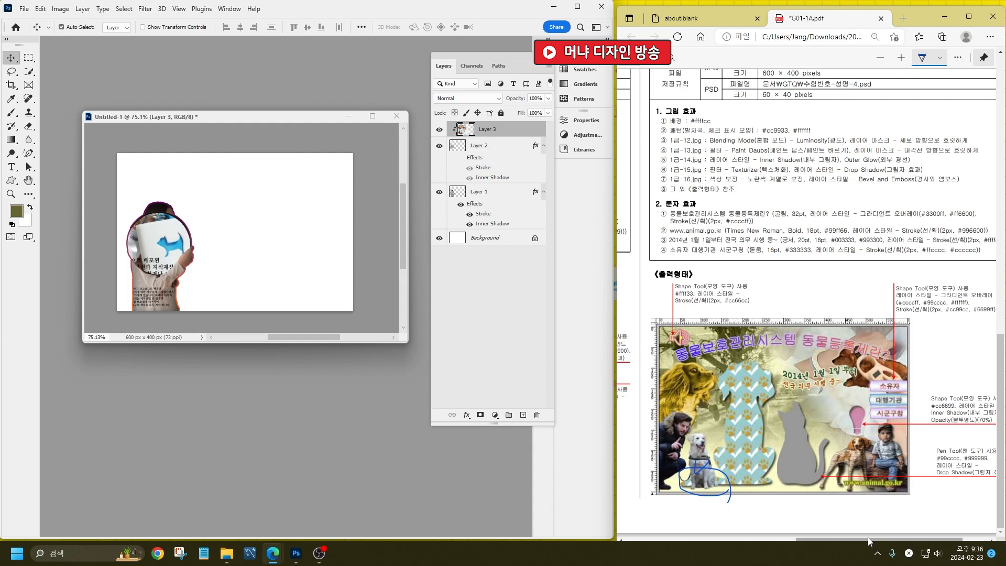
scroll(920, 466, right, 2)
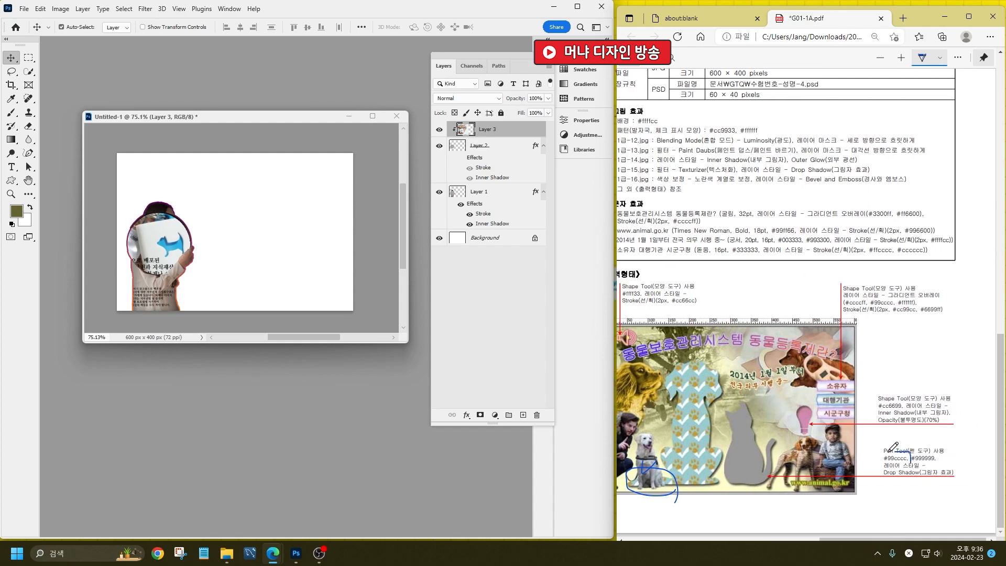
mouse_move(884, 467)
mouse_down()
mouse_move(944, 452)
mouse_move(906, 457)
mouse_up()
- Hide the three mirror image layers and draw a closed dog silhouette shape about 297 × 359 px with the Pen tool
drag(439, 129, 439, 192)
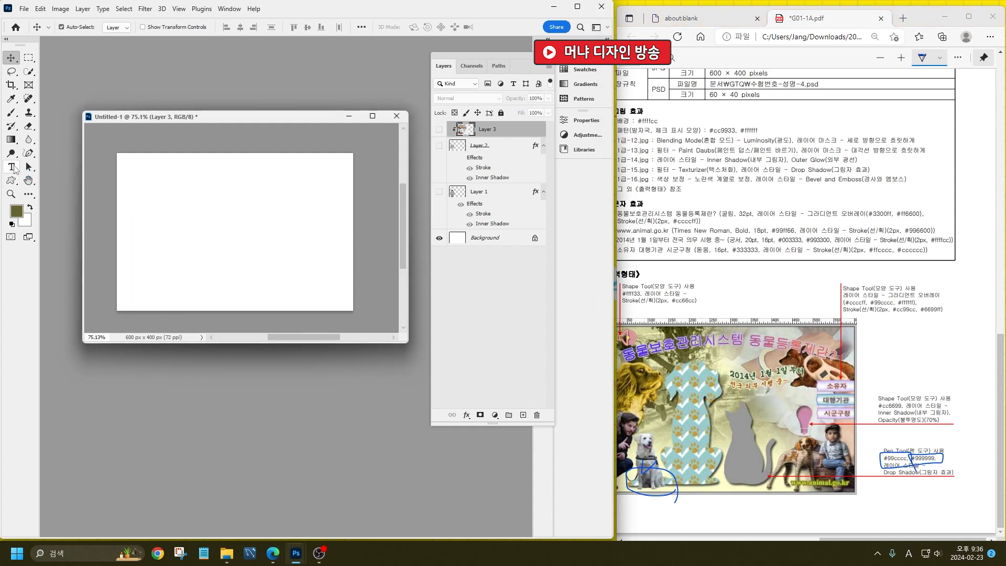
click(29, 153)
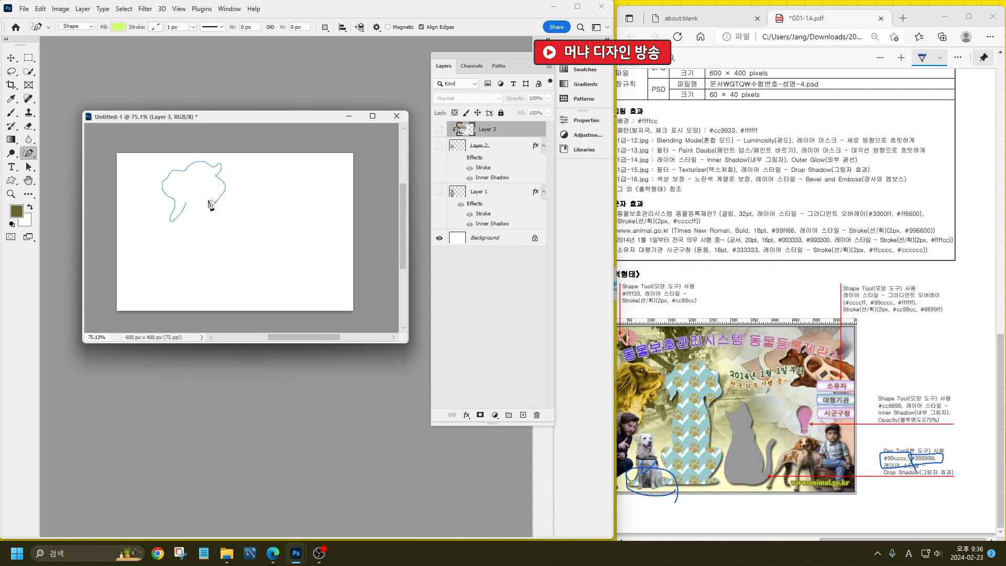
mouse_move(226, 239)
mouse_down()
mouse_move(222, 287)
mouse_move(237, 286)
mouse_move(223, 296)
mouse_move(133, 302)
mouse_move(123, 289)
mouse_move(195, 286)
mouse_move(191, 256)
mouse_up()
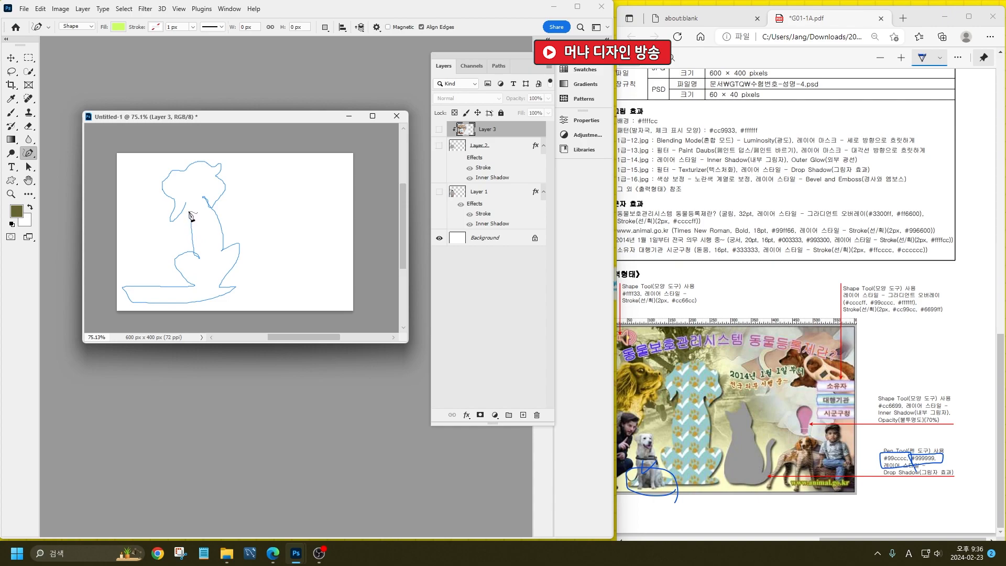
drag(191, 210, 186, 204)
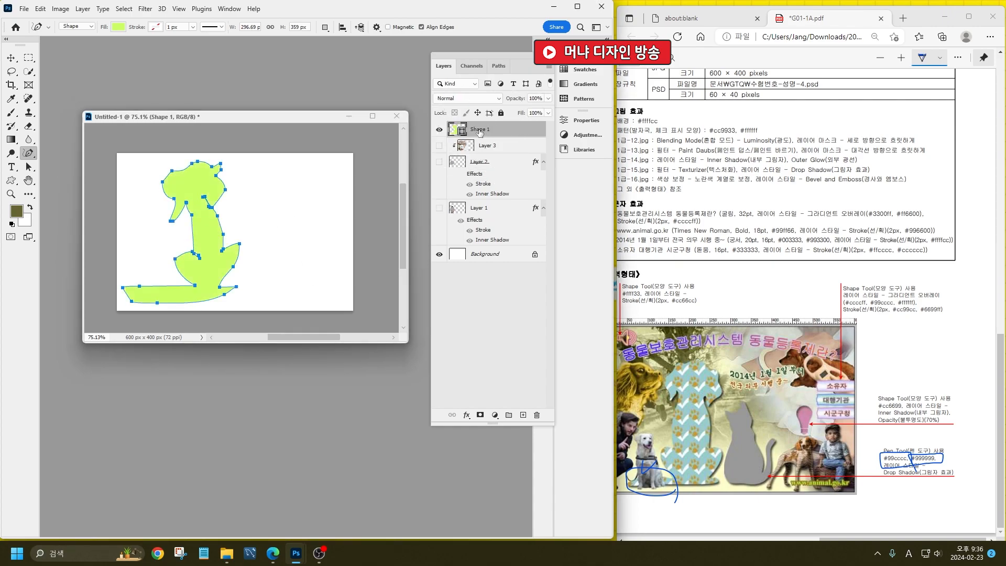
- Save the dog silhouette's shape path under the name 1 and return to the layer list
click(498, 66)
double_click(466, 88)
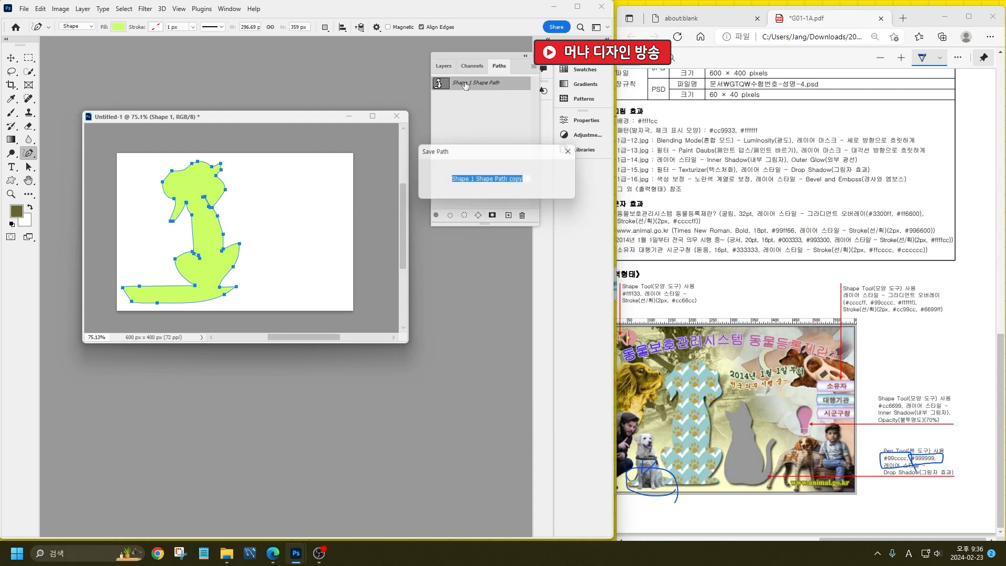
text(1)
key(Return)
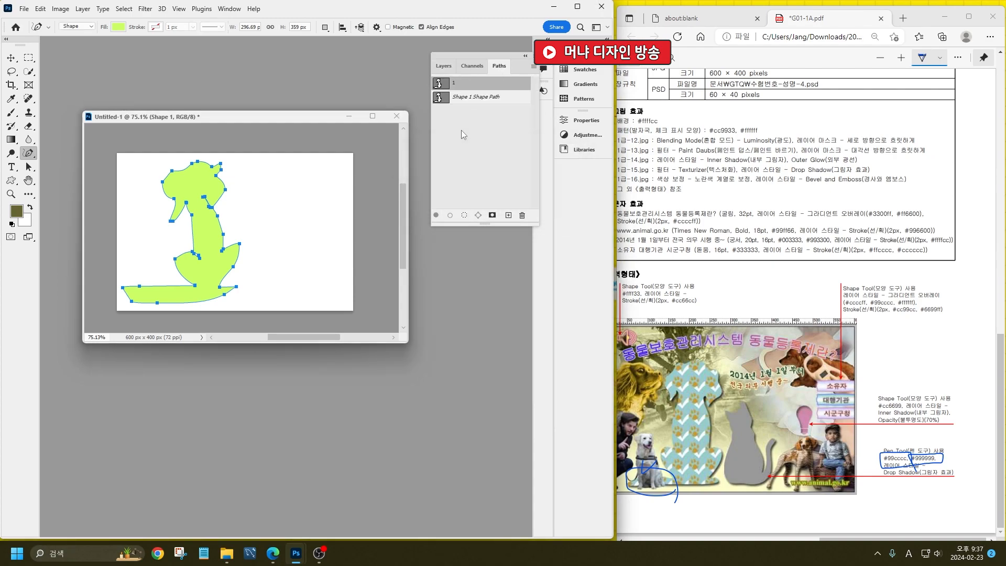
click(469, 88)
click(444, 66)
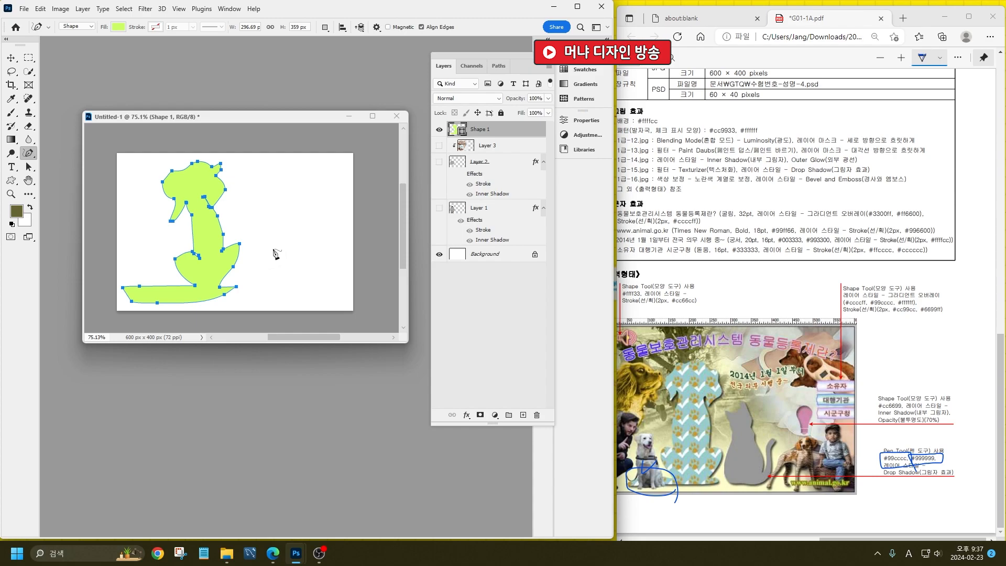
- Draw a cat silhouette about 176 × 249 px beside the dog with the Pen tool, as a shape on a new layer
click(329, 29)
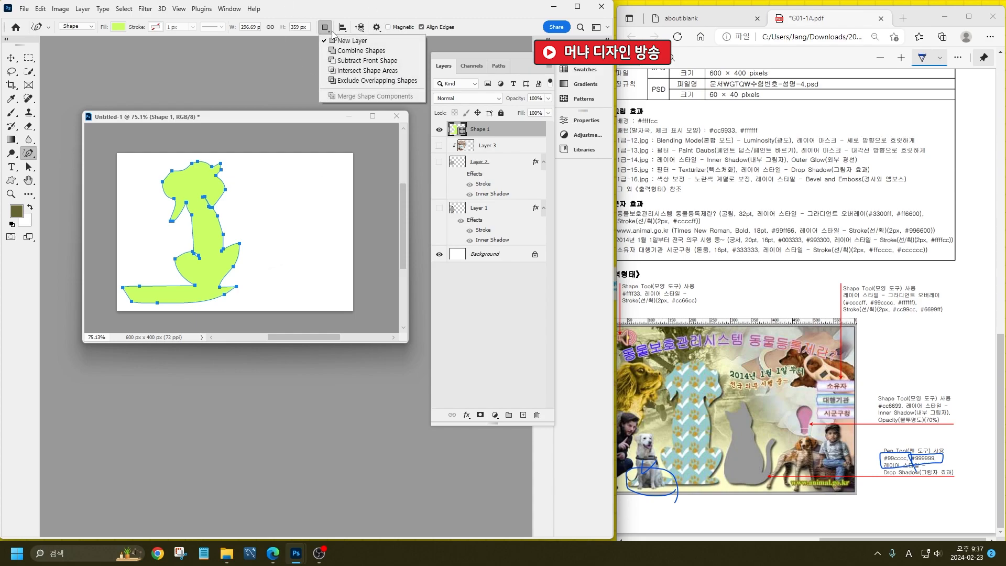
click(329, 29)
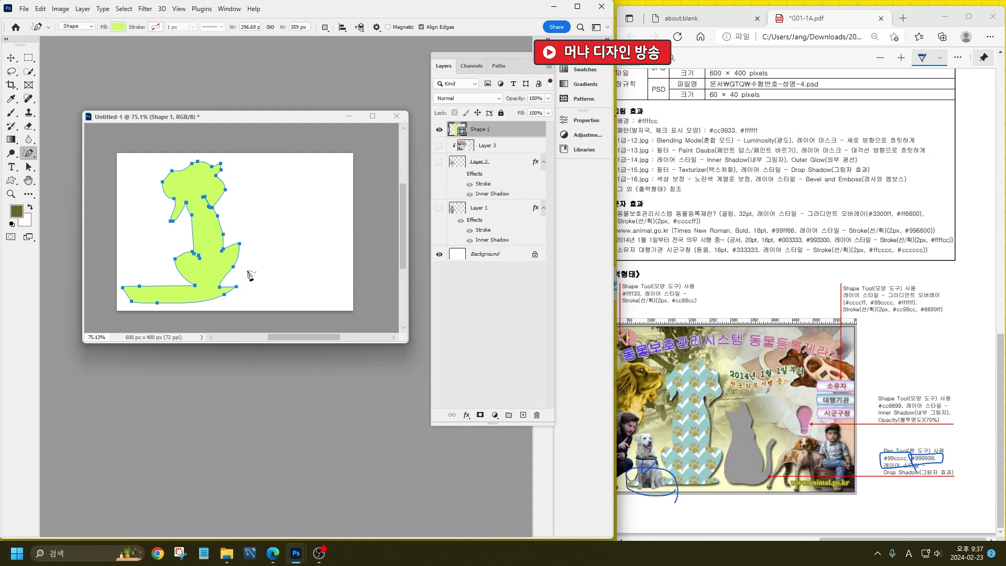
mouse_move(266, 232)
mouse_down()
mouse_move(256, 212)
mouse_move(279, 206)
mouse_move(301, 285)
mouse_move(325, 234)
mouse_move(309, 299)
mouse_move(269, 302)
mouse_move(262, 289)
mouse_move(270, 242)
mouse_move(256, 211)
mouse_up()
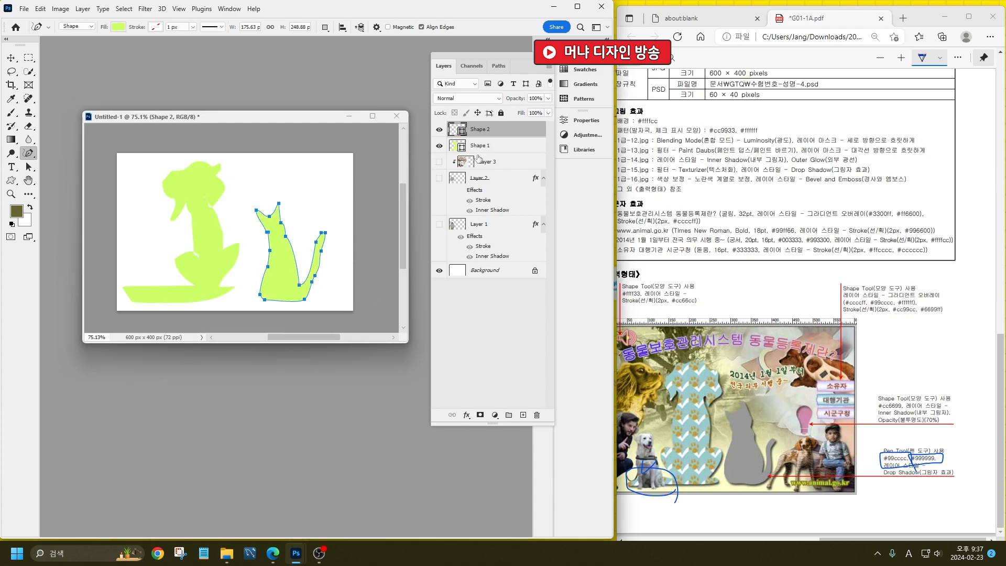
- Save the cat silhouette's shape path under the name 2 and return to the layer list
click(500, 67)
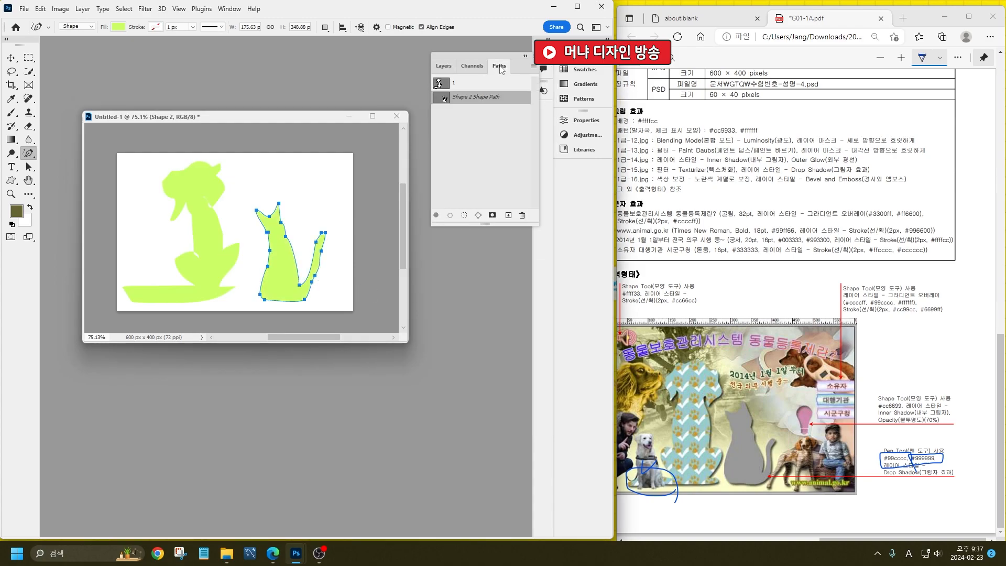
double_click(479, 99)
text(2)
key(Return)
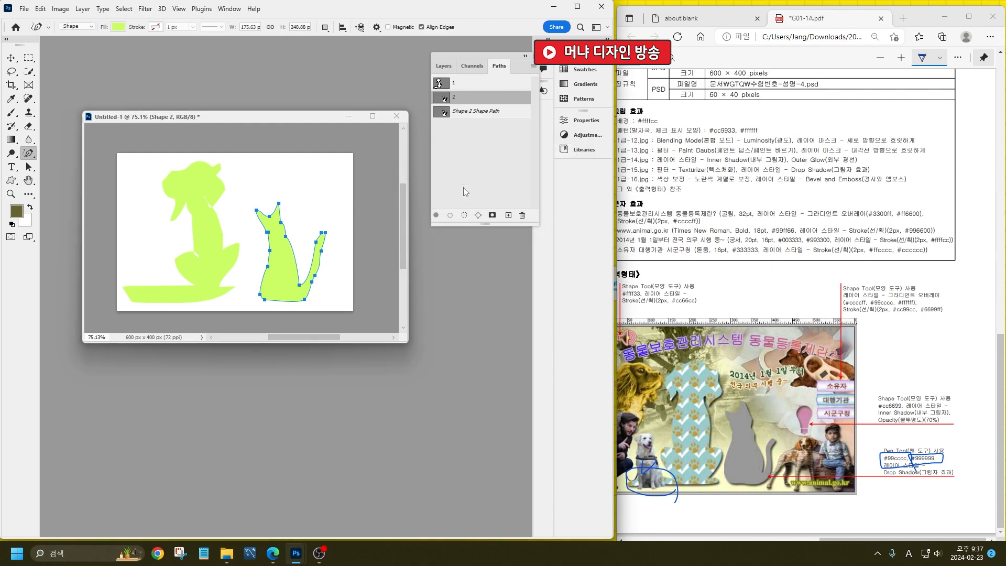
click(444, 66)
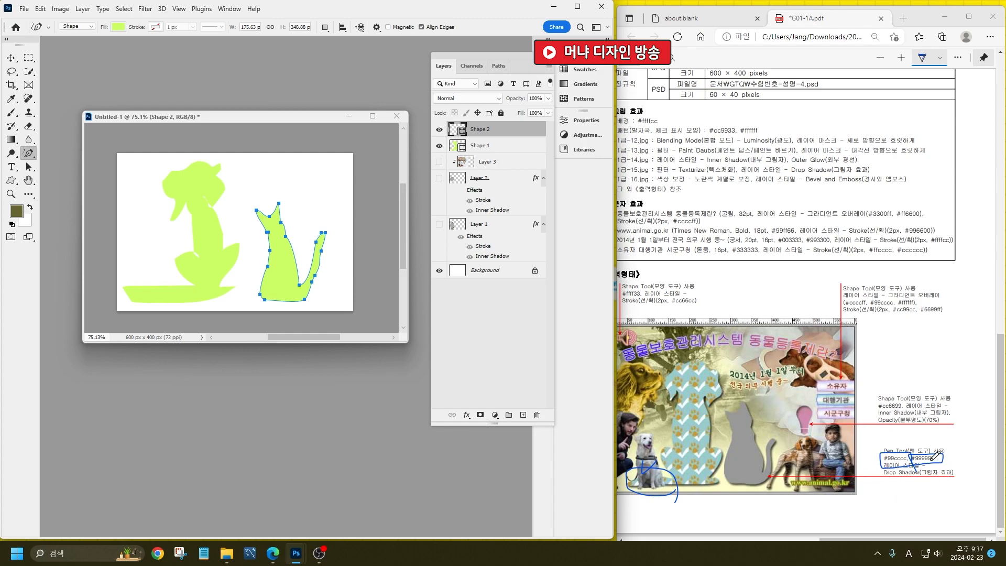
- Change the fill colour of the cat silhouette to #999999 and of the dog silhouette to #99cccc
click(456, 129)
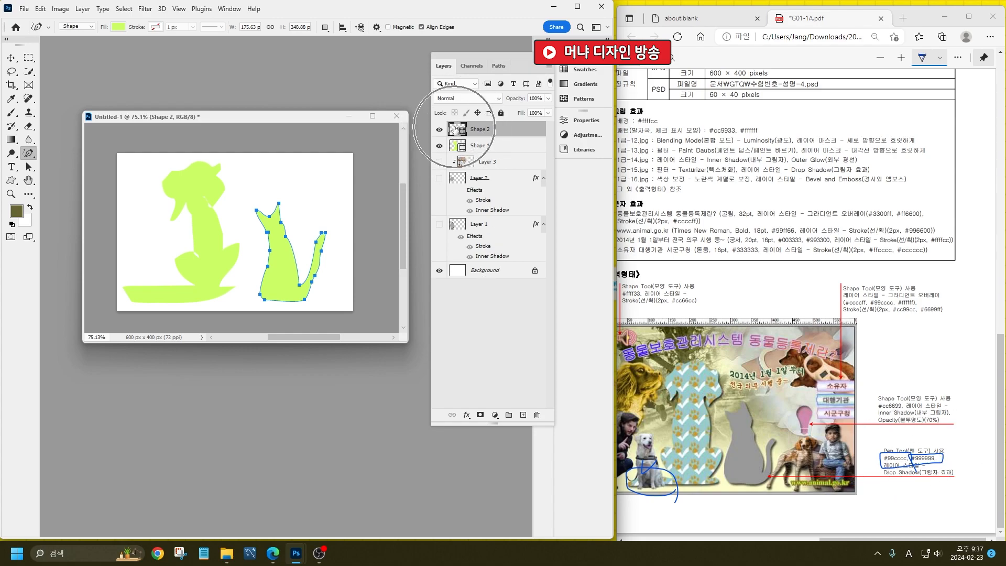
double_click(456, 128)
text(999)
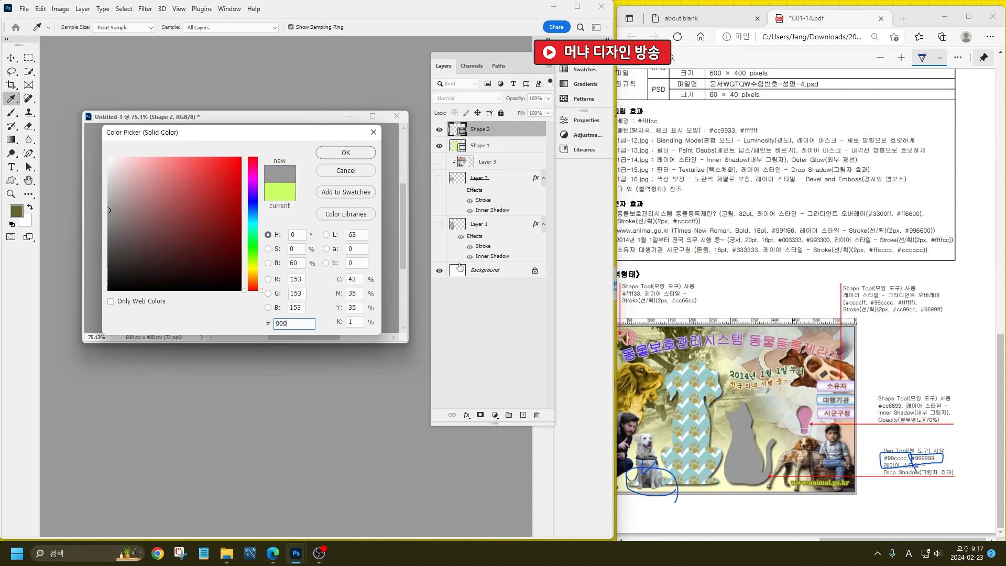
key(Return)
click(456, 145)
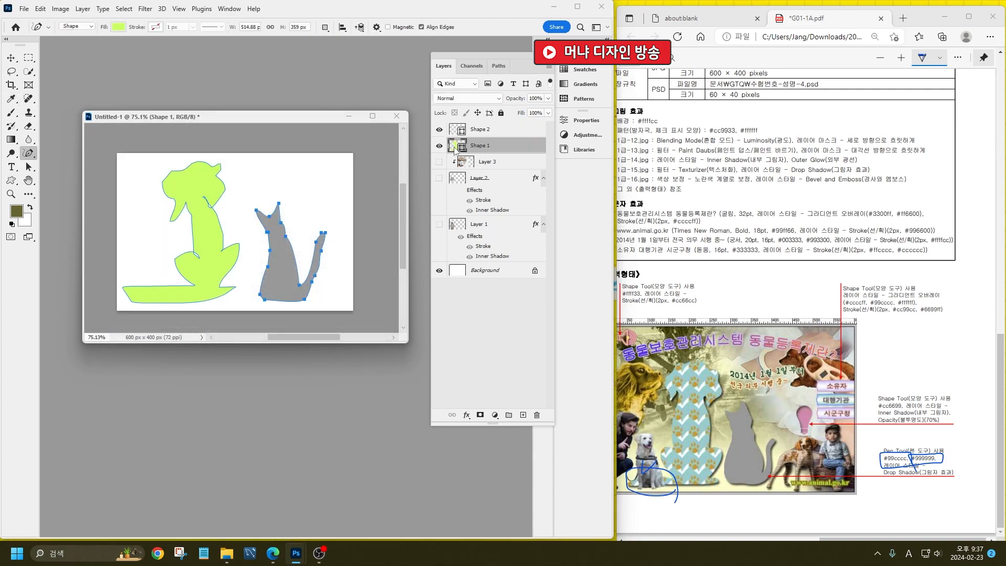
double_click(456, 146)
text(9ccccc)
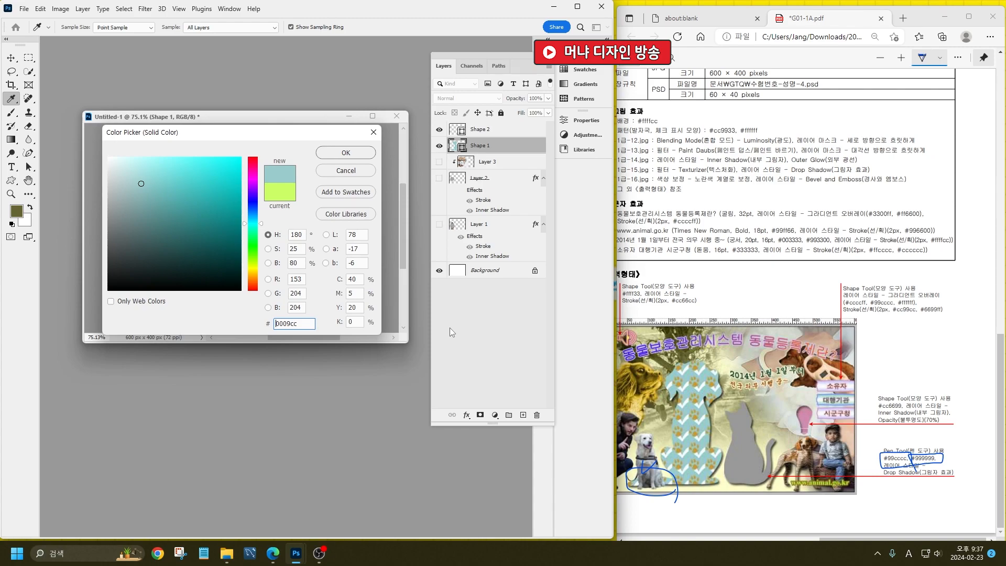
key(Return)
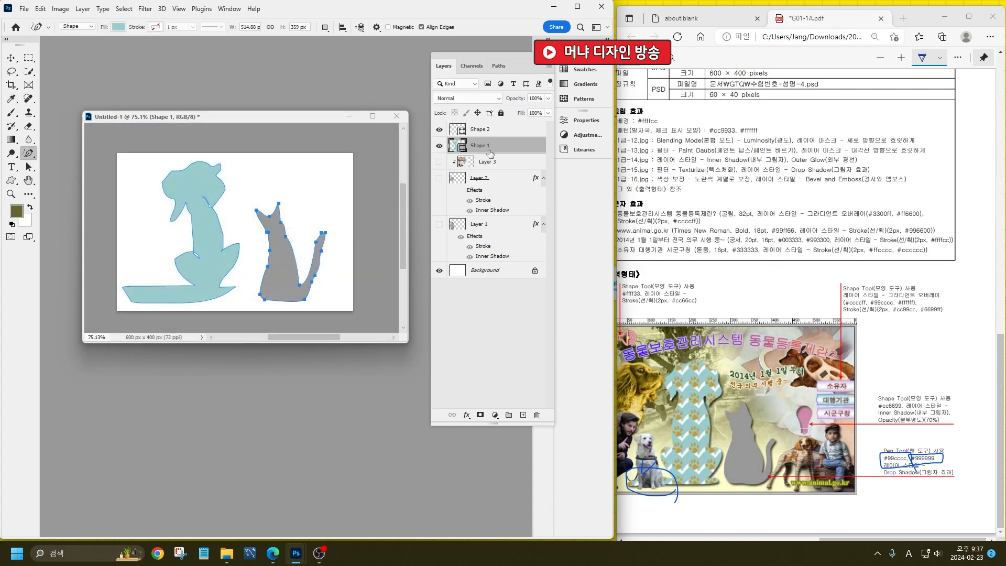
- Compare the saved paths with the background layer selected and with the cat's shape layer selected, and deselect the saved path
click(494, 281)
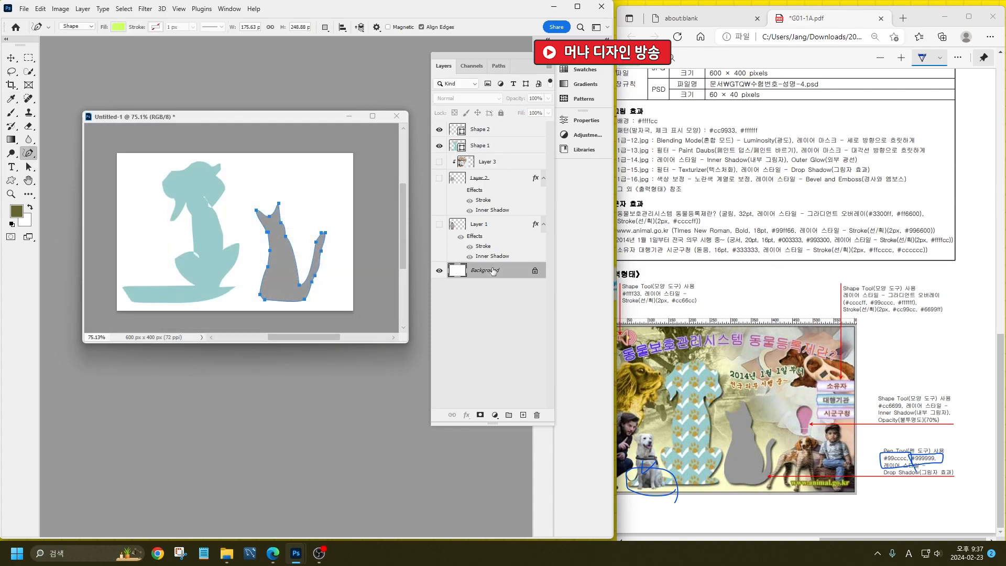
click(498, 66)
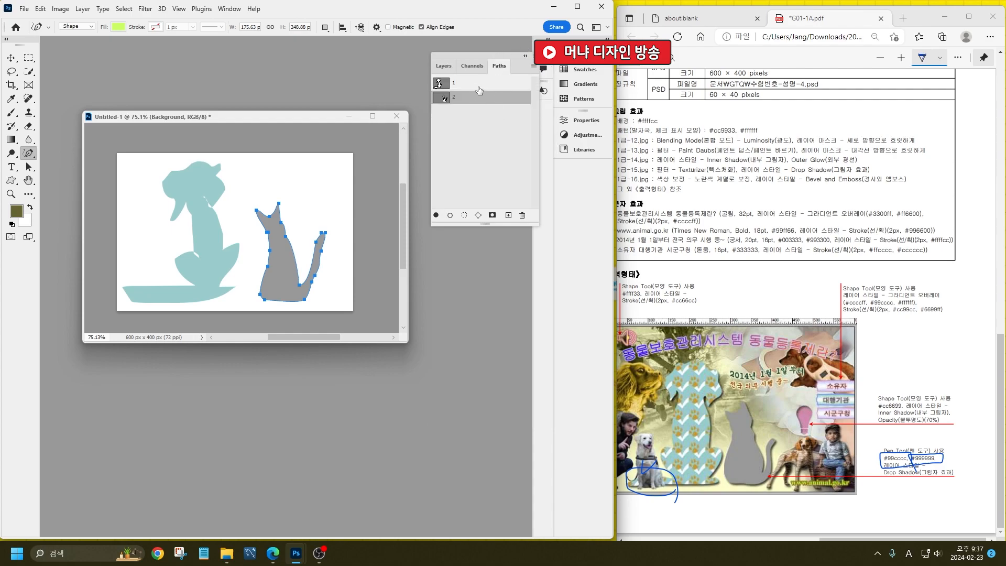
click(444, 66)
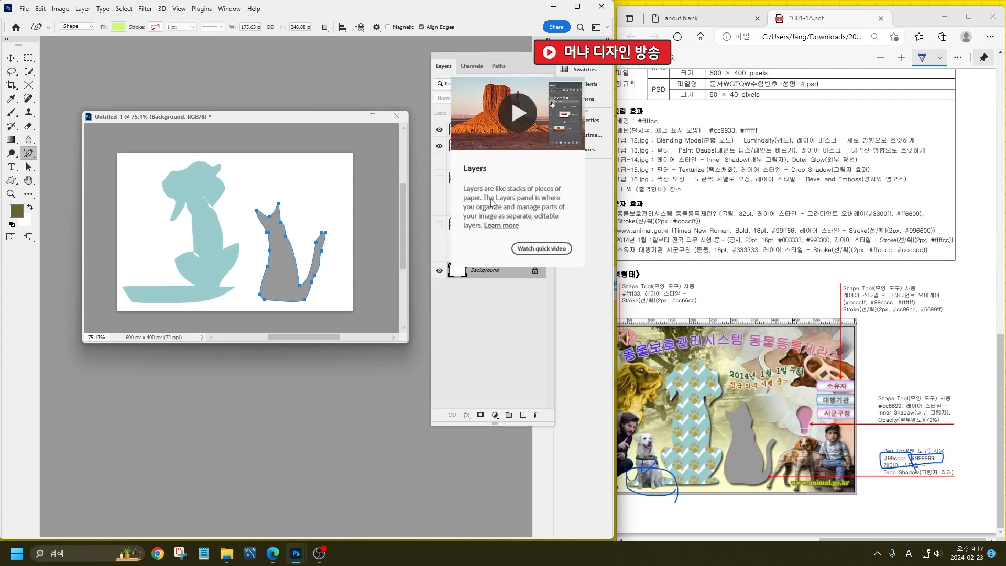
click(484, 126)
click(500, 66)
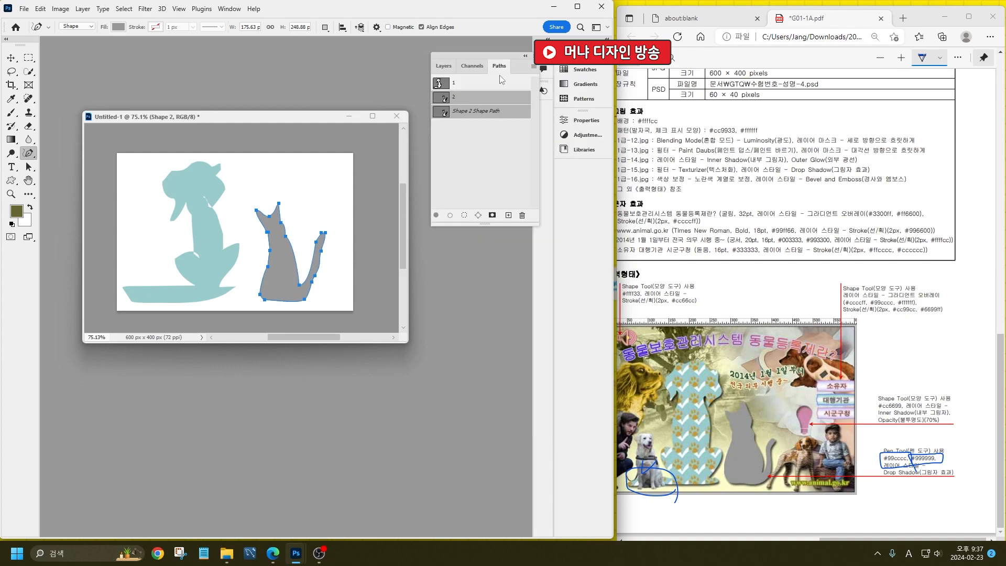
click(489, 132)
click(444, 66)
click(482, 271)
click(500, 66)
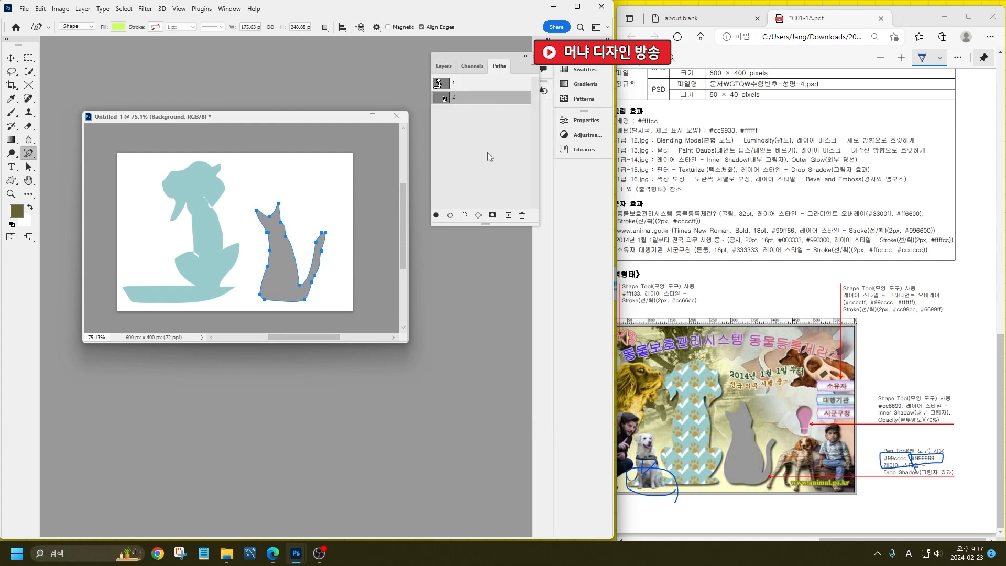
click(487, 90)
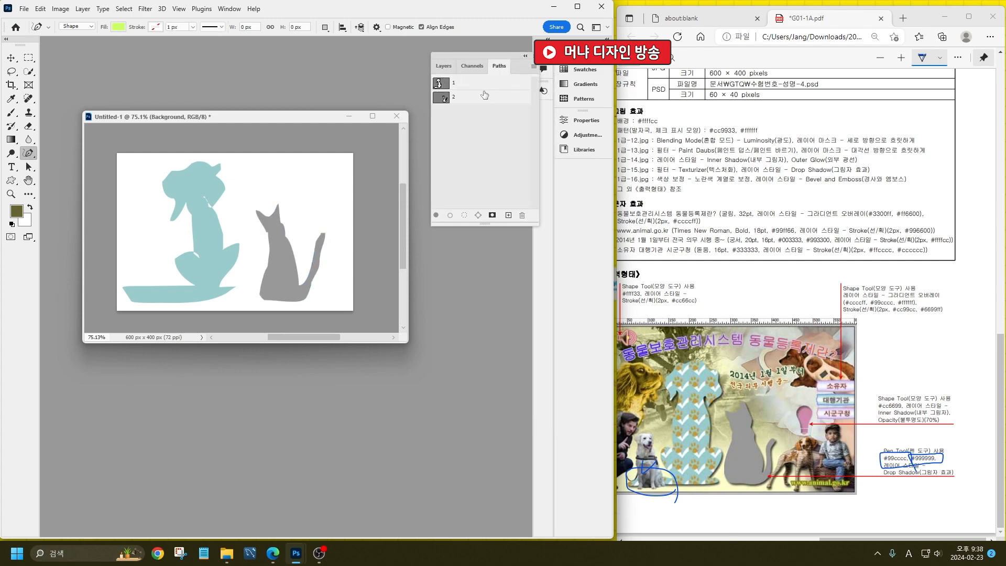
click(484, 95)
- Create a new 40 × 40 px document and fit it to the view
key(ctrl+n)
text(40)
key(Tab)
text(40)
key(Return)
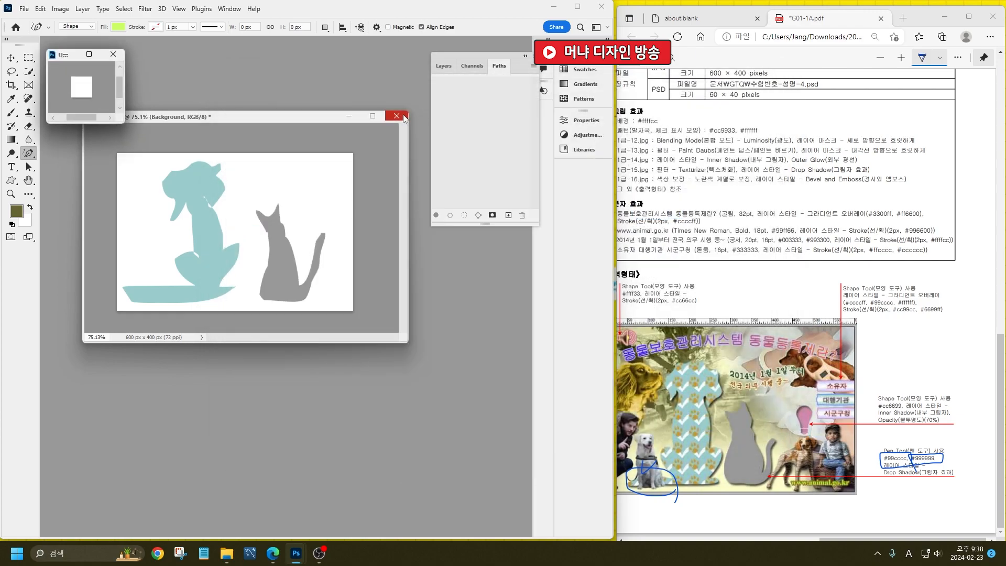
key(ctrl+0)
key(ctrl+0)
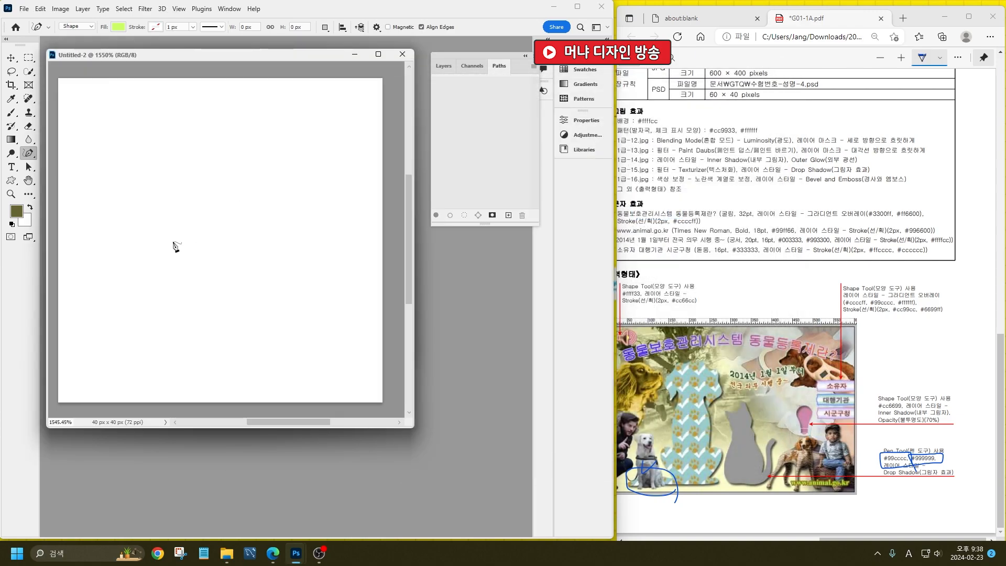
- Draw the clawed paw print from the legacy Animals custom shapes in the canvas's upper-left area, about 21 × 23 px
click(9, 180)
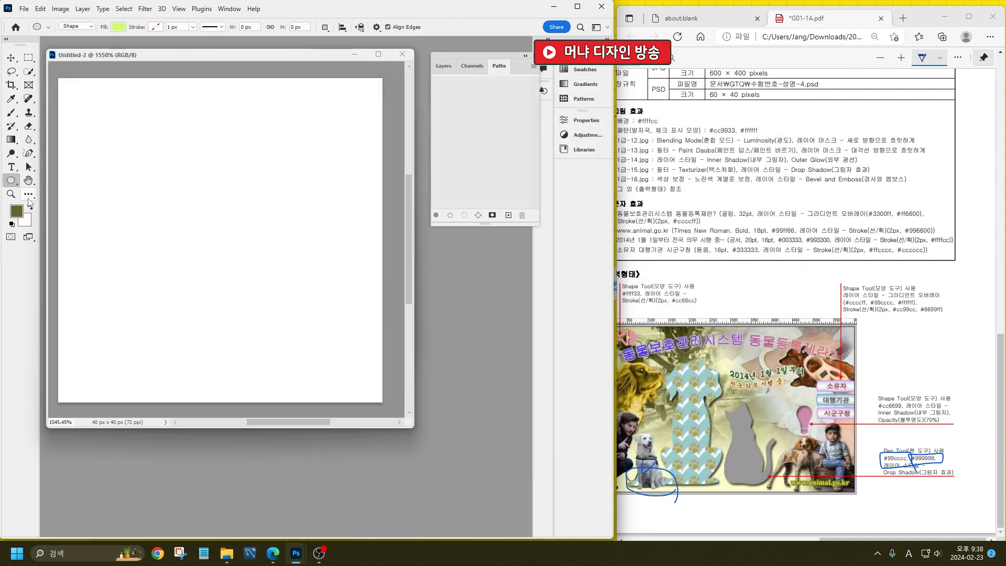
right_click(13, 183)
click(54, 231)
right_click(183, 120)
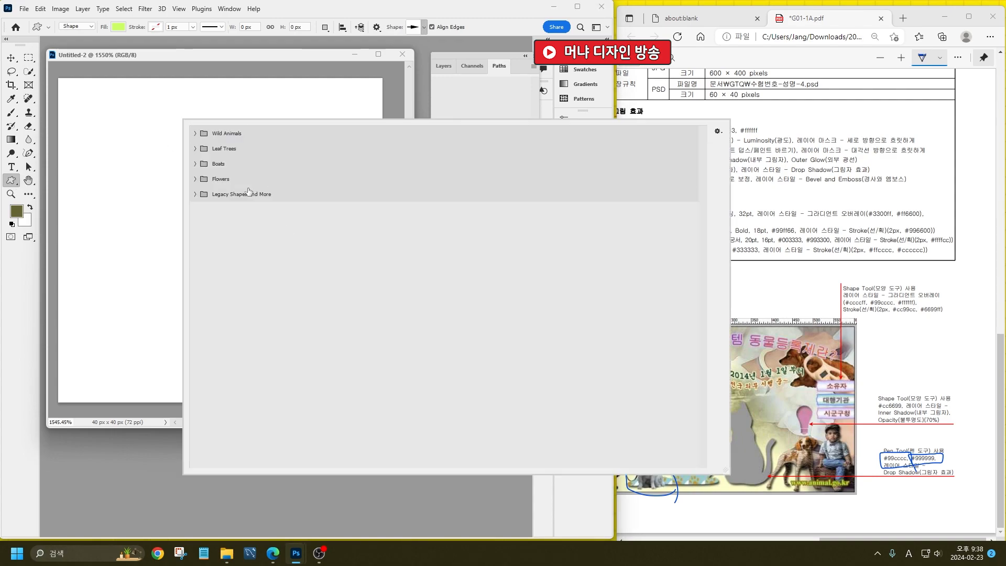
click(195, 195)
click(205, 225)
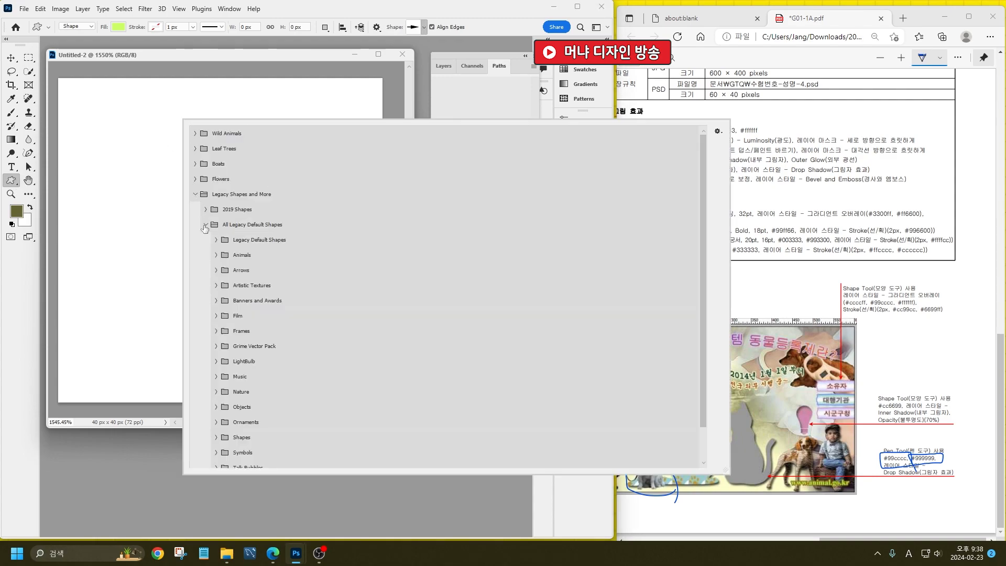
click(216, 255)
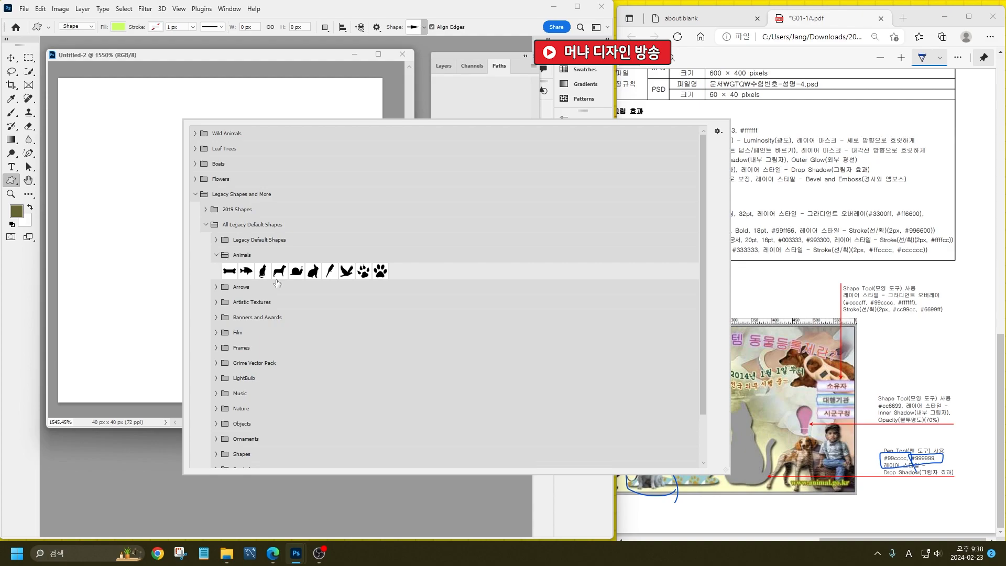
double_click(378, 273)
right_click(227, 179)
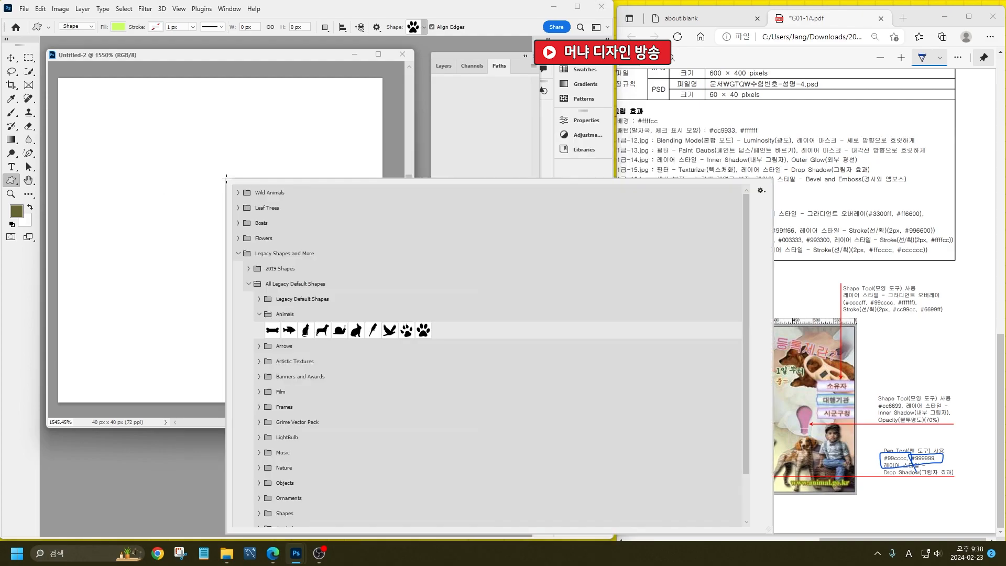
double_click(407, 331)
drag(86, 112, 278, 305)
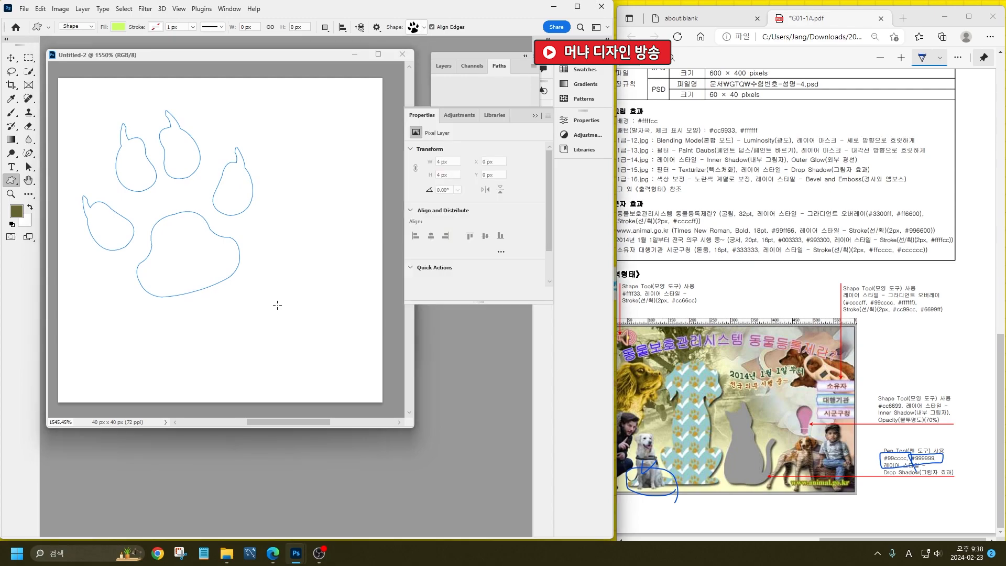
- Draw the checkmark from the legacy Symbols custom shapes in the canvas's lower-right area, about 22 × 21 px
right_click(313, 221)
scroll(353, 380, down, 3)
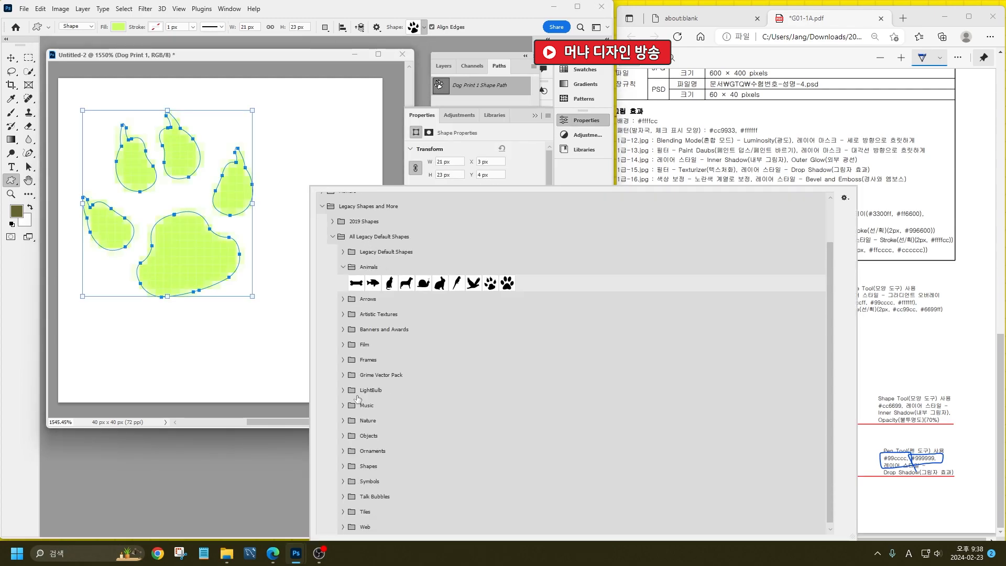
click(344, 300)
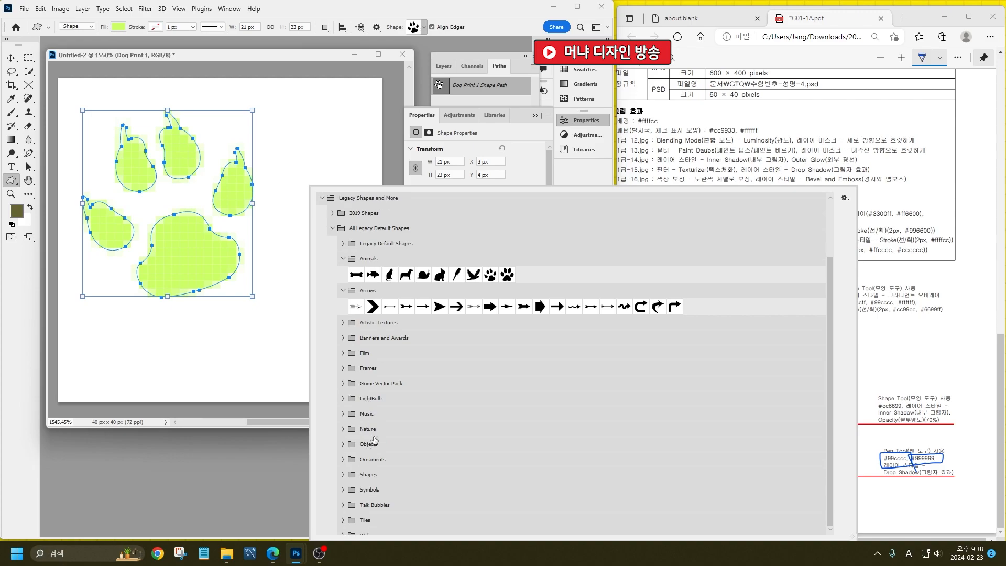
click(343, 466)
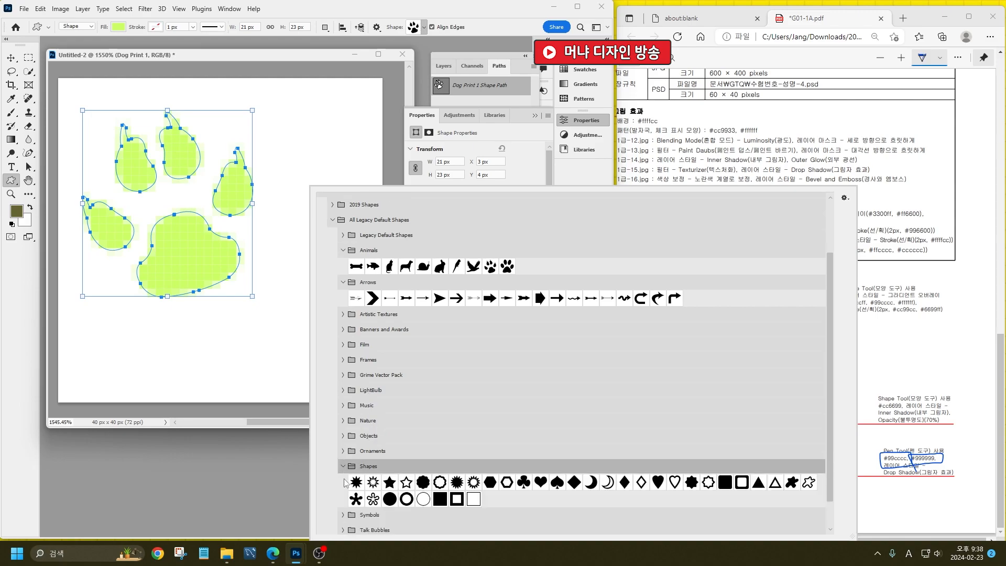
scroll(345, 495, down, 1)
click(342, 481)
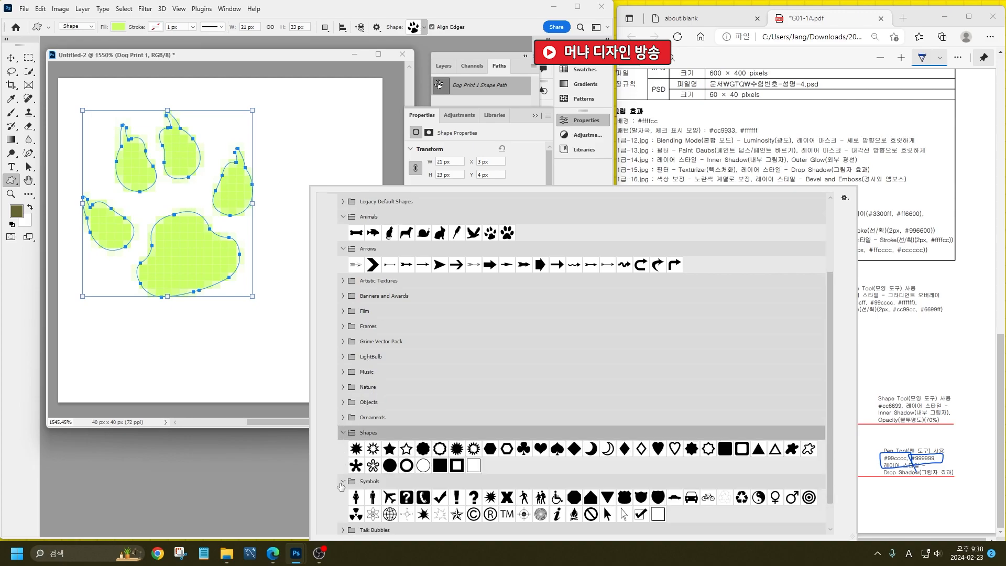
double_click(441, 498)
drag(179, 207, 361, 370)
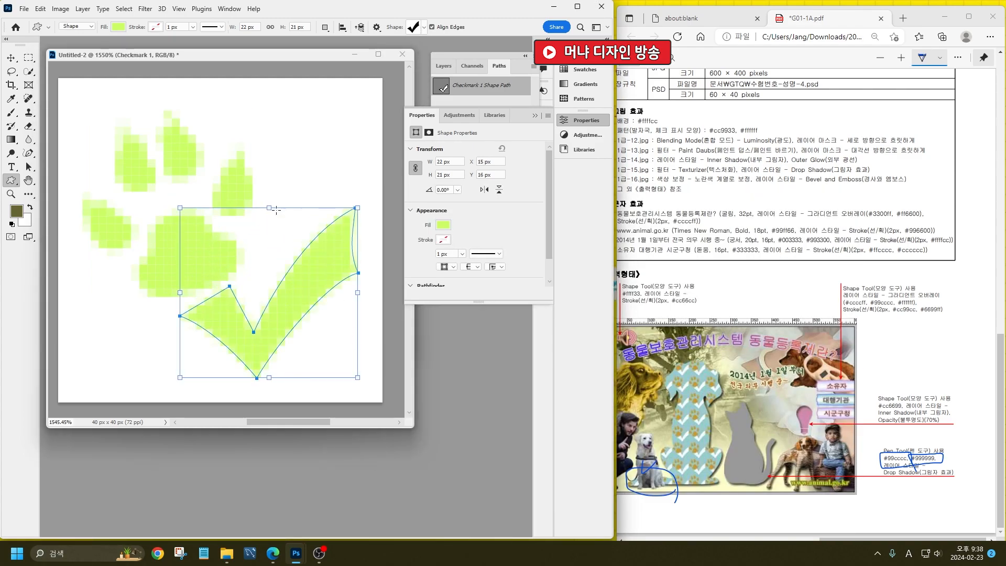
- Move the paw print up and left toward the canvas corner, and shift the checkmark slightly left
key(v)
drag(180, 153, 167, 135)
drag(280, 332, 282, 330)
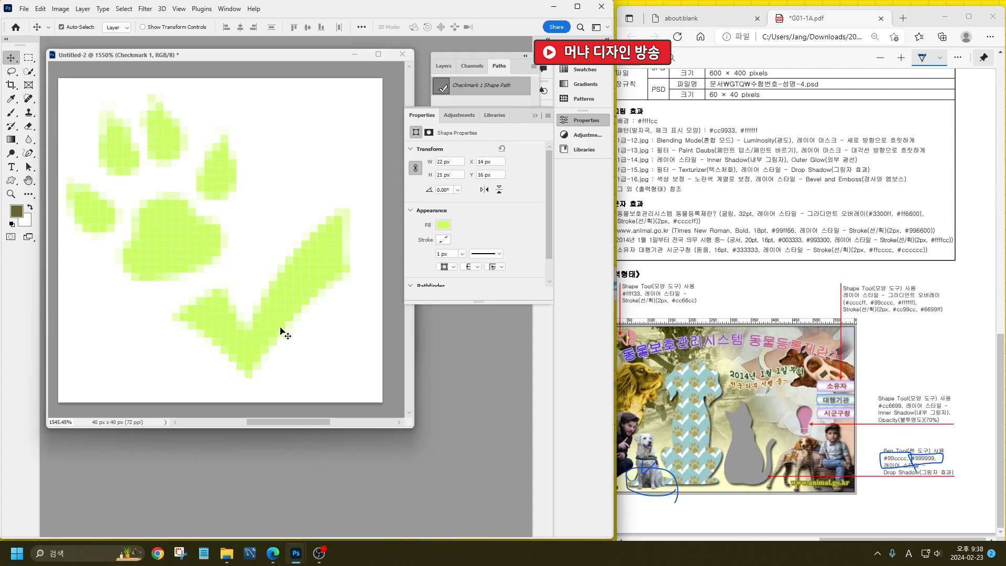
- Underline the pattern colours in the exam PDF, and set the checkmark shape's fill colour to #ffffff
drag(711, 133, 779, 133)
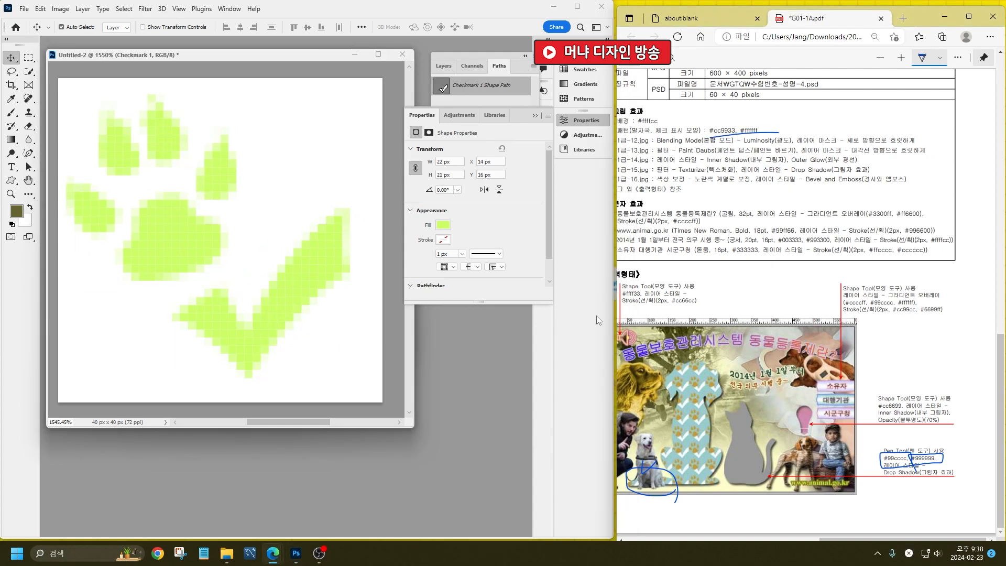
click(443, 66)
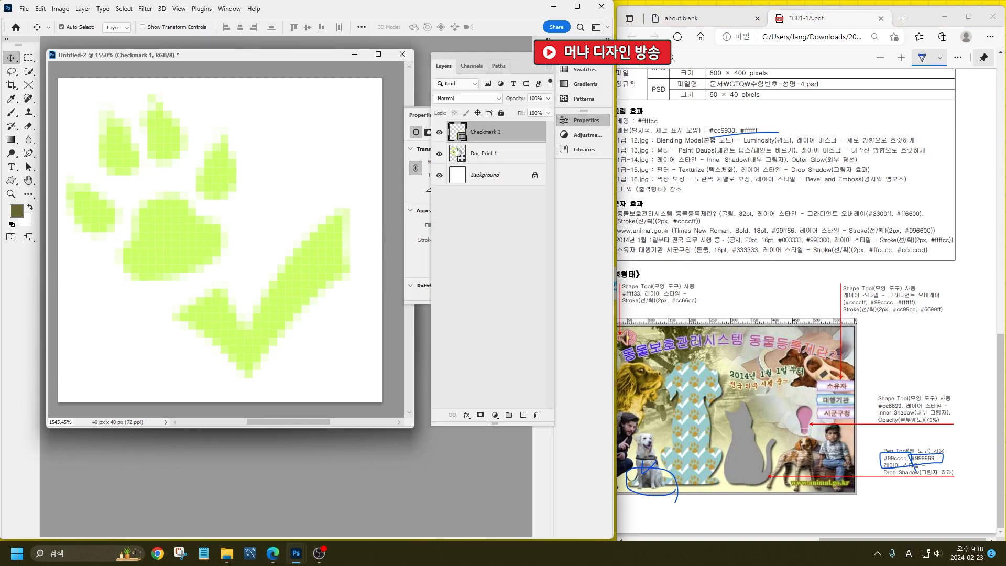
double_click(457, 130)
text(ffffff)
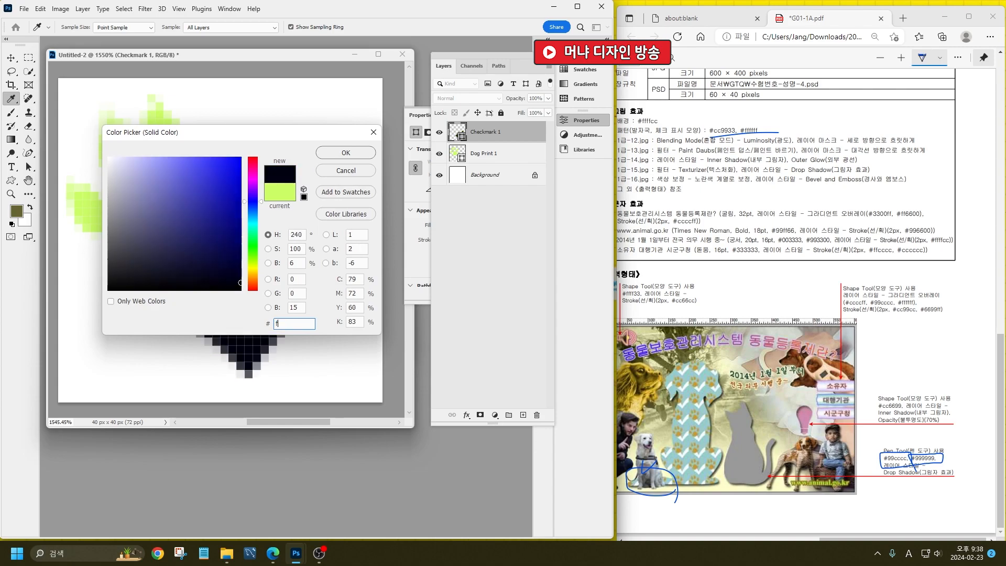
key(Return)
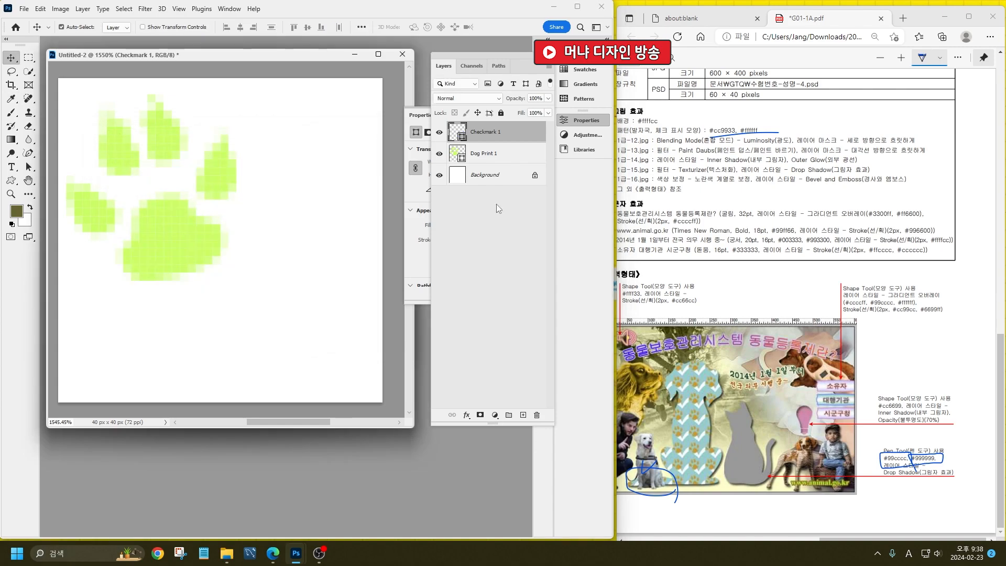
- Set the paw print shape's fill colour to #cc9933
double_click(457, 153)
text(c9)
text(9933)
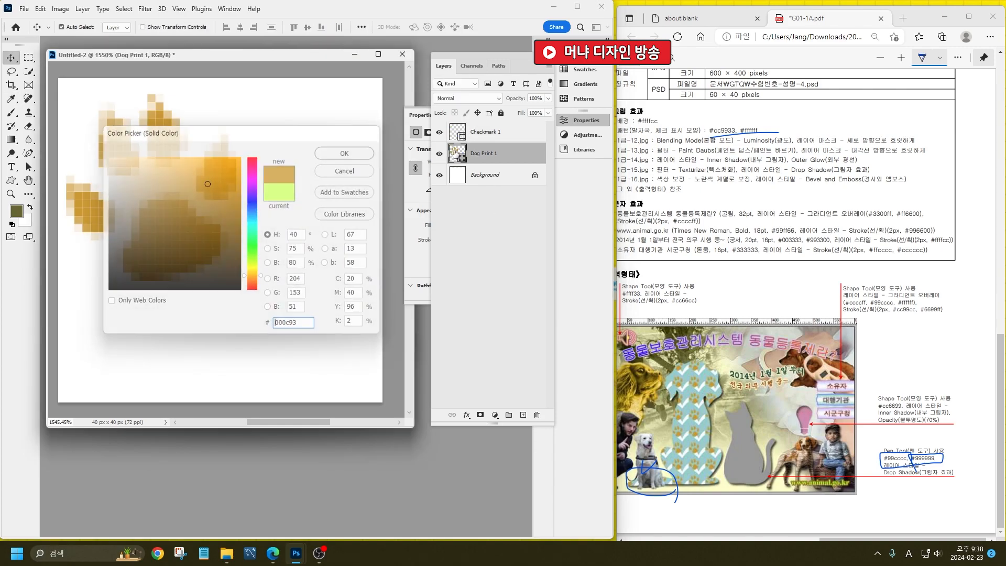
key(Return)
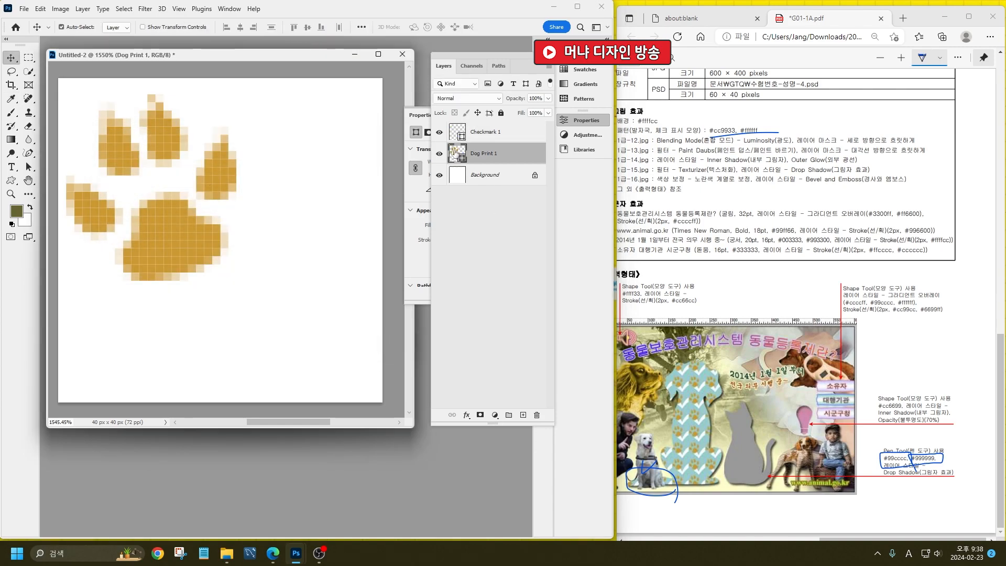
- Hide the white background layer and define the paw print and checkmark as a pattern, keeping the suggested name
click(439, 176)
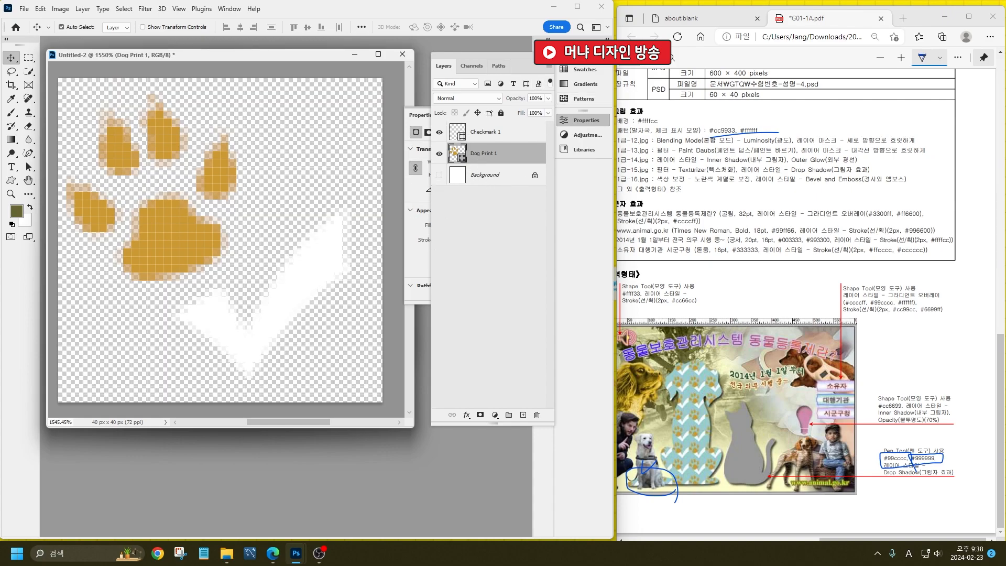
click(40, 9)
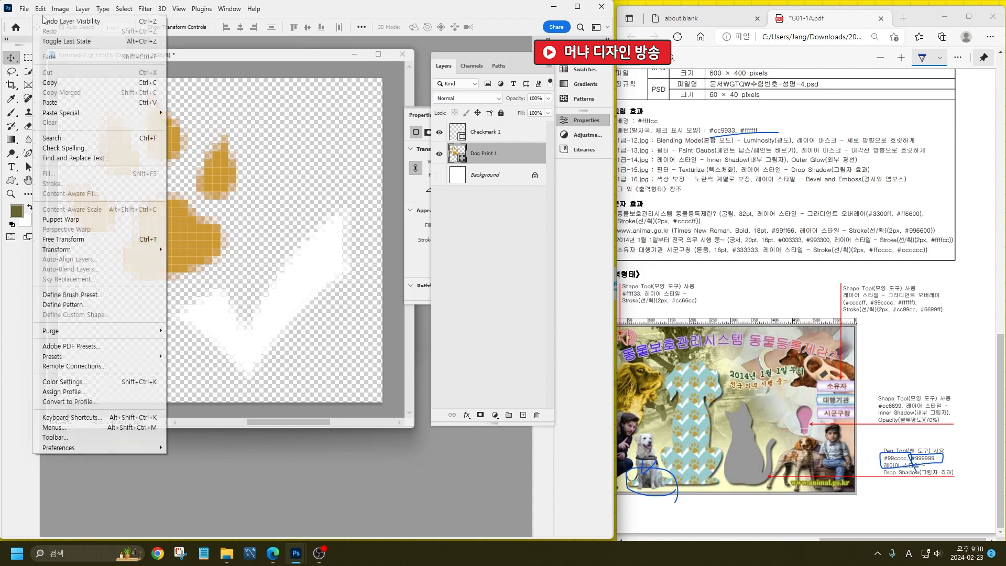
click(110, 305)
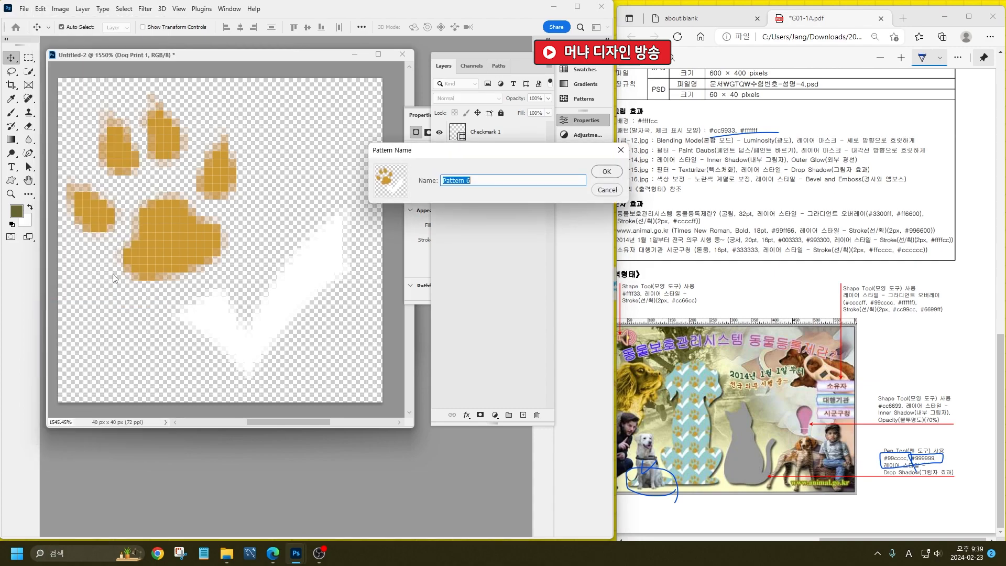
key(Return)
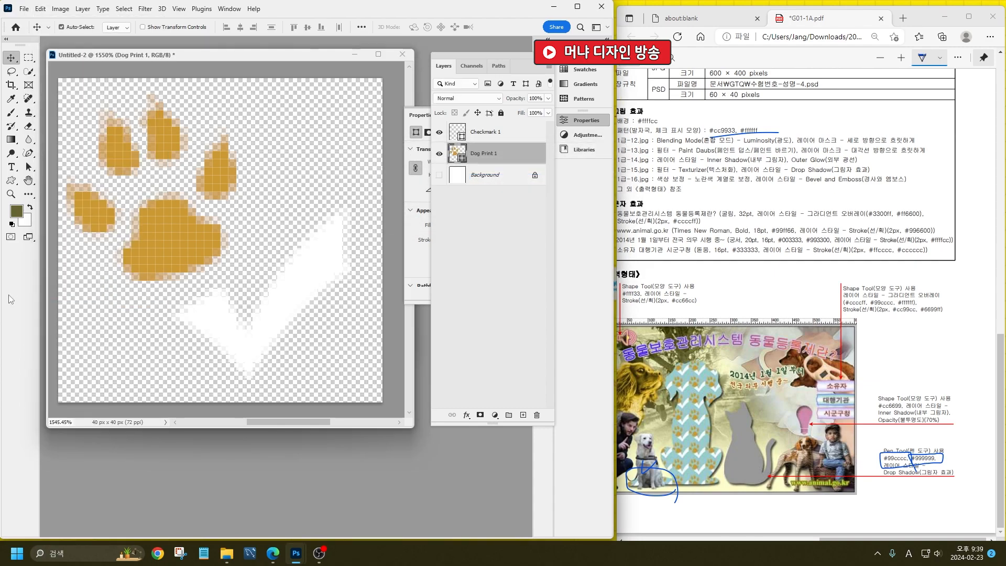
- Minimize the pattern document, then circle the Pen Tool note in the exam PDF and underline its Drop Shadow requirement
click(357, 54)
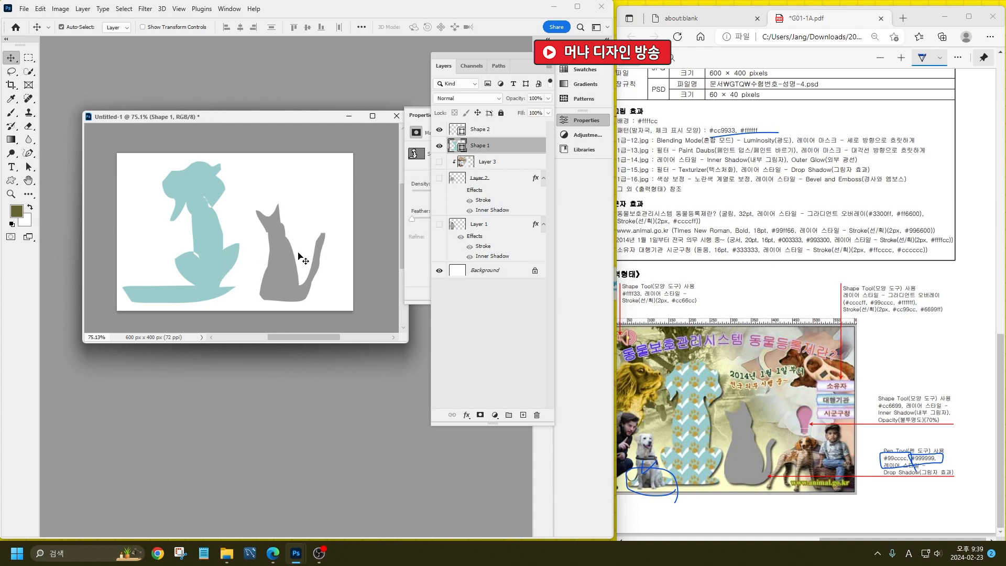
mouse_move(958, 478)
mouse_down()
mouse_move(872, 482)
mouse_move(951, 438)
mouse_move(947, 511)
mouse_up()
drag(883, 479, 954, 483)
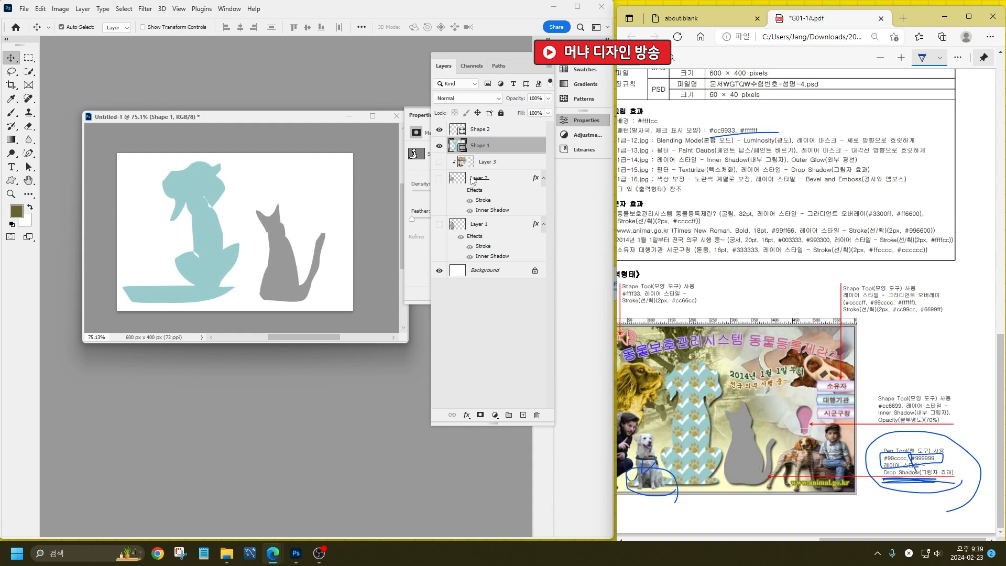
- Add a Drop Shadow with its default settings to the dog shape and copy the effect to the cat shape
click(467, 415)
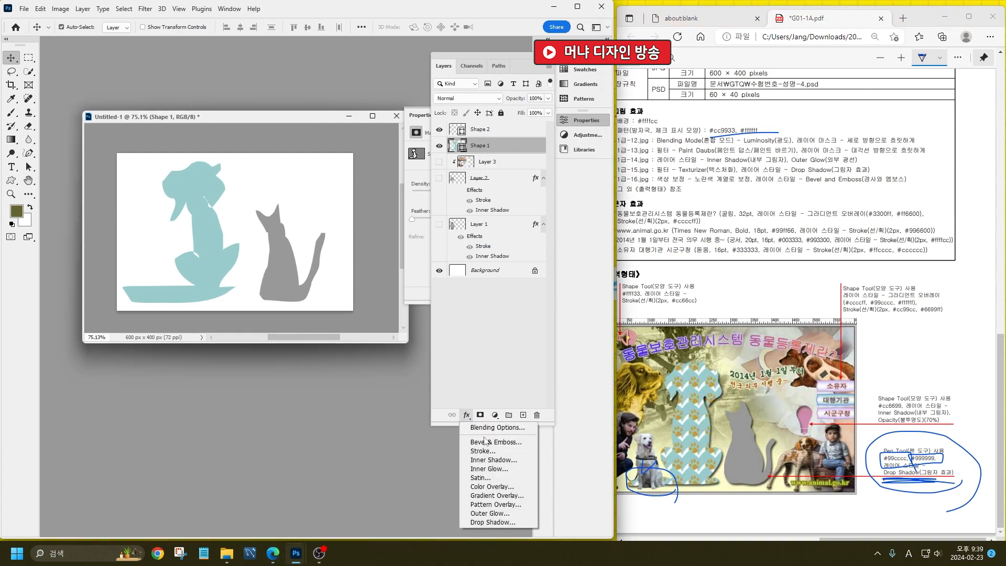
click(514, 523)
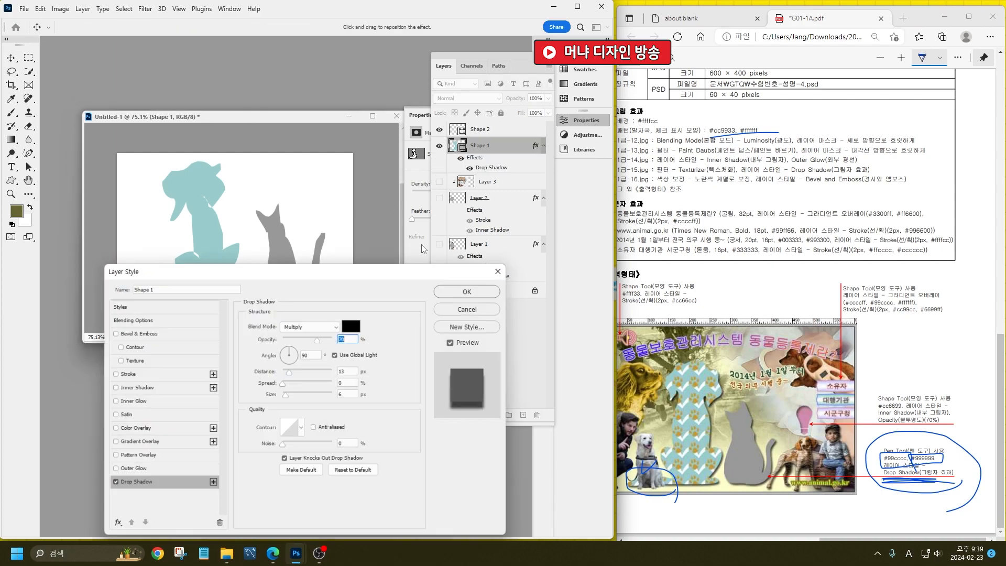
key(Return)
drag(535, 148, 535, 129)
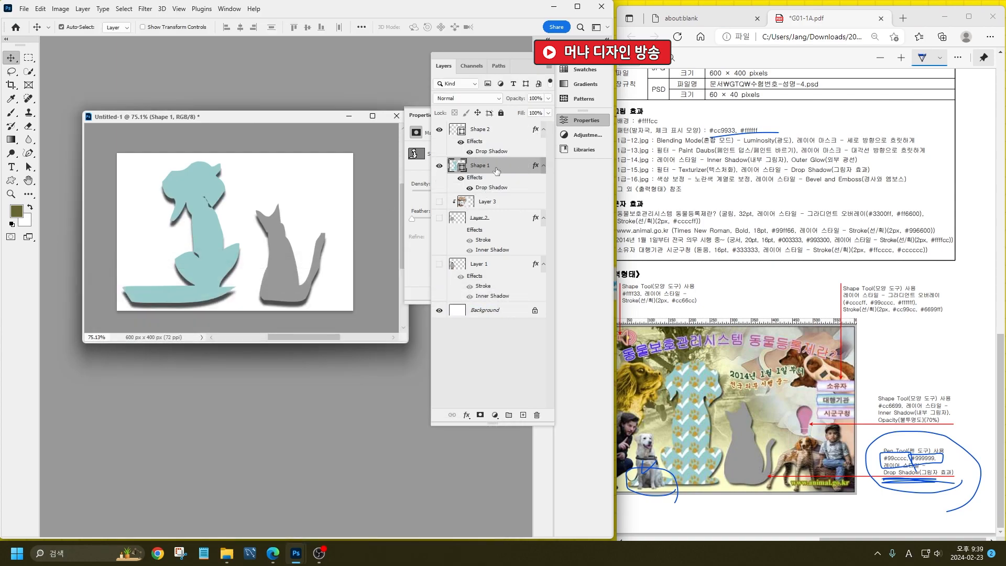
- Apply a Pattern Overlay to the dog shape using the paw print and checkmark pattern, with the pattern scale slightly enlarged
click(466, 415)
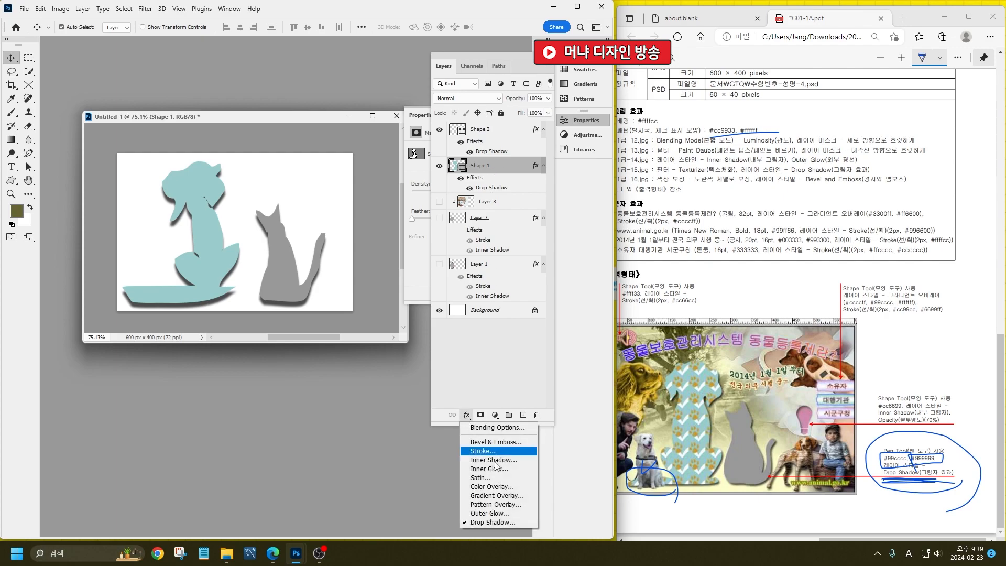
click(498, 505)
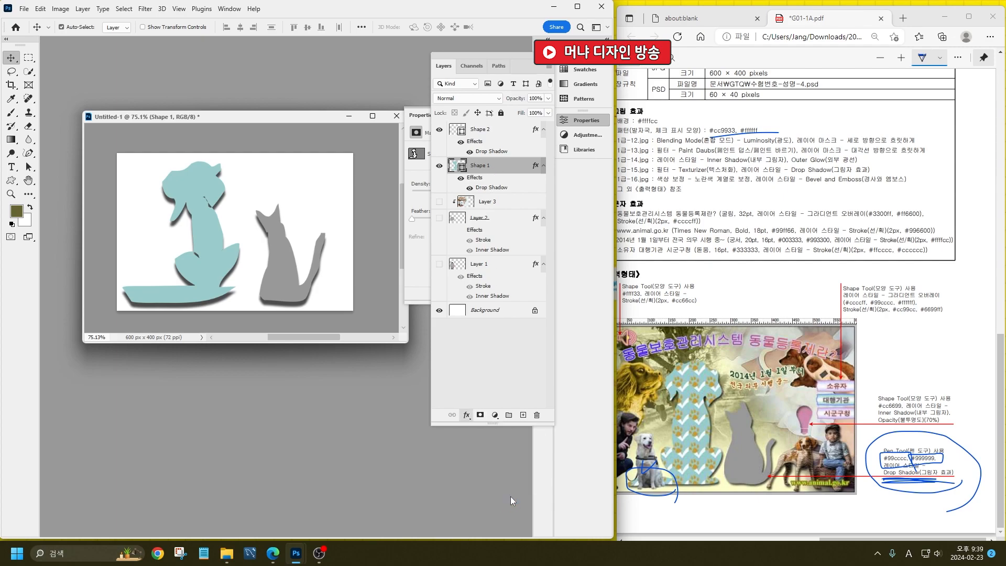
click(314, 361)
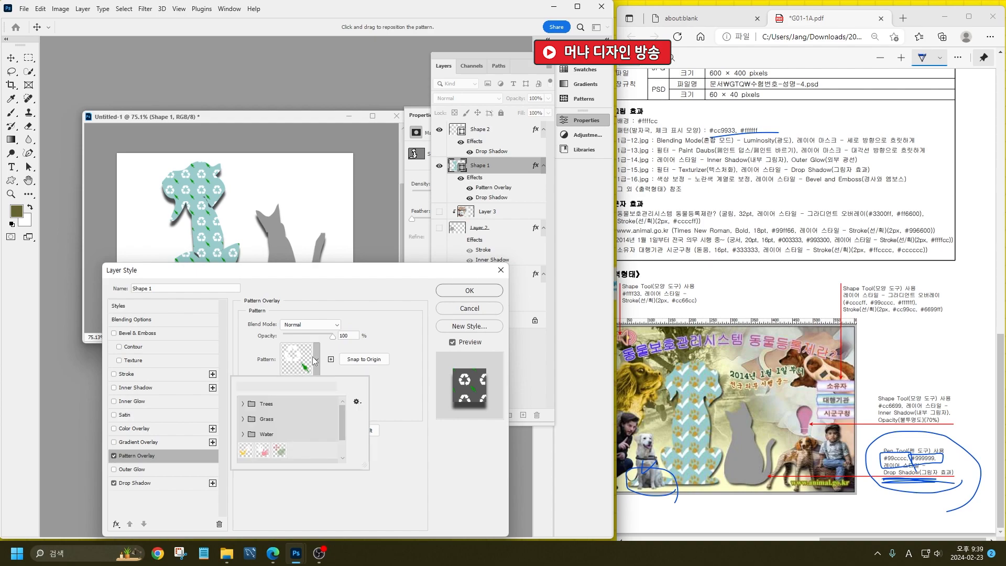
click(278, 454)
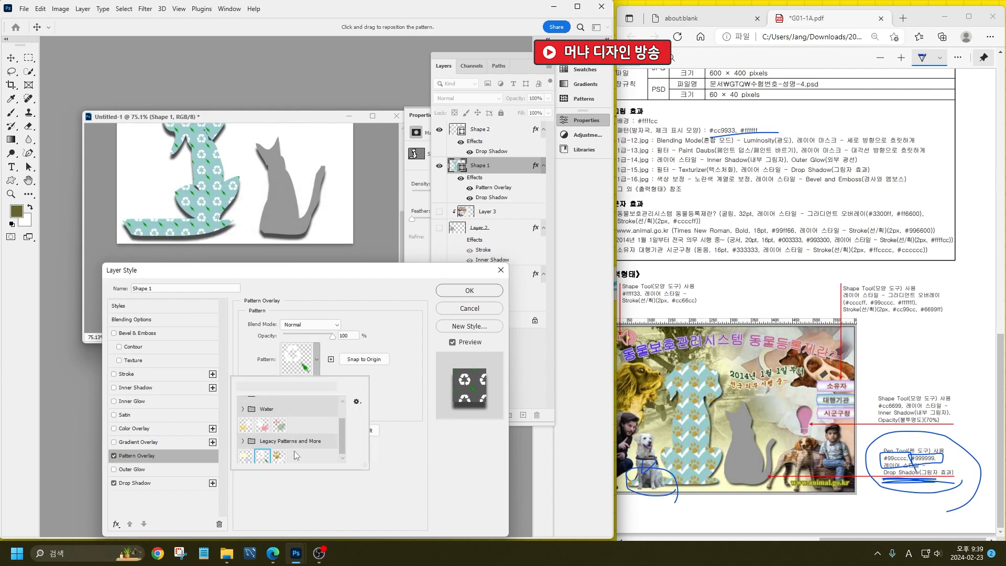
click(338, 292)
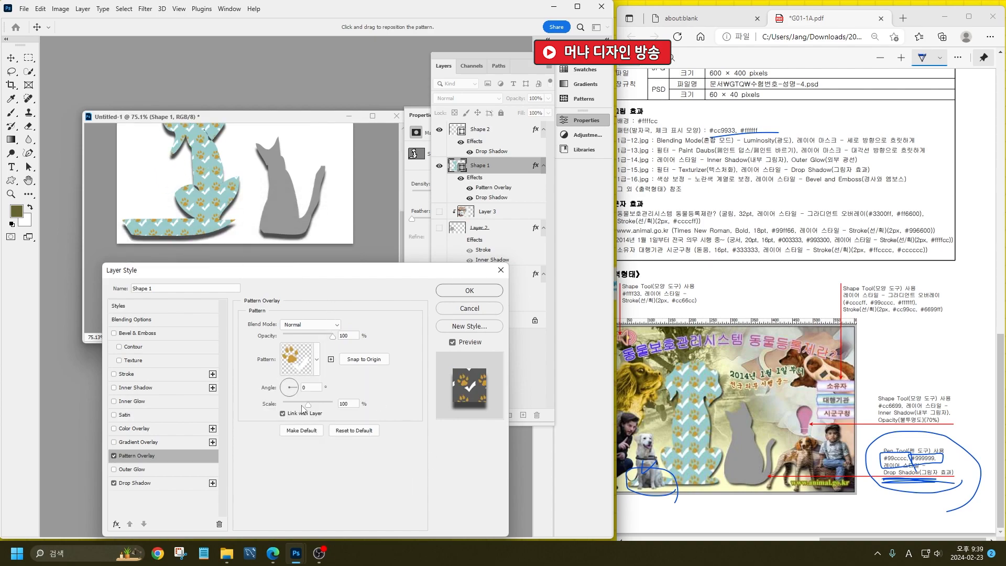
drag(309, 405, 310, 402)
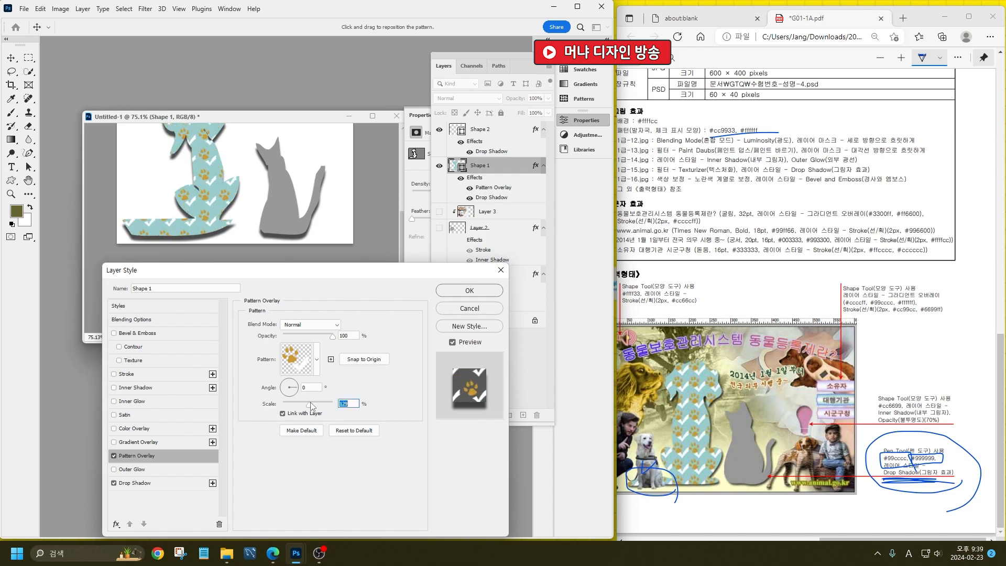
click(468, 292)
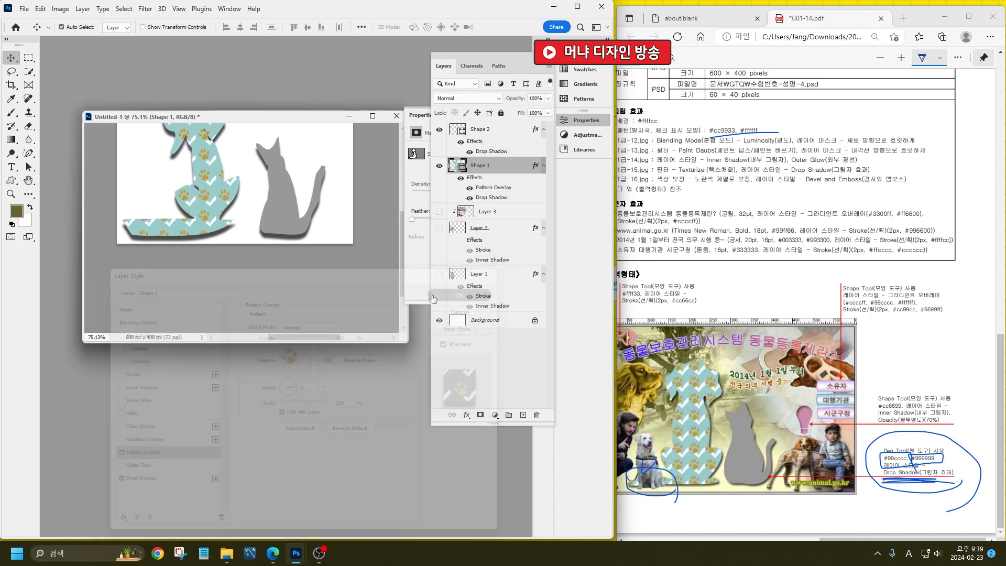
scroll(242, 163, down, 1)
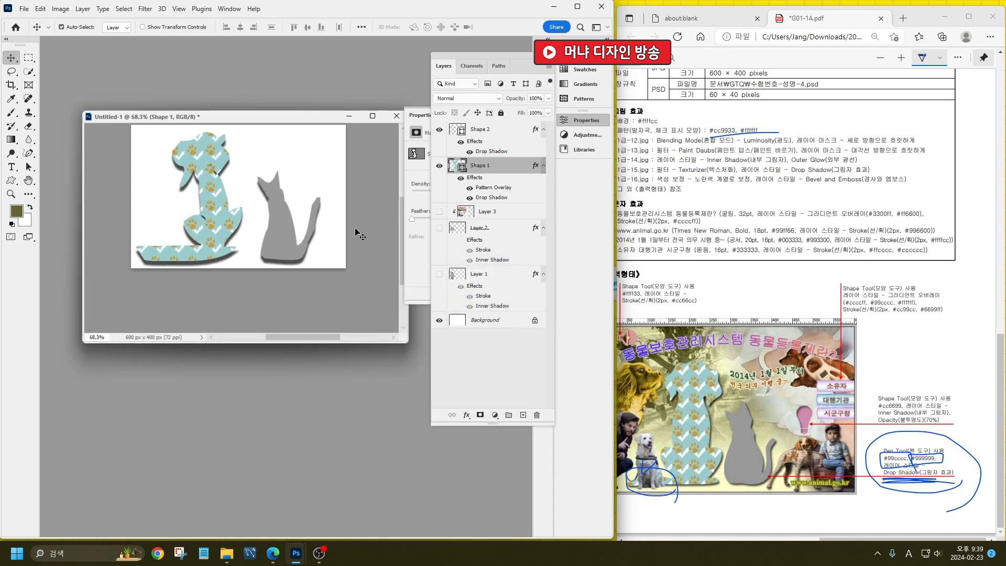
click(23, 9)
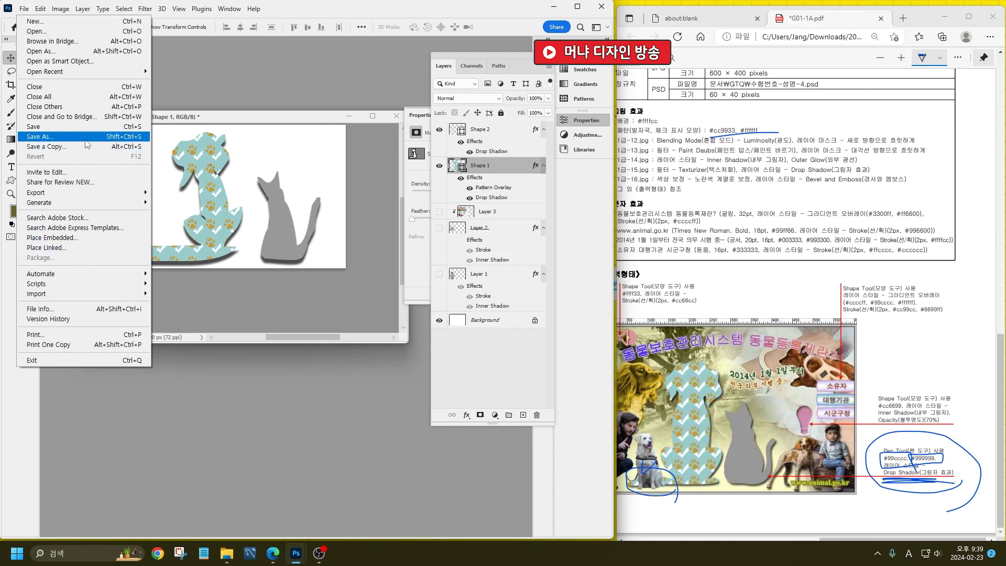
click(79, 136)
click(92, 431)
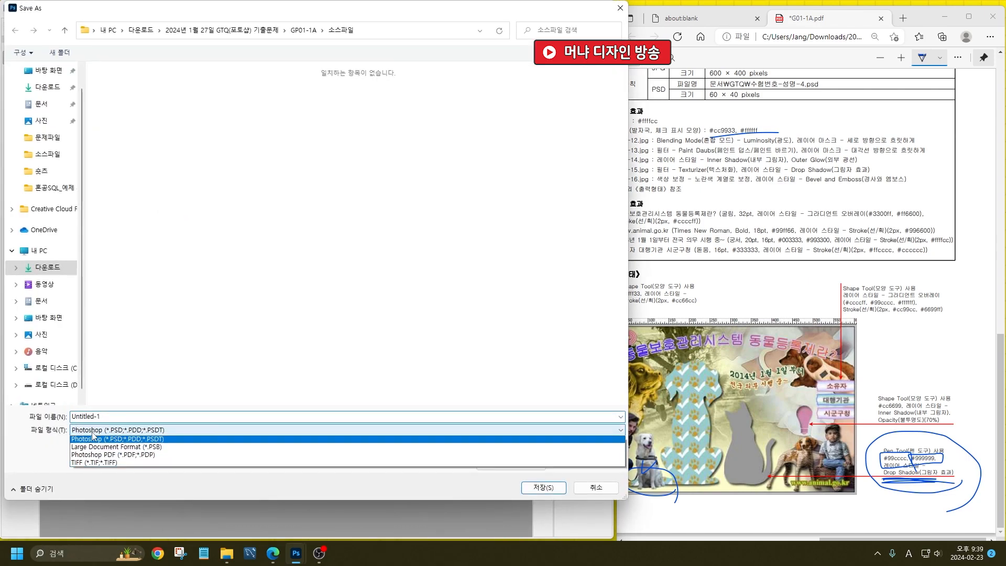
key(Escape)
key(Escape)
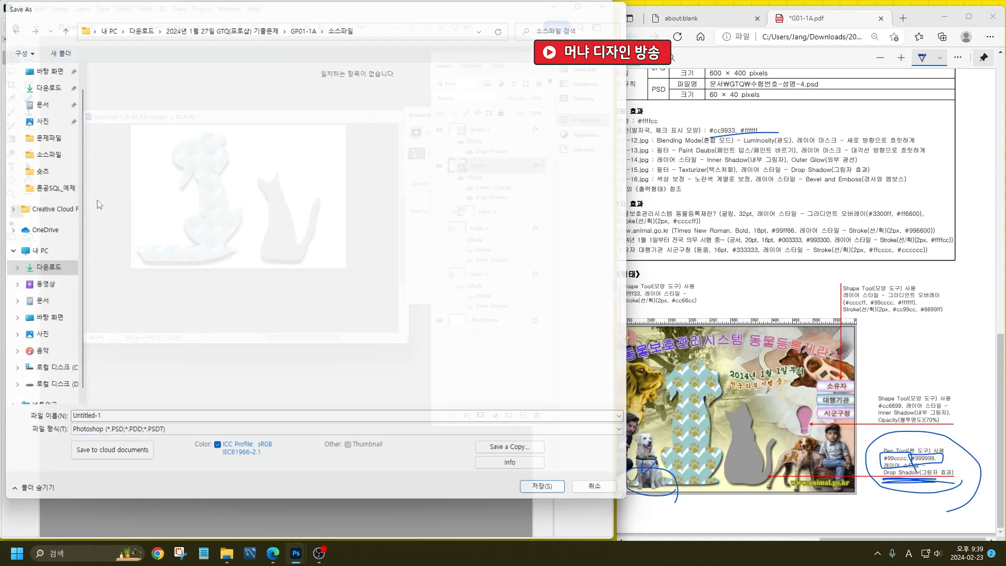
- Save a copy of the document as a JPEG named 4 in the 소스파일 folder, at Maximum quality 12
click(25, 10)
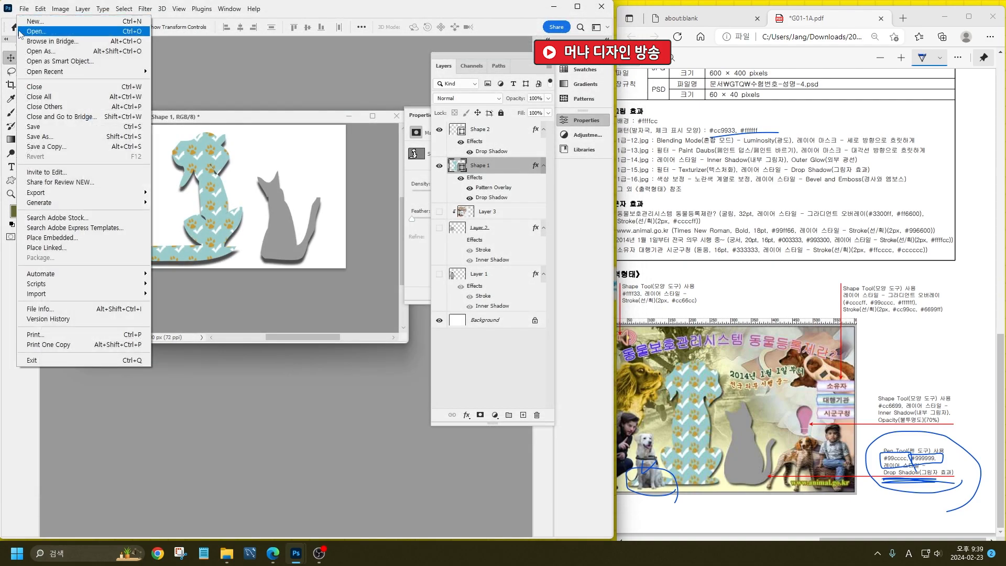
click(58, 149)
click(131, 428)
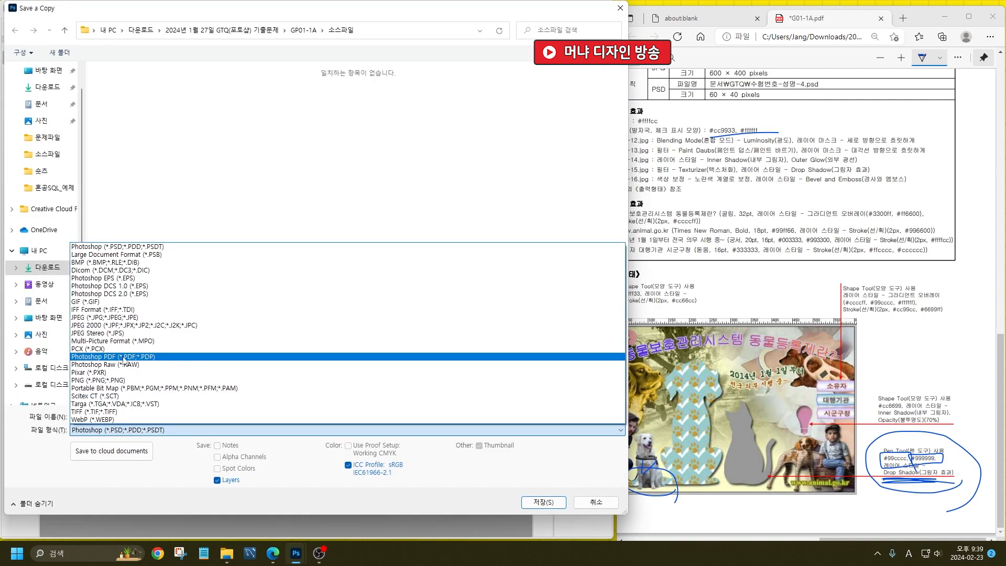
click(130, 317)
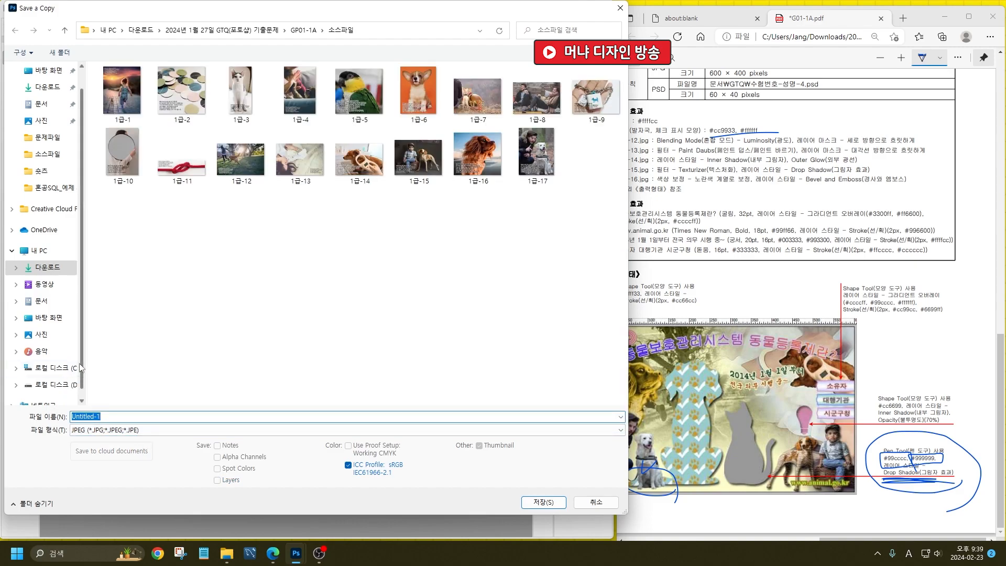
text(4)
key(Return)
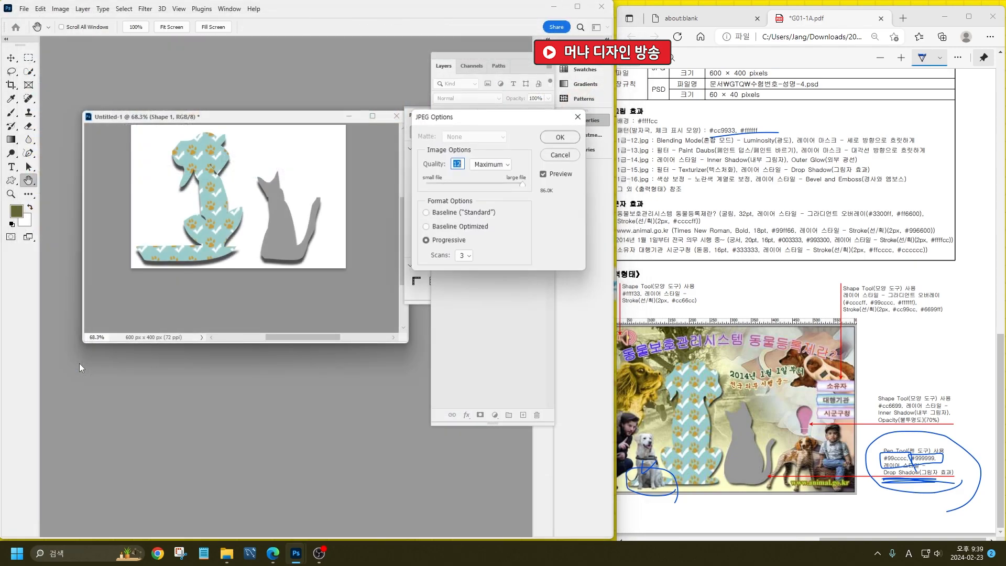
key(Return)
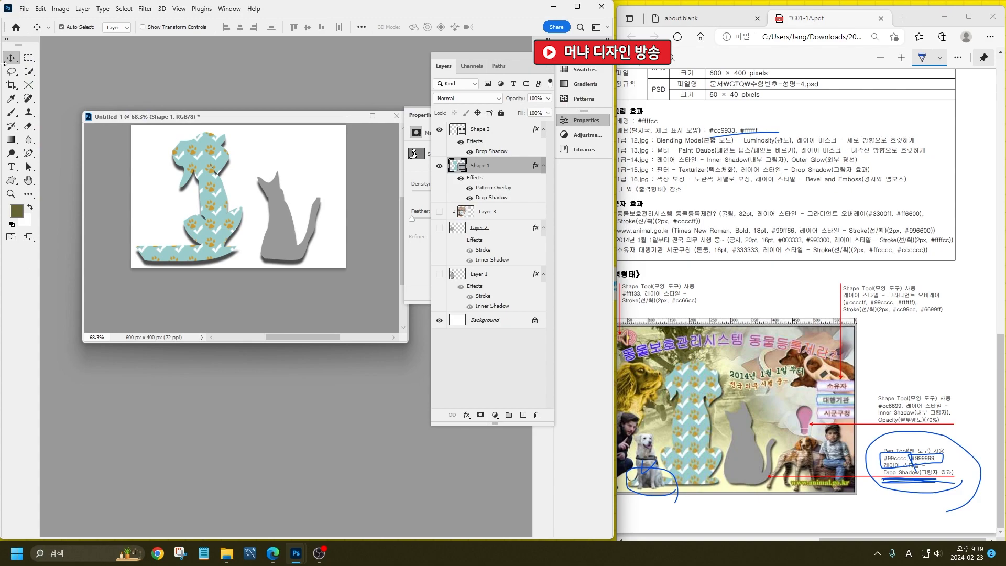
- Save another JPEG copy of the document over the existing 4.jpg, agreeing to replace the file
click(24, 9)
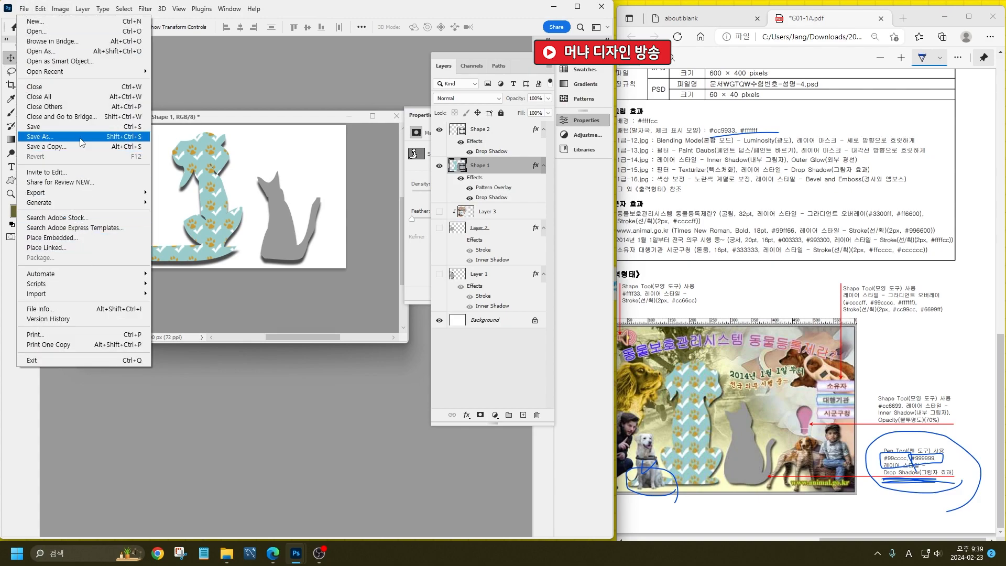
click(81, 146)
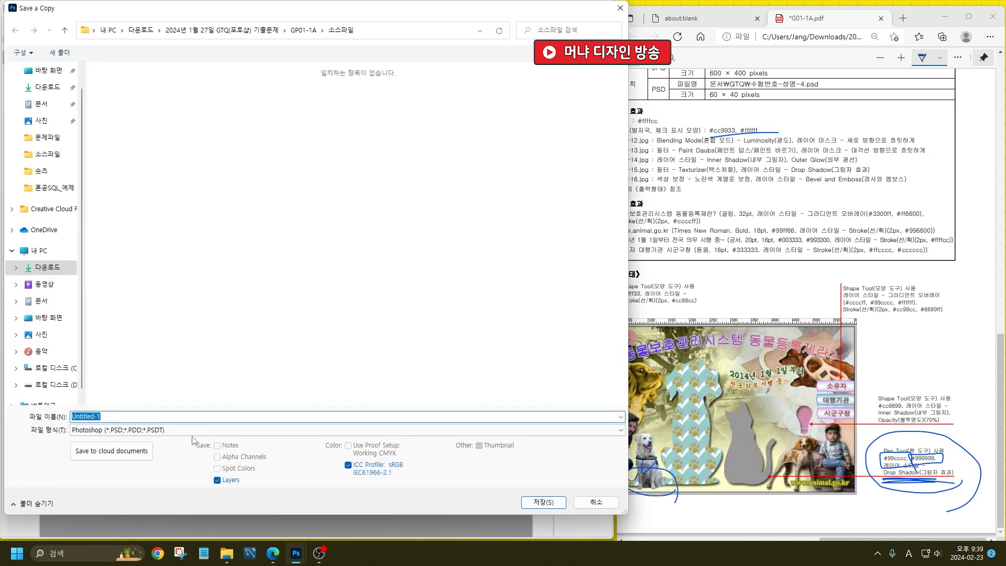
click(198, 432)
click(157, 317)
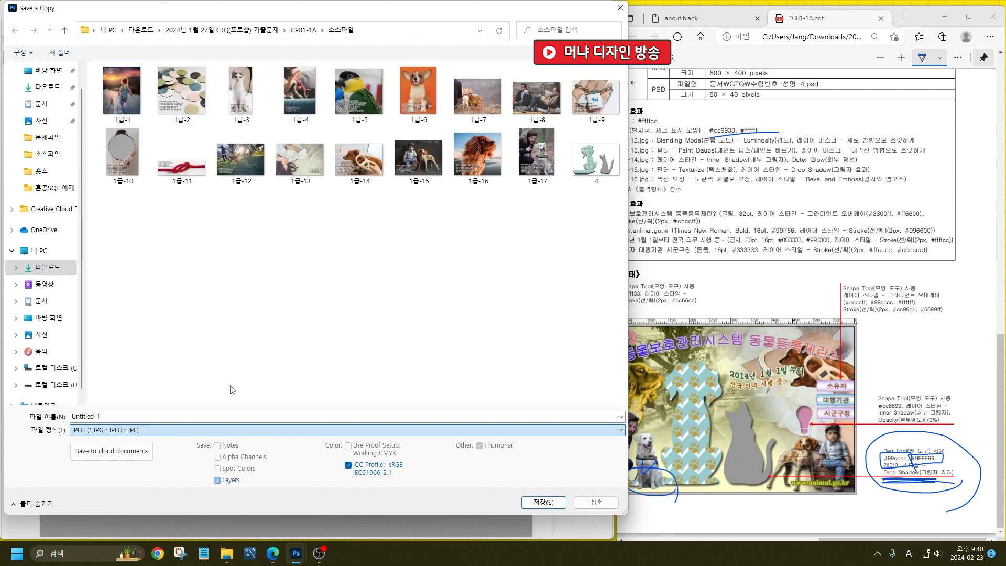
click(550, 504)
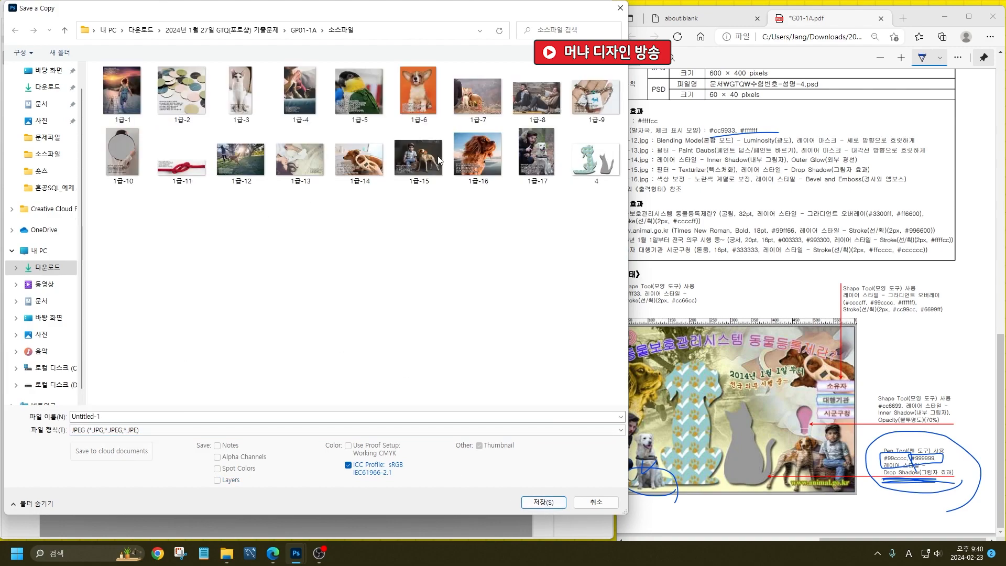
double_click(592, 160)
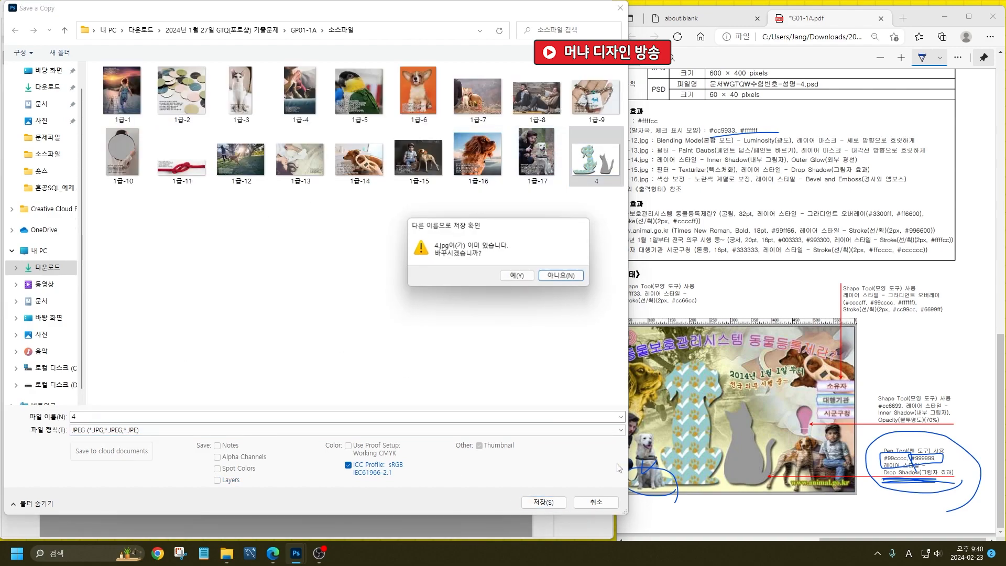
click(517, 276)
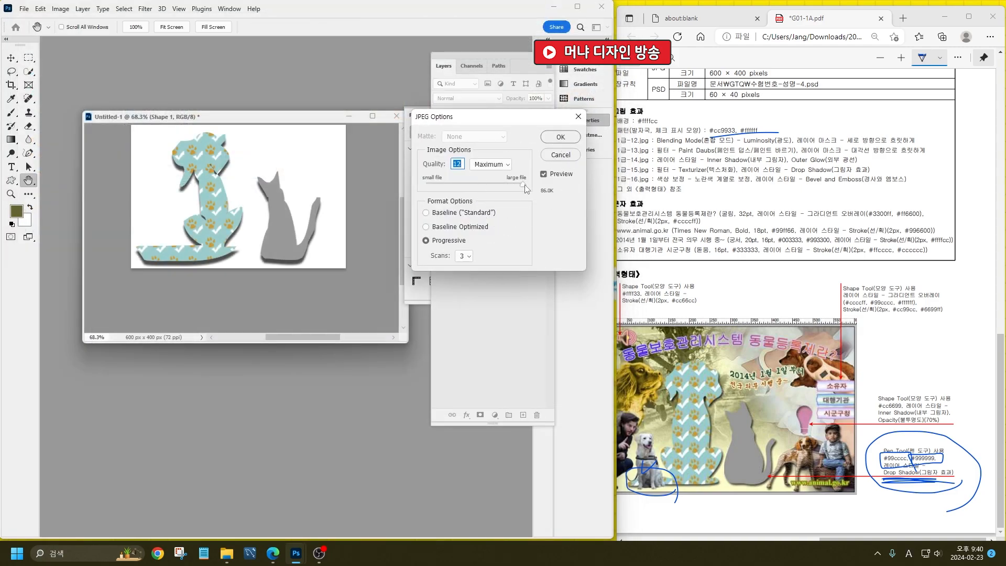
- Finish saving the JPEG copy at Maximum quality 12 in Progressive format with 3 scans
key(ctrl)
key(ctrl)
click(560, 136)
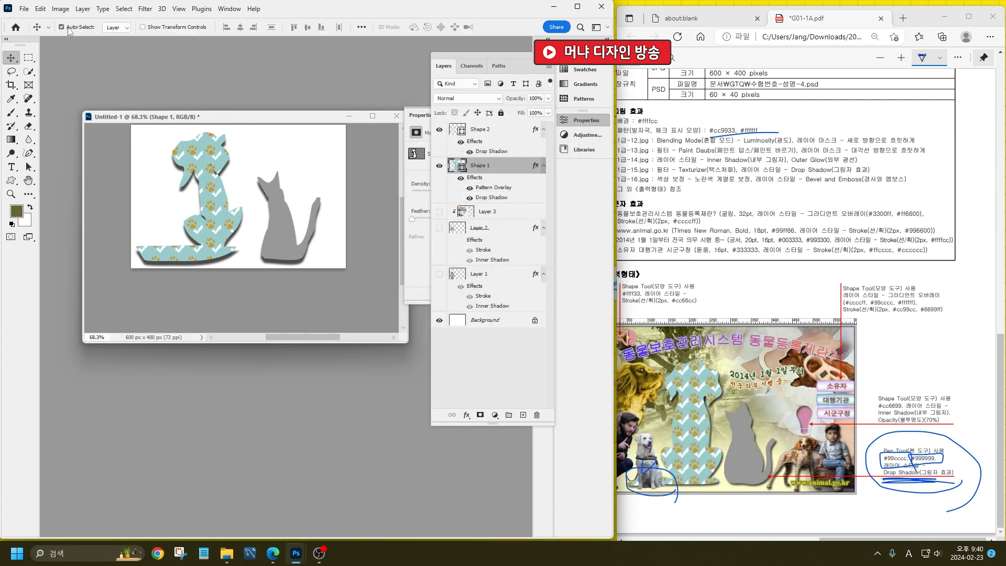
- Underline the required 60 × 40 pixel PSD size in the exam PDF and resize the image to 60 × 40 px
drag(703, 102, 766, 111)
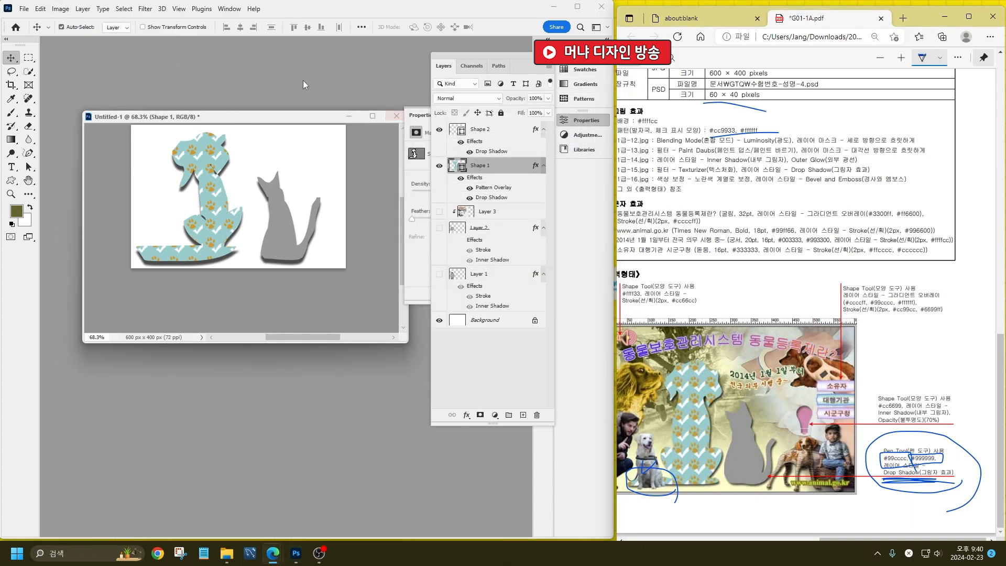
click(60, 9)
click(100, 90)
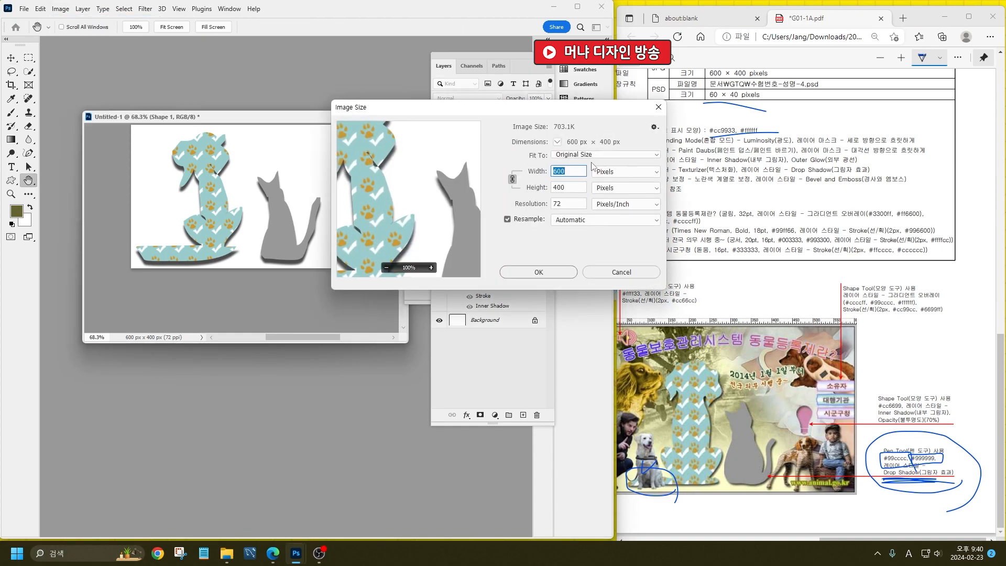
text(60)
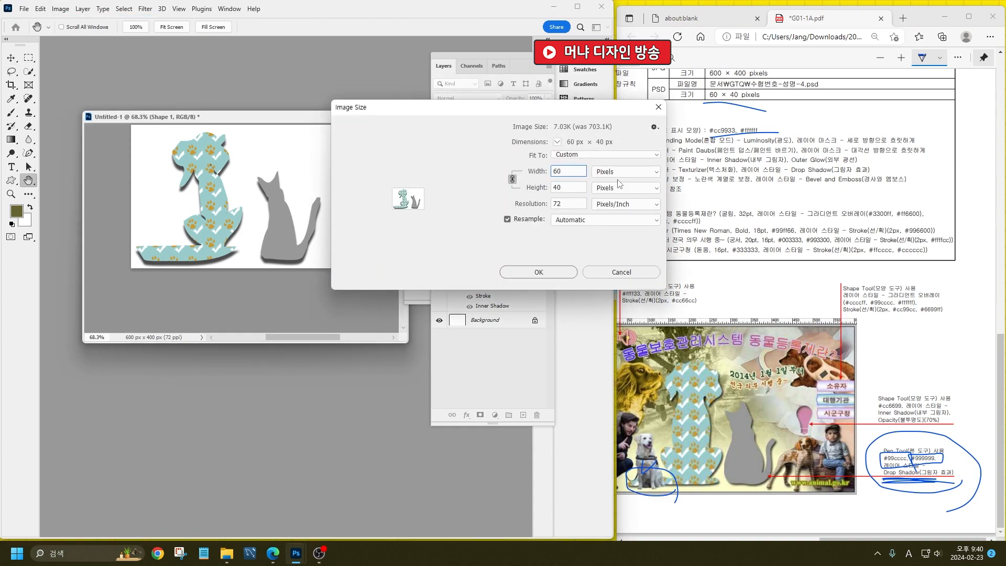
click(554, 268)
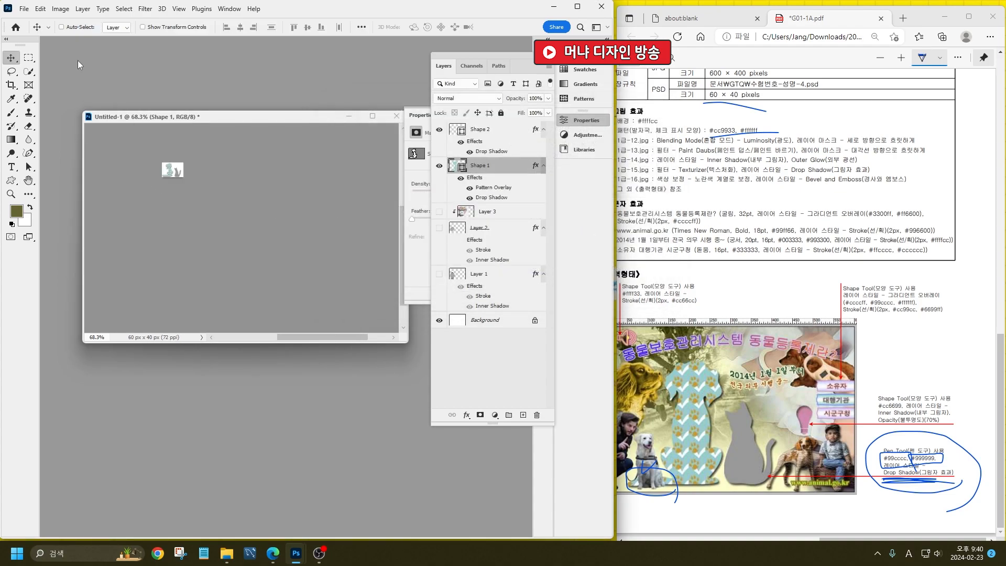
- Save the reduced image as a PSD file named 4 in the 소스파일 folder
key(ctrl+shift+s)
text(4)
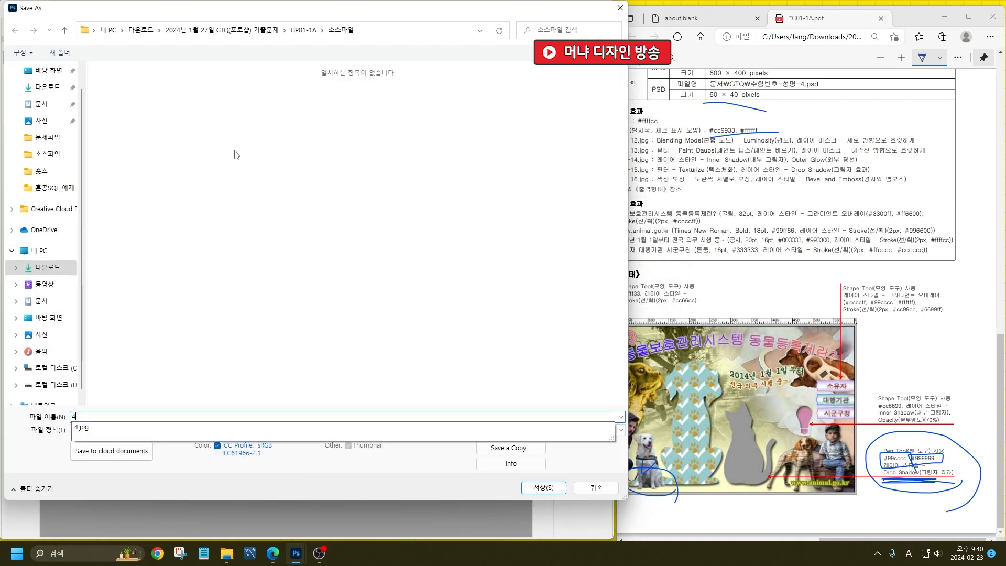
key(Return)
key(Return)
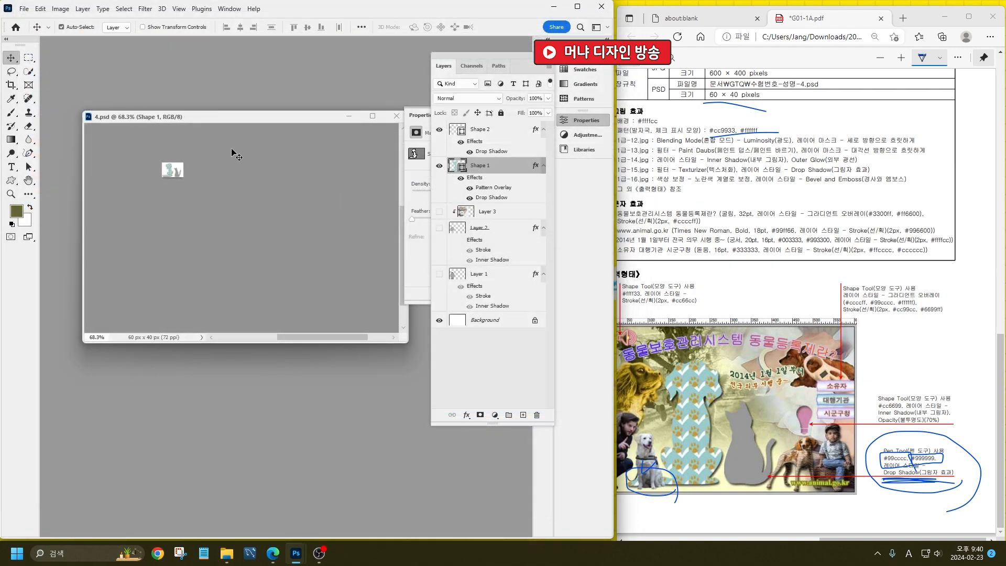
- Select the Background layer, examine the document's saved paths and put away the Properties panel
click(481, 322)
click(493, 69)
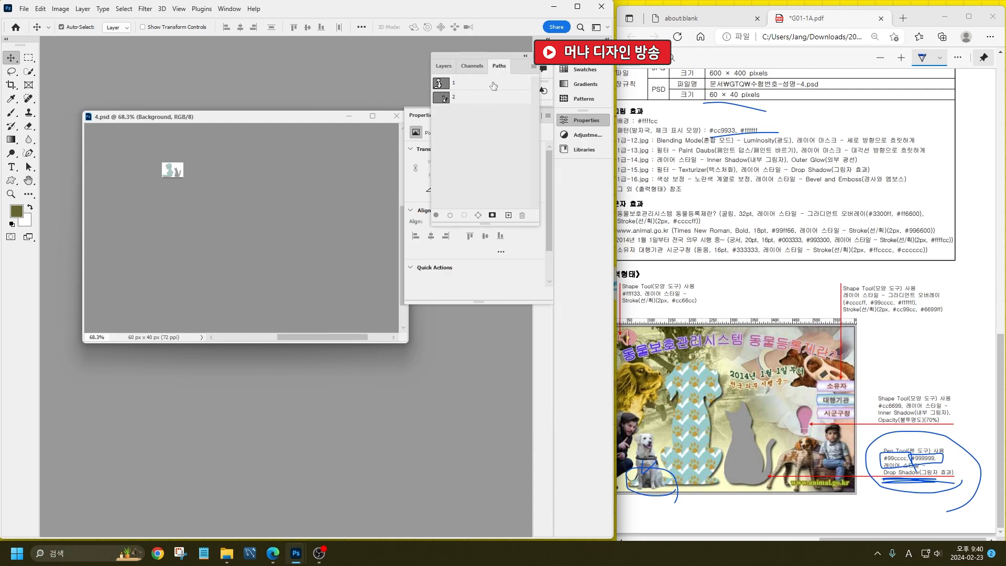
drag(495, 58, 508, 221)
click(534, 116)
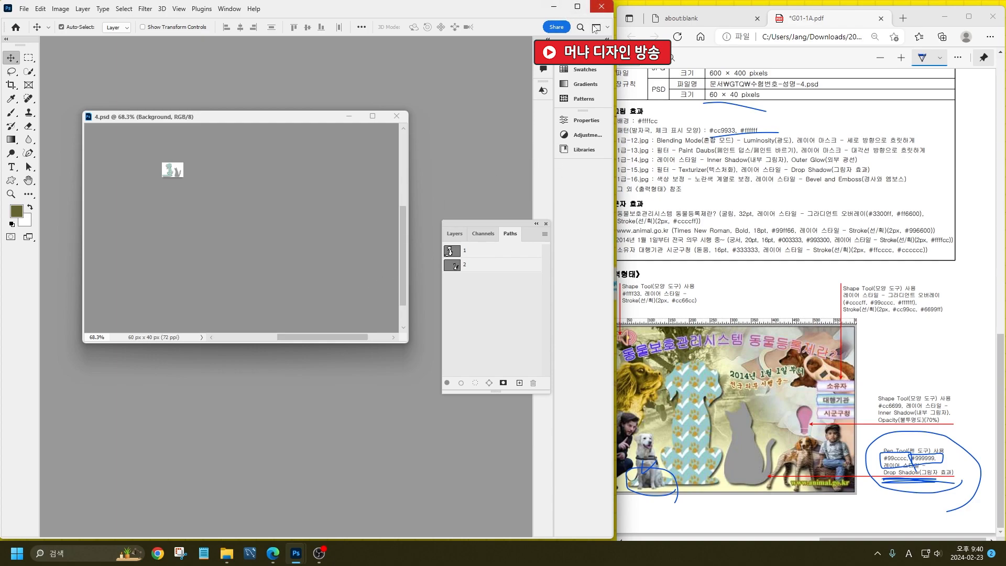
- Quit Photoshop without saving Untitled-2 and close the exam PDF browser window, discarding its annotations
click(601, 6)
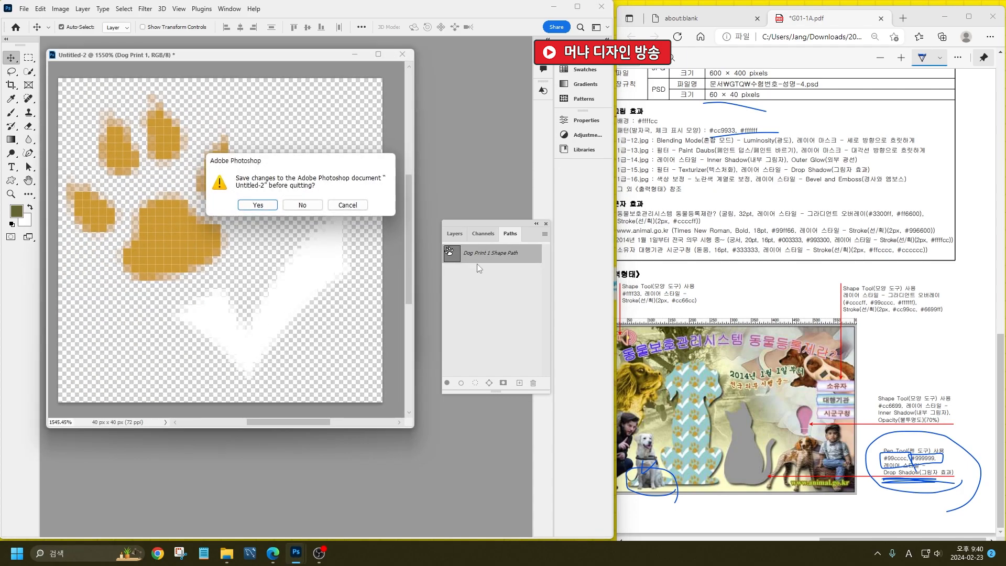
click(295, 207)
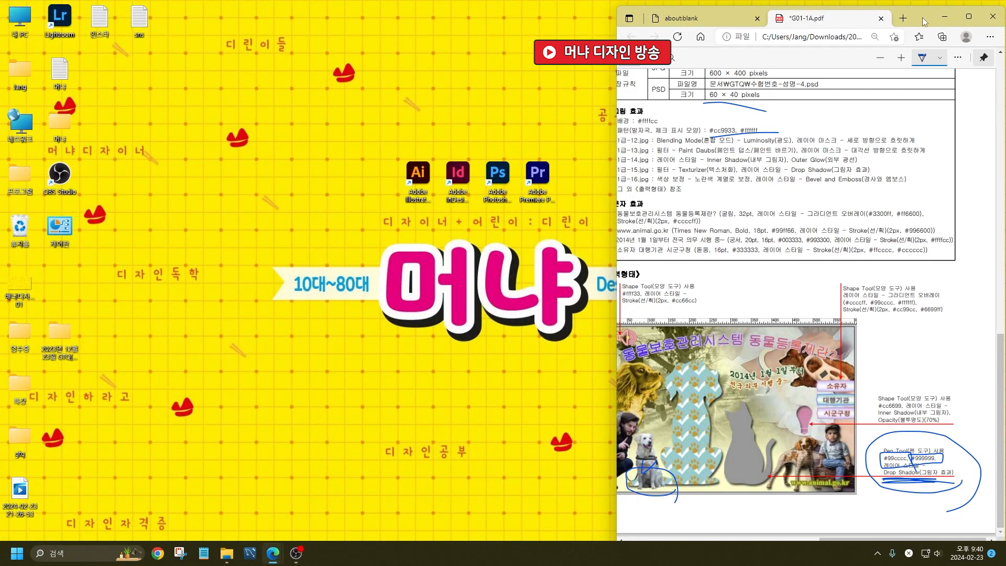
click(993, 17)
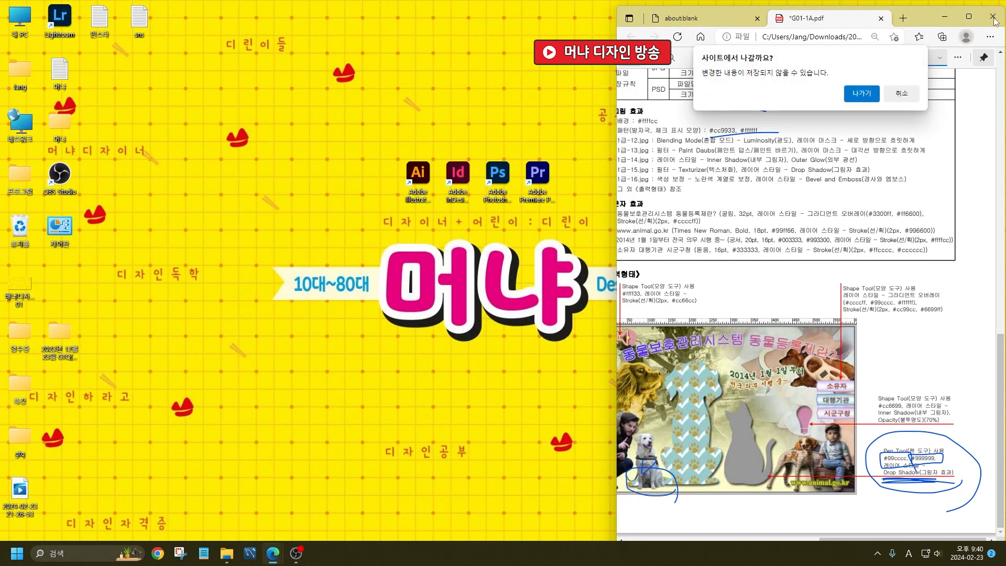
click(857, 95)
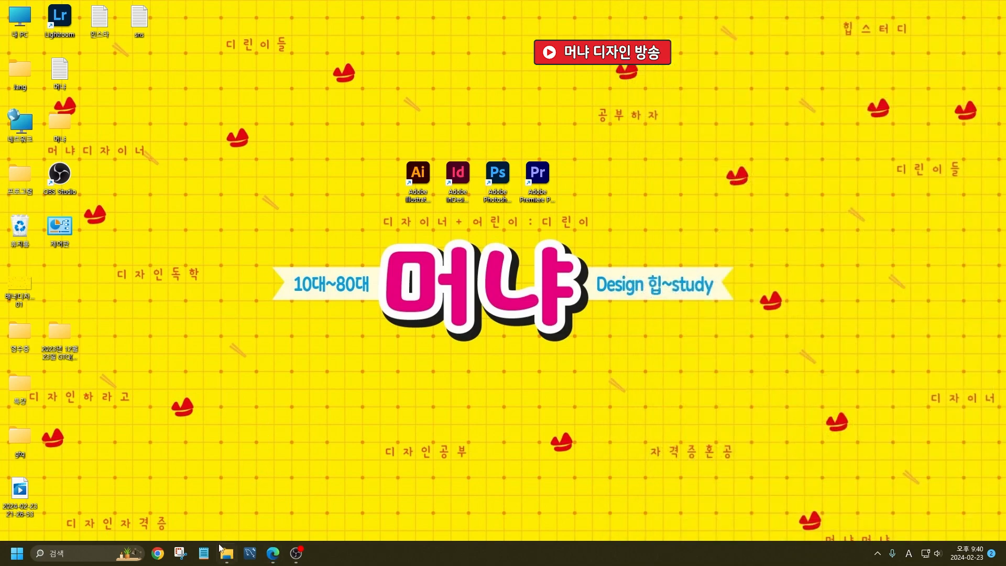
- Open the GI12-1A PDF from the 2023년 12월 23일 GTQi(일러스트) 기출문제 folder
click(221, 549)
click(334, 87)
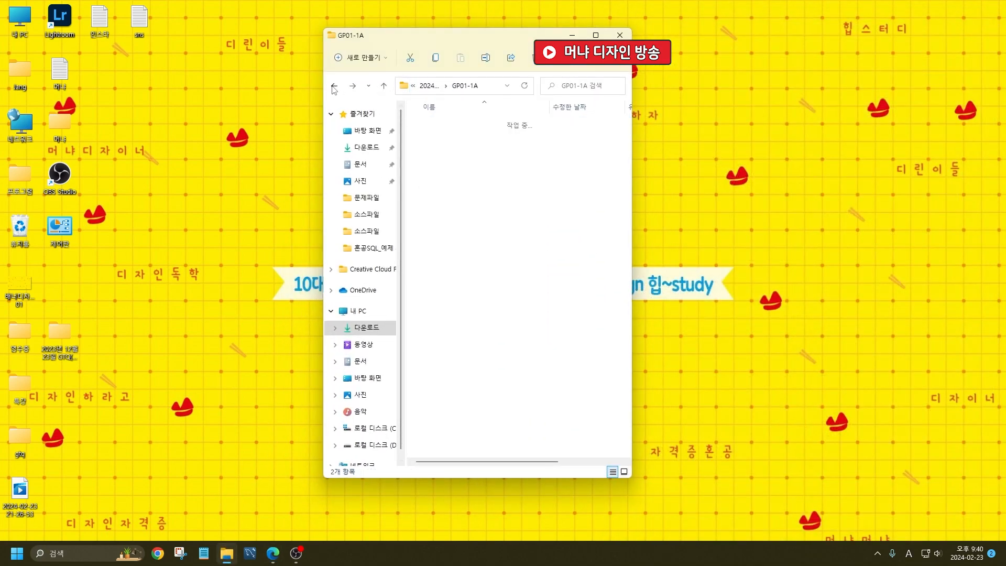
click(334, 86)
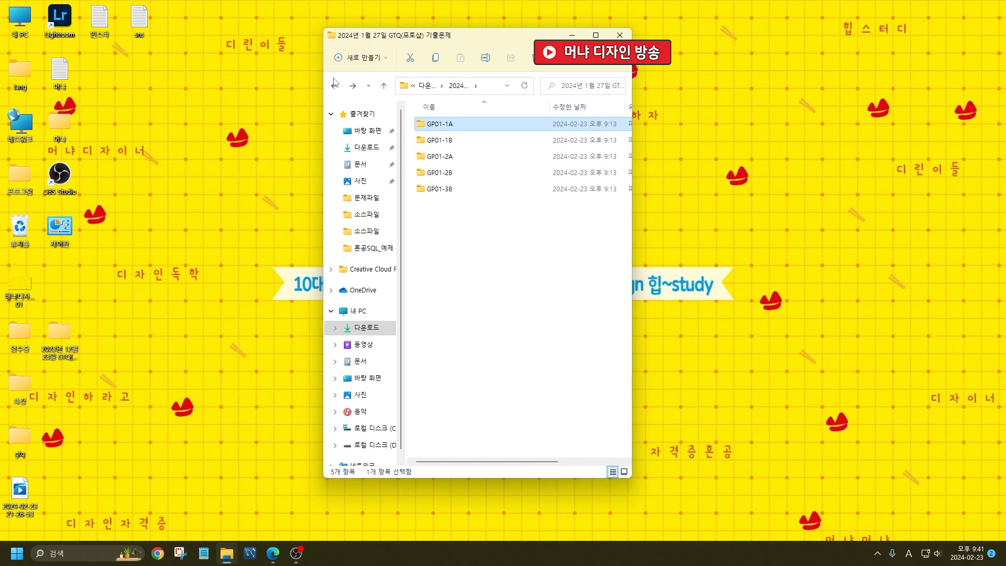
click(334, 85)
click(428, 152)
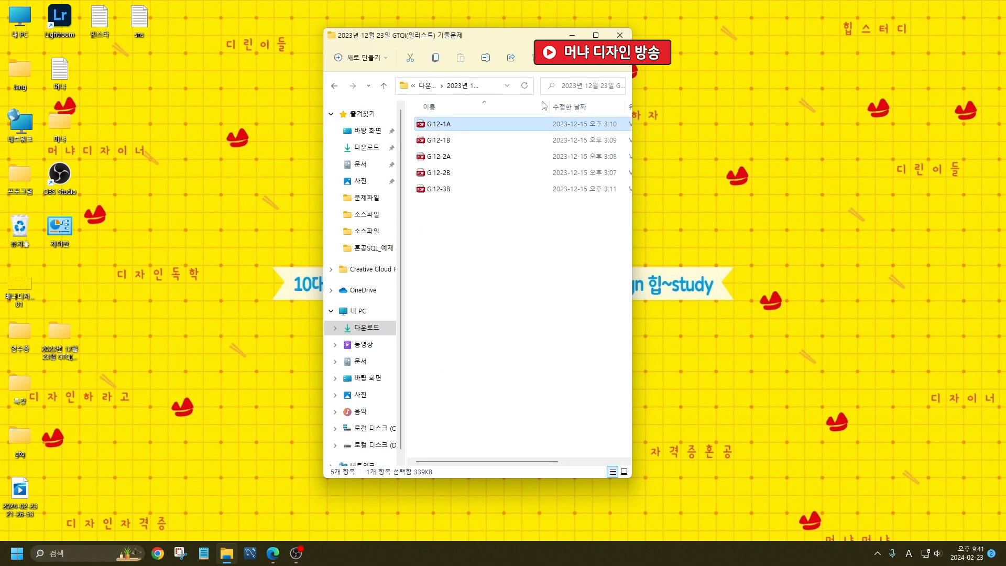
double_click(487, 124)
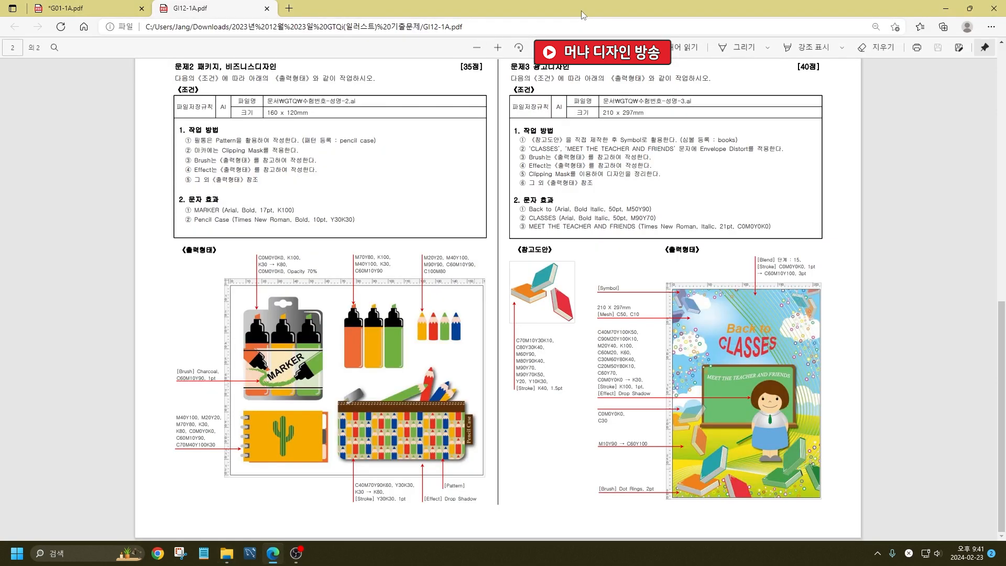
- Restore the PDF window to half the screen, minimize the file window and launch Illustrator
double_click(581, 10)
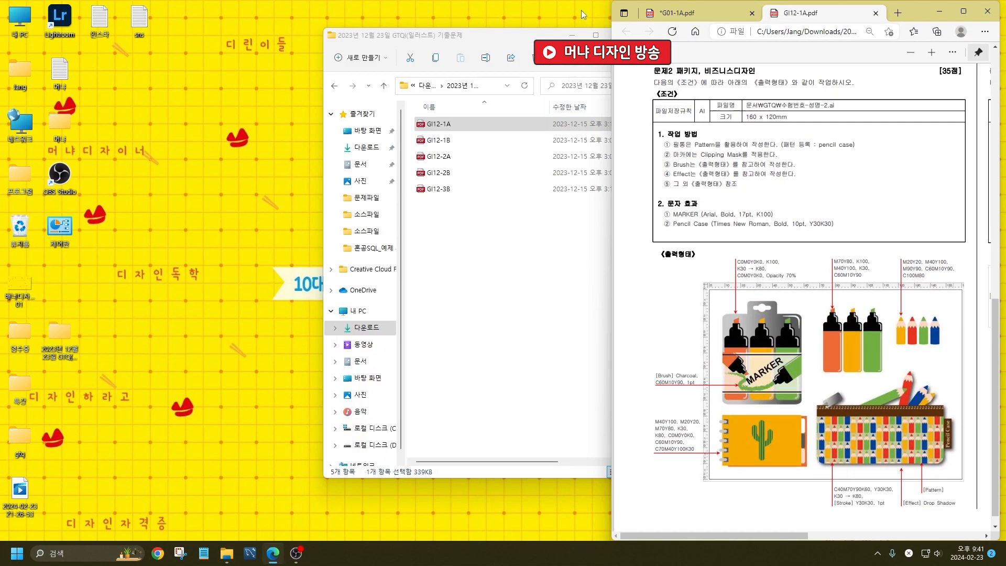
click(572, 35)
click(335, 368)
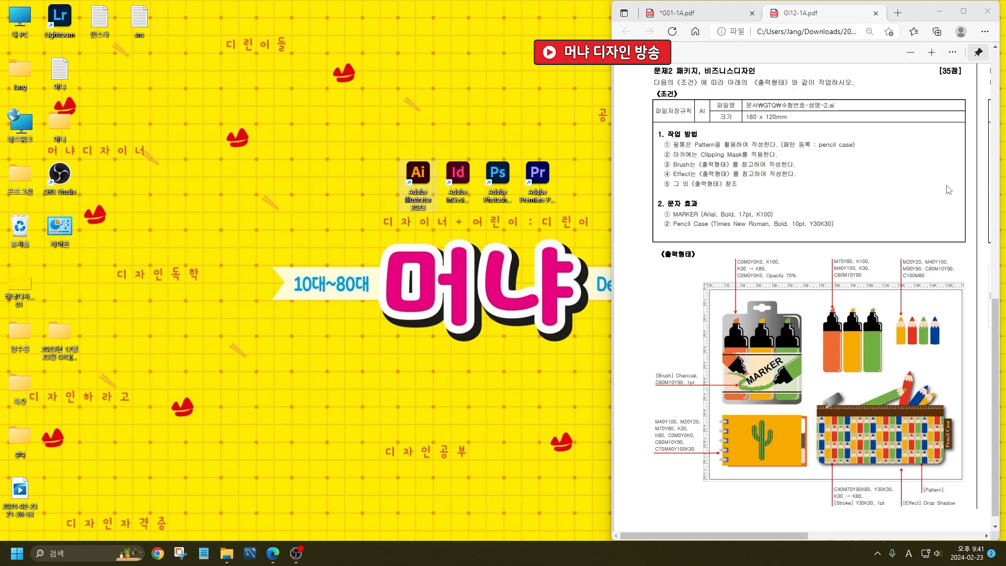
- Maximize the exam sheet, go to its answer instructions and circle the unit mm(밀리미터) with the drawing pen
click(823, 395)
scroll(823, 396, down, 5)
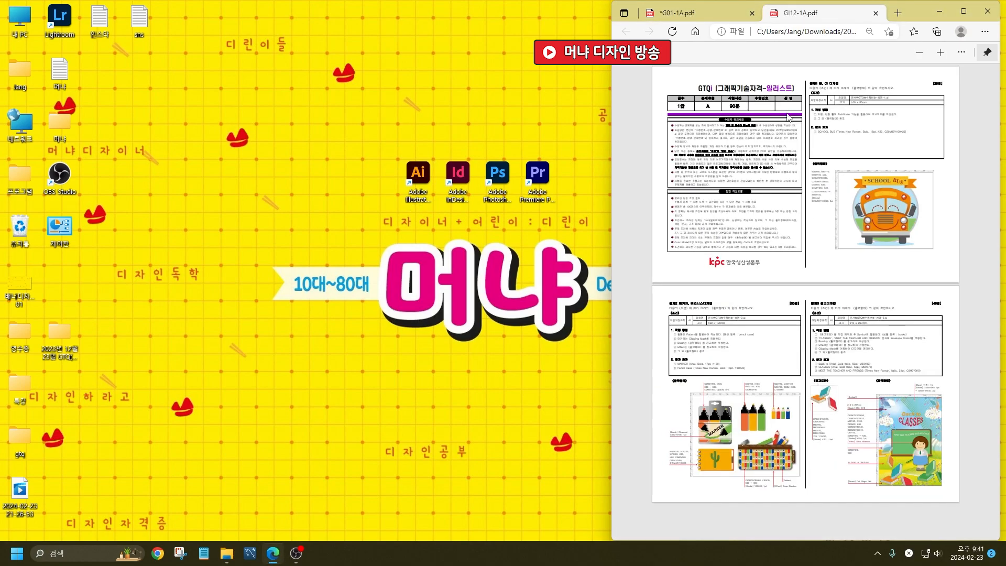
scroll(777, 98, up, 5)
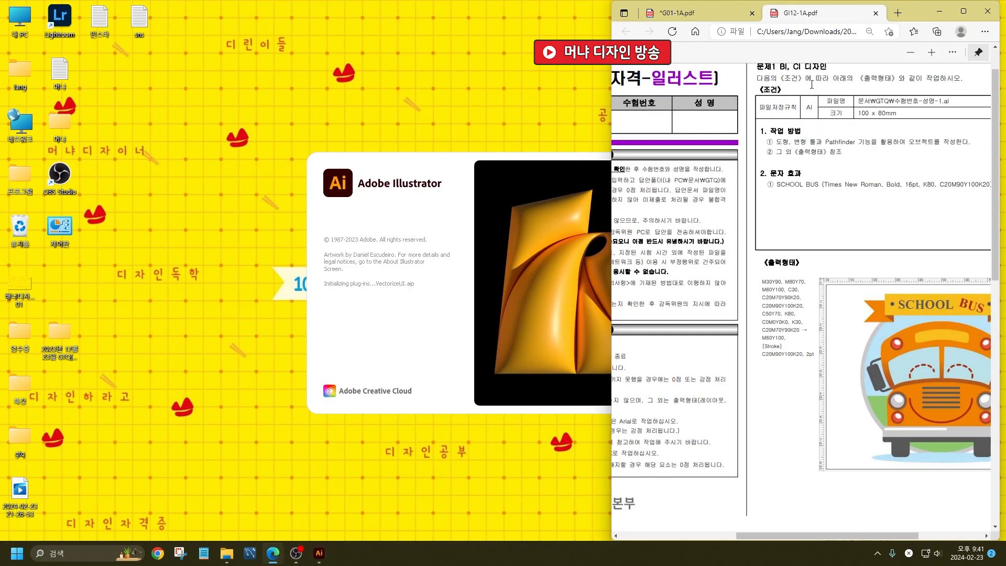
double_click(919, 17)
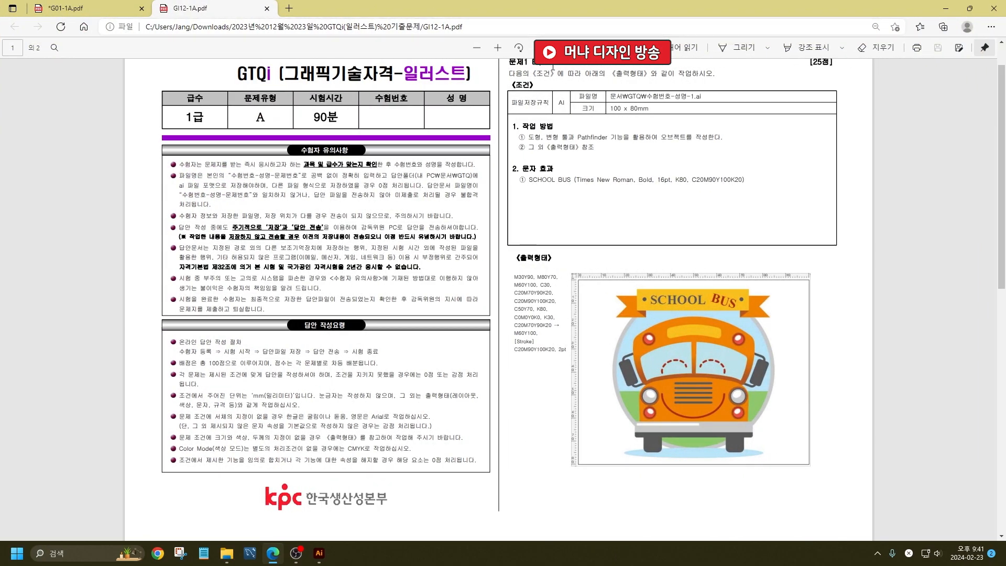
click(739, 47)
mouse_move(390, 113)
mouse_down()
mouse_move(424, 97)
mouse_move(489, 104)
mouse_up()
scroll(227, 489, up, 5)
mouse_move(193, 262)
mouse_down()
mouse_move(107, 266)
mouse_move(239, 245)
mouse_move(230, 300)
mouse_up()
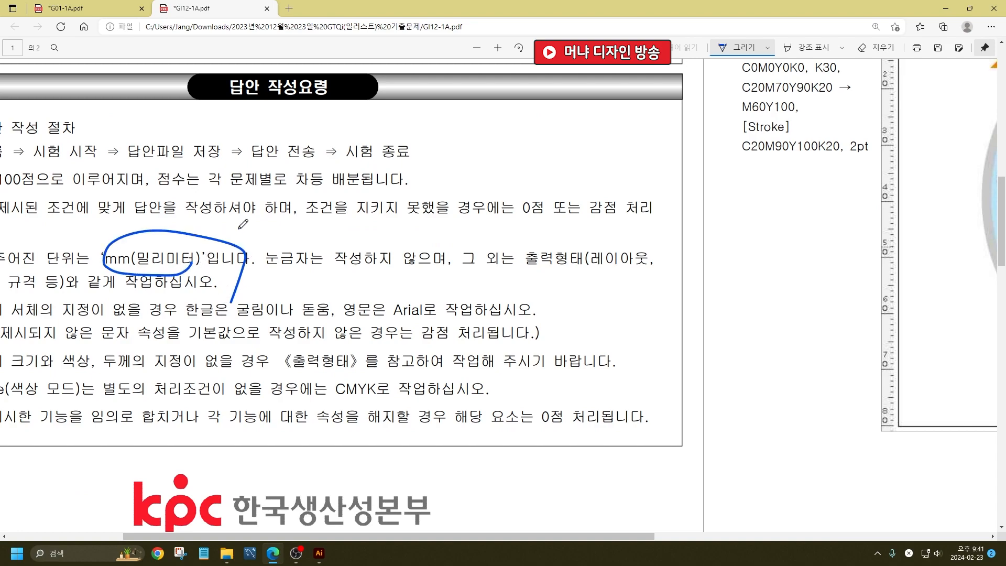
- Draw a box around the CMYK color mode requirement and handwrite 300 beside that line
scroll(157, 386, left, 5)
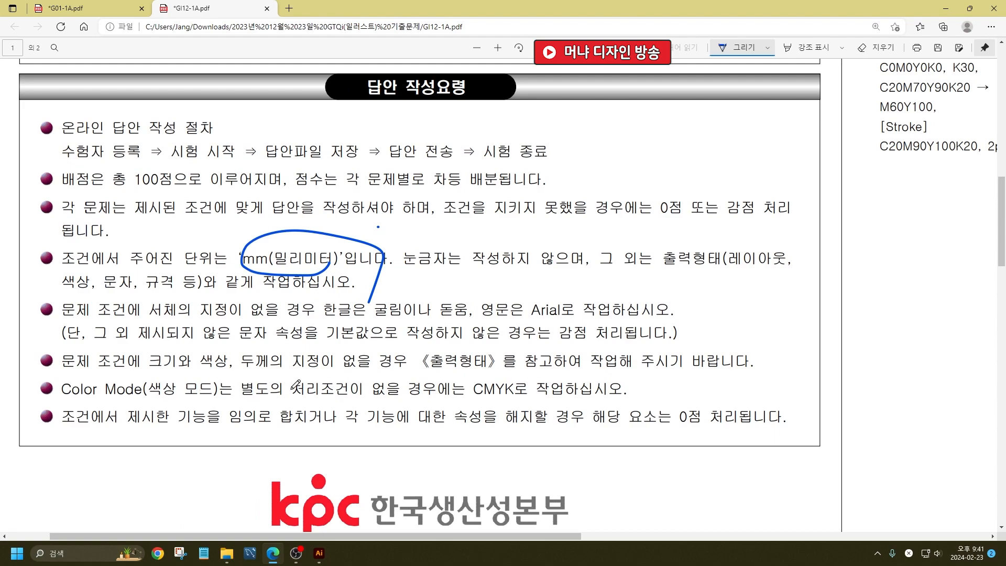
mouse_move(466, 407)
mouse_down()
mouse_move(542, 392)
mouse_move(512, 360)
mouse_move(445, 385)
mouse_move(460, 433)
mouse_up()
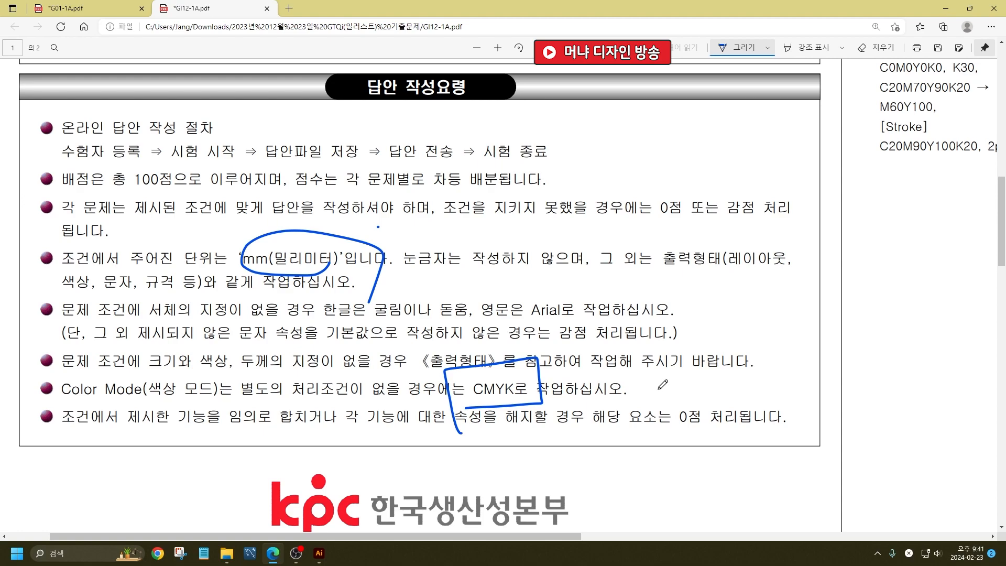
mouse_move(651, 384)
mouse_down()
mouse_move(656, 412)
mouse_move(665, 391)
mouse_move(689, 402)
mouse_up()
- Bring the exam sheet to problems 2 and 3 and fit the Illustrator window beside it, stretched down to the taskbar
drag(501, 537, 839, 521)
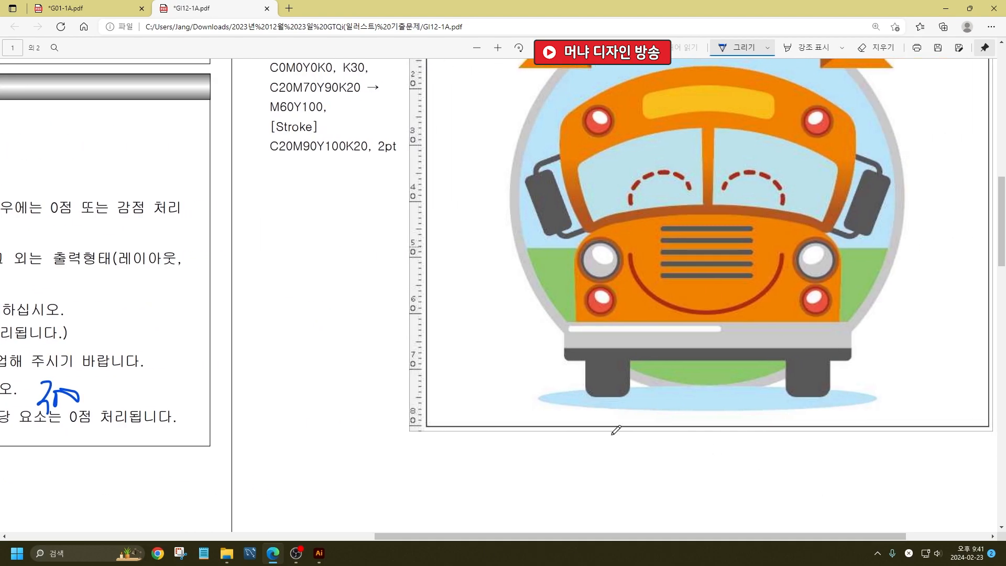
scroll(483, 393, down, 4)
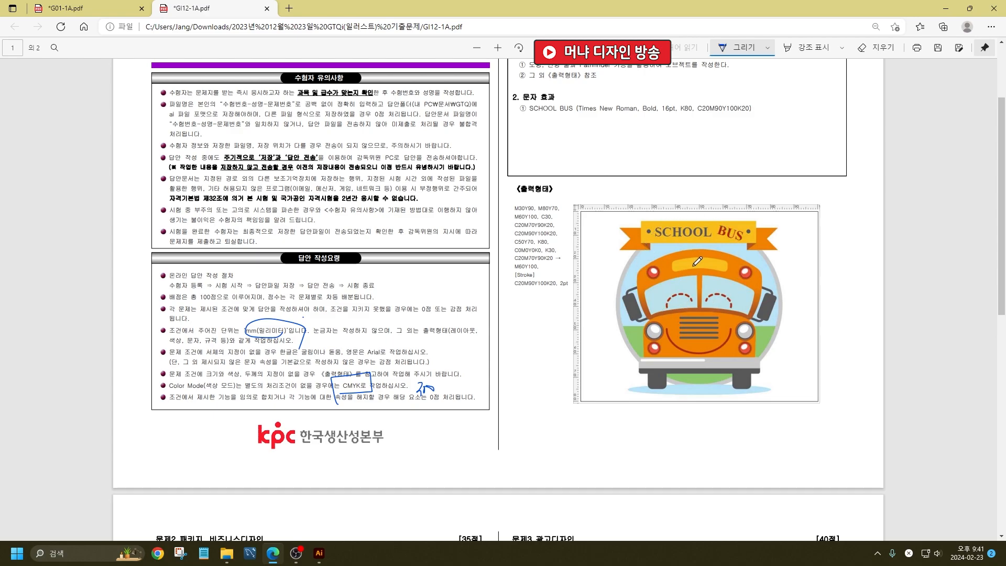
scroll(697, 261, down, 10)
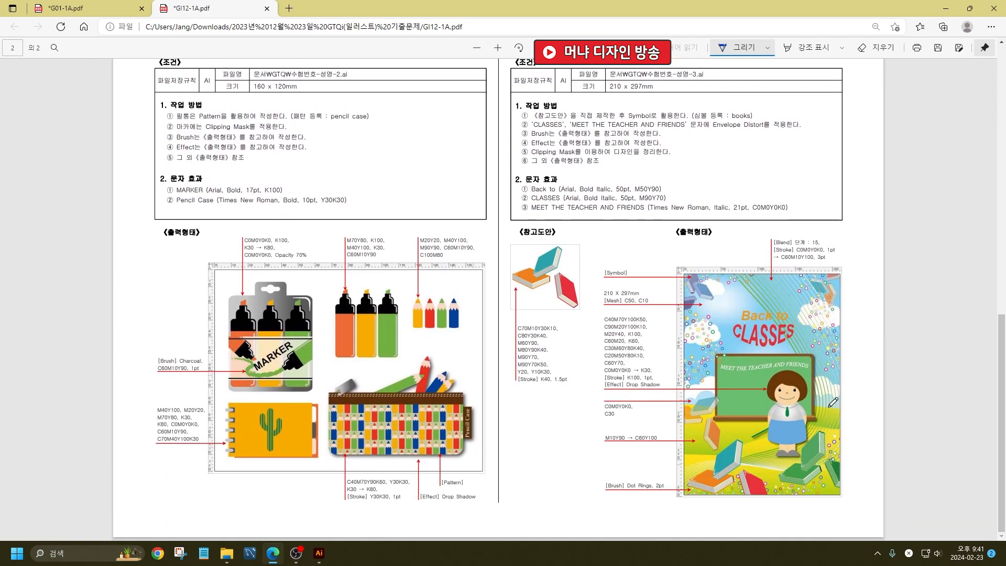
click(946, 8)
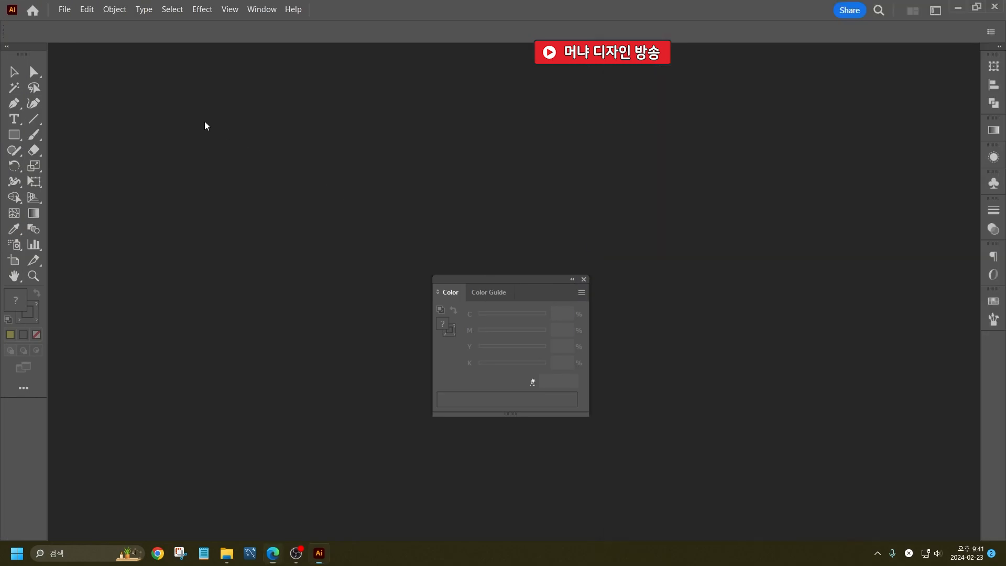
double_click(449, 5)
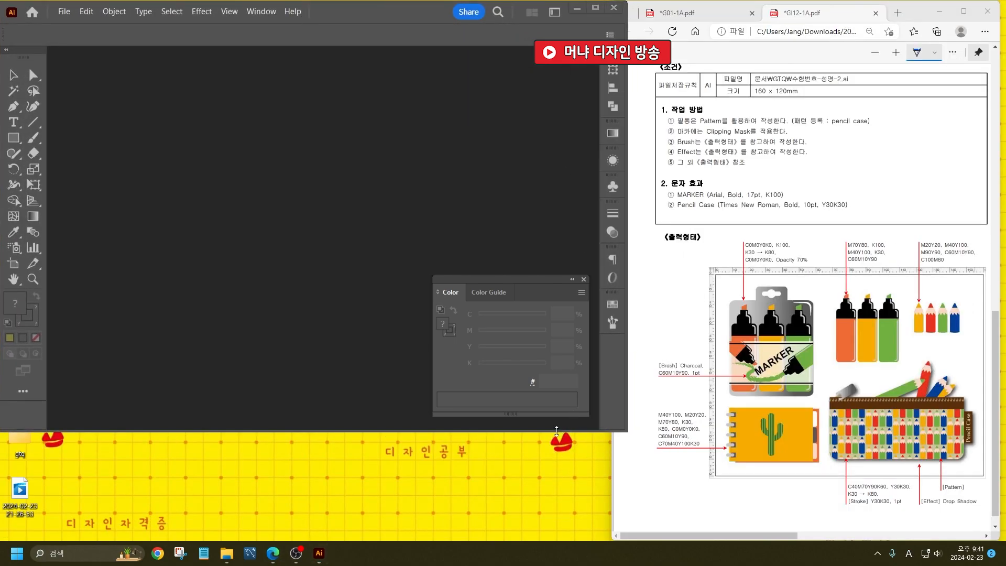
drag(553, 432, 551, 533)
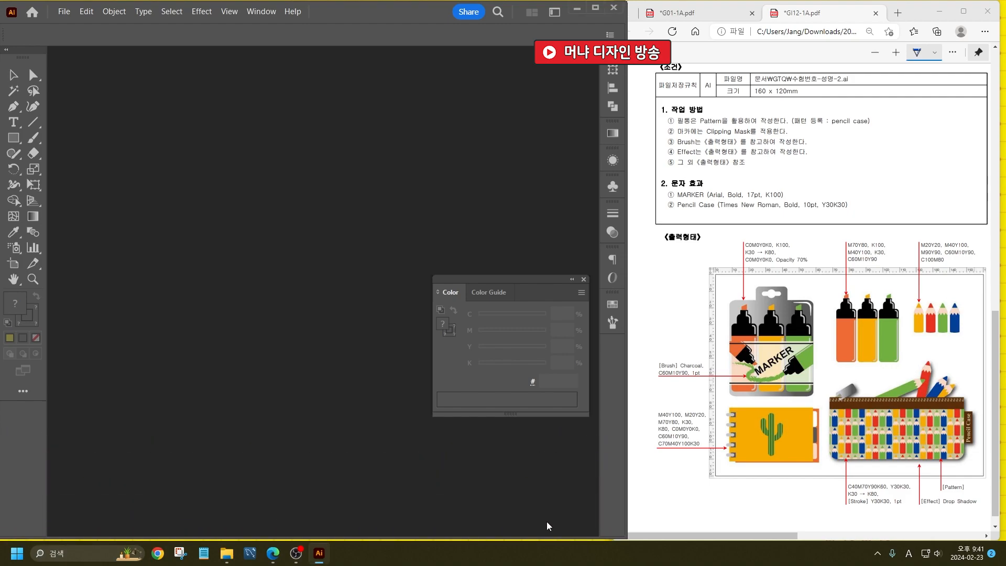
- Review the Units and Type preferences, including the option for showing font names in English, and close them unchanged
key(ctrl+k)
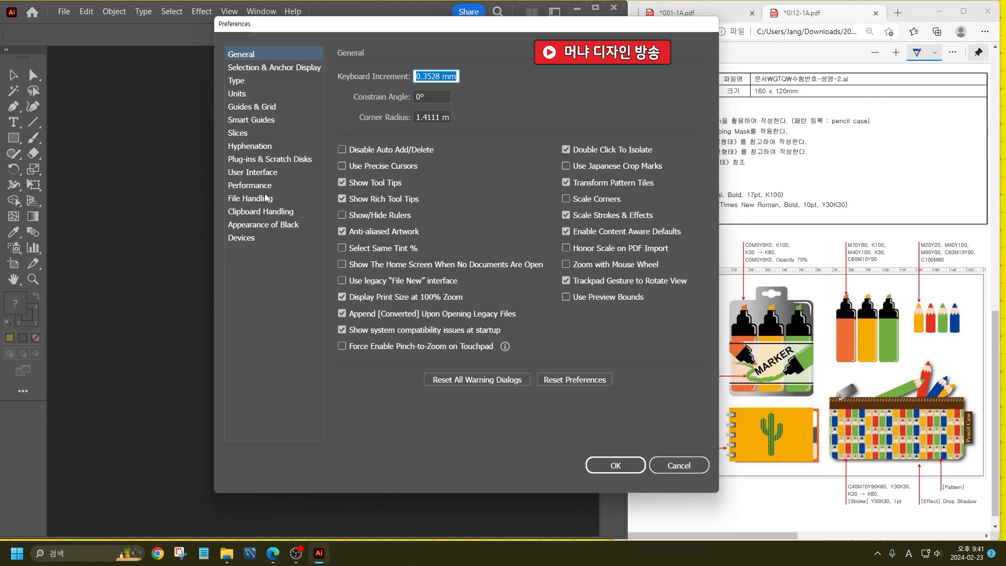
click(236, 94)
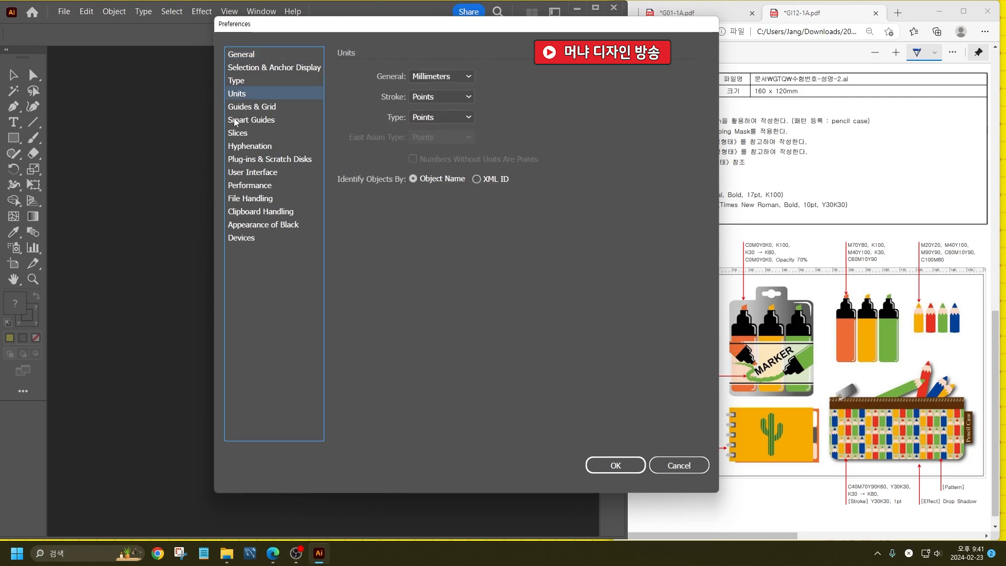
click(237, 82)
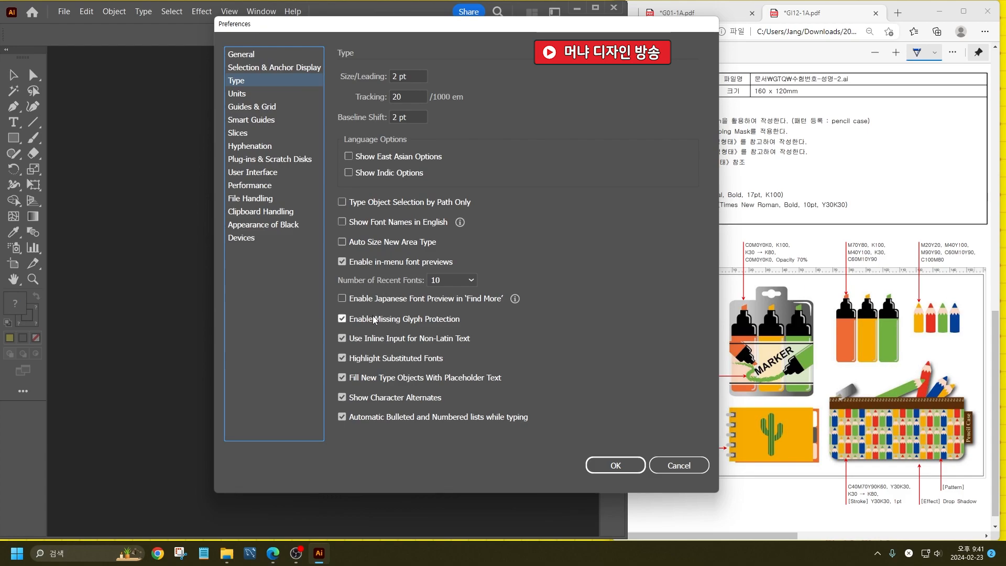
key(ctrl)
key(ctrl)
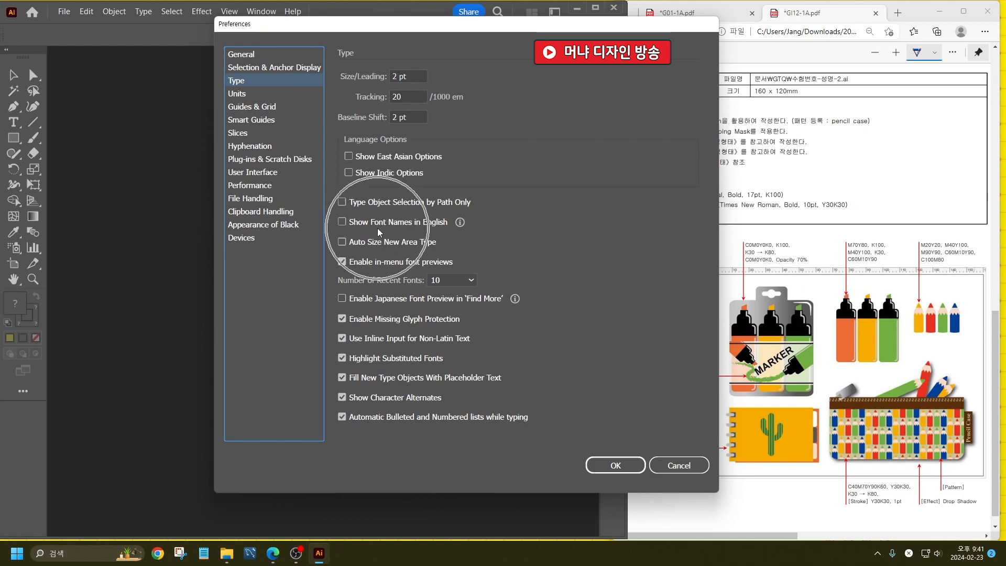
key(ctrl)
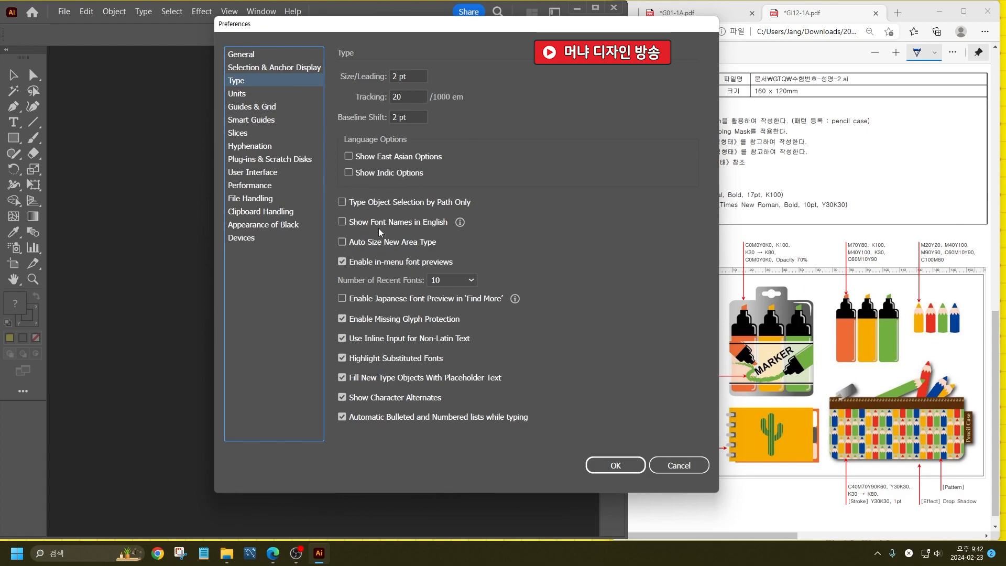
key(Escape)
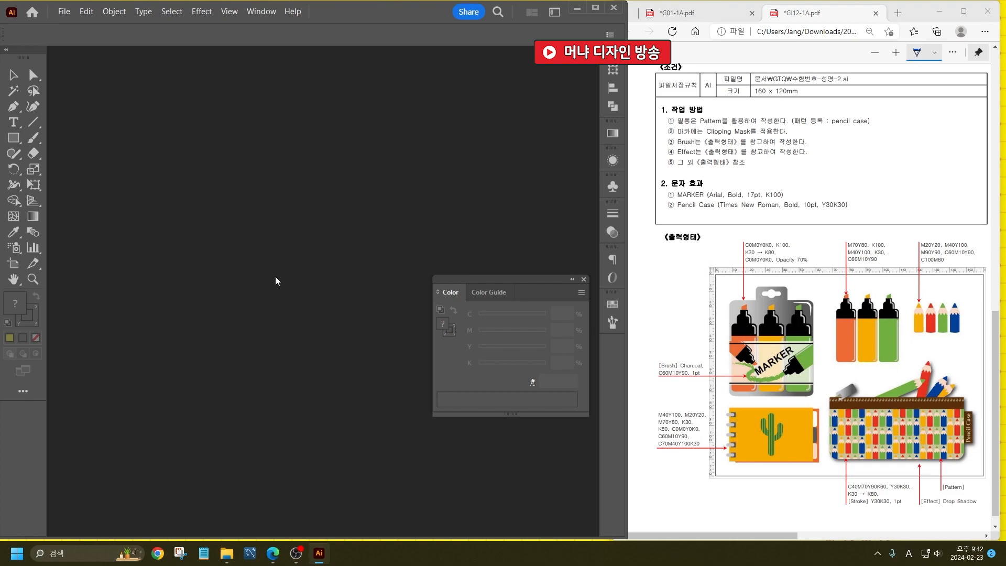
- Create a new A4 portrait document named 3, 210 x 297 mm in CMYK color mode
key(ctrl+n)
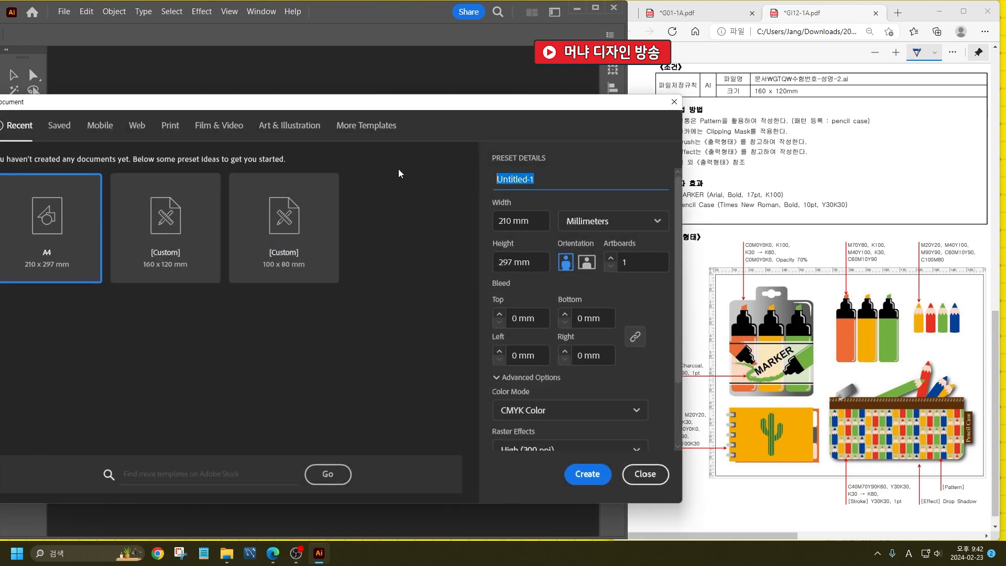
text(3)
key(Tab)
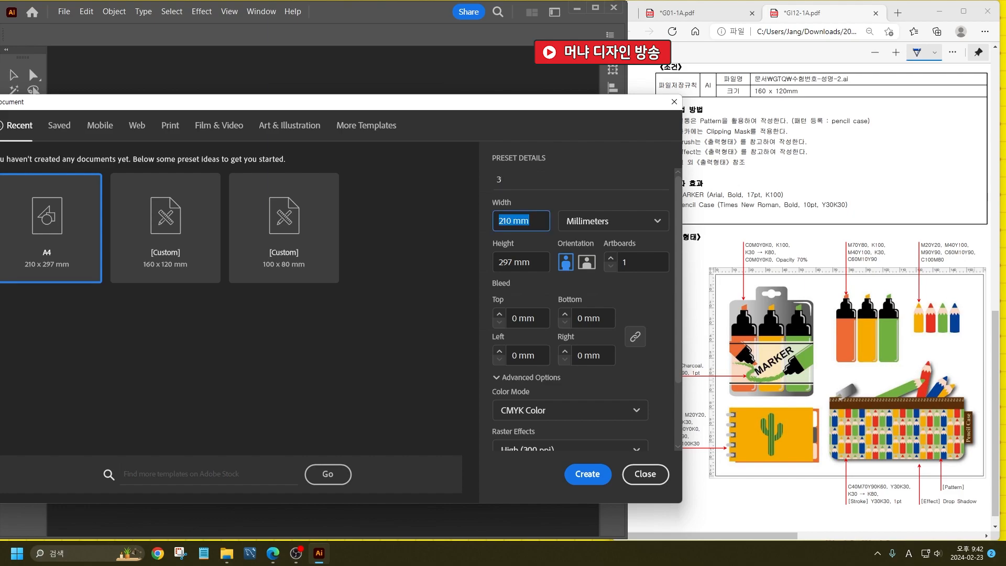
key(Return)
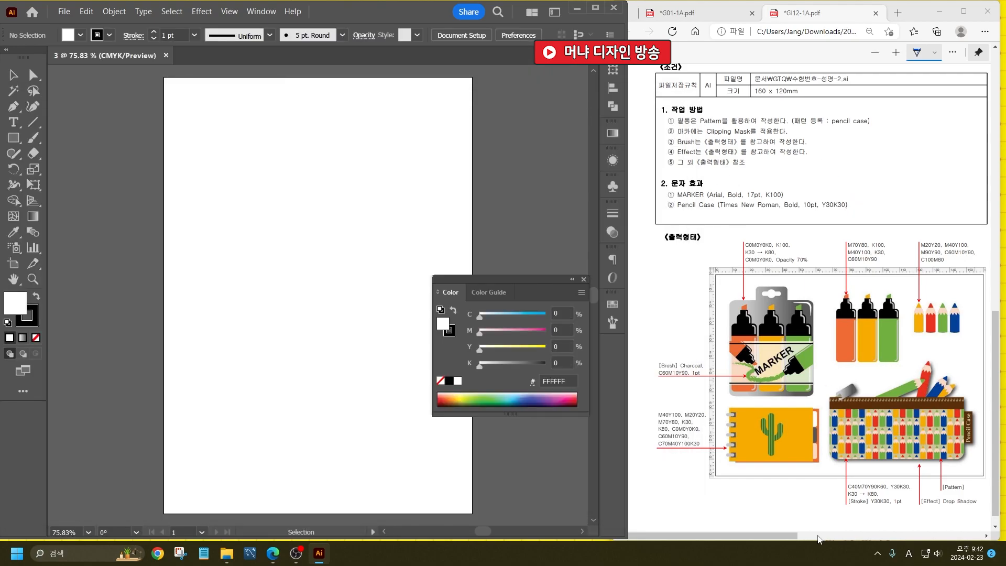
key(a)
- Create a second new CMYK document 160 mm wide and 120 mm high
key(ctrl+n)
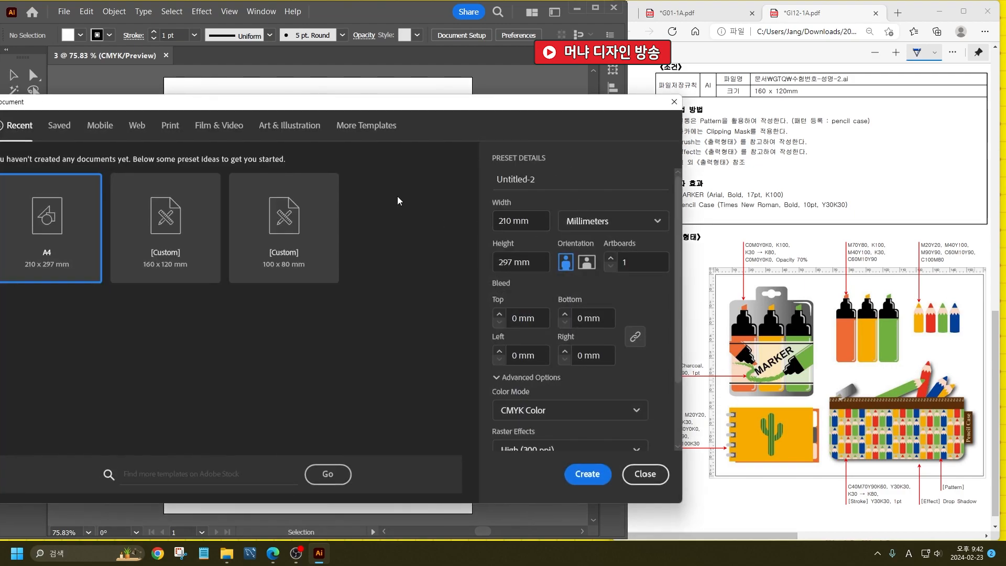
click(534, 222)
text(160)
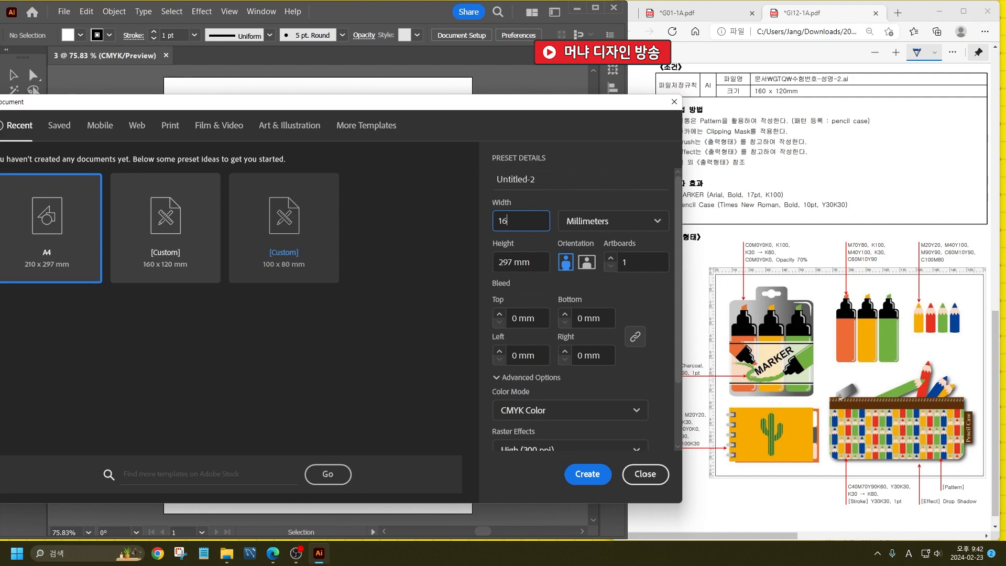
key(Tab)
text(120)
key(Return)
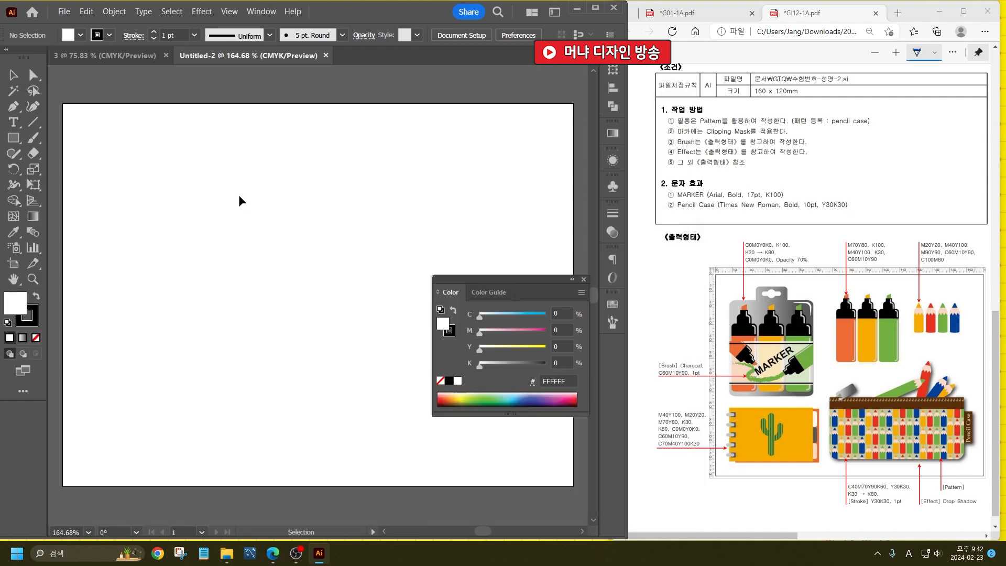
- Return to document 3, show problem 3 on the exam sheet and circle its 210 X 297mm [Mesh] C50, C10 note
click(141, 58)
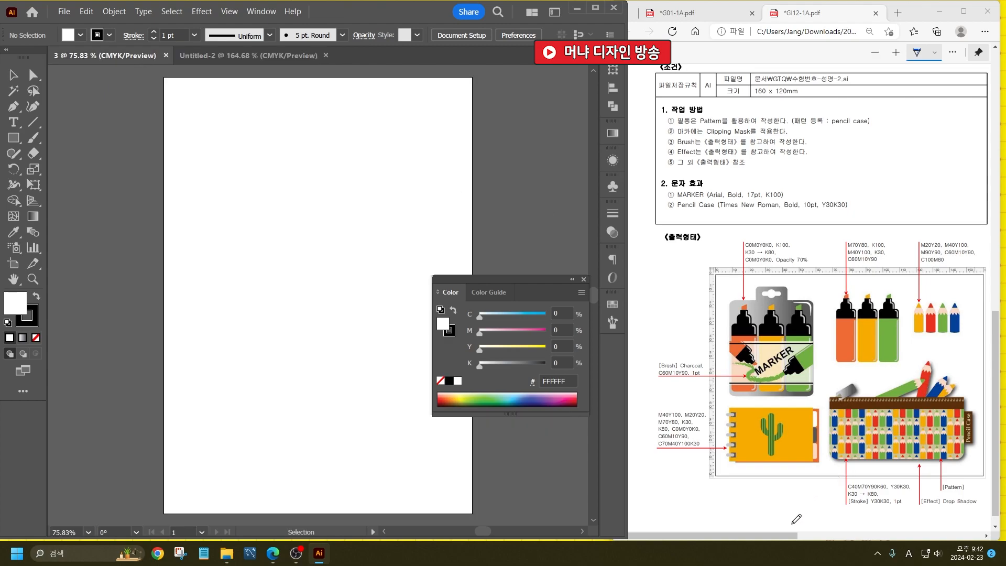
key(alt+Tab)
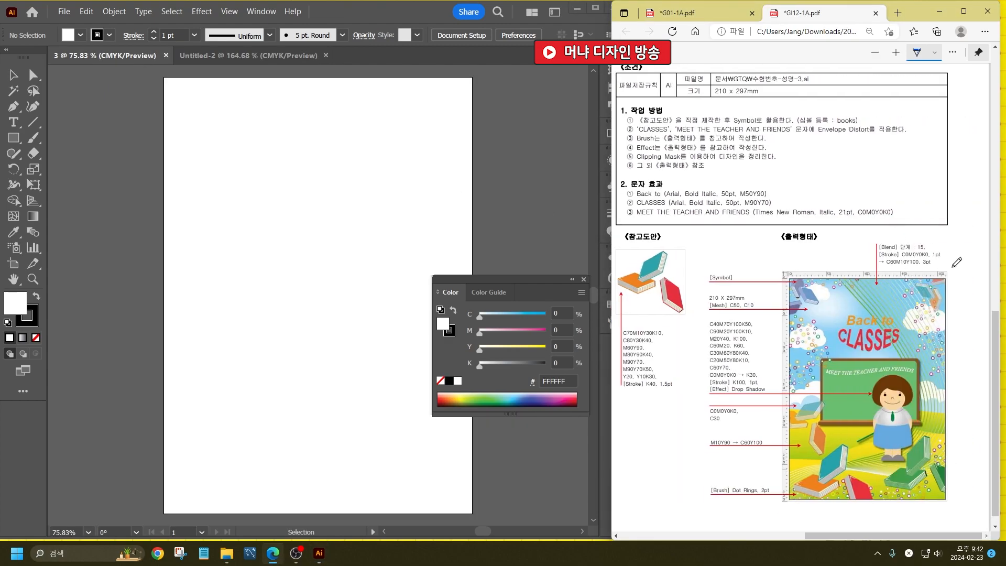
mouse_move(766, 312)
mouse_down()
mouse_move(704, 291)
mouse_move(768, 315)
mouse_up()
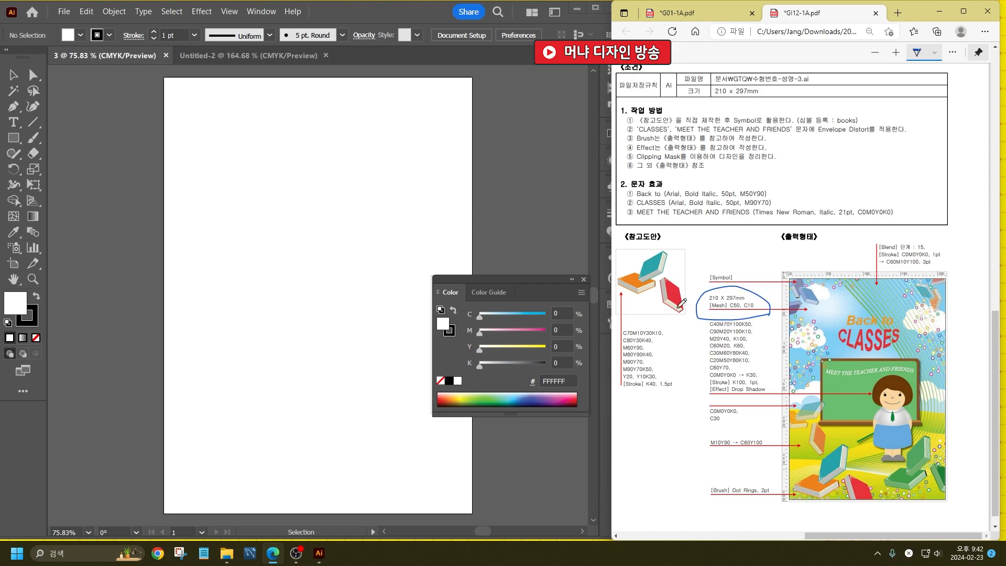
- Create a 210 x 297 mm rectangle in document 3 and set its fill to C50
click(15, 141)
click(249, 212)
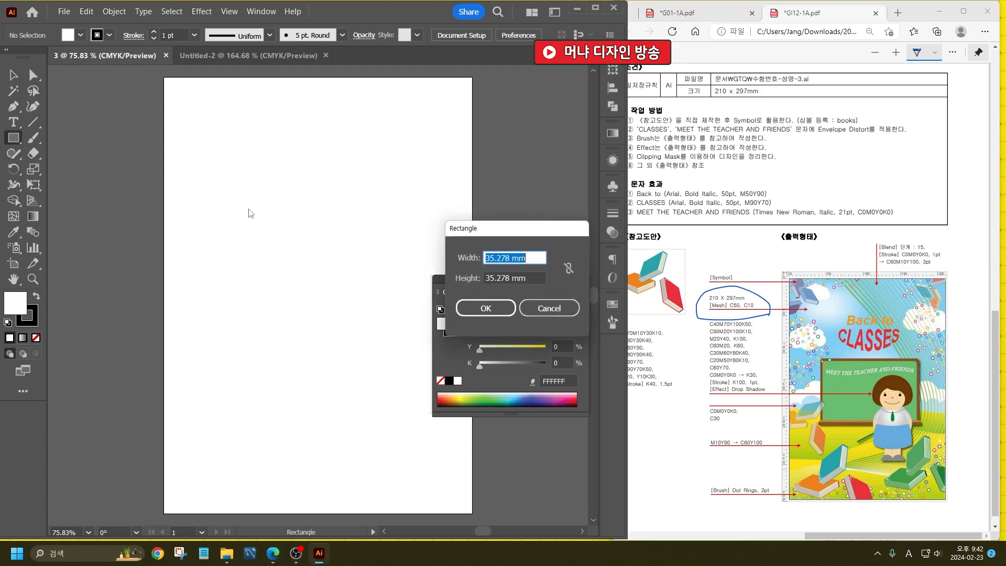
text(210)
key(Tab)
text(2)
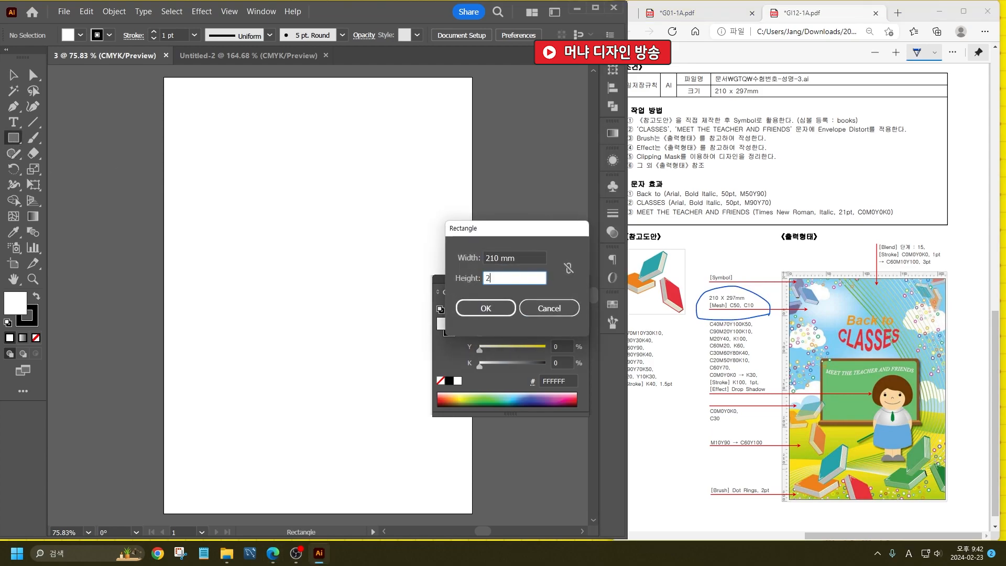
key(Return)
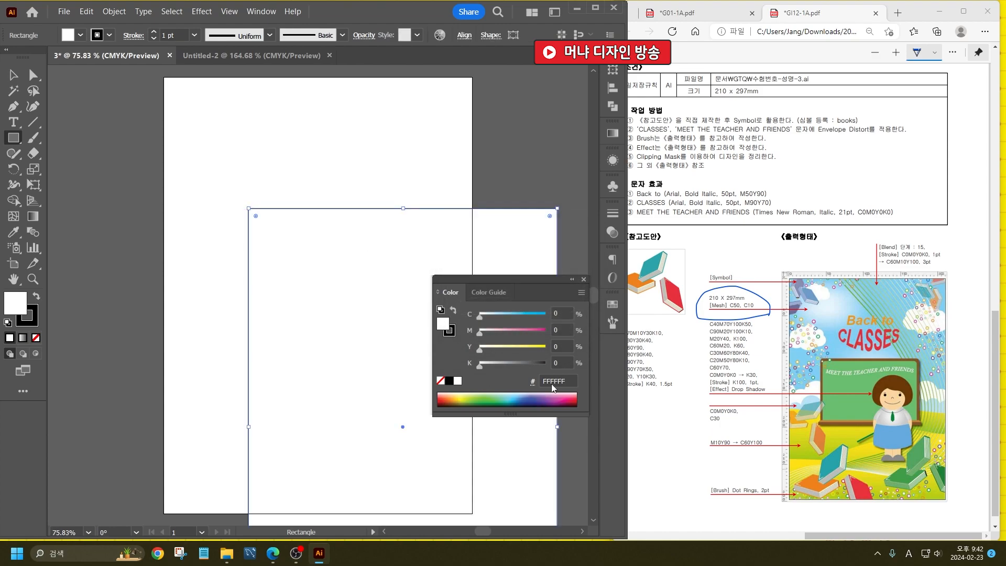
click(564, 313)
text(50)
key(Return)
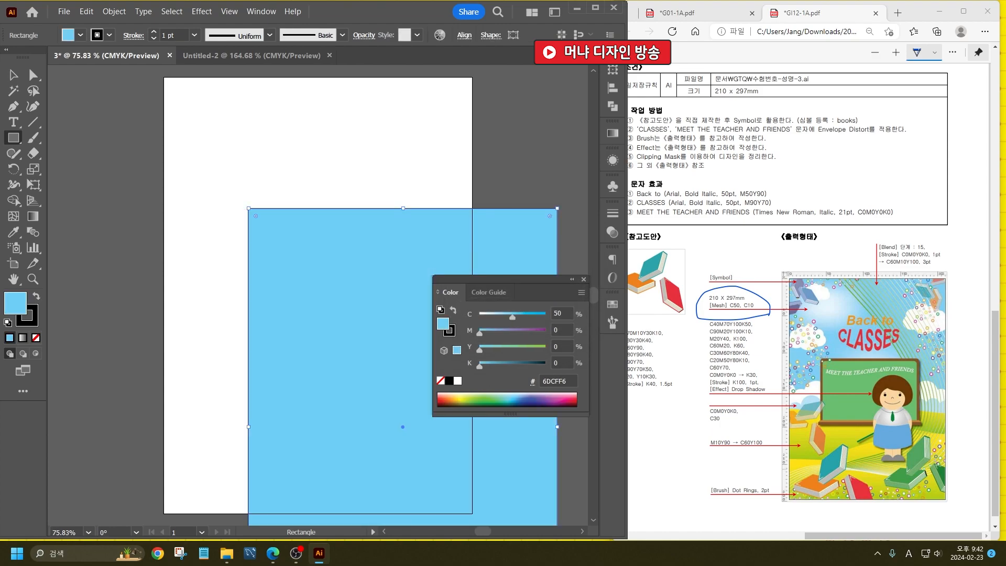
- Center the blue rectangle horizontally and vertically on the artboard, and deselect it
click(15, 76)
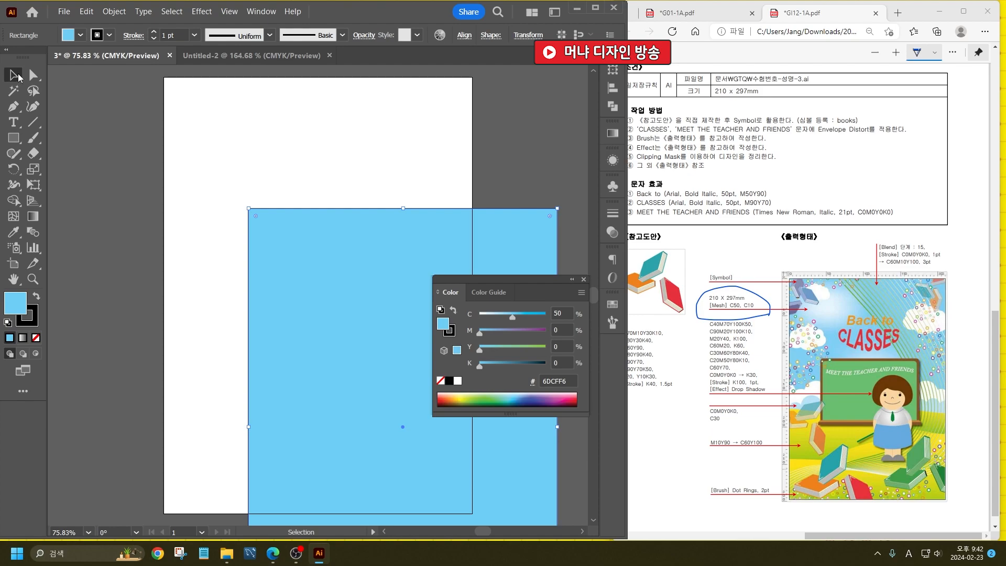
click(465, 35)
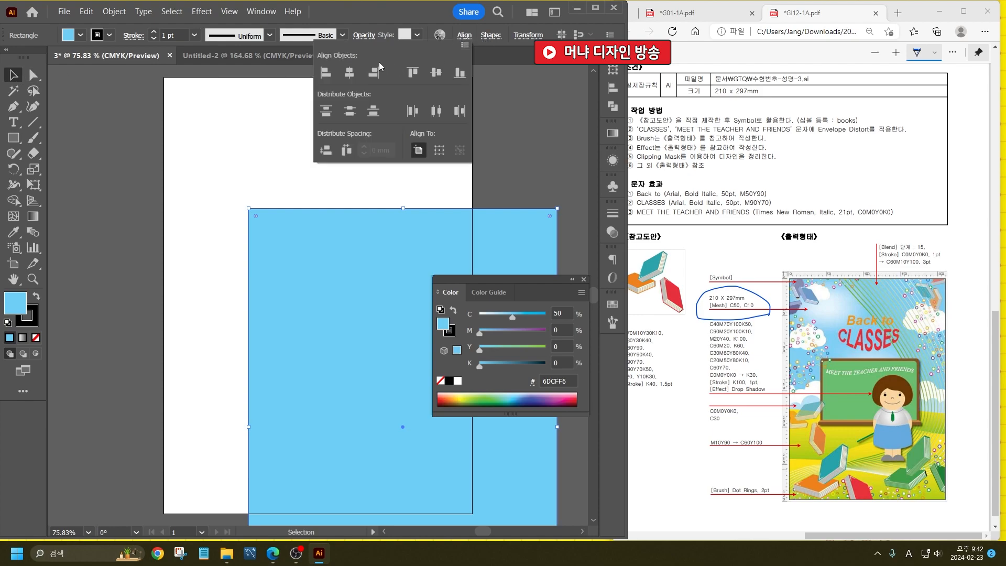
click(350, 72)
click(436, 73)
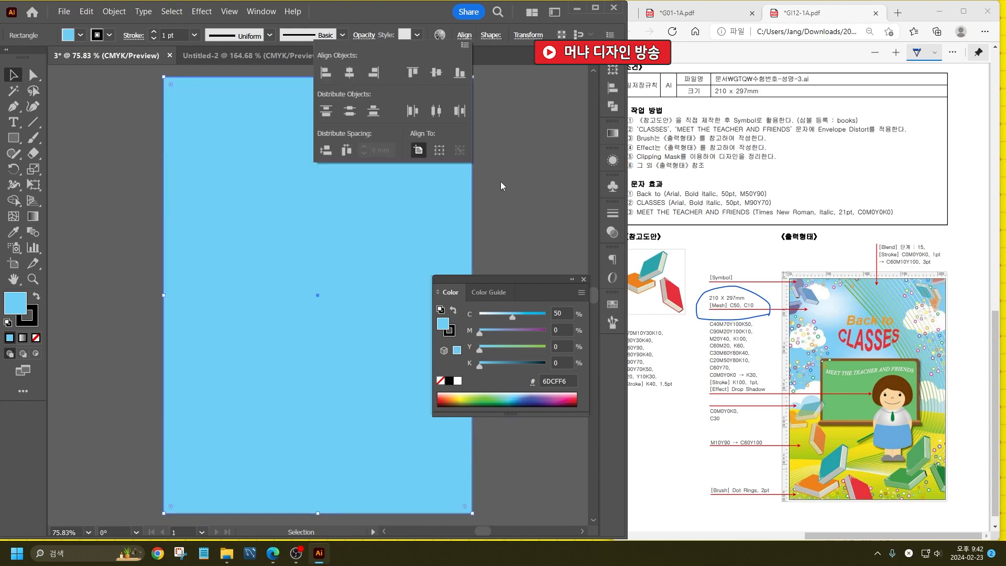
click(548, 173)
- Add two C10 mesh points to the blue rectangle with the Mesh tool, one near its upper left and one right of center
click(13, 216)
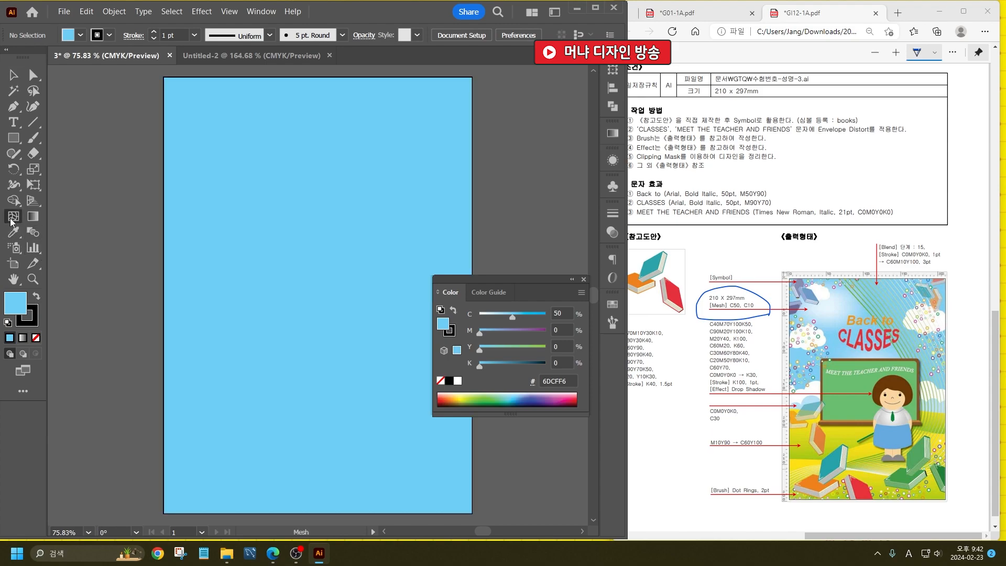
click(317, 296)
double_click(558, 312)
text(10)
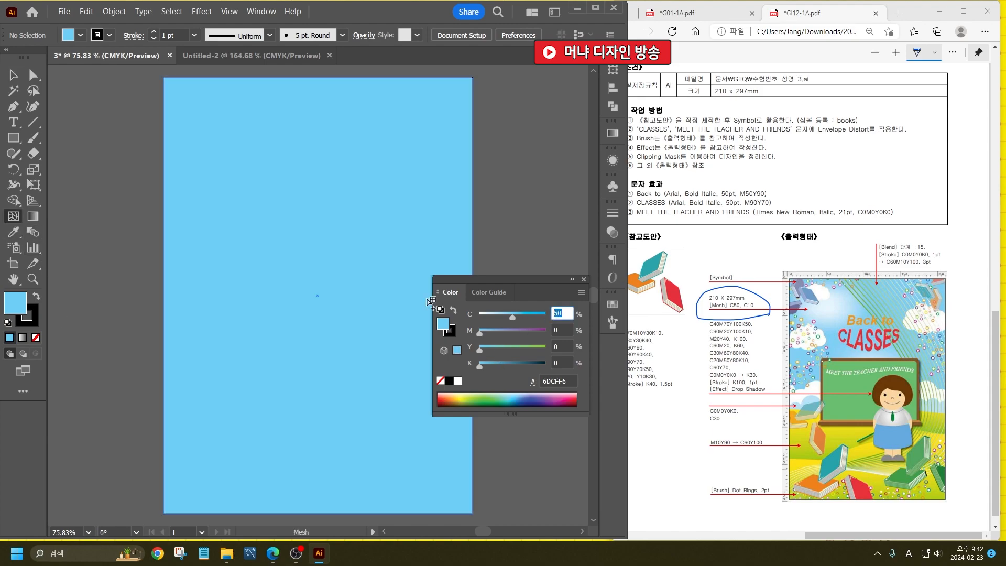
key(Return)
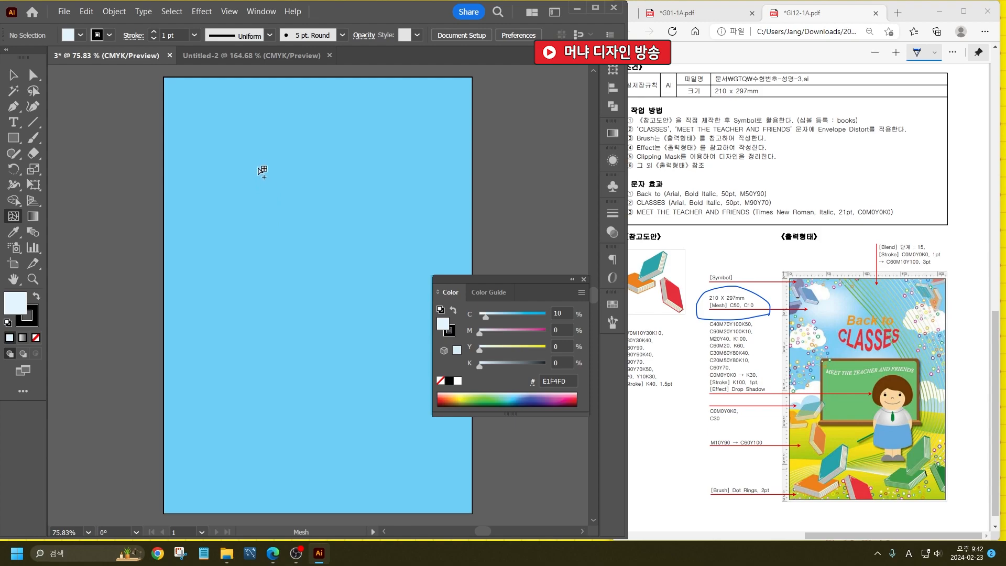
click(233, 124)
click(338, 243)
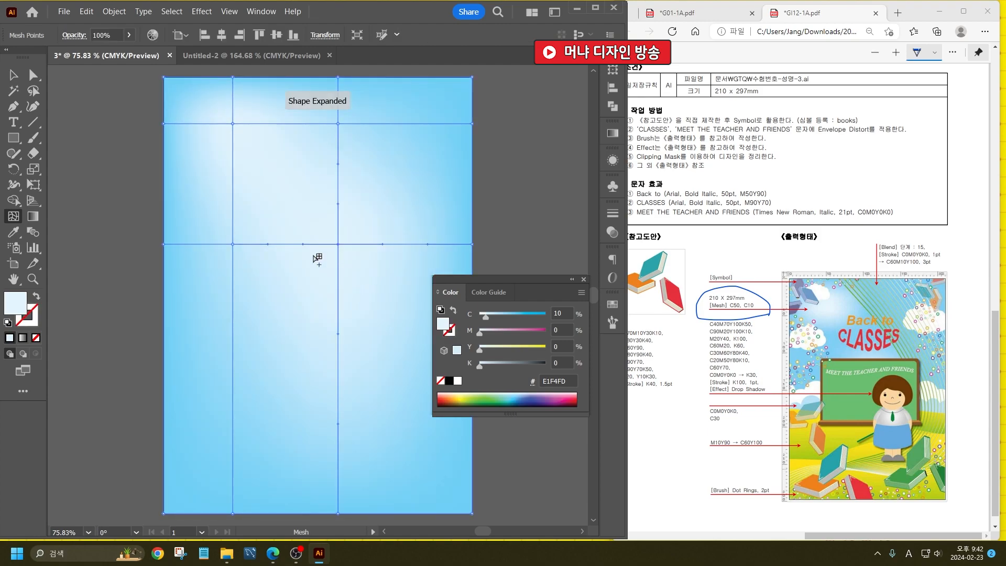
click(13, 73)
click(117, 153)
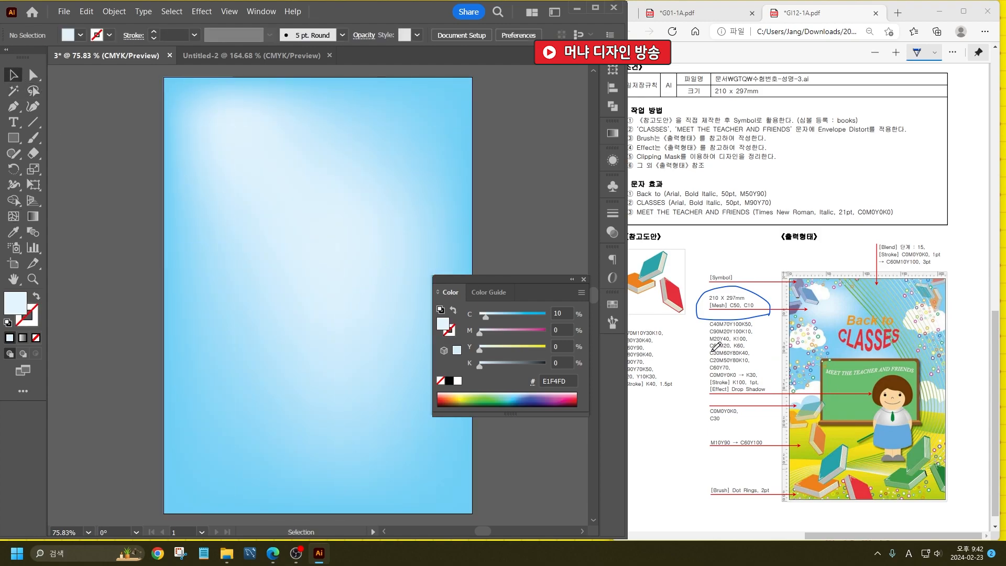
click(377, 200)
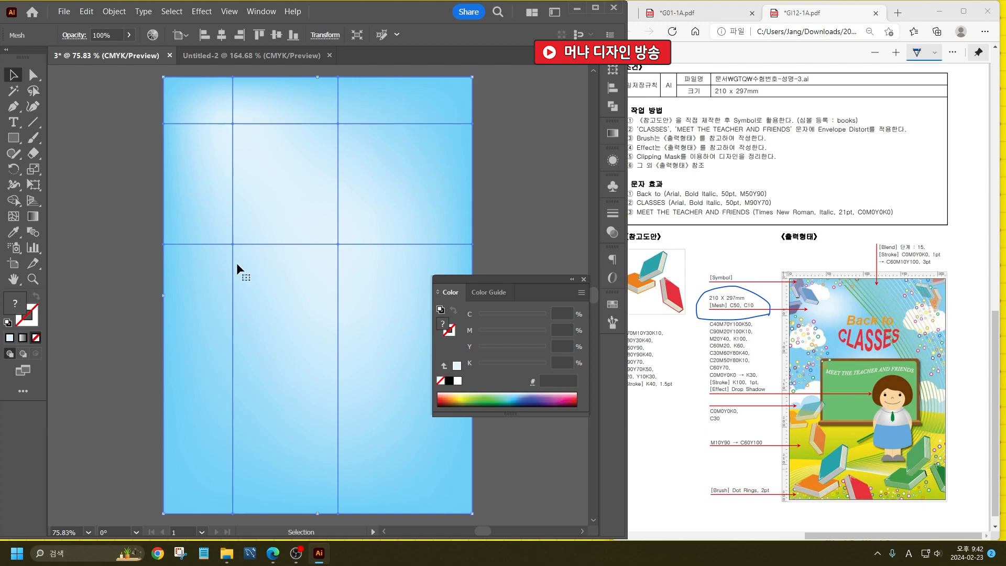
click(114, 243)
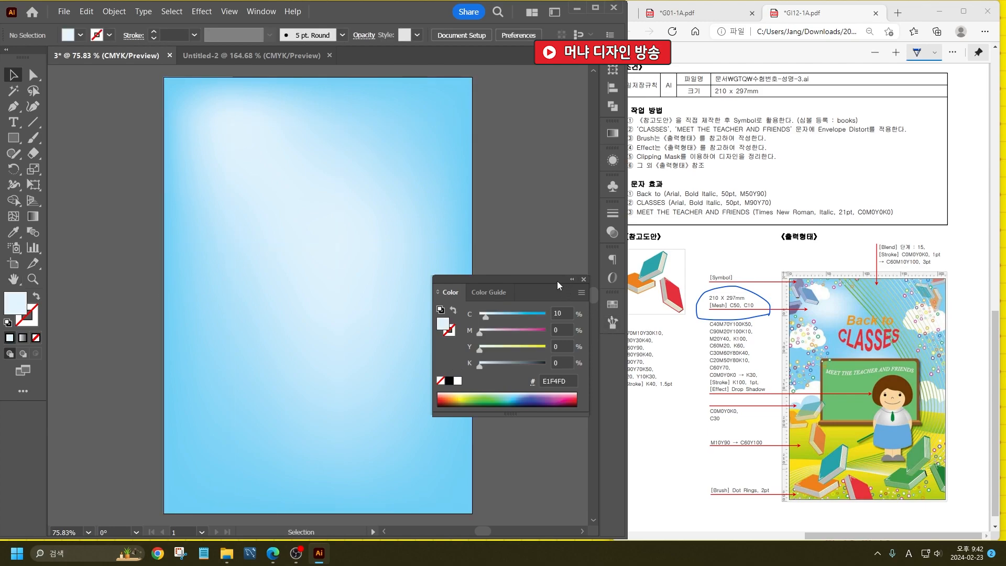
- Trace the sweeping blend curves over the exam sheet's poster, and confirm the Pencil tool options with fidelity at Smooth
mouse_move(818, 257)
mouse_down()
mouse_move(888, 342)
mouse_move(901, 412)
mouse_move(796, 514)
mouse_move(785, 460)
mouse_move(911, 464)
mouse_move(936, 393)
mouse_move(937, 261)
mouse_move(878, 221)
mouse_up()
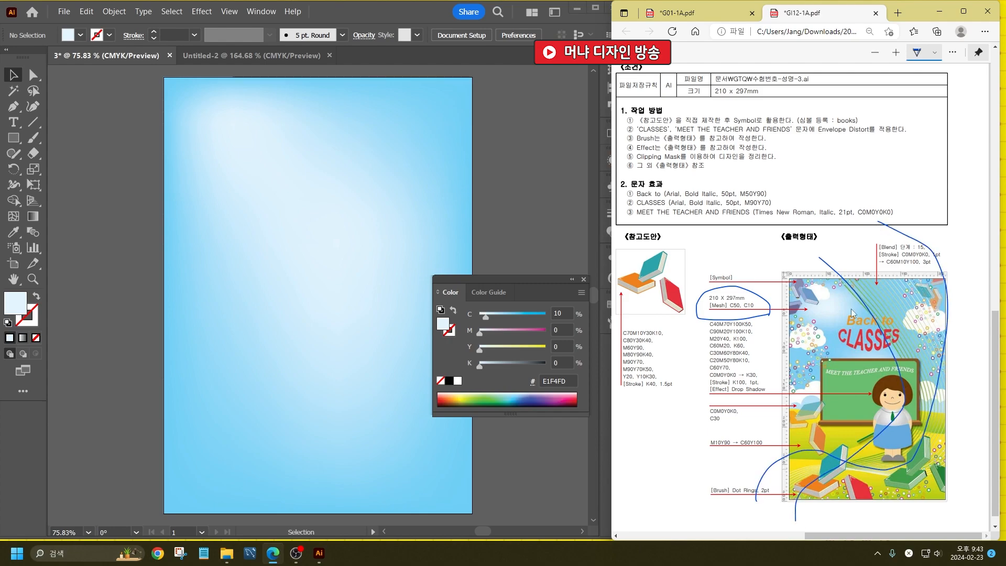
click(15, 154)
click(57, 169)
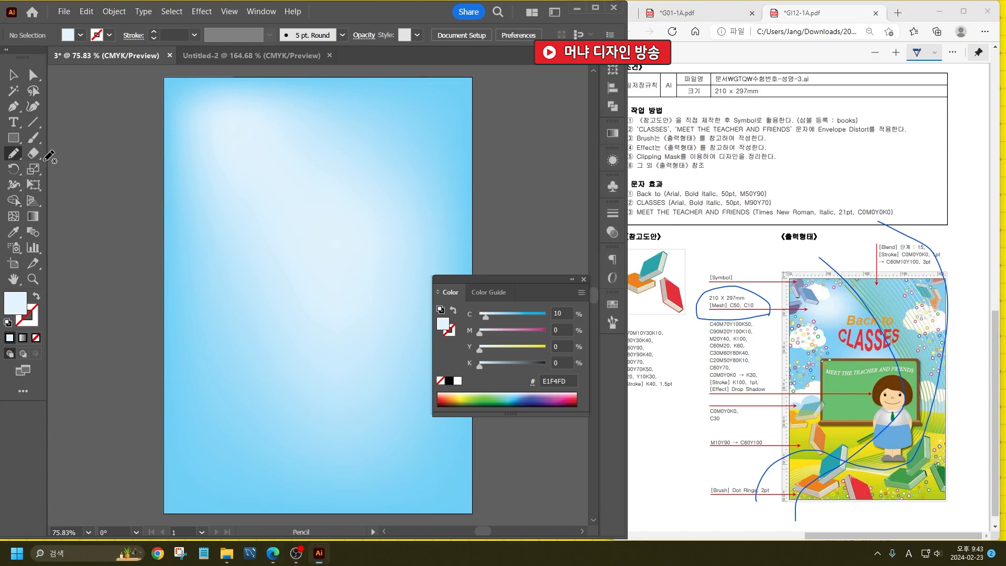
double_click(14, 154)
key(ctrl)
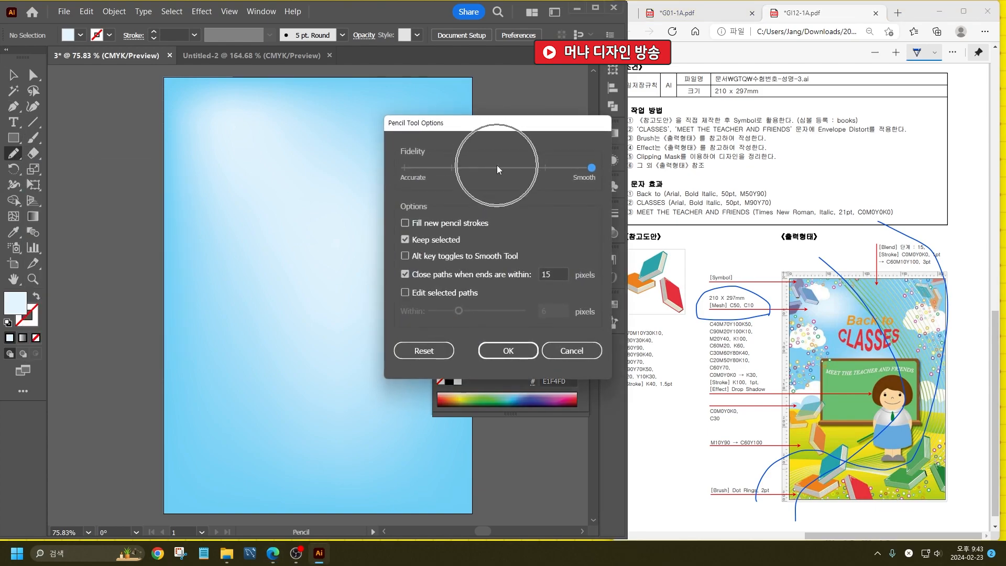
key(ctrl)
key(ctrl)
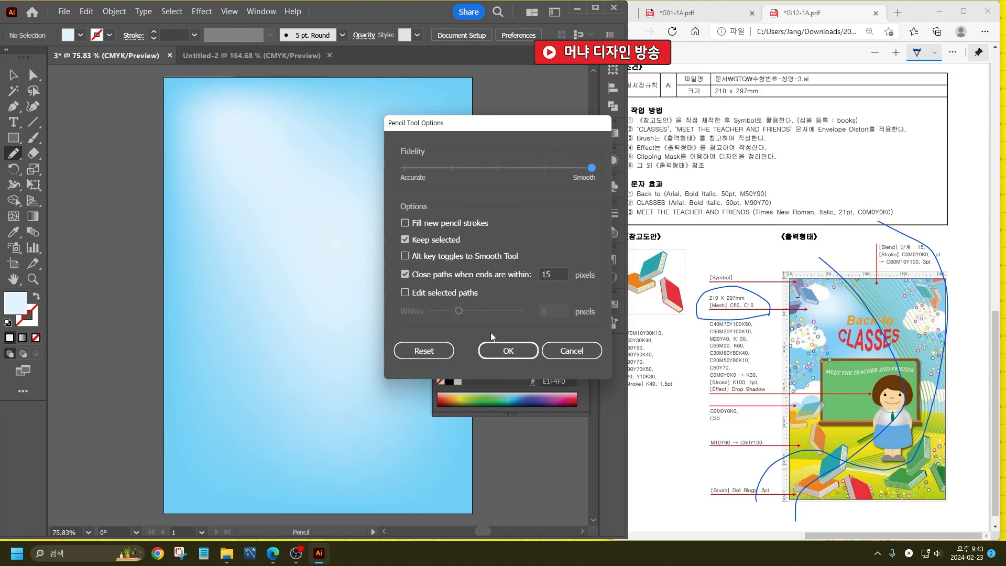
click(508, 350)
- Draw a freehand Pencil curve sweeping across the artboard from beyond its lower left edge to beyond its upper right corner
key(ctrl+minus)
mouse_move(315, 82)
mouse_down()
mouse_move(347, 131)
mouse_move(362, 306)
mouse_move(124, 451)
mouse_move(332, 100)
mouse_move(332, 319)
mouse_move(232, 509)
mouse_up()
mouse_move(99, 450)
mouse_down()
mouse_move(221, 341)
mouse_move(341, 305)
mouse_move(450, 192)
mouse_move(487, 64)
mouse_move(487, 35)
mouse_up()
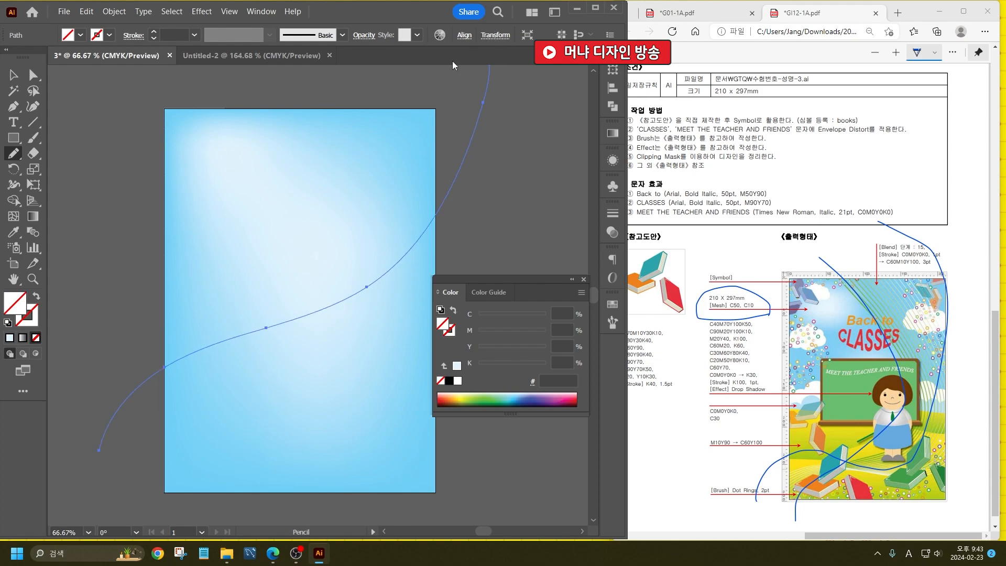
key(v)
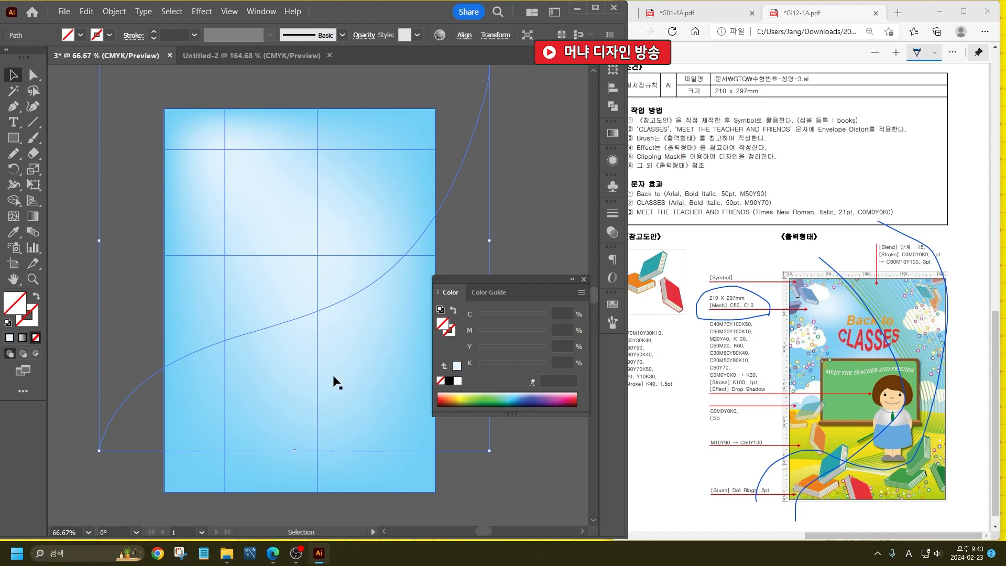
- Give the long sweeping curve a white stroke and the inner S-shaped curve a green stroke from the CMYK spectrum
scroll(335, 381, down, 1)
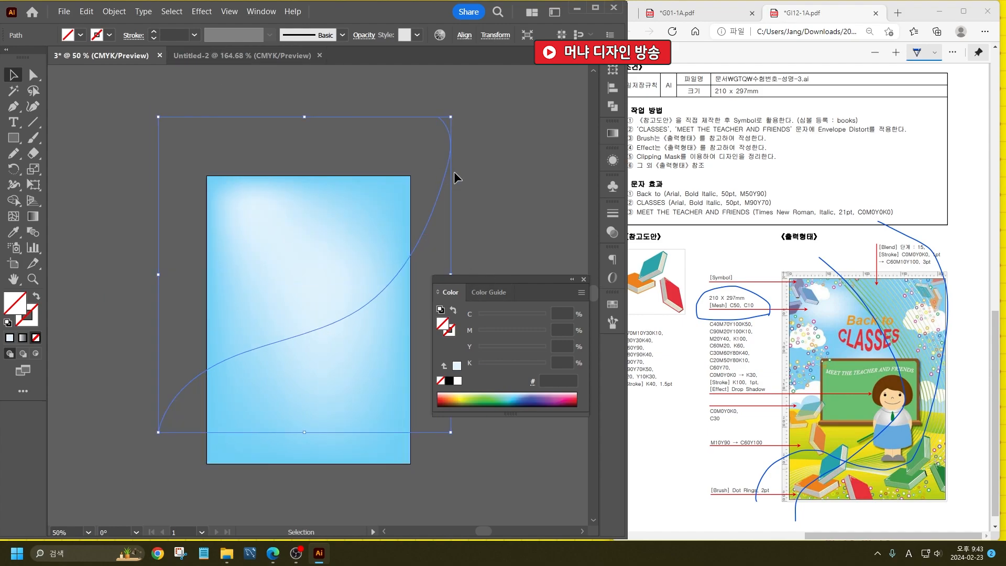
click(454, 332)
click(457, 381)
click(387, 153)
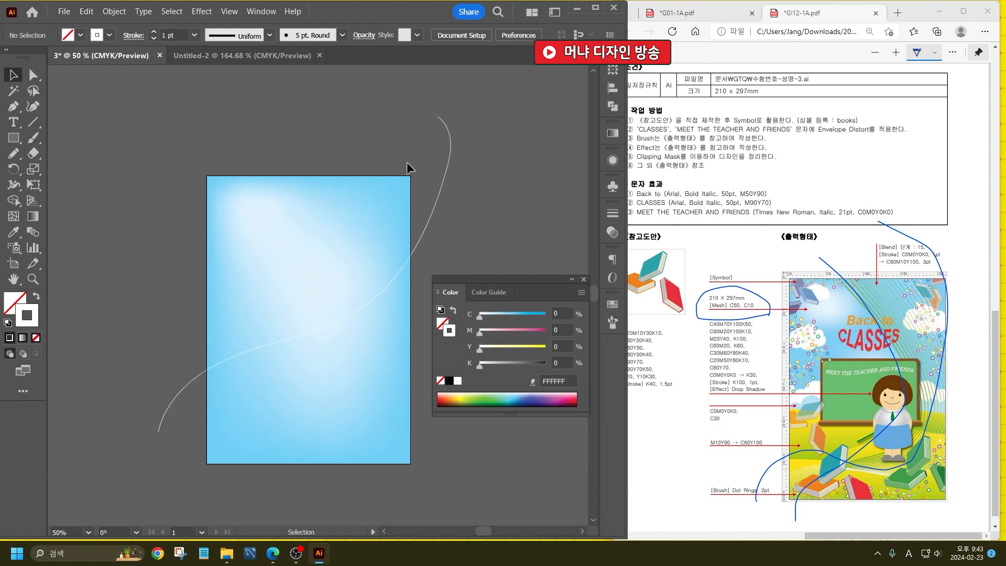
click(352, 207)
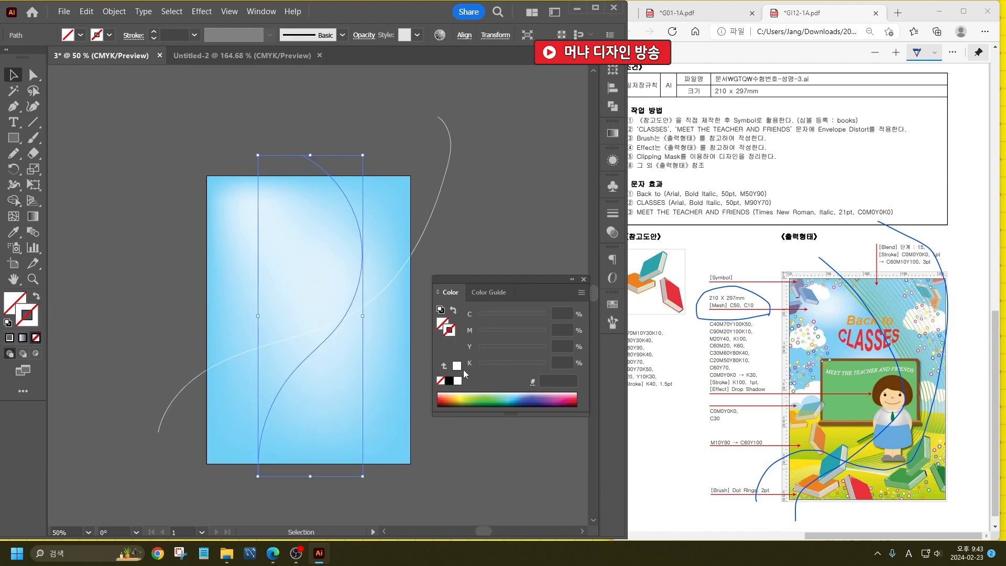
click(484, 396)
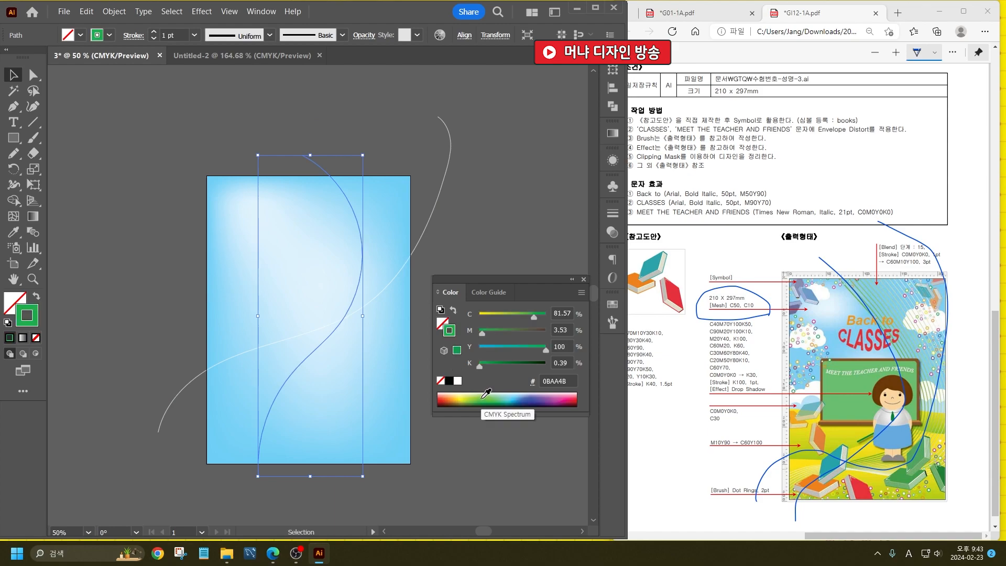
- Enlarge both curves together beyond the artboard, and rotate the long white curve slightly counterclockwise
click(467, 192)
mouse_move(473, 166)
mouse_down()
mouse_move(328, 170)
mouse_move(291, 142)
mouse_move(304, 100)
mouse_up()
click(493, 159)
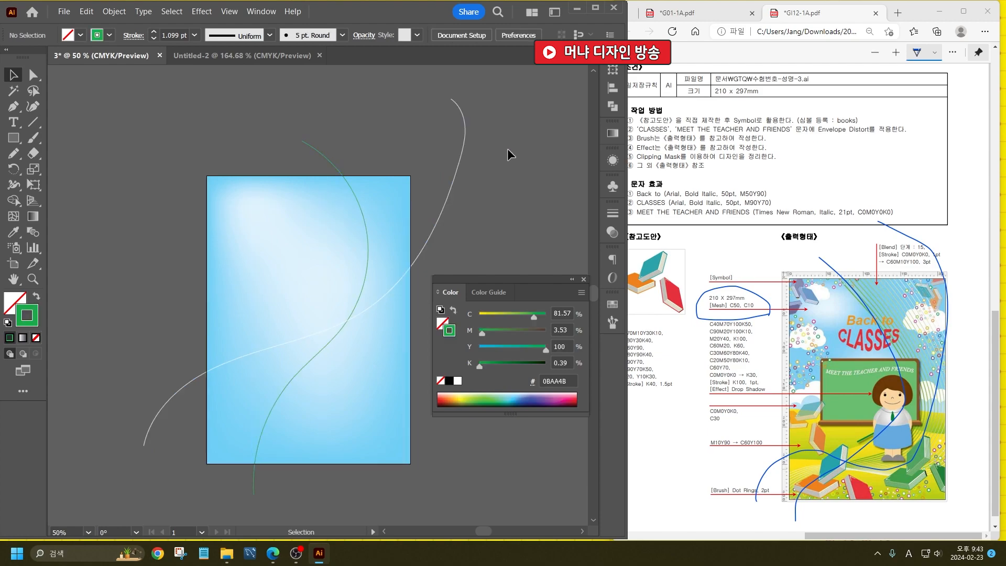
click(465, 147)
drag(469, 103, 446, 136)
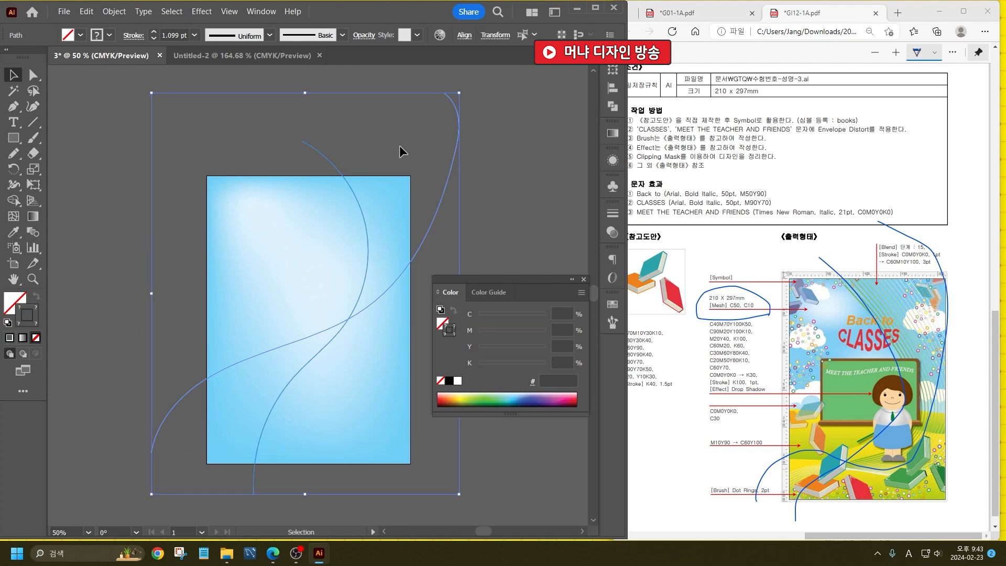
- Select both curves and set the blend options to 15 steps
click(503, 96)
drag(252, 153, 221, 150)
click(118, 13)
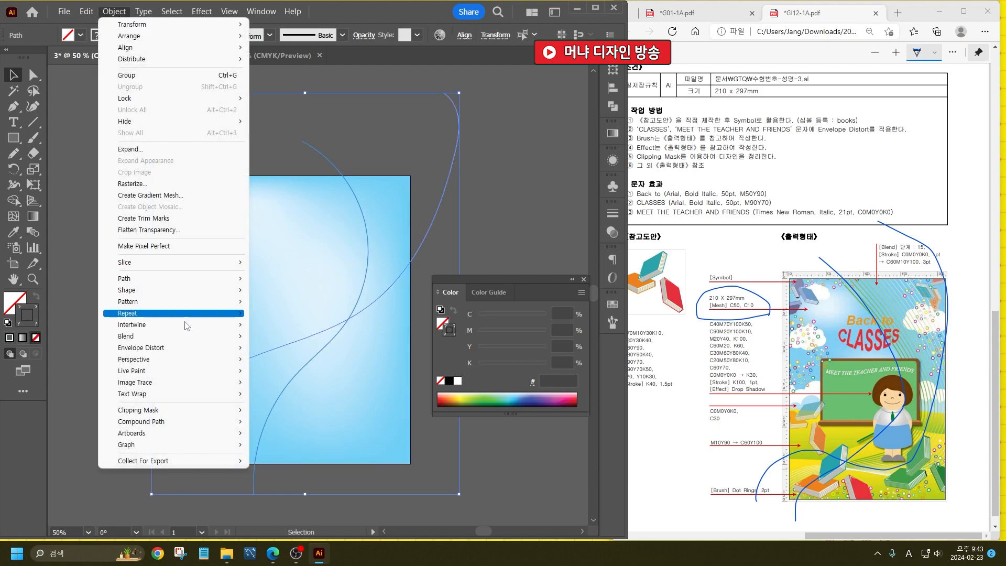
mouse_move(220, 337)
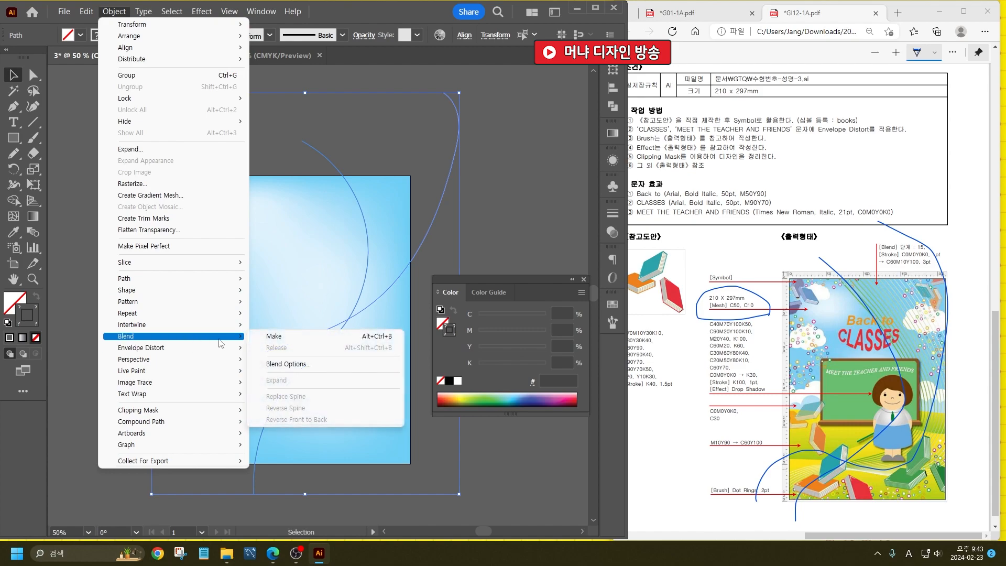
click(283, 365)
click(256, 218)
click(250, 242)
double_click(324, 216)
text(15)
key(Return)
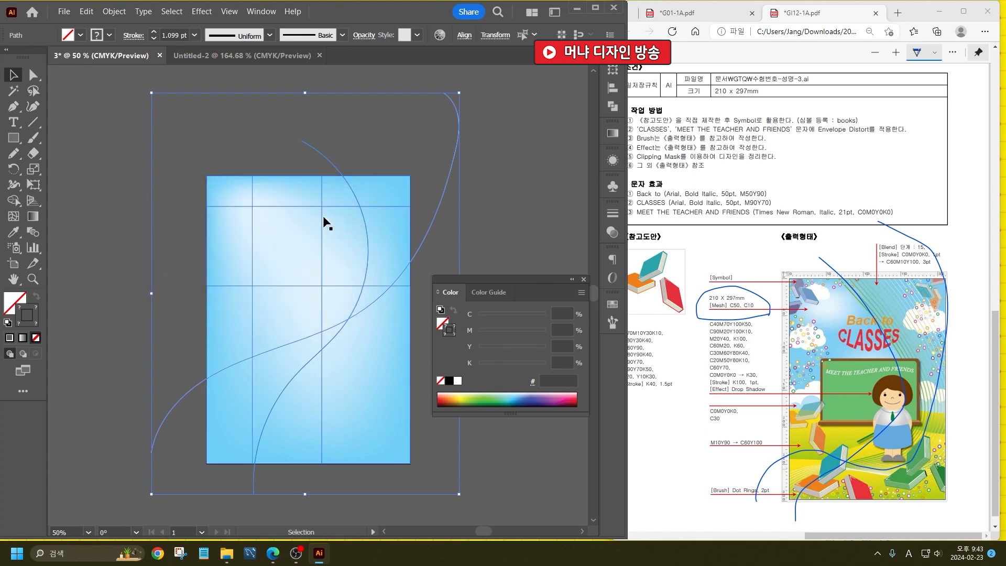
- Blend the white and green curves into a band of lines, and deselect it
click(114, 11)
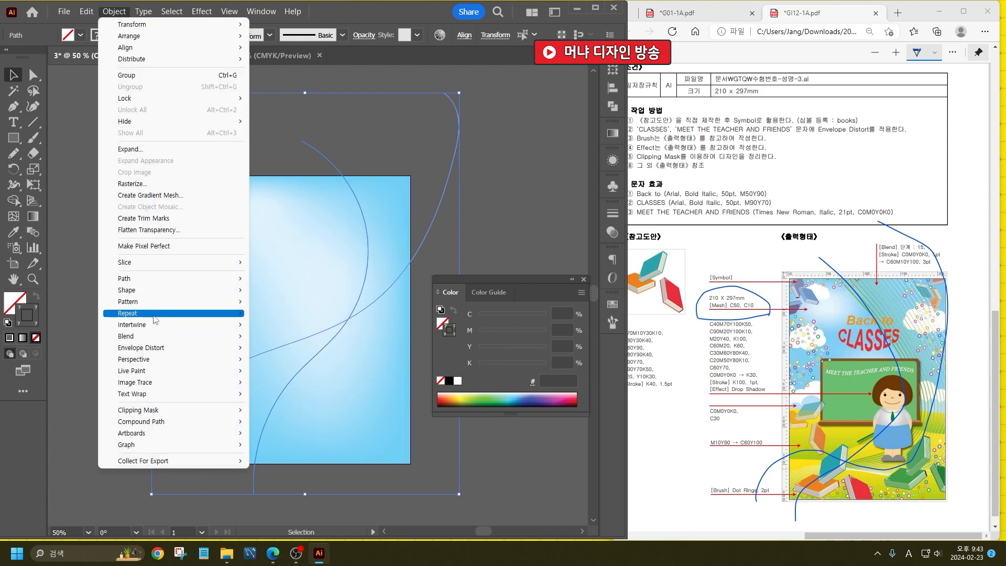
mouse_move(229, 340)
click(274, 337)
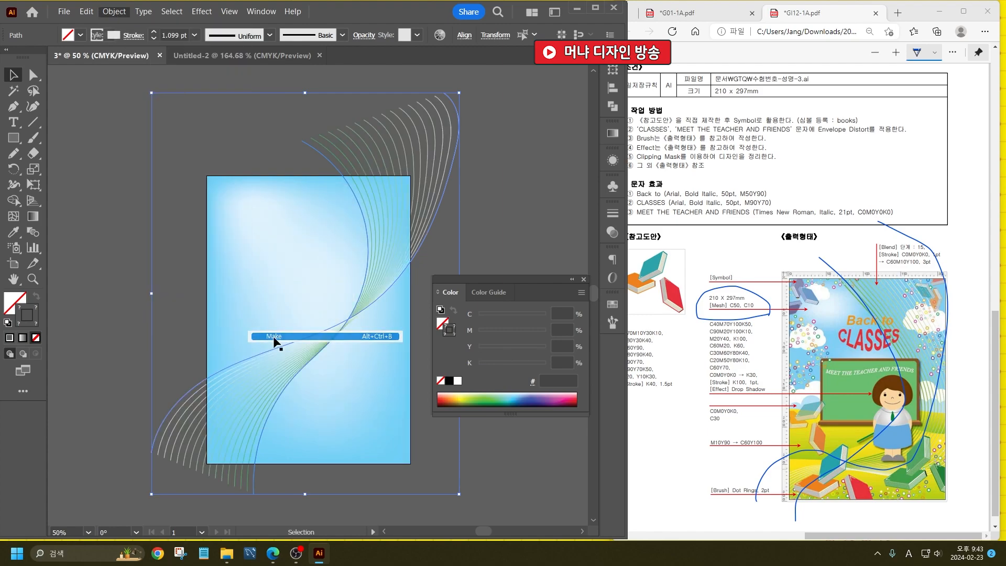
click(555, 192)
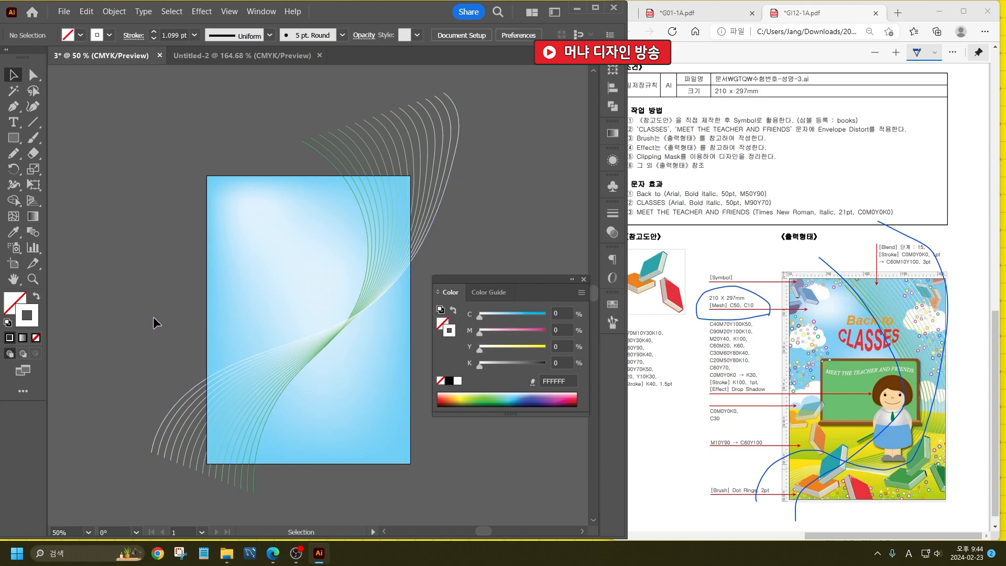
- Look through the Elegant Curl & Floral Brush Set library for the Dot Rings brush, and close the library
key(F5)
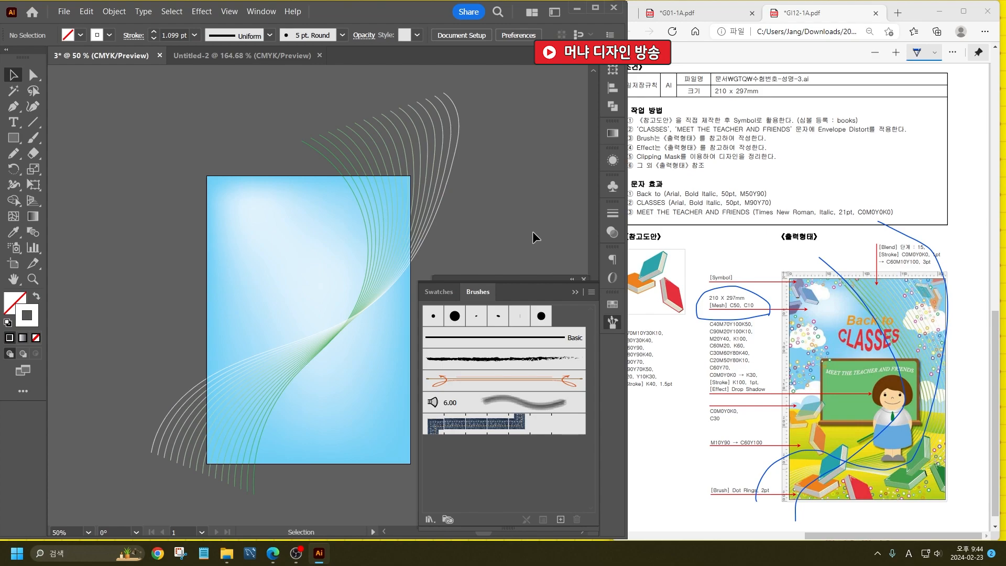
click(429, 519)
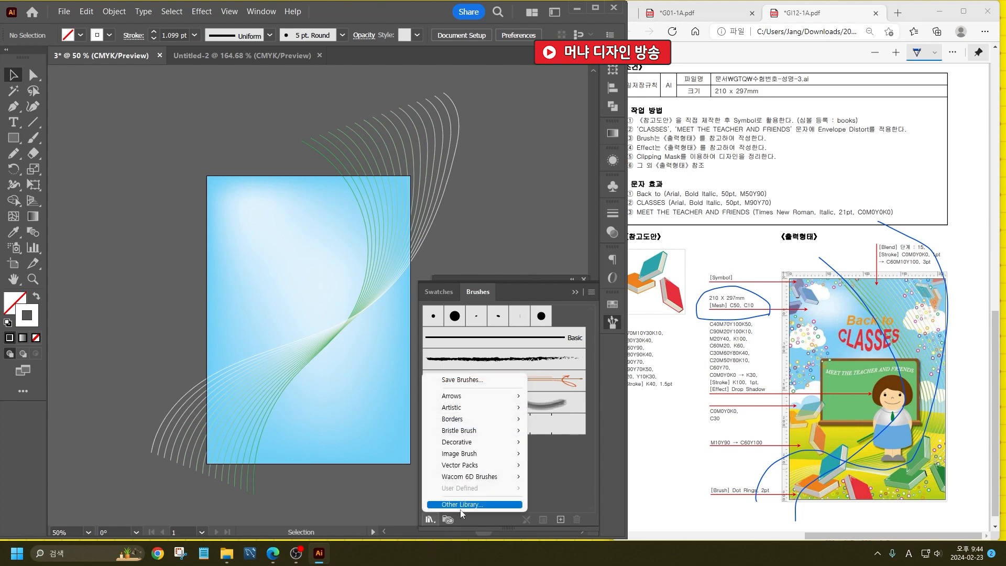
mouse_move(495, 445)
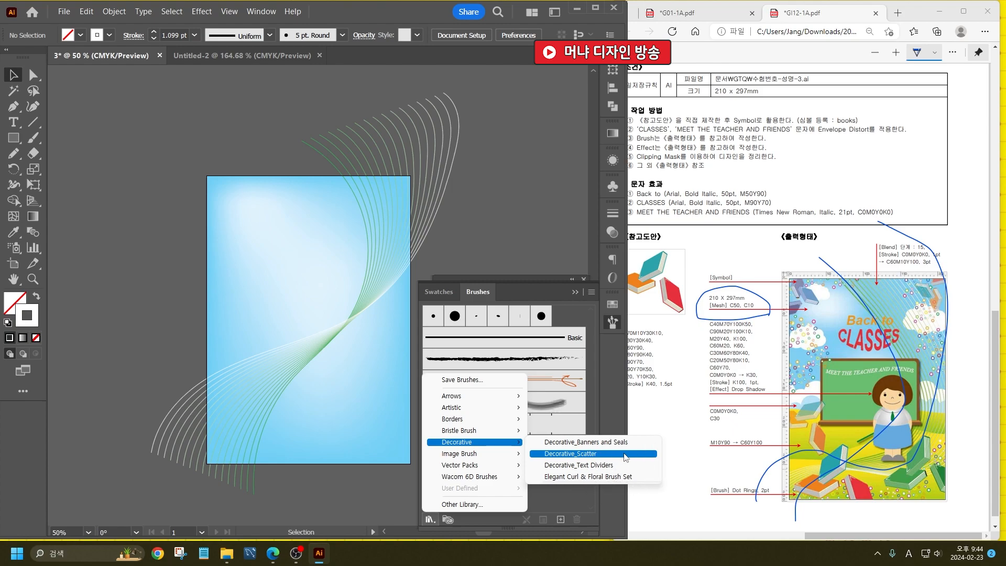
click(621, 477)
mouse_move(542, 246)
mouse_down()
mouse_move(256, 103)
mouse_move(246, 81)
mouse_up()
drag(180, 180, 185, 449)
scroll(197, 351, down, 10)
click(215, 339)
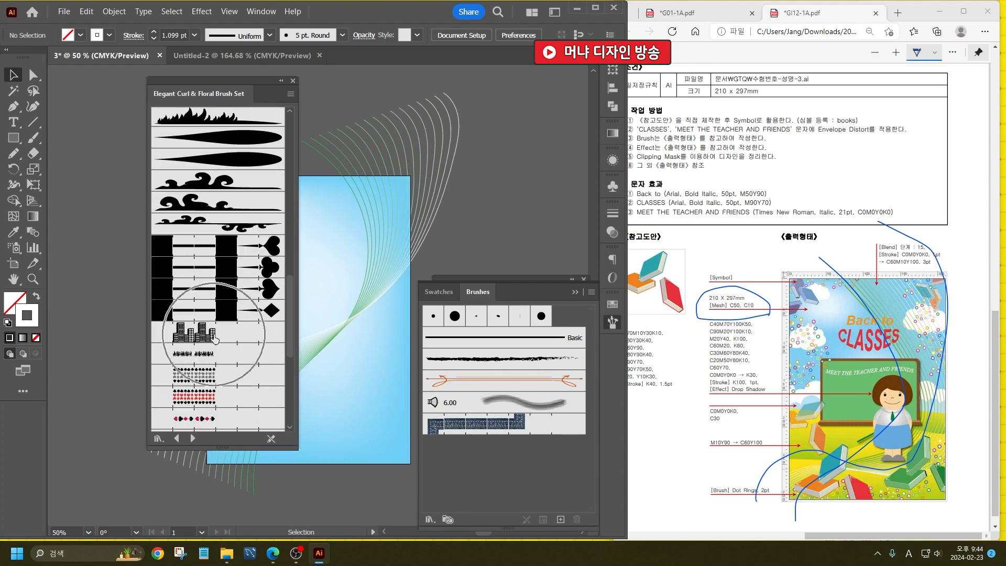
click(294, 82)
- Load the Dot Rings brush from the Decorative_Scatter library
click(429, 519)
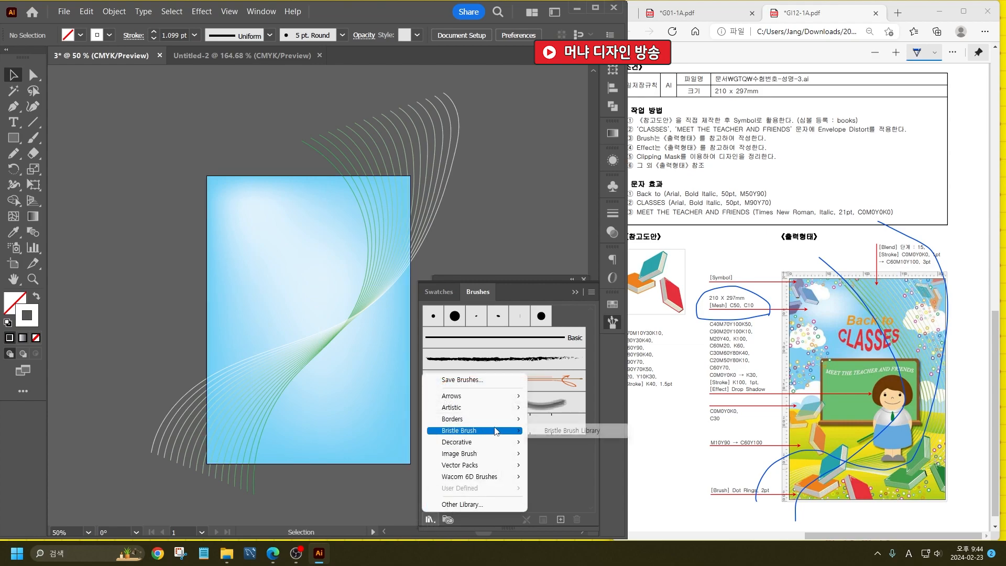
click(566, 454)
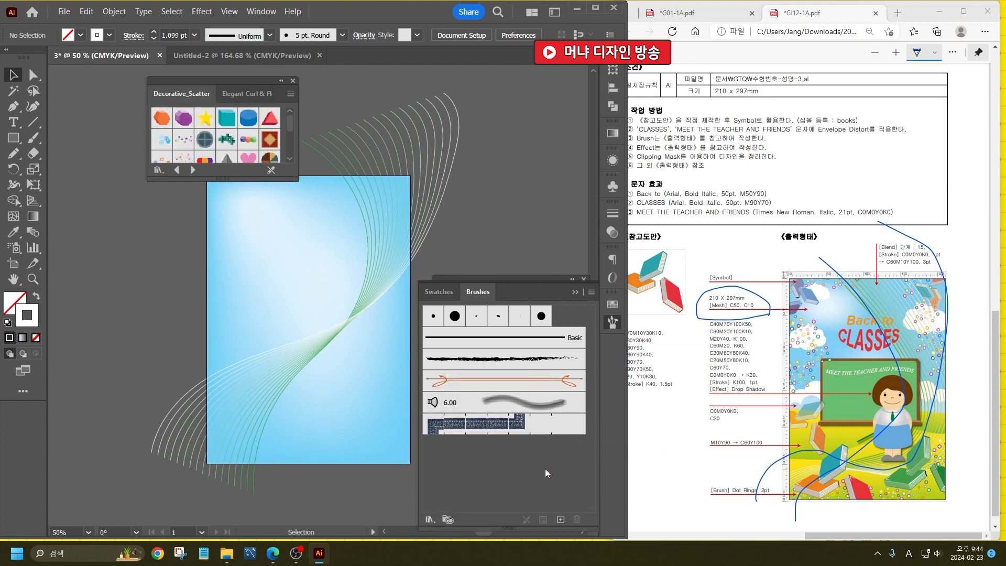
click(186, 160)
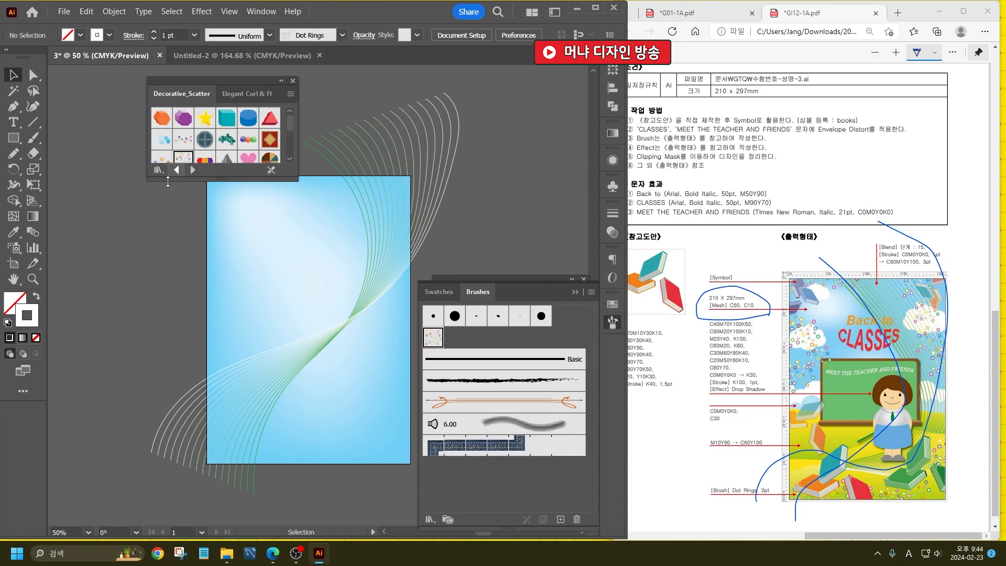
- Paint a loose freehand Dot Rings stroke winding around and across the artboard's edges with the Paintbrush
click(33, 139)
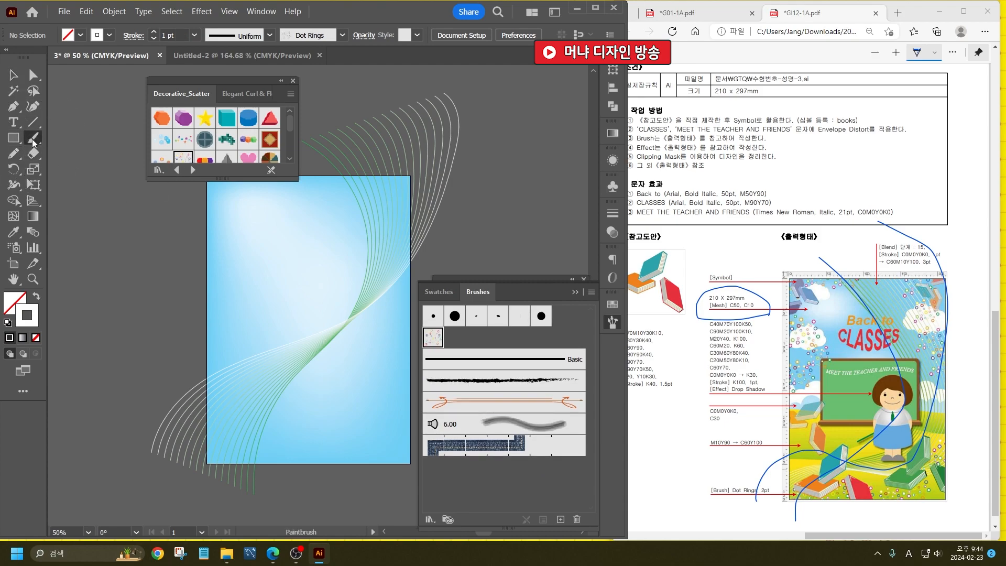
scroll(226, 382, down, 1)
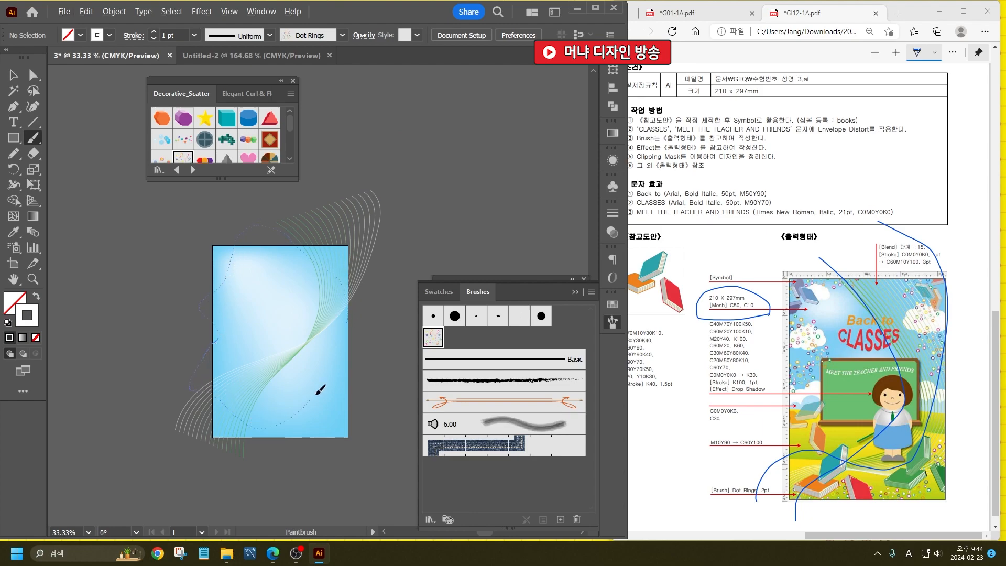
drag(319, 391, 367, 386)
click(14, 76)
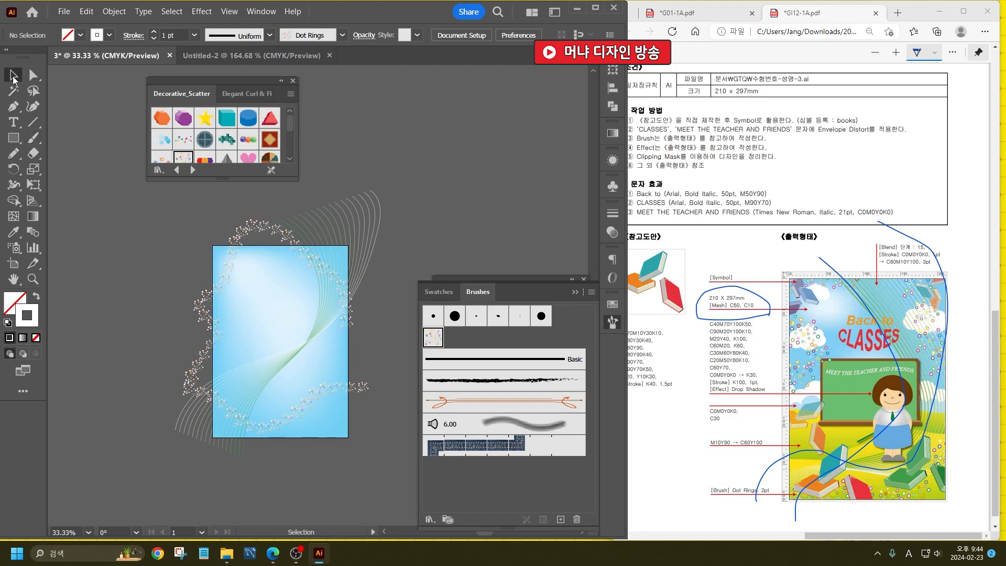
- Examine problem 3's reference drawing of the three books and its colour list on the exam sheet
drag(243, 297, 351, 286)
scroll(222, 249, up, 2)
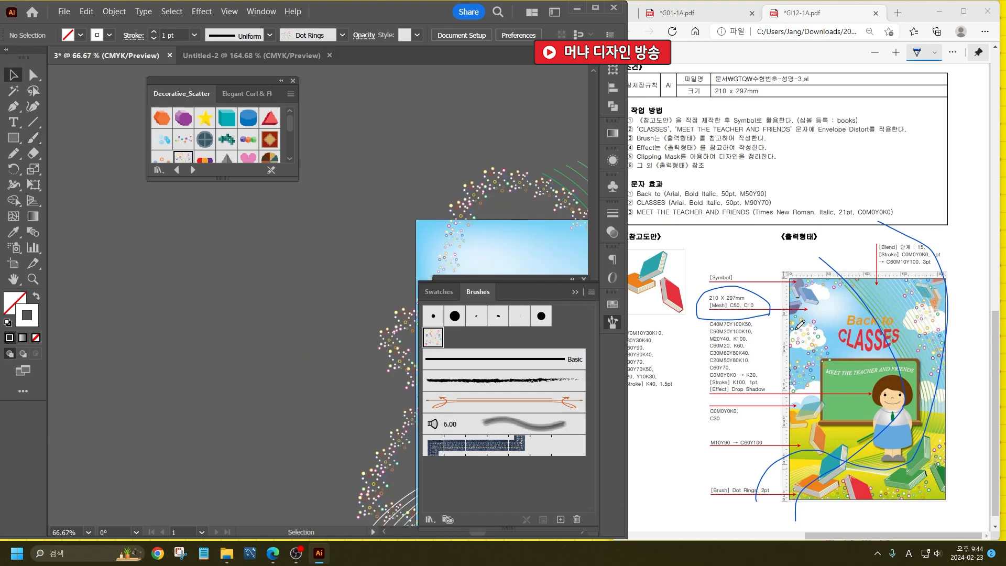
click(667, 402)
scroll(668, 341, up, 5)
scroll(667, 283, down, 5)
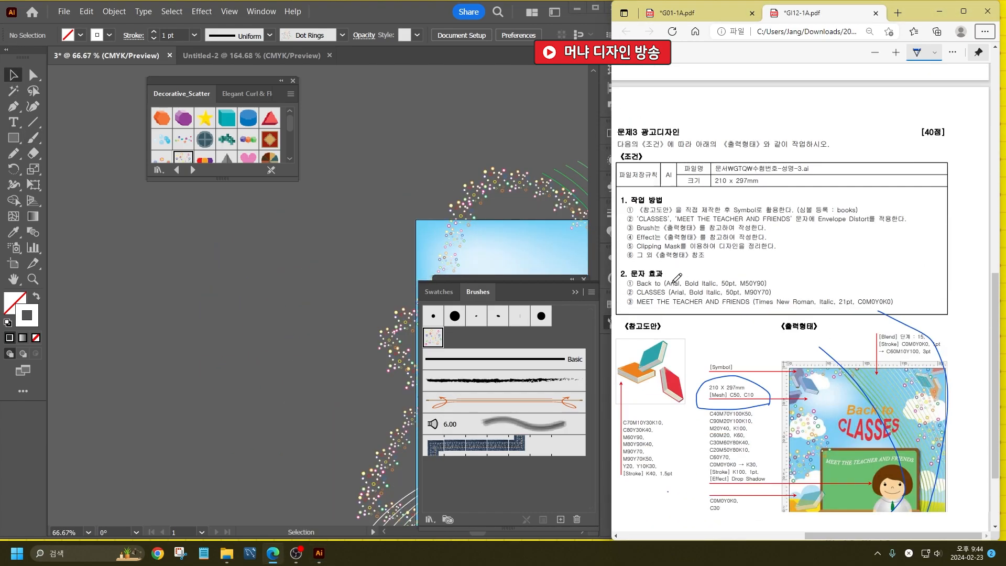
scroll(668, 287, up, 7)
drag(833, 535, 816, 535)
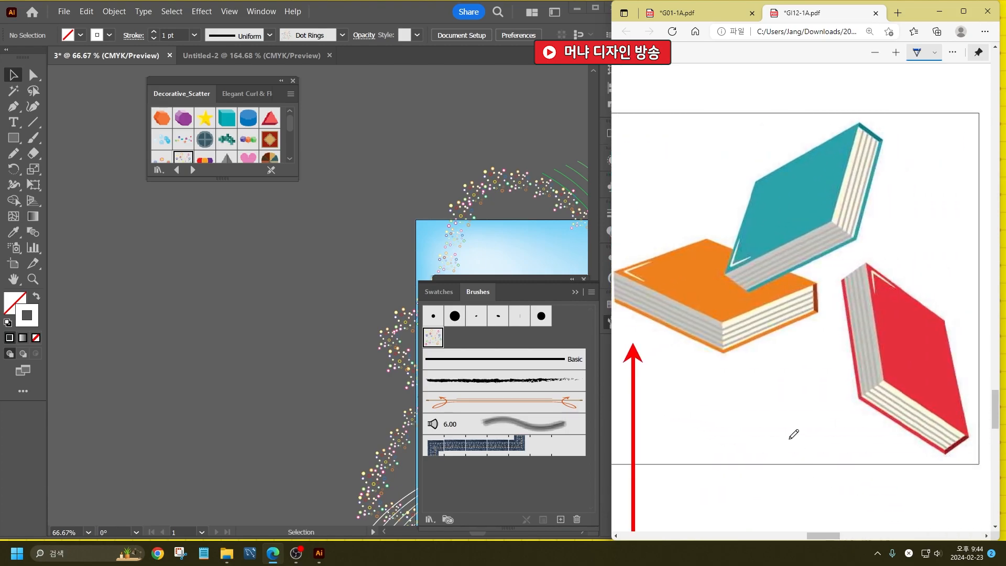
scroll(791, 433, down, 5)
scroll(794, 399, down, 2)
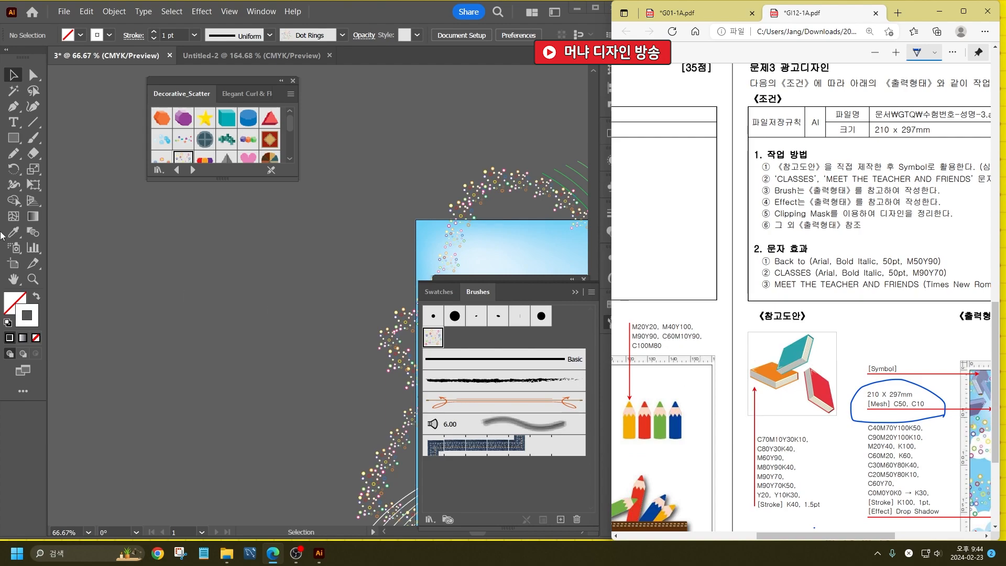
- Draw a landscape rectangle for the book cover on the empty canvas beside the artboard, and deselect it
click(13, 138)
drag(169, 256, 258, 319)
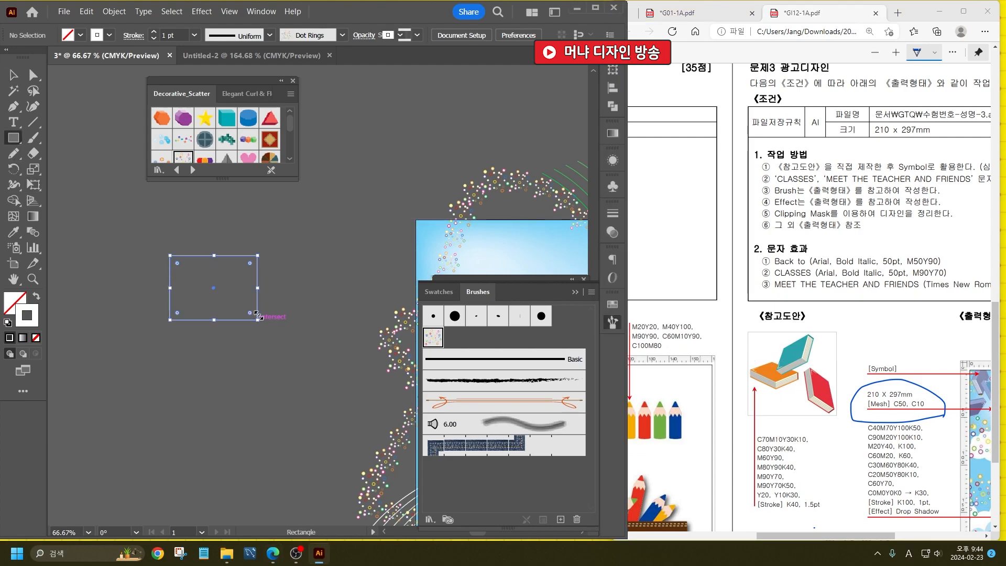
click(14, 75)
click(229, 350)
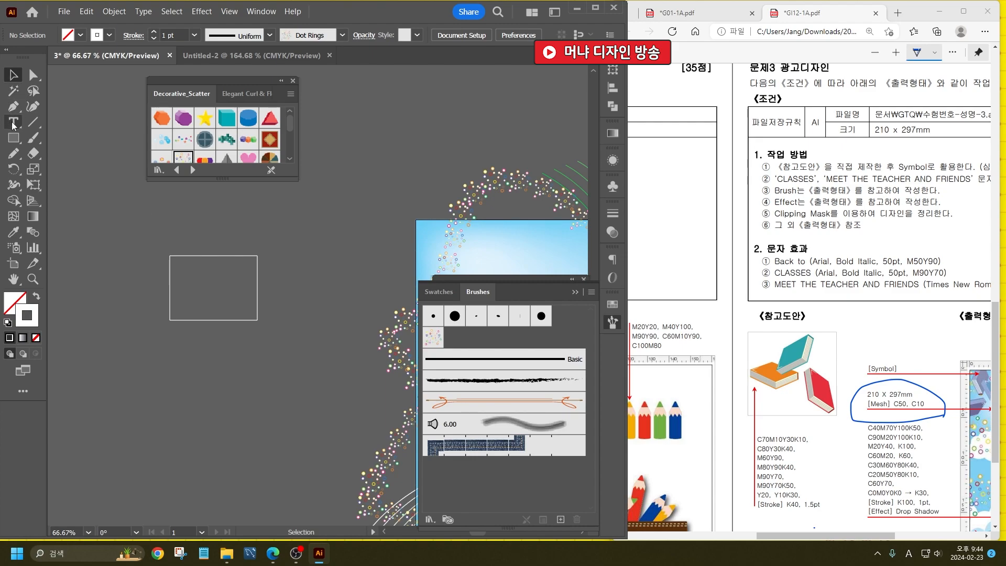
- Draw a closed, thin four-sided strip with the Pen tool along the lower edge of the cover rectangle
click(170, 320)
click(169, 334)
click(257, 334)
click(257, 320)
click(170, 320)
- Shift the strip's lower edge to the right to slant it into a parallelogram, and deselect it
click(32, 75)
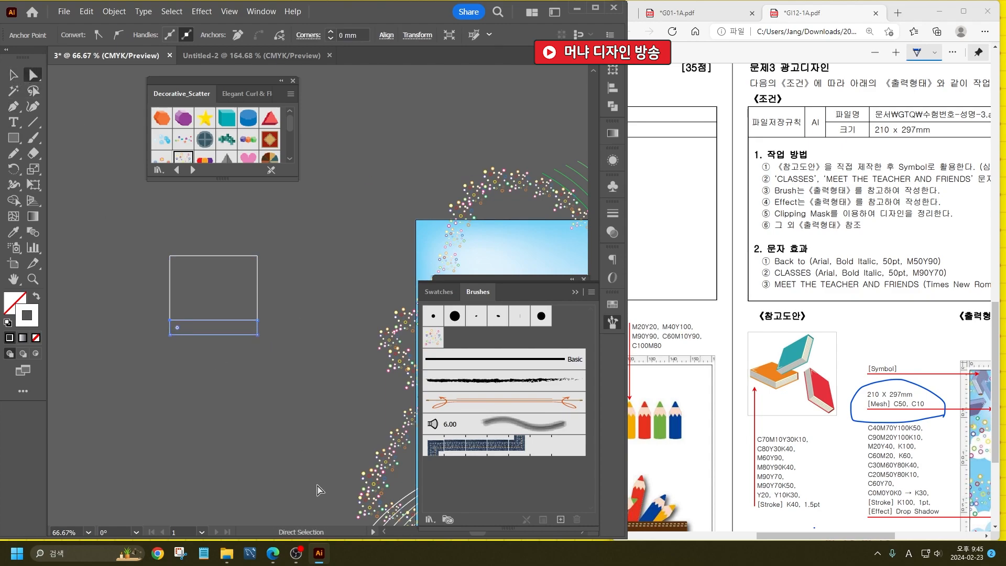
drag(267, 351, 180, 332)
click(80, 145)
- Draw a narrow rectangle along the cover's right edge and move its corner points to form the book's slanted side face
click(14, 137)
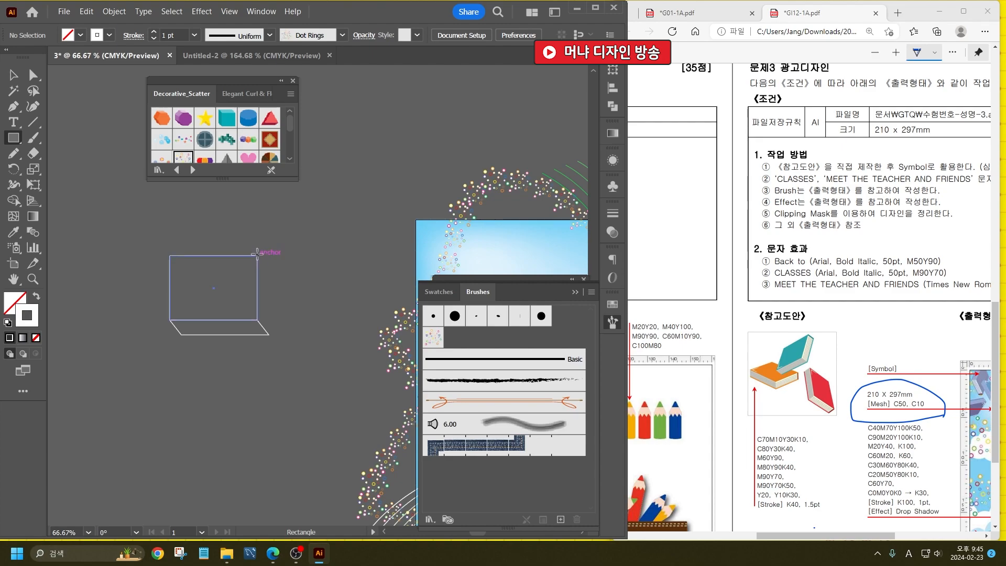
drag(257, 255, 269, 337)
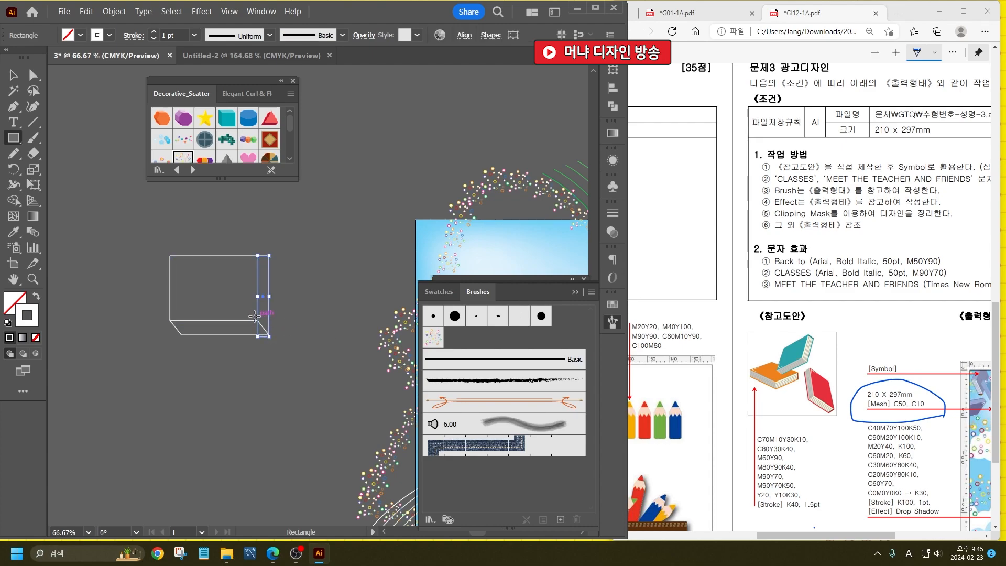
click(27, 74)
click(263, 349)
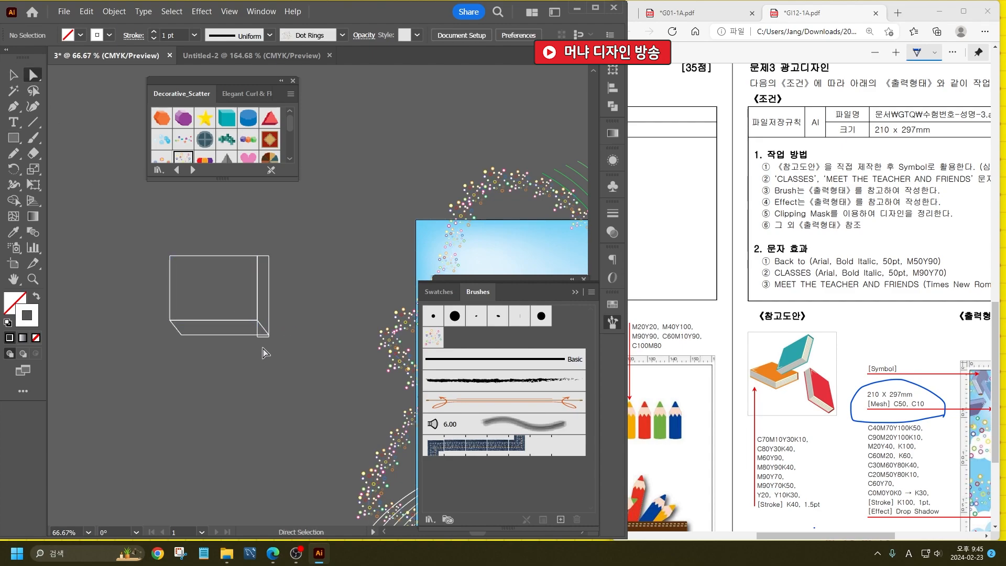
drag(257, 337, 258, 320)
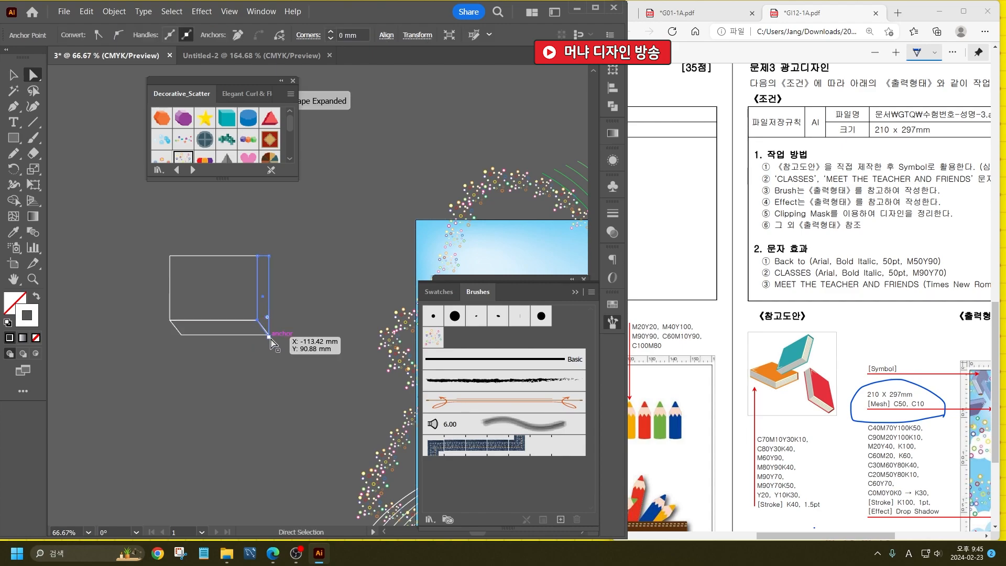
drag(269, 256, 267, 264)
click(337, 274)
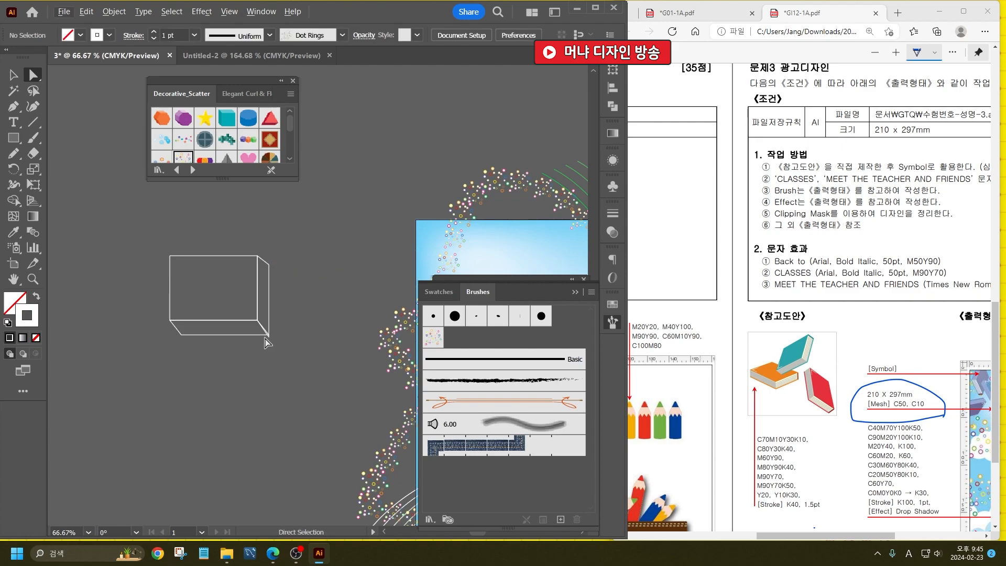
click(14, 76)
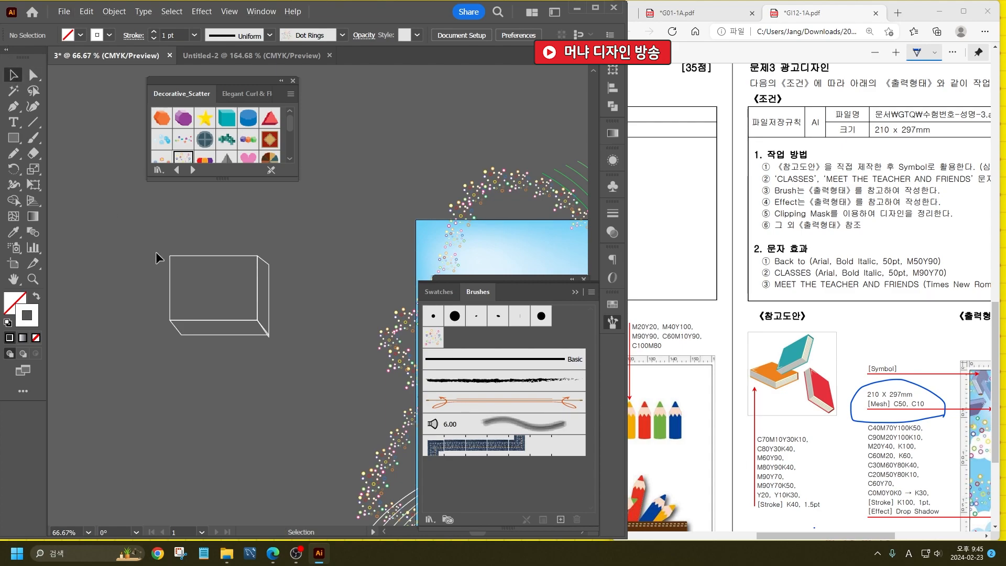
- Draw a small L-shaped line with the Pencil tool inside the lower-left corner of the book cover
drag(296, 394, 292, 386)
click(249, 406)
click(14, 153)
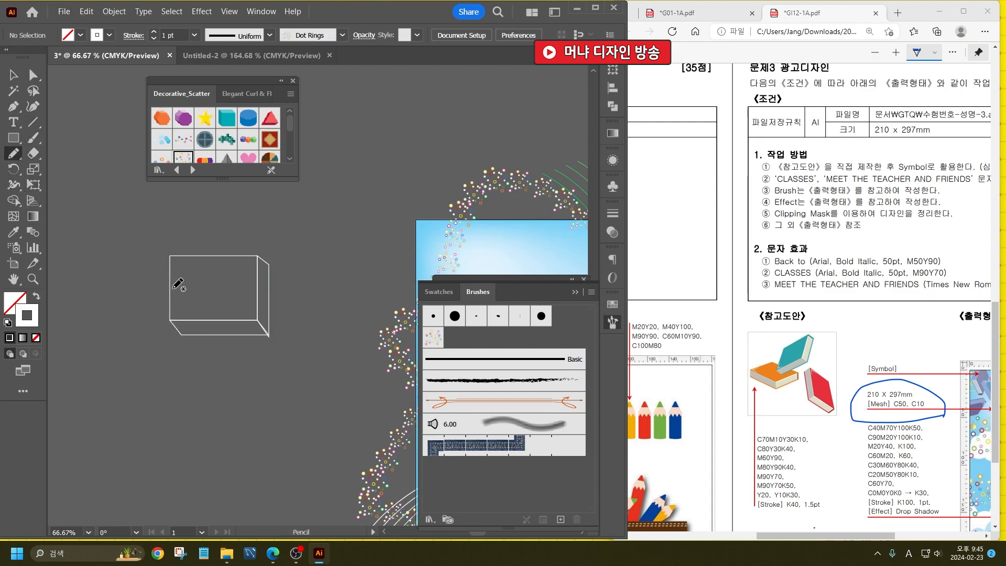
drag(182, 311, 190, 311)
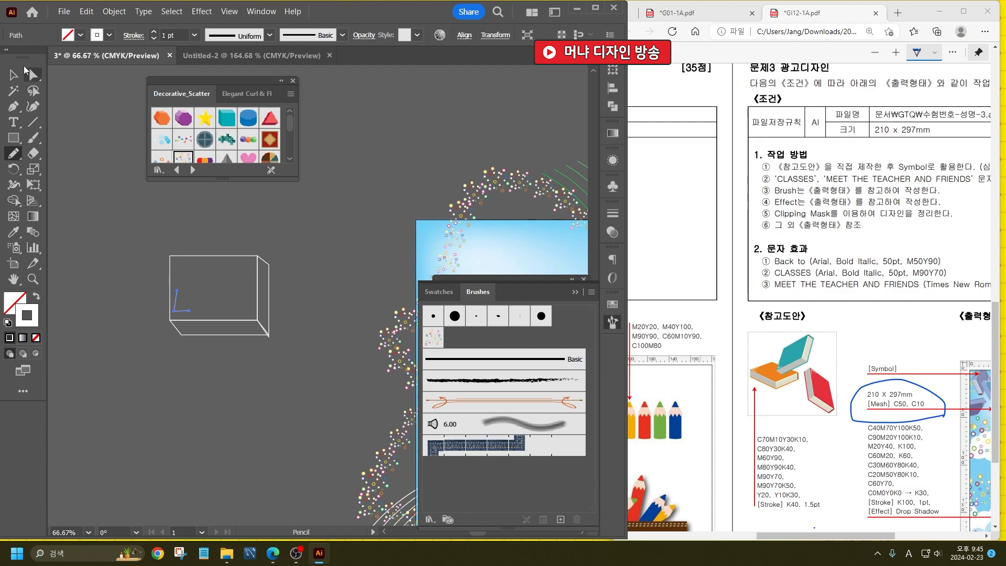
click(11, 75)
- Give the L-shaped line a lens-shaped width profile and a 5 pt stroke, and deselect it
click(238, 36)
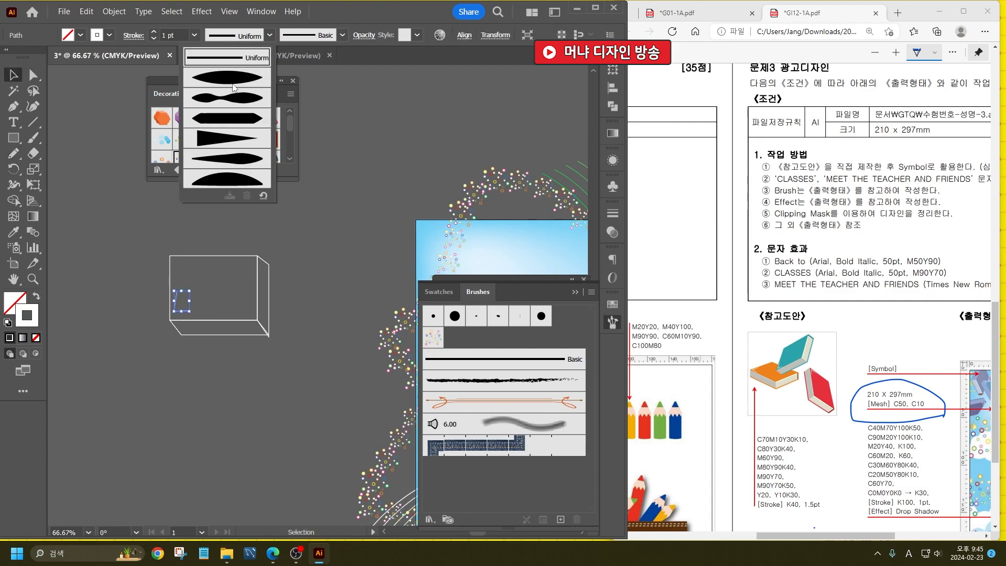
click(234, 93)
click(173, 36)
text(5)
key(Return)
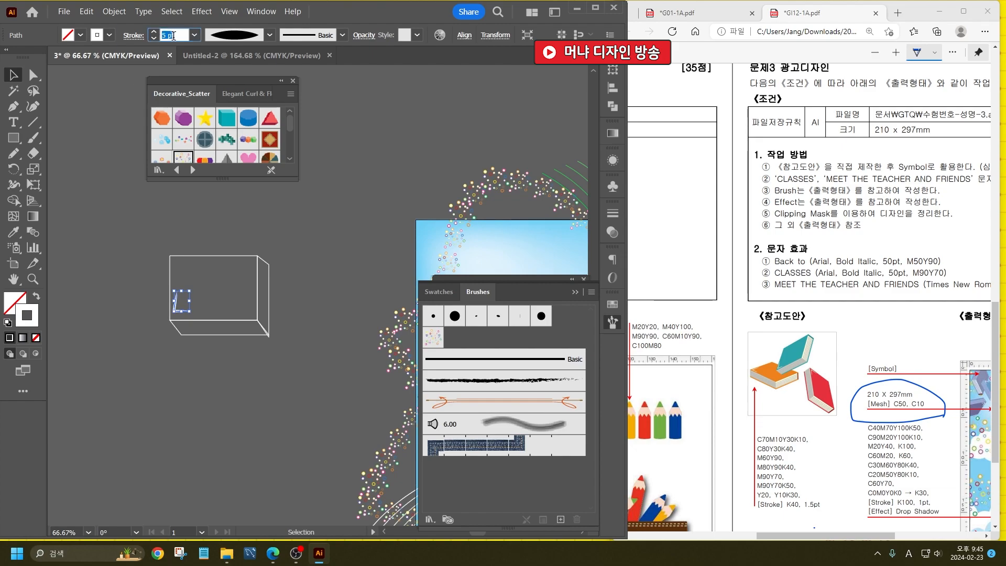
click(313, 264)
click(216, 269)
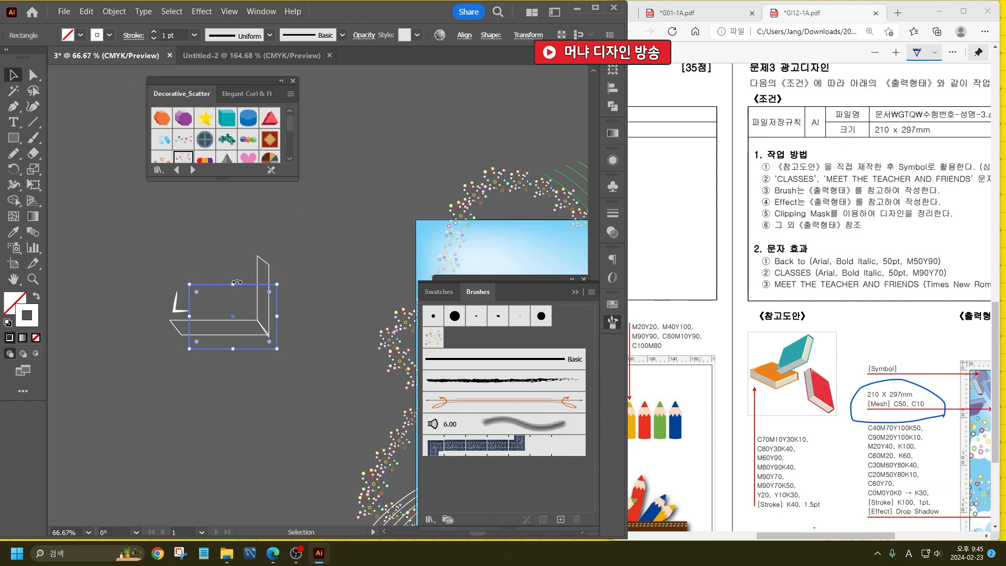
click(134, 211)
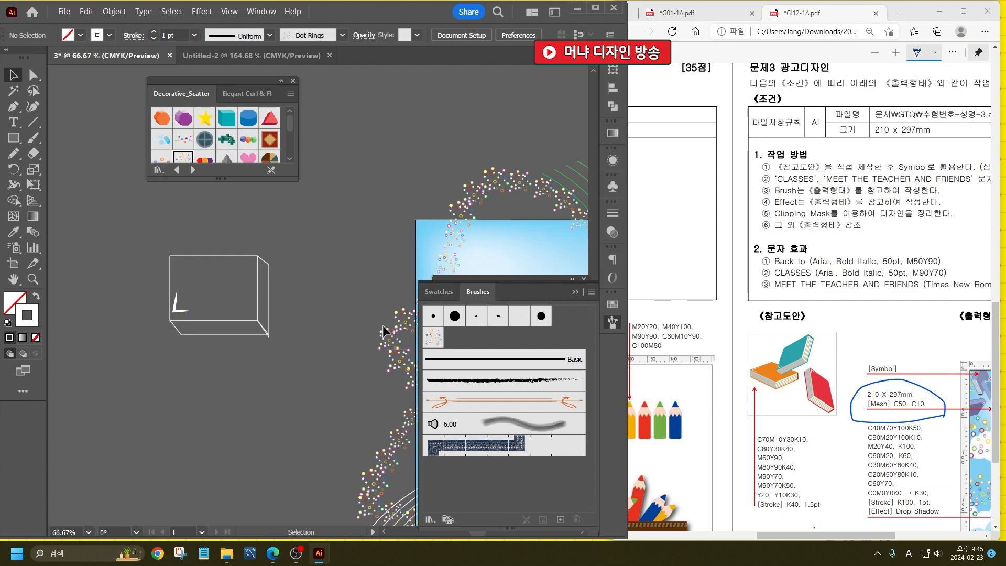
- Switch to the Untitled-2 document, and circle problem 2's three markers and four coloured pencils in the exam PDF
click(221, 55)
mouse_move(845, 535)
mouse_down()
mouse_move(763, 537)
mouse_move(779, 538)
mouse_up()
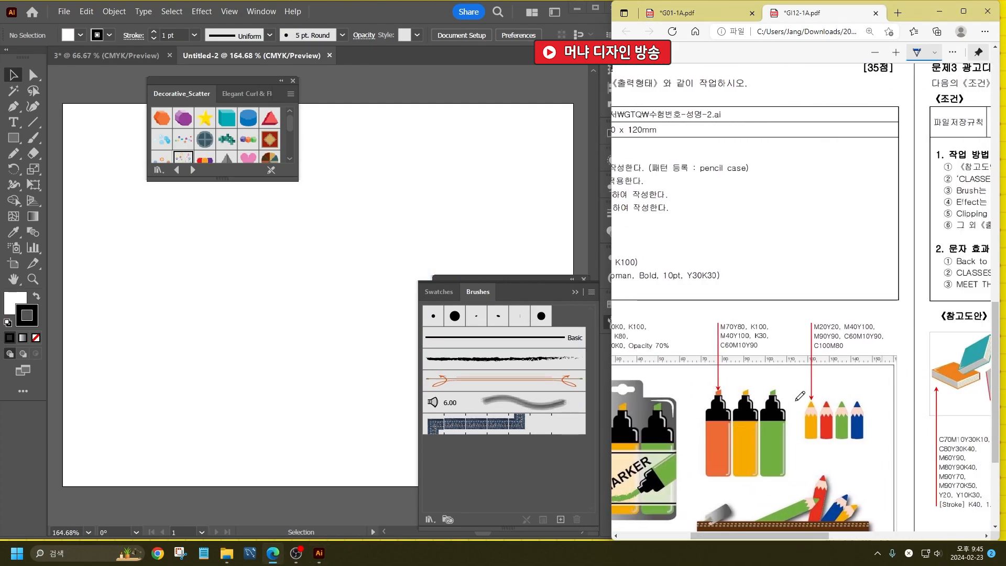
mouse_move(729, 370)
mouse_down()
mouse_move(690, 427)
mouse_move(732, 501)
mouse_move(786, 458)
mouse_up()
mouse_move(862, 460)
mouse_down()
mouse_move(786, 405)
mouse_move(900, 464)
mouse_up()
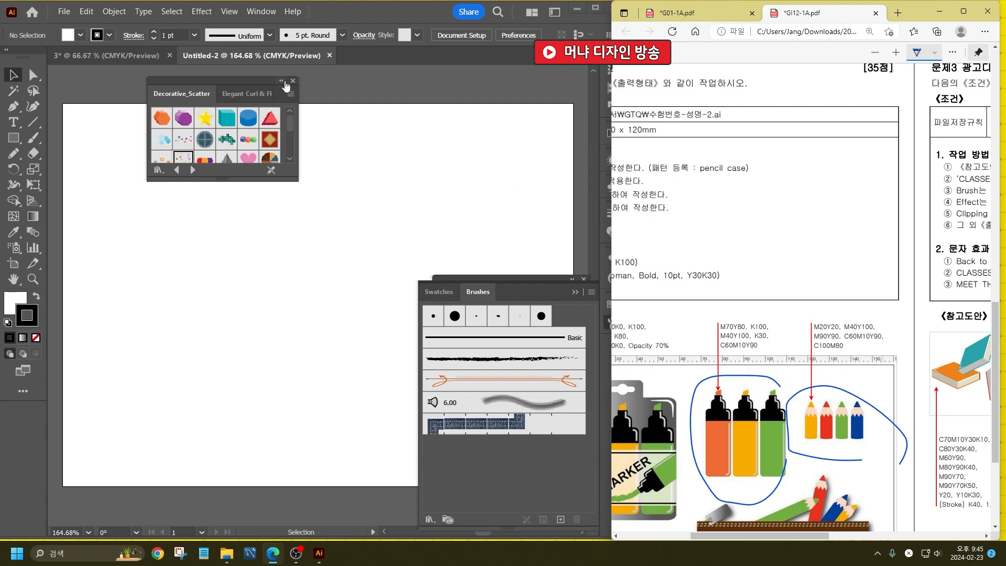
- Close the floating brush library, bring up the colour controls, and draw a tall rectangle on the empty artboard
click(285, 82)
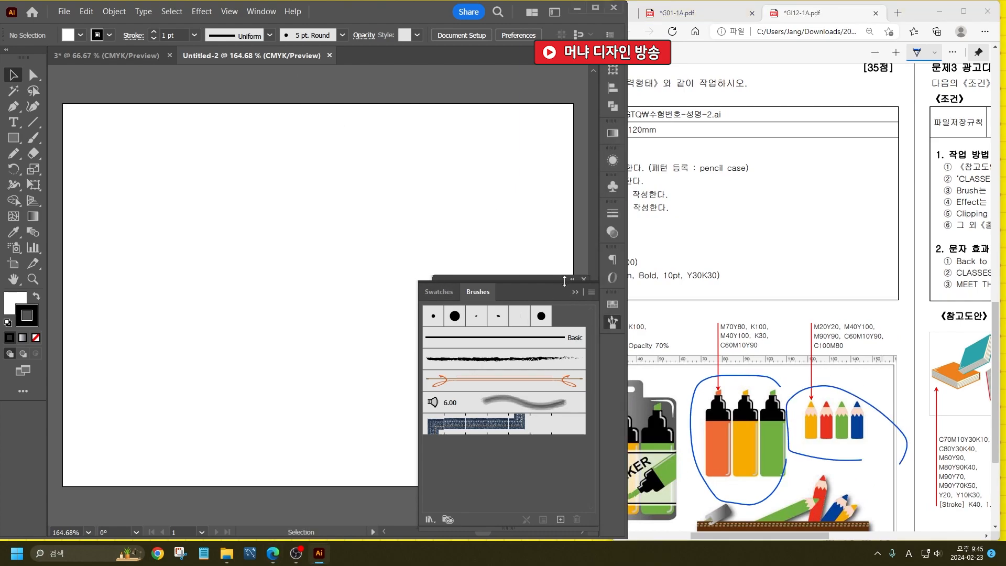
click(574, 293)
click(13, 138)
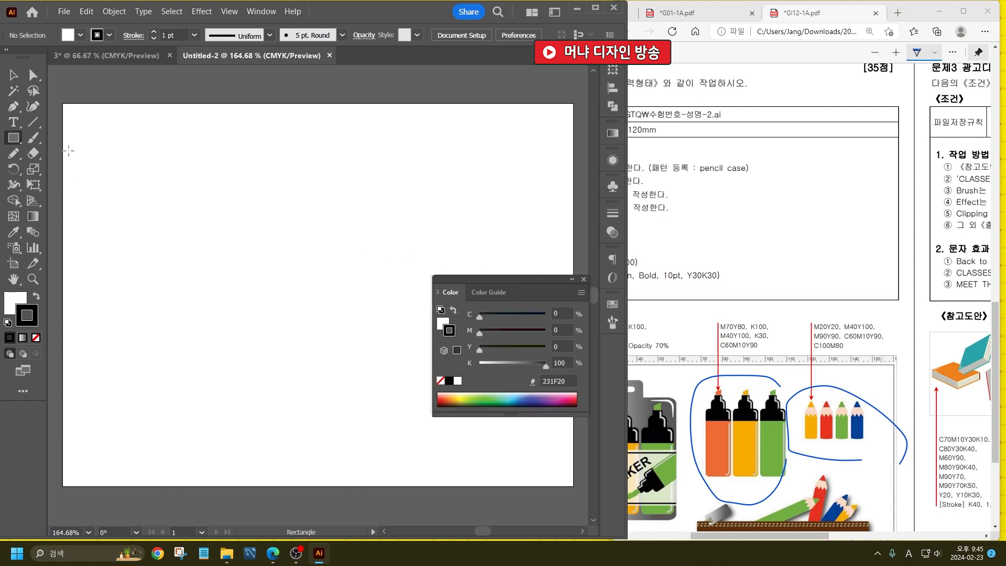
mouse_move(272, 147)
mouse_down()
mouse_move(299, 266)
mouse_move(317, 296)
mouse_up()
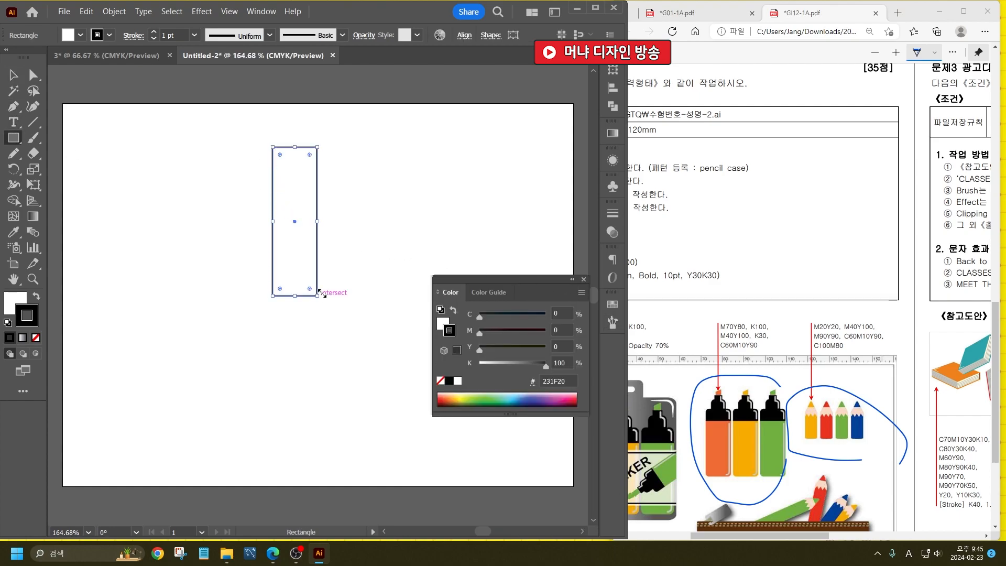
- Fill the tall rectangle with green, and place a yellow-filled copy to its right
click(14, 75)
click(80, 35)
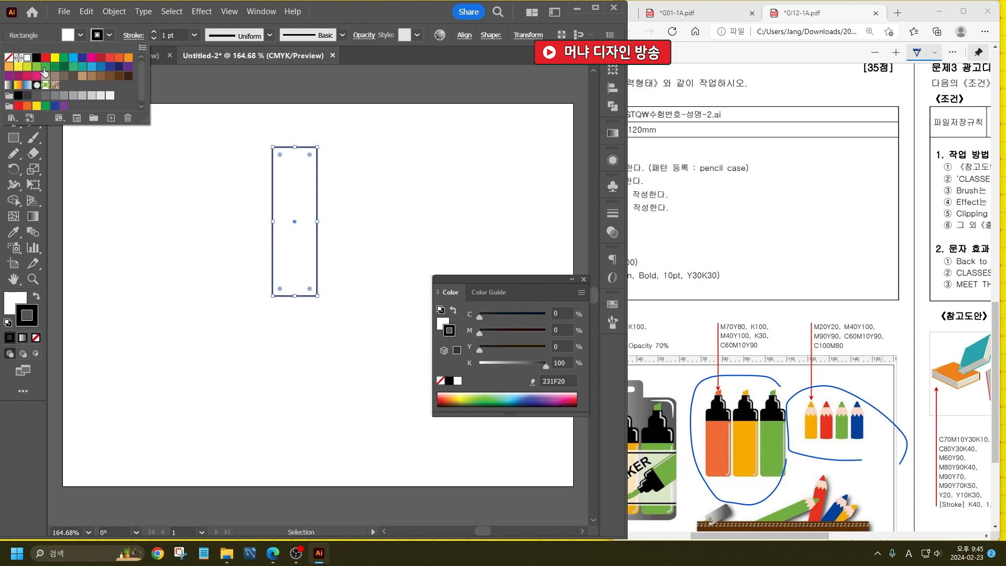
click(45, 71)
drag(276, 212, 331, 212)
click(80, 35)
click(25, 67)
click(18, 67)
- Duplicate the yellow rectangle, and move both yellow rectangles to the left of the green one
drag(367, 235, 429, 227)
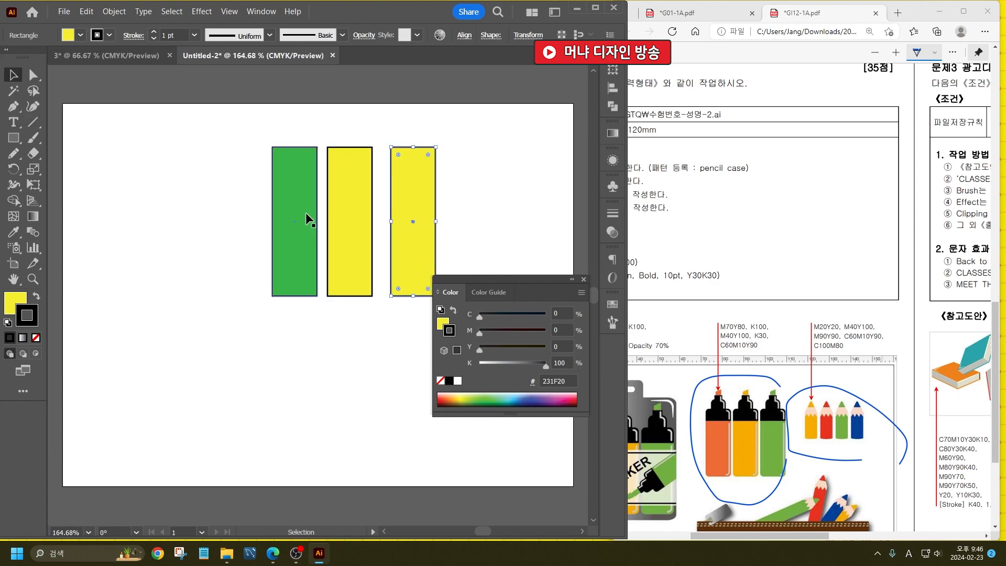
drag(361, 209, 254, 218)
drag(408, 229, 178, 226)
- Fill the leftmost rectangle with red-orange, and tighten the gaps between the three rectangles
click(81, 35)
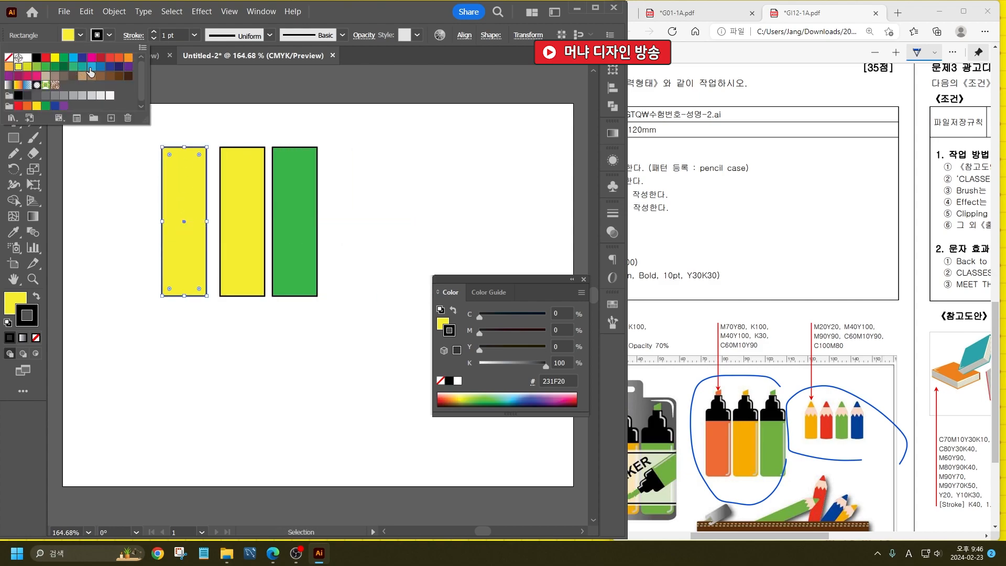
click(121, 63)
drag(176, 227, 185, 227)
drag(294, 219, 291, 218)
click(426, 204)
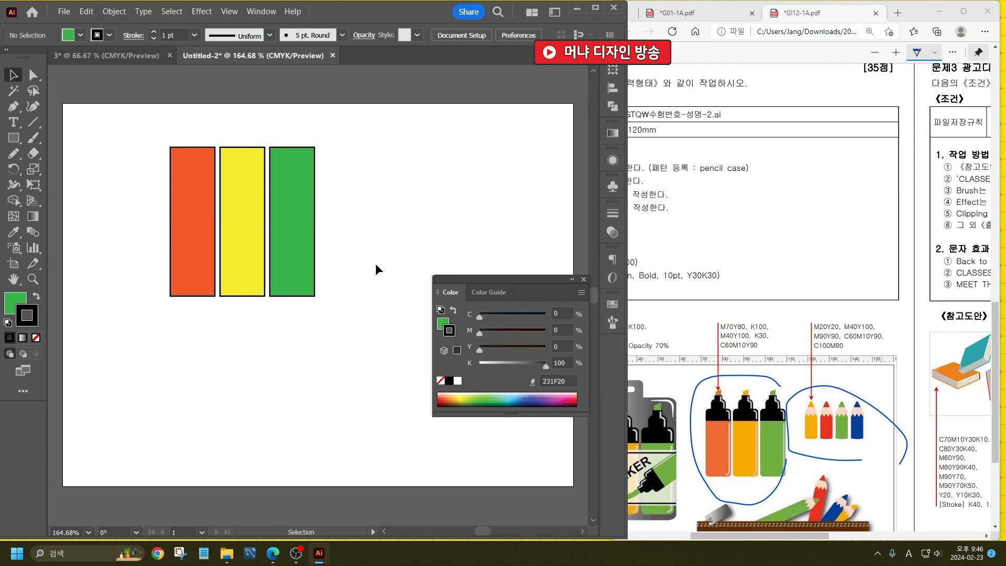
- Select the three coloured rectangles, move them to the right and scale them down proportionally
drag(371, 263, 216, 229)
click(182, 209)
key(Right)
key(Left)
drag(126, 131, 430, 335)
drag(287, 225, 374, 225)
drag(402, 152, 382, 167)
- Place a half-size copy of the three bars to the upper right, and add a fourth bar filled with dark blue
mouse_move(349, 239)
mouse_down()
mouse_move(566, 191)
mouse_move(530, 197)
mouse_up()
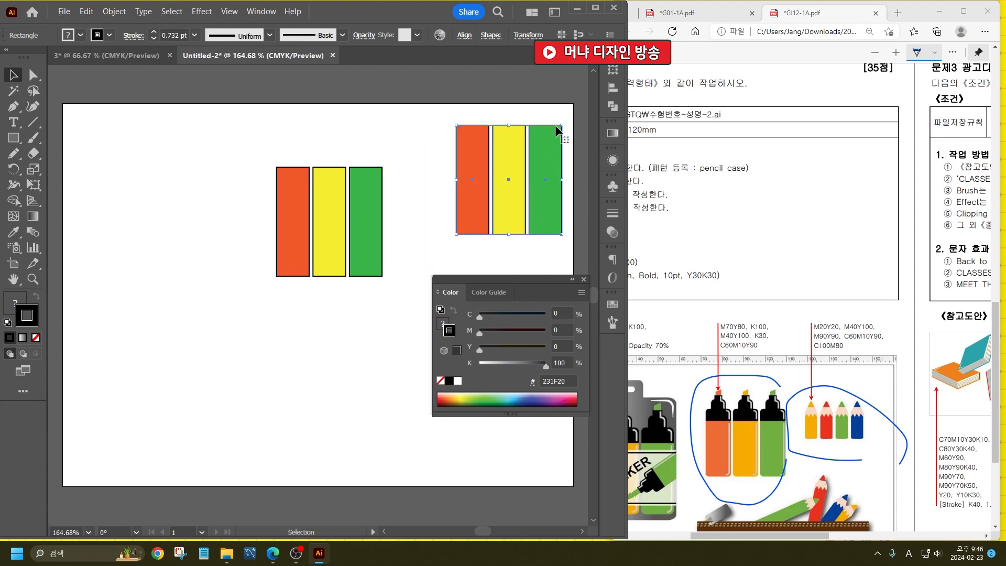
mouse_move(561, 124)
mouse_down()
mouse_move(511, 177)
mouse_move(512, 216)
mouse_move(543, 197)
mouse_move(510, 195)
mouse_up()
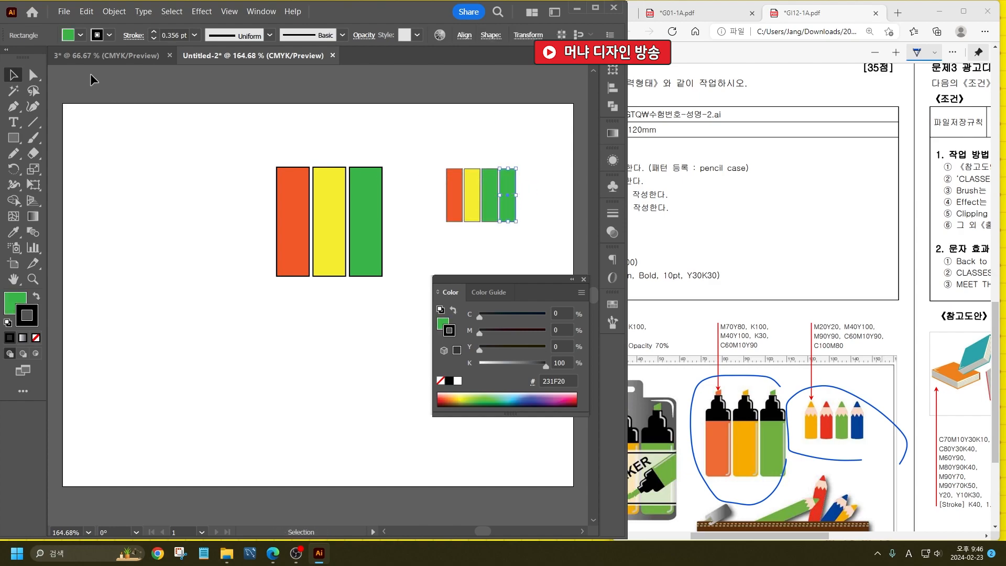
click(81, 35)
click(78, 56)
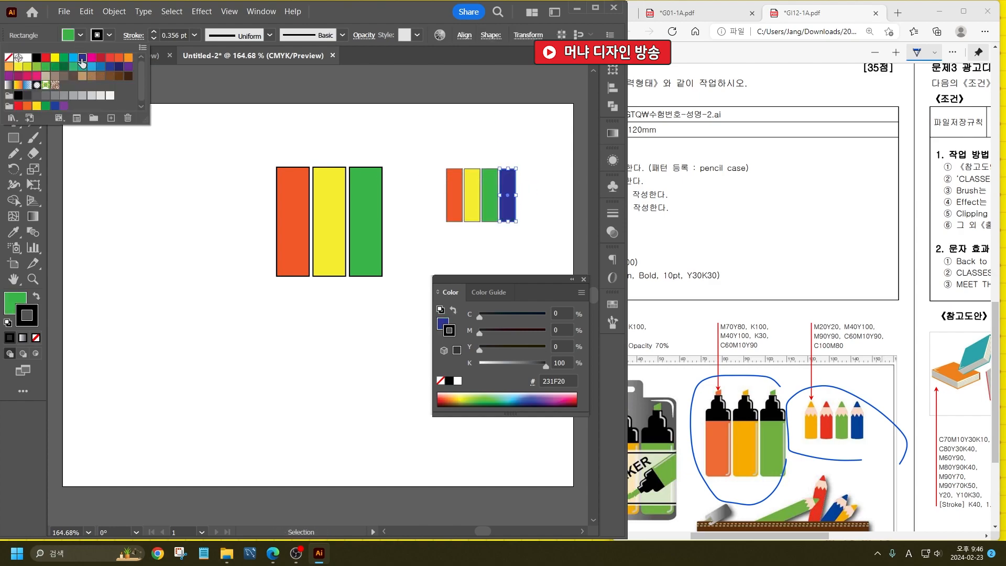
click(116, 213)
drag(526, 234, 459, 156)
key(a)
key(v)
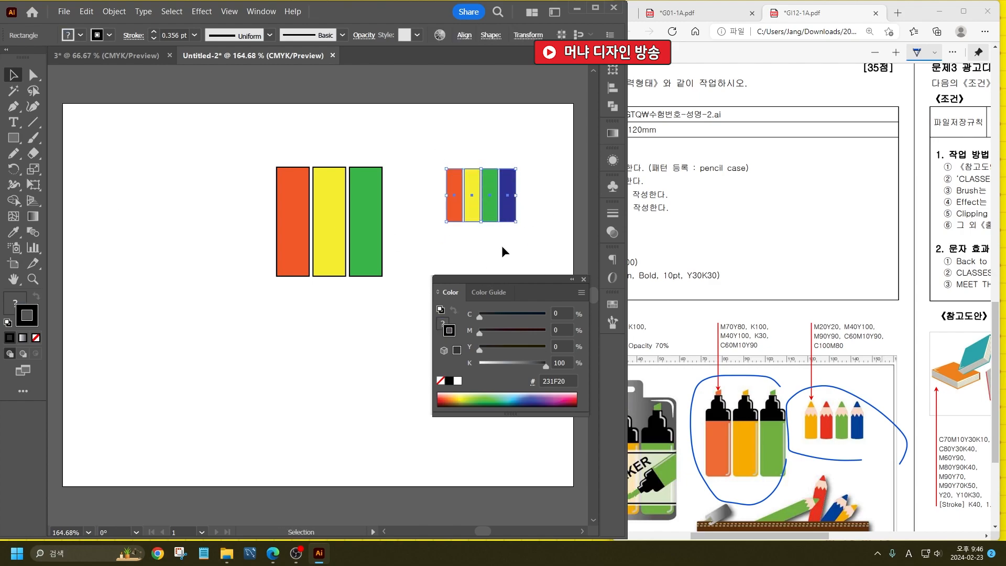
click(612, 305)
drag(461, 195, 515, 361)
click(367, 364)
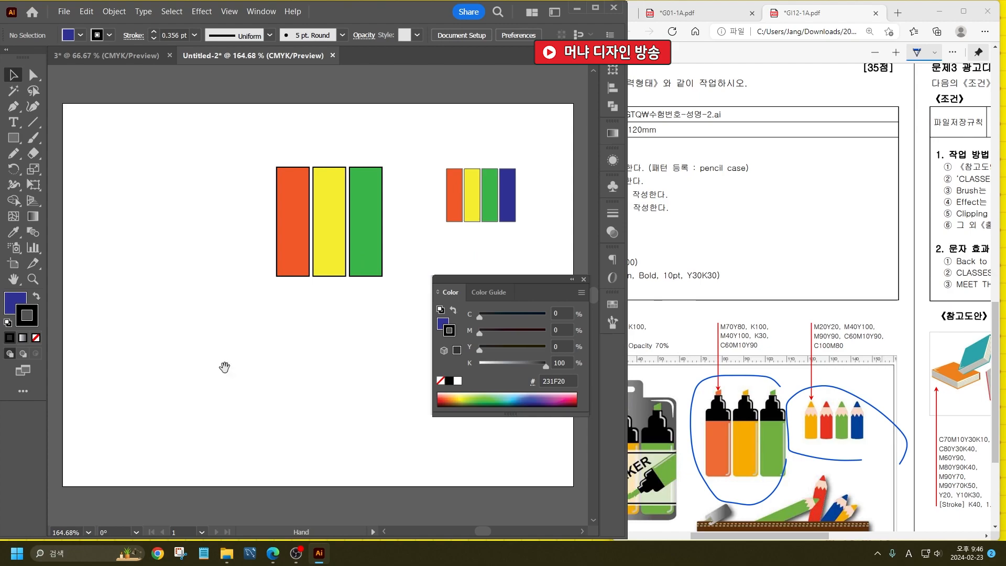
- Draw a large, nearly square rounded rectangle in dark blue at the lower left of the three large bars
key(space)
drag(276, 330, 304, 314)
drag(16, 145, 63, 149)
drag(122, 206, 287, 382)
key(v)
click(215, 137)
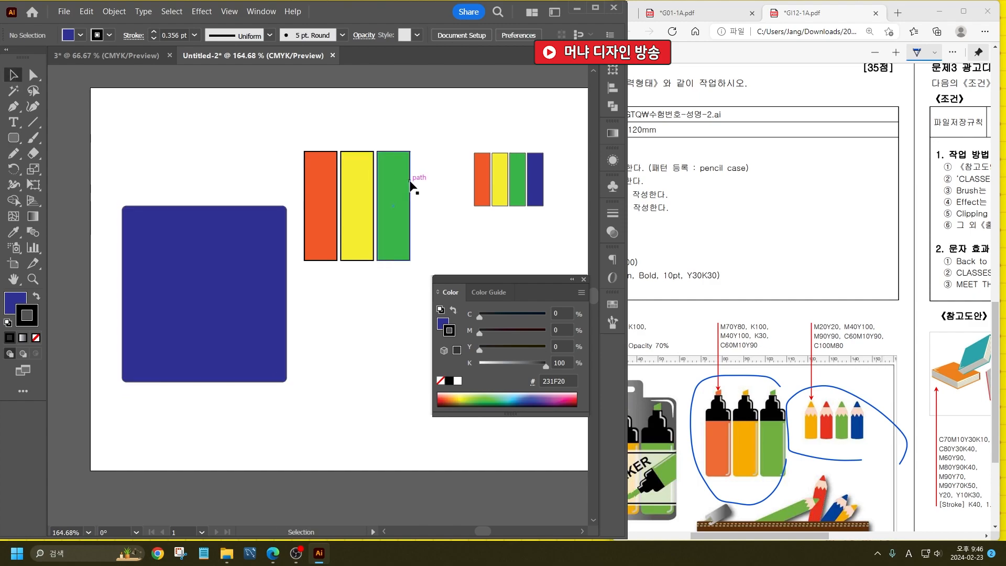
- Draw a full-width rectangular band across the middle of the dark blue rounded rectangle
click(286, 322)
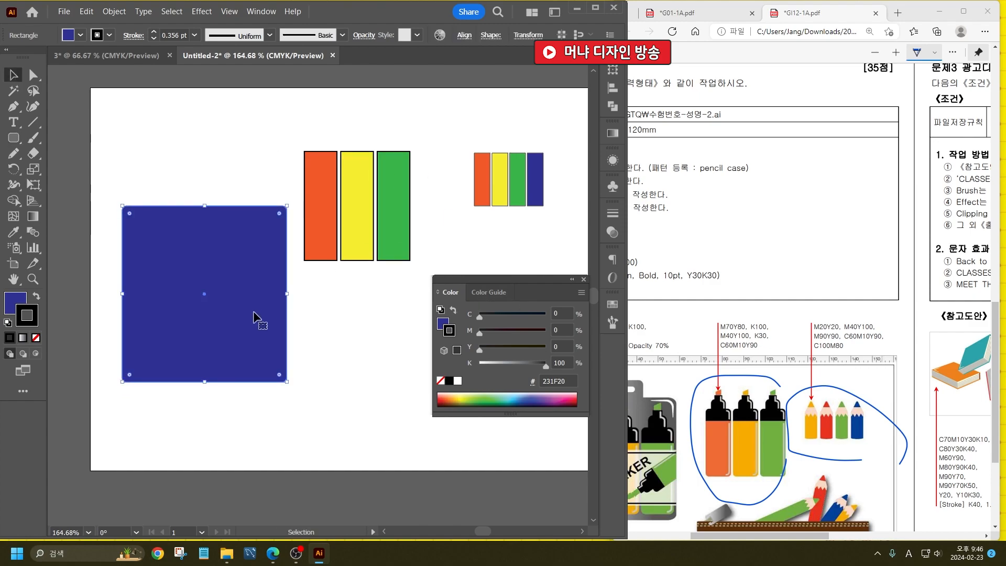
drag(17, 137, 58, 137)
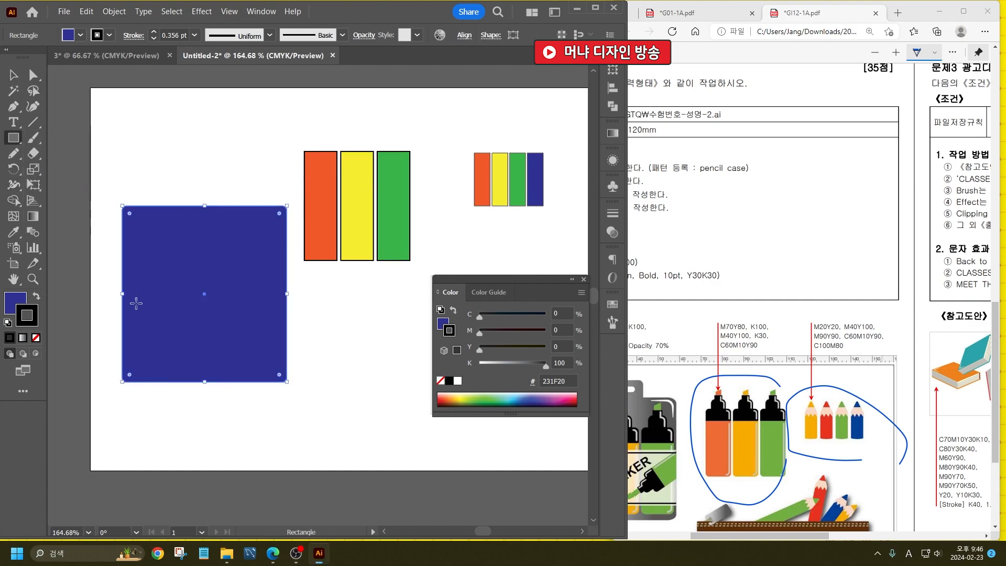
drag(122, 279, 286, 335)
click(13, 75)
- Underline "C0M0Y0K0, Opacity 70%" in the exam PDF, and give the band a white fill with 70% opacity
drag(744, 539, 672, 540)
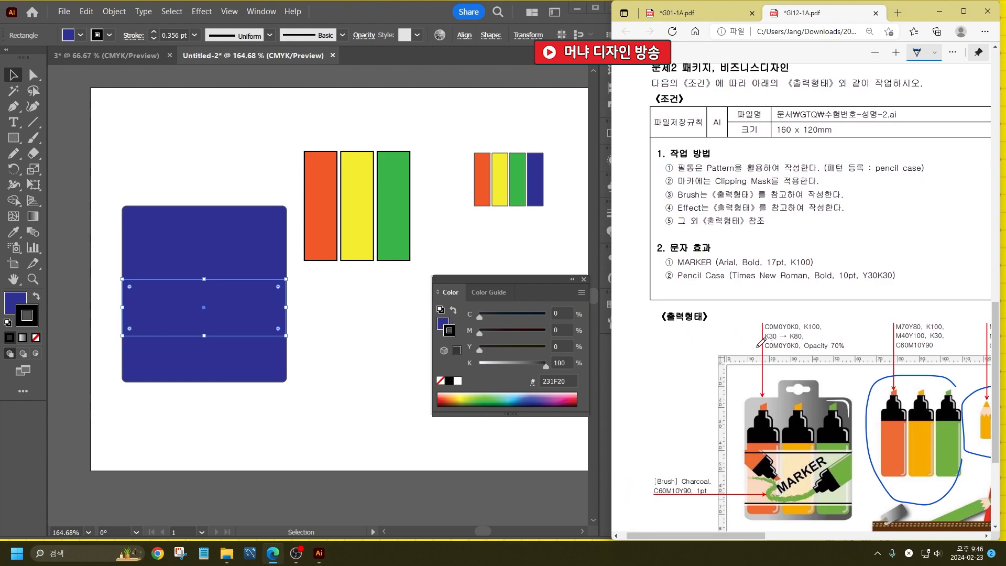
drag(846, 351, 850, 352)
click(68, 36)
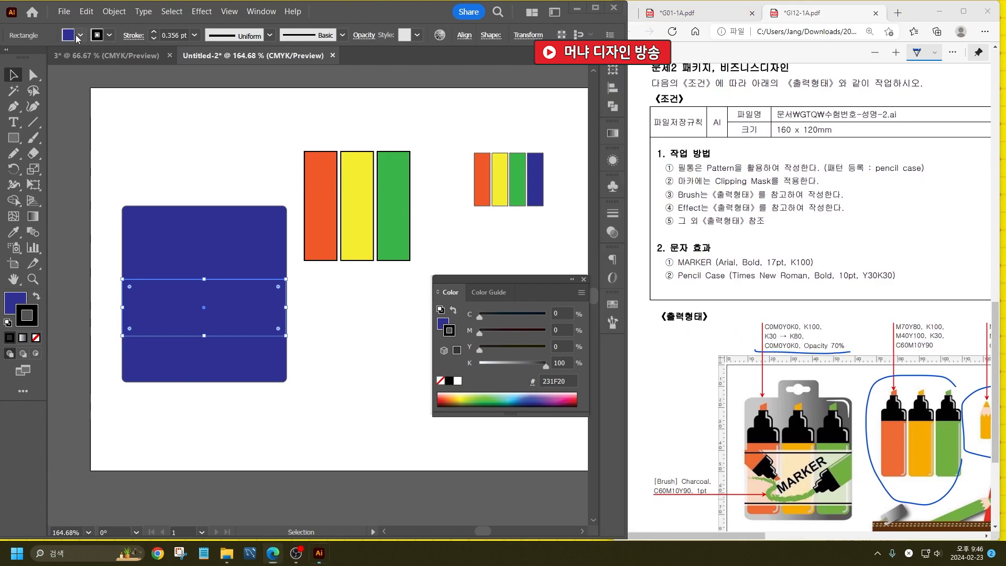
click(27, 57)
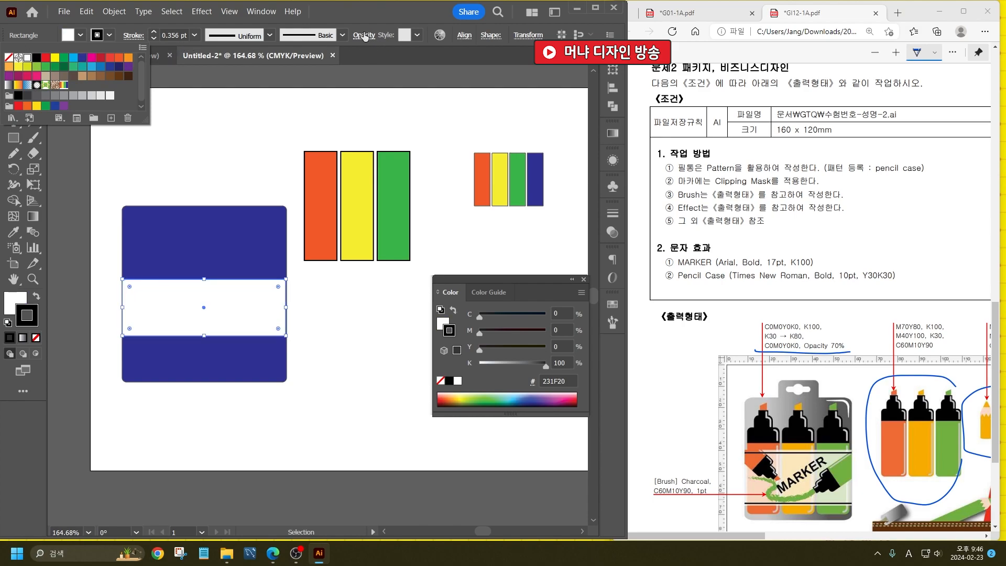
click(364, 35)
click(364, 35)
text(70)
key(Return)
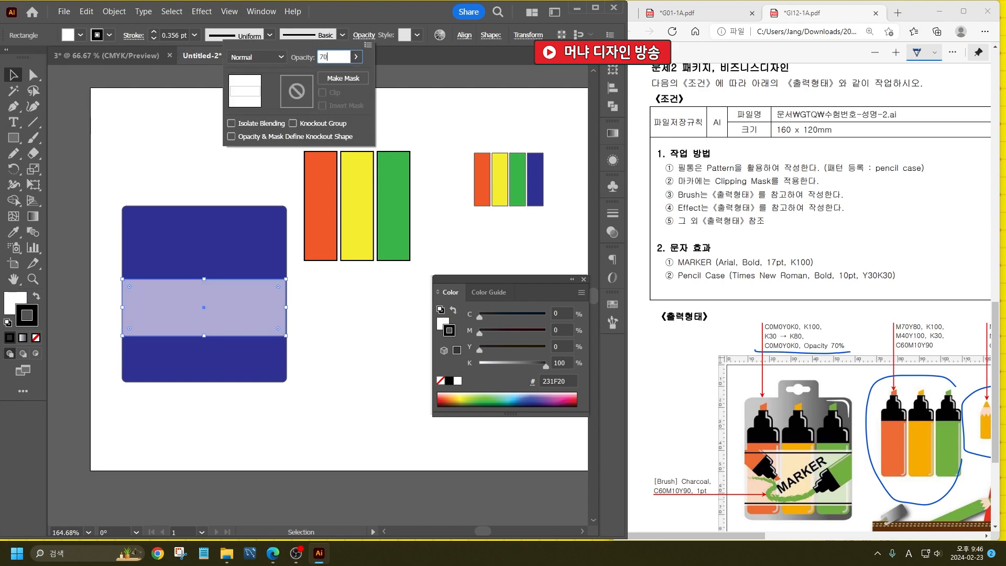
click(404, 294)
- Draw a wide rounded rectangle with an enlarged corner radius below the coloured bars, based on the PDF's pencil case
drag(376, 353, 186, 341)
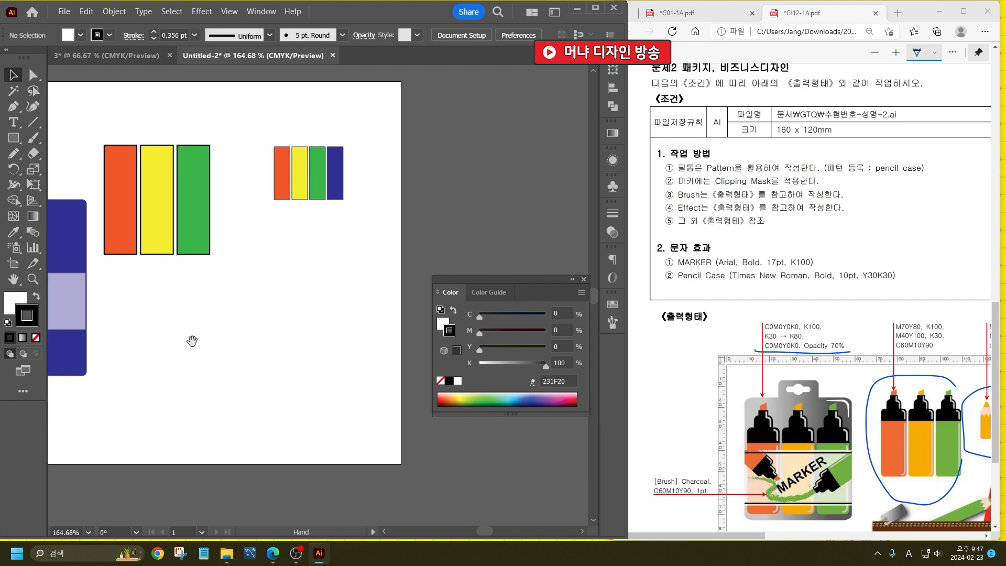
click(720, 542)
scroll(796, 453, down, 3)
scroll(796, 453, right, 3)
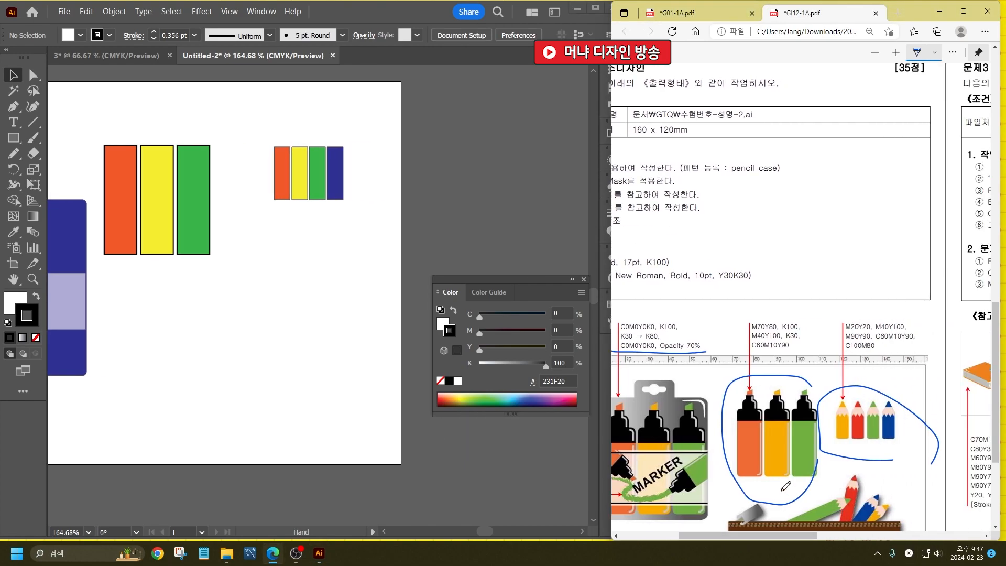
drag(14, 137, 57, 151)
mouse_move(131, 322)
mouse_down()
mouse_move(146, 341)
mouse_move(343, 414)
mouse_up()
key(Up)
key(Up)
key(Up)
key(Up)
key(Up)
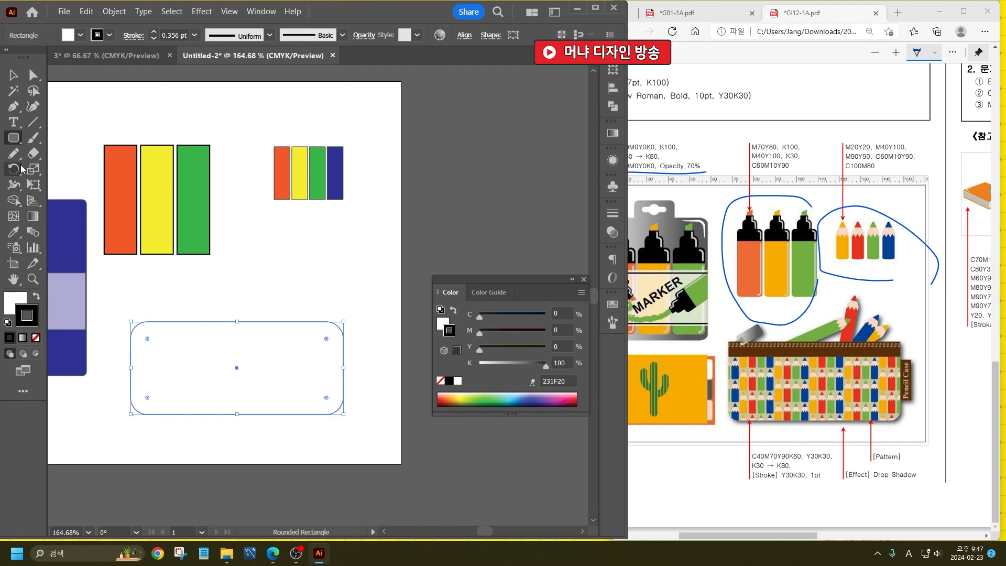
- Slice the wide rounded rectangle straight across near its upper edge with the Knife tool, and delete the upper strip
drag(33, 153, 87, 184)
mouse_move(126, 343)
mouse_down()
mouse_move(347, 340)
mouse_move(335, 313)
mouse_up()
key(v)
click(352, 297)
key(Delete)
- Fill the remaining pencil case shape with yellow-green
key(space)
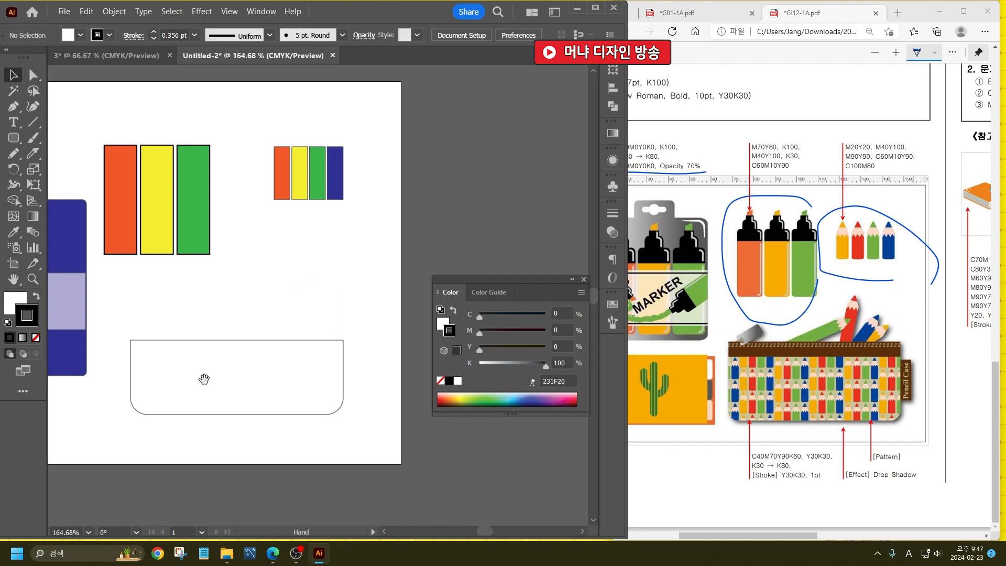
drag(204, 379, 274, 366)
click(315, 402)
click(81, 35)
click(35, 67)
click(310, 304)
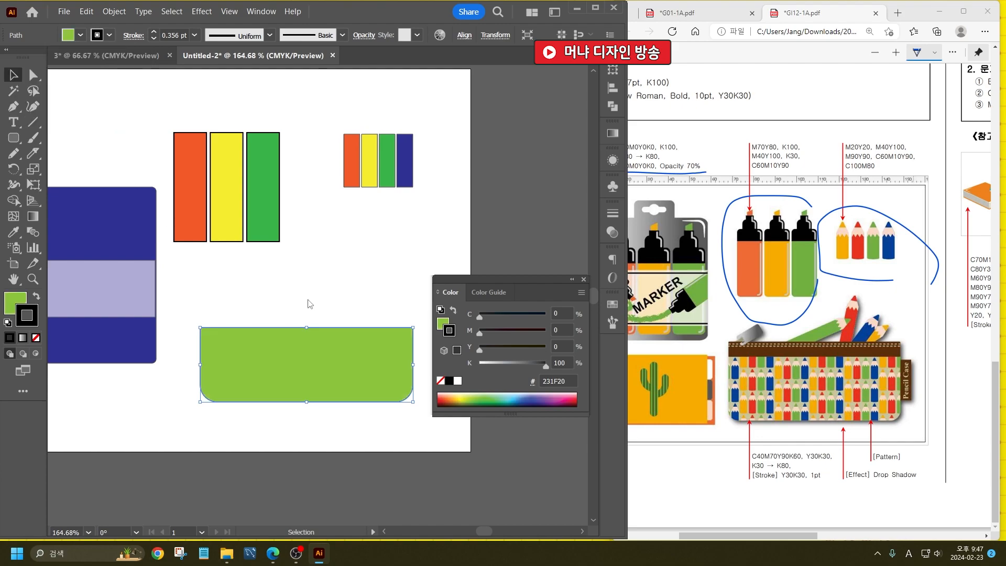
- Place copies of the translucent band and the yellow-green pencil case shape below their originals, and deselect
key(space)
mouse_move(161, 314)
mouse_down()
mouse_move(245, 285)
mouse_move(222, 265)
mouse_up()
click(174, 266)
key(space)
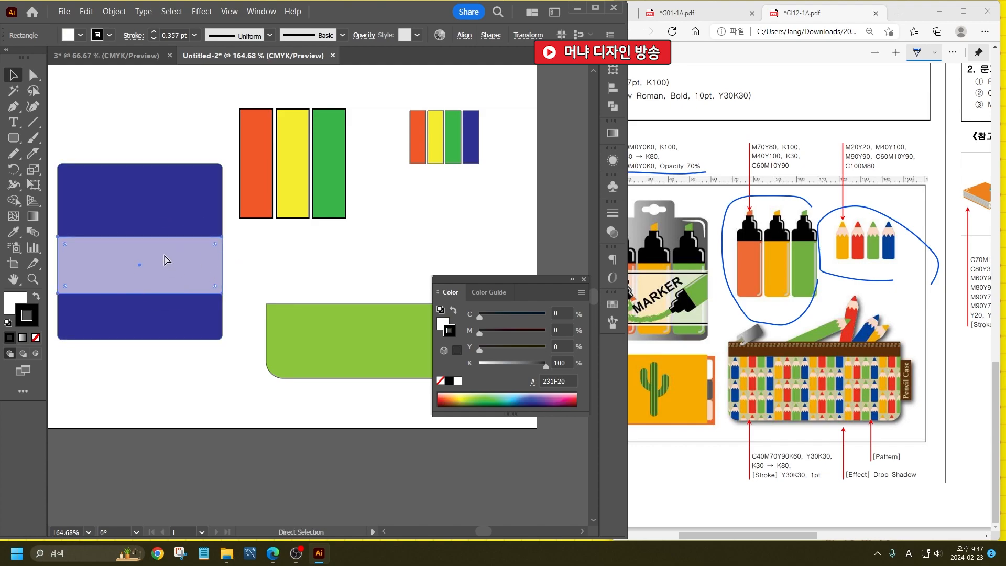
drag(168, 259, 168, 349)
drag(309, 344, 311, 431)
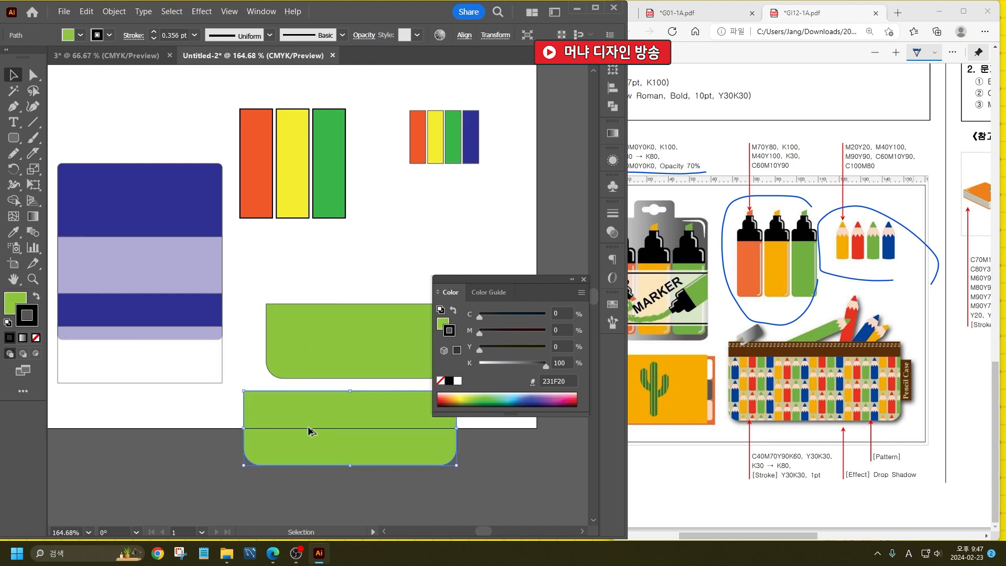
click(336, 278)
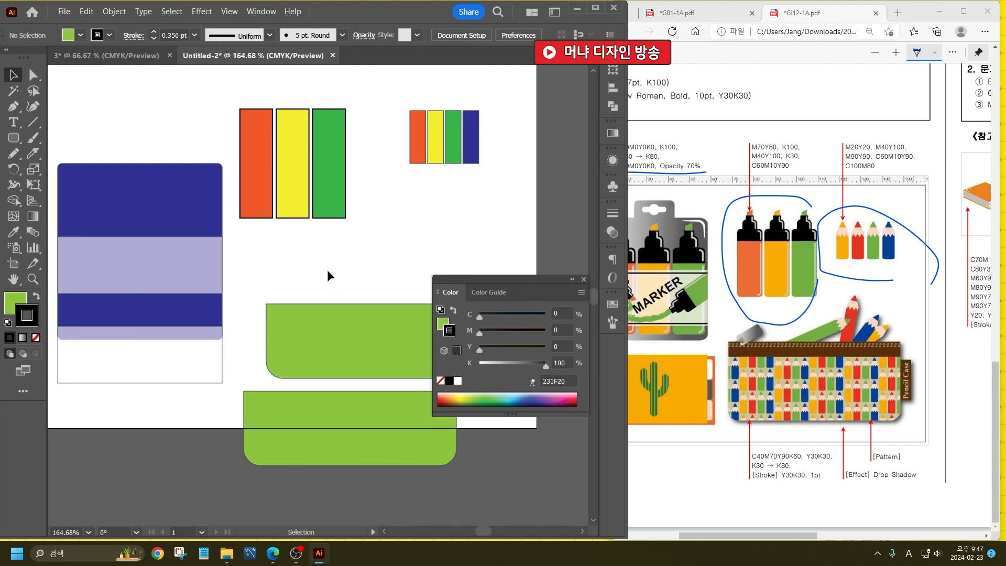
- Place a diagonally rotated copy of the large green bar across the upper right edge of the package
click(344, 190)
drag(345, 191, 390, 202)
drag(373, 168, 448, 235)
key(ctrl+z)
drag(389, 162, 314, 210)
- Copy the large orange bar onto the package's left edge, rotating it diagonally to lean opposite to the green one
click(304, 142)
drag(304, 142, 116, 191)
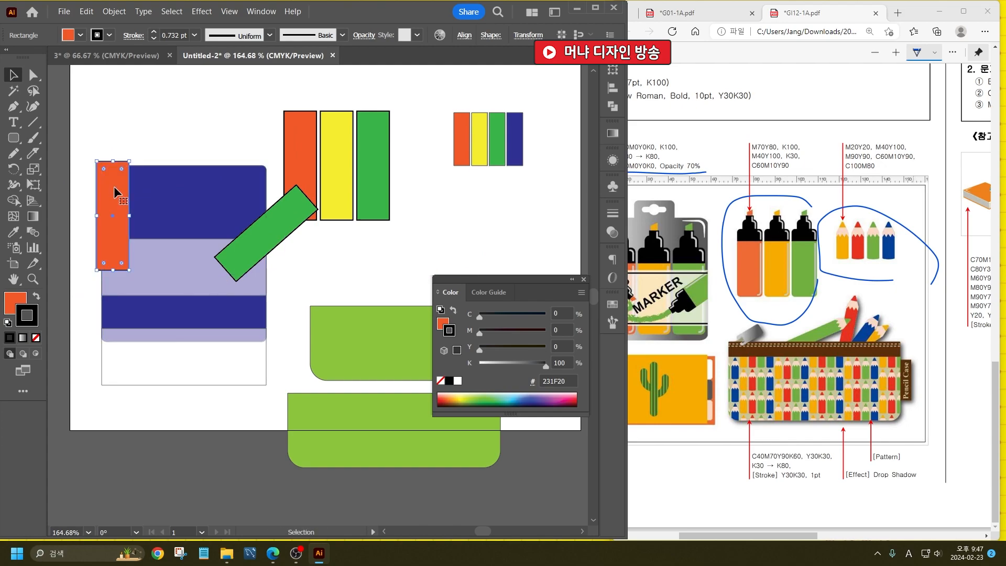
drag(133, 158, 83, 142)
drag(93, 195, 80, 204)
- Apply the coloured bars pattern swatch as the upper pencil case's fill and yellow-green as its stroke
click(389, 265)
click(377, 359)
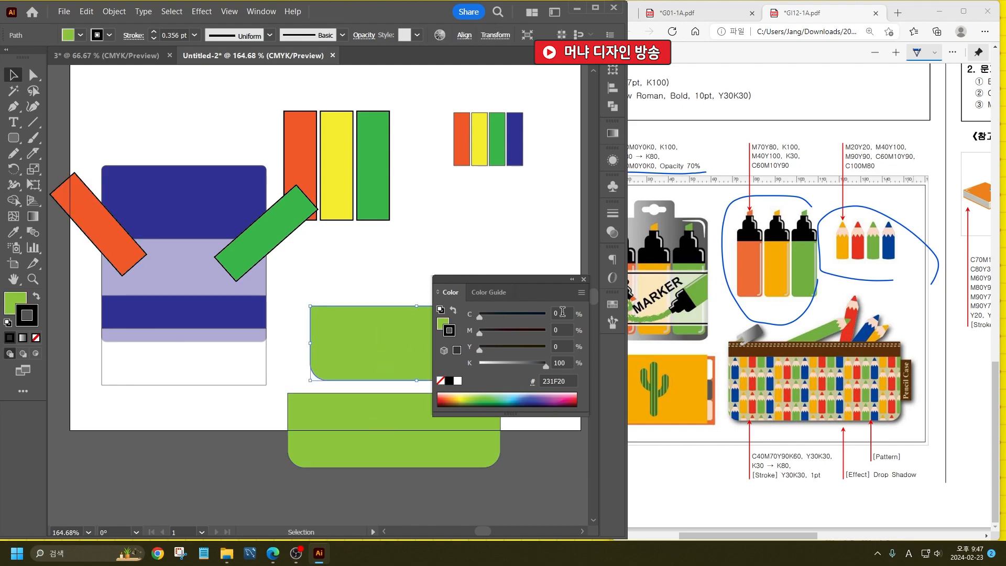
click(613, 323)
click(512, 360)
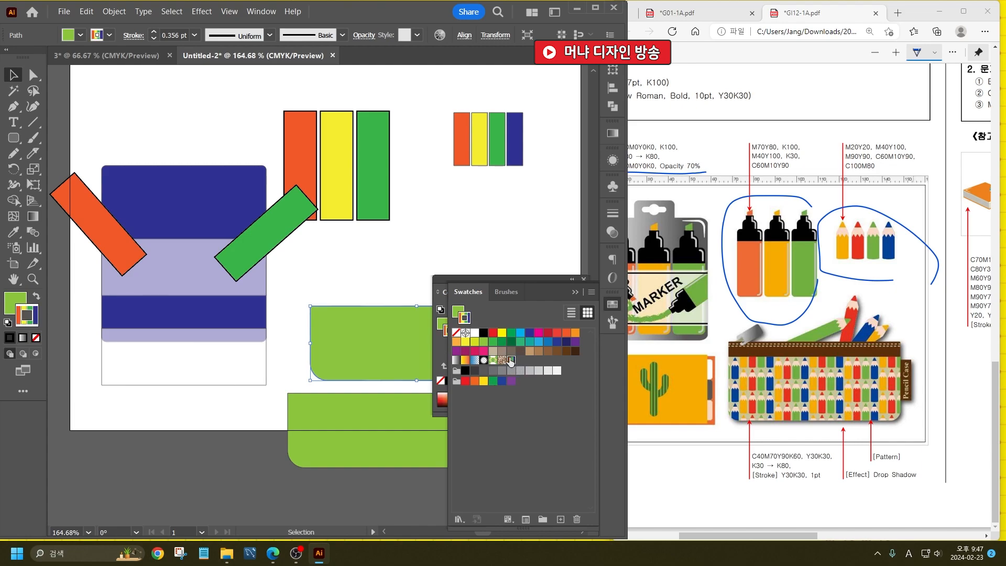
click(40, 298)
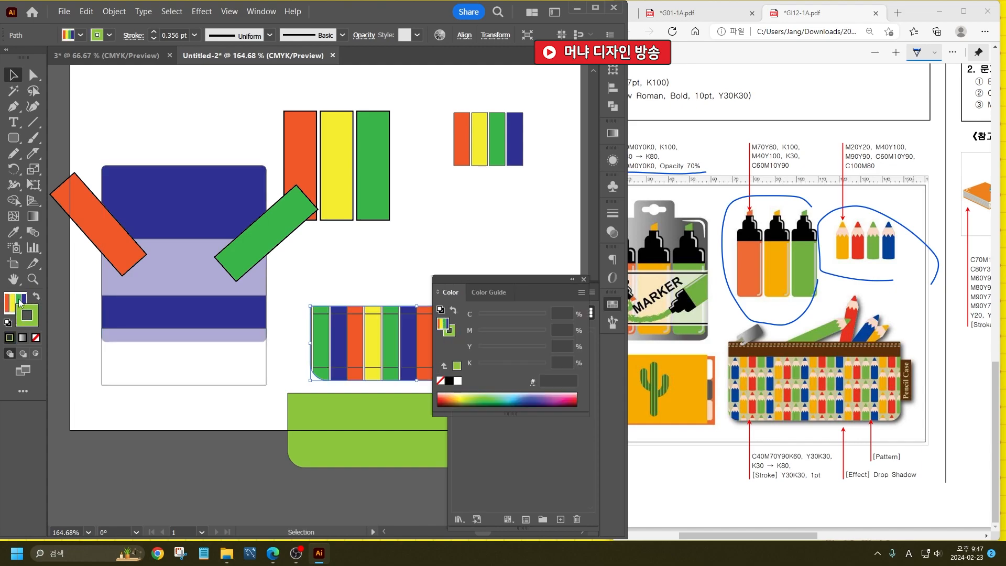
- Open the coloured bars pattern for editing and set its tile type to Brick by Column
drag(393, 355, 329, 344)
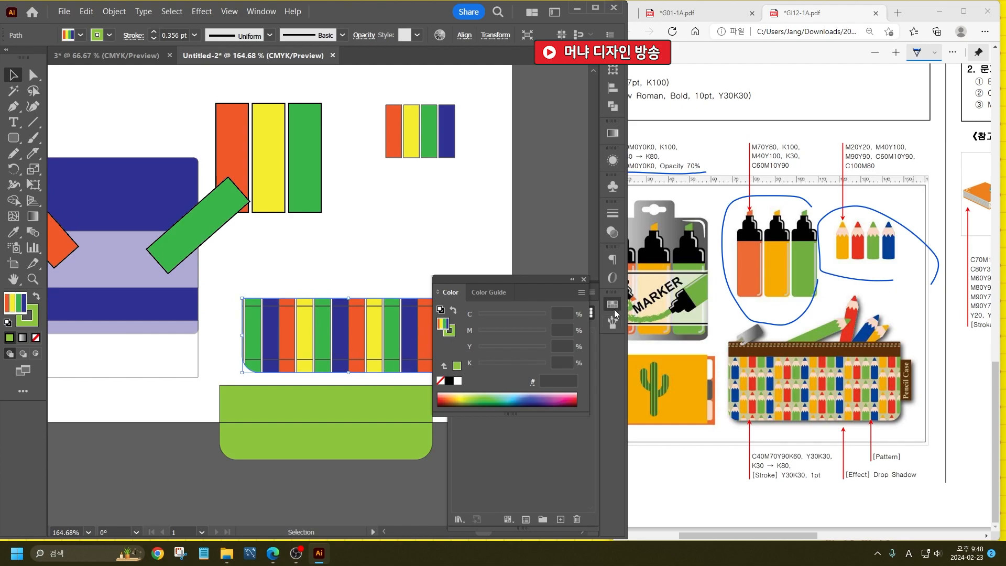
click(614, 308)
double_click(511, 362)
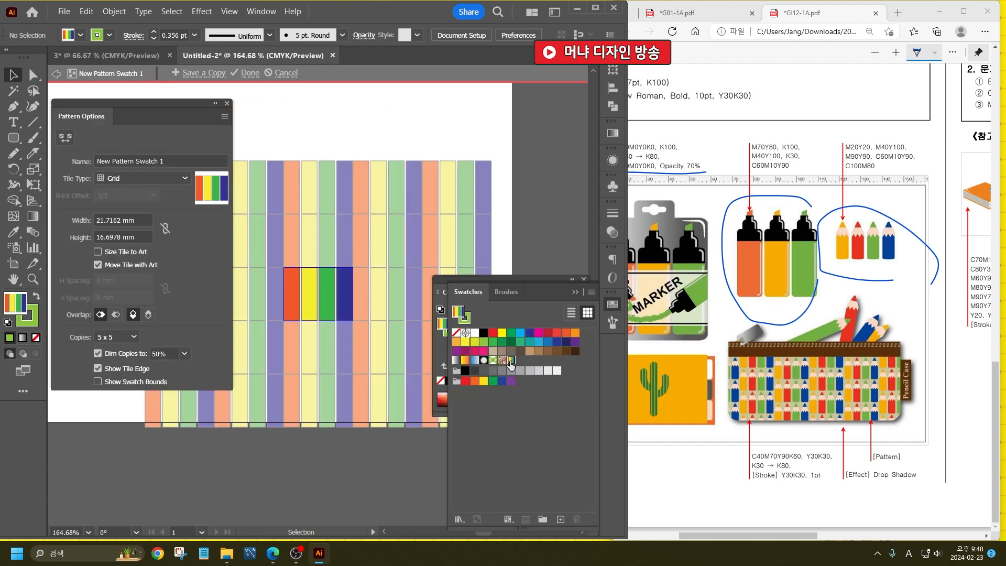
click(139, 178)
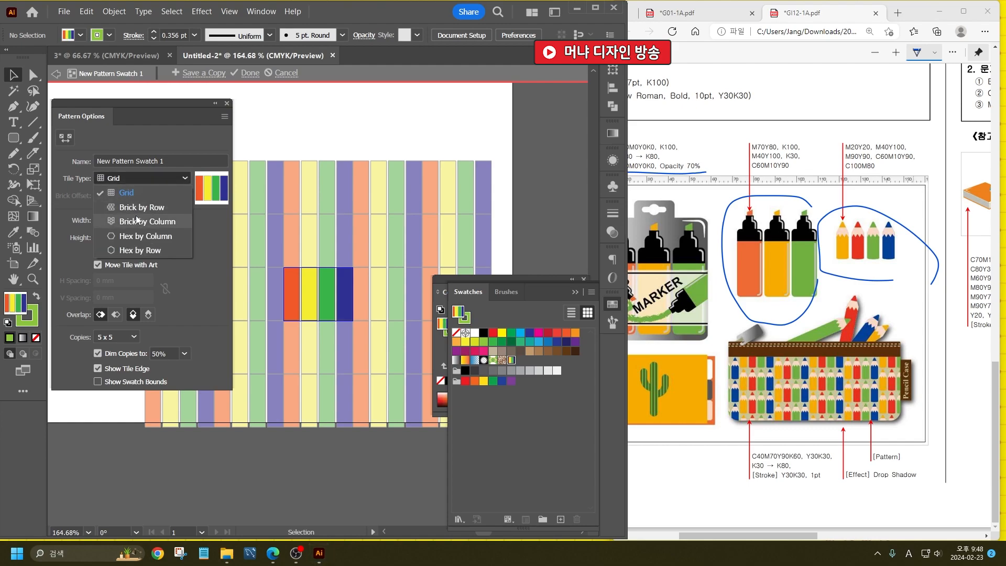
click(136, 219)
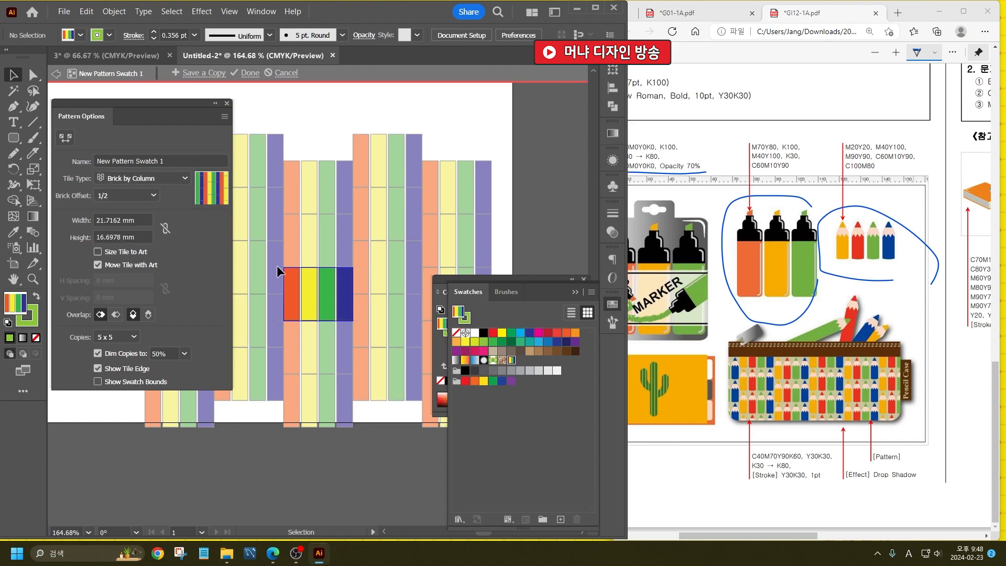
- Shrink the four bars slightly within the pattern tile to leave gaps, and finish editing the pattern
drag(264, 243, 374, 349)
scroll(336, 298, up, 2)
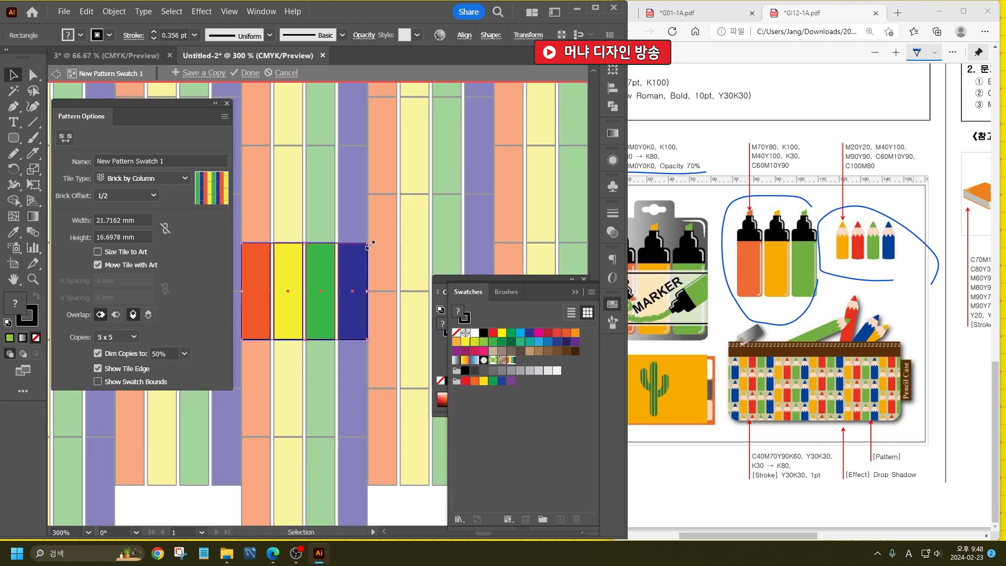
scroll(370, 281, down, 3)
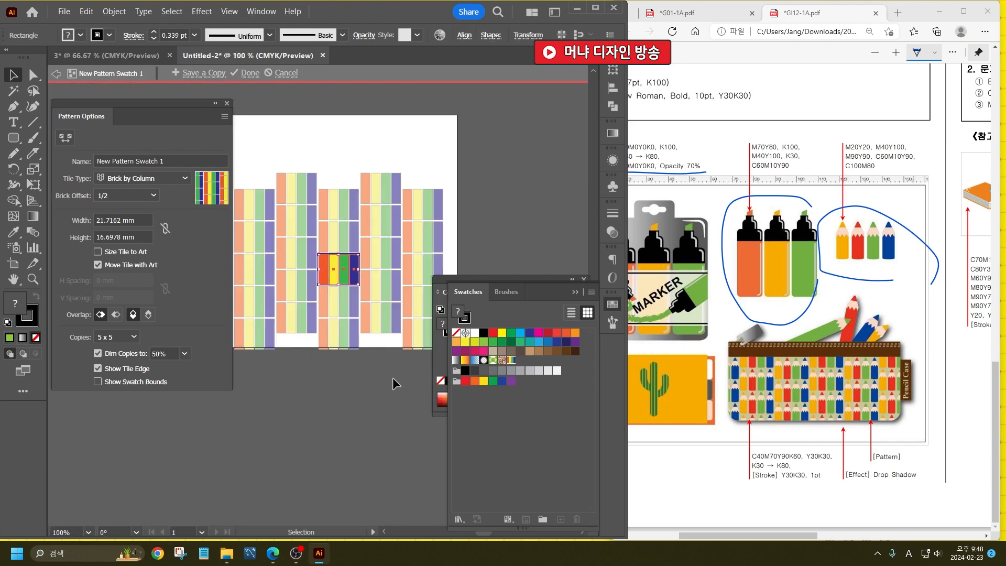
click(349, 360)
click(250, 73)
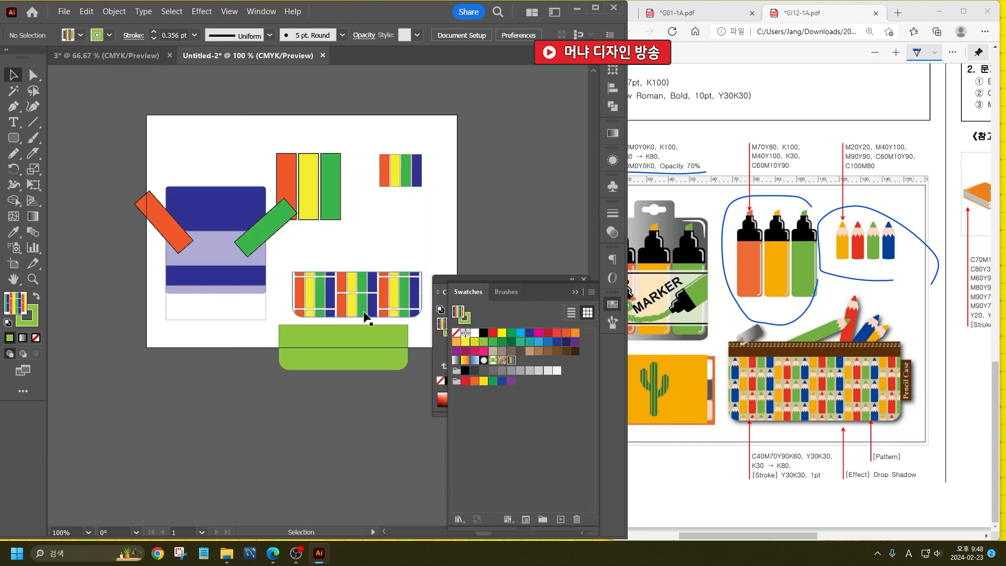
- Scale only the pattern in the upper pencil case to a uniform 30% with Transform Objects off, and deselect
click(362, 298)
scroll(385, 304, up, 1)
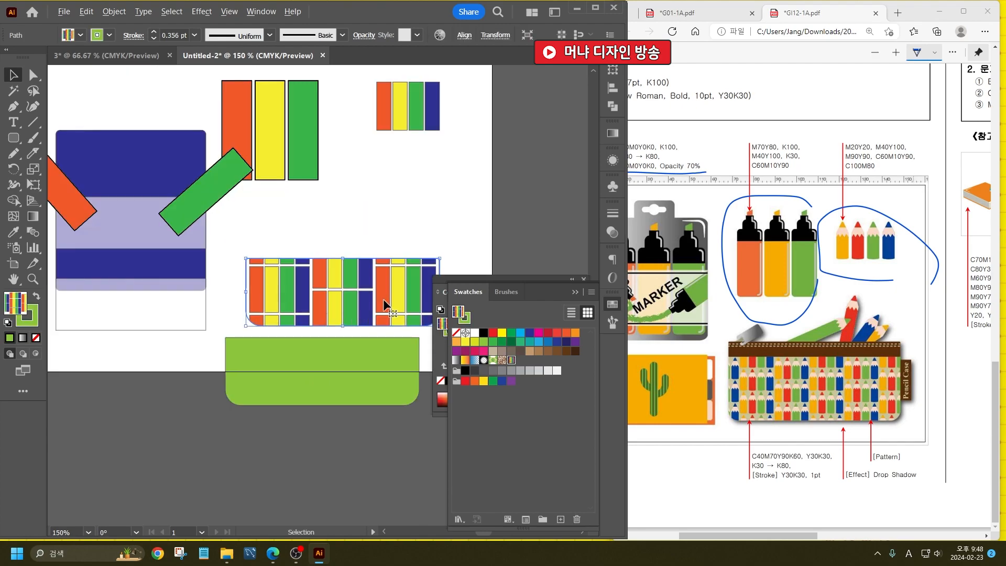
click(31, 172)
double_click(32, 172)
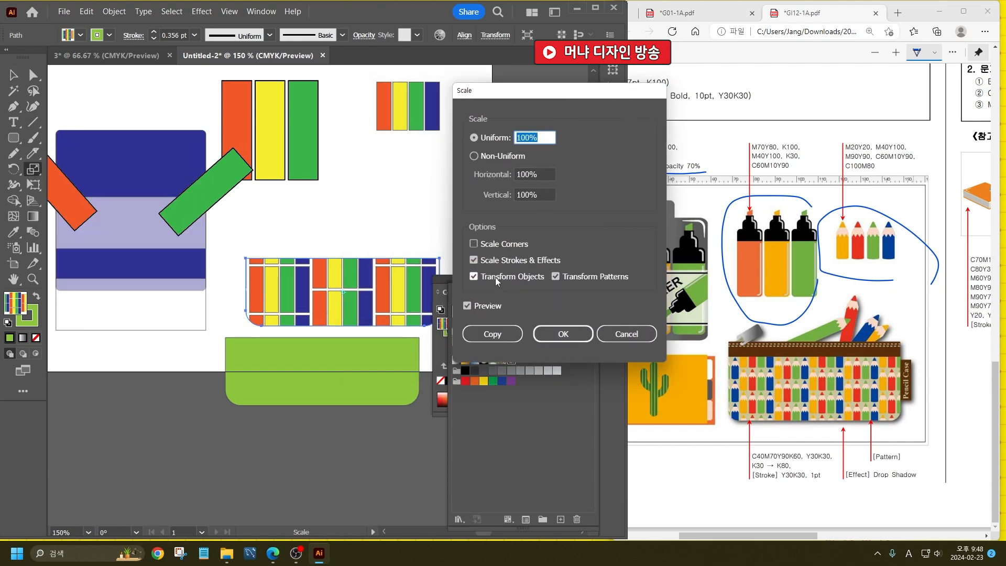
click(496, 281)
click(534, 137)
scroll(532, 137, down, 20)
scroll(532, 137, down, 20)
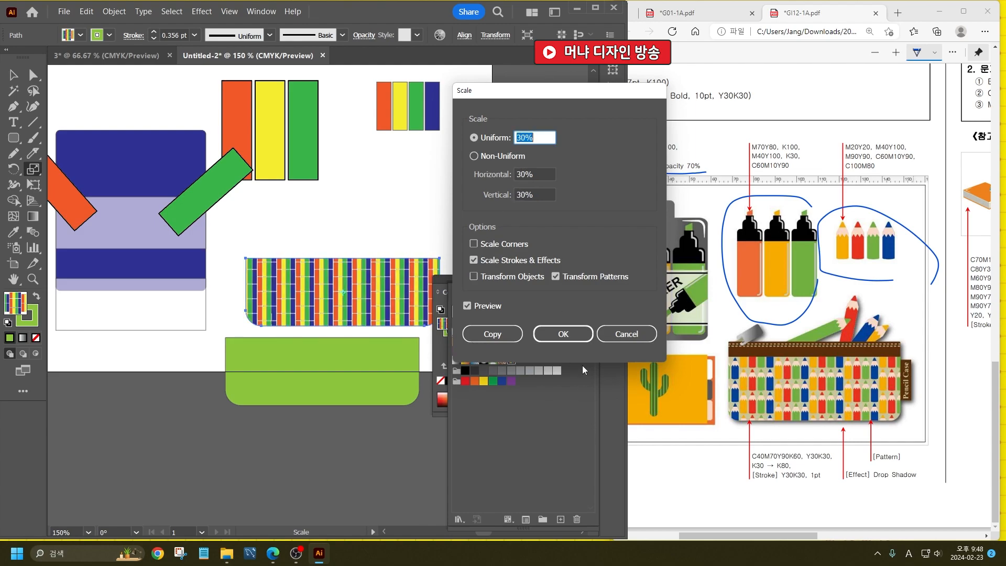
click(576, 335)
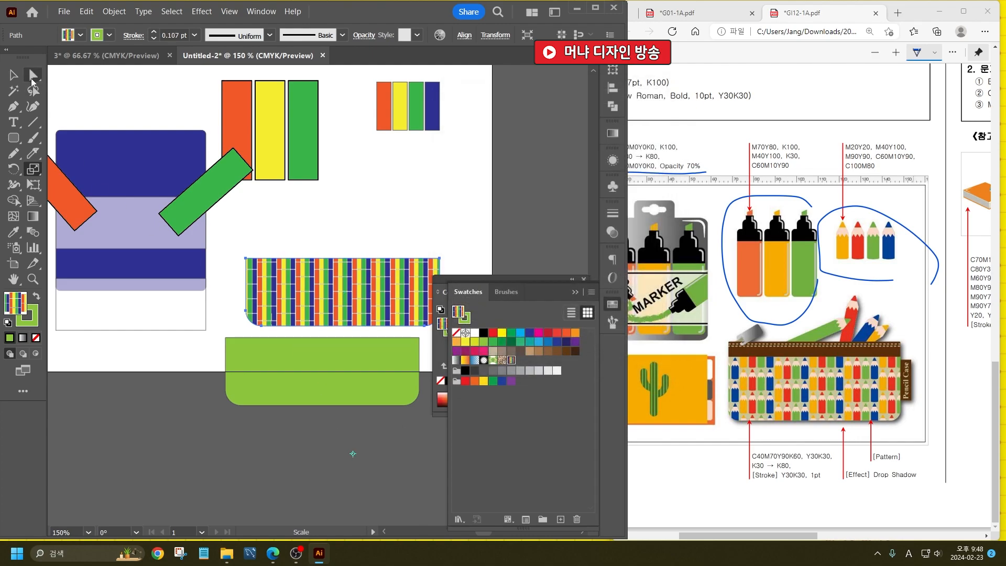
click(12, 82)
click(314, 249)
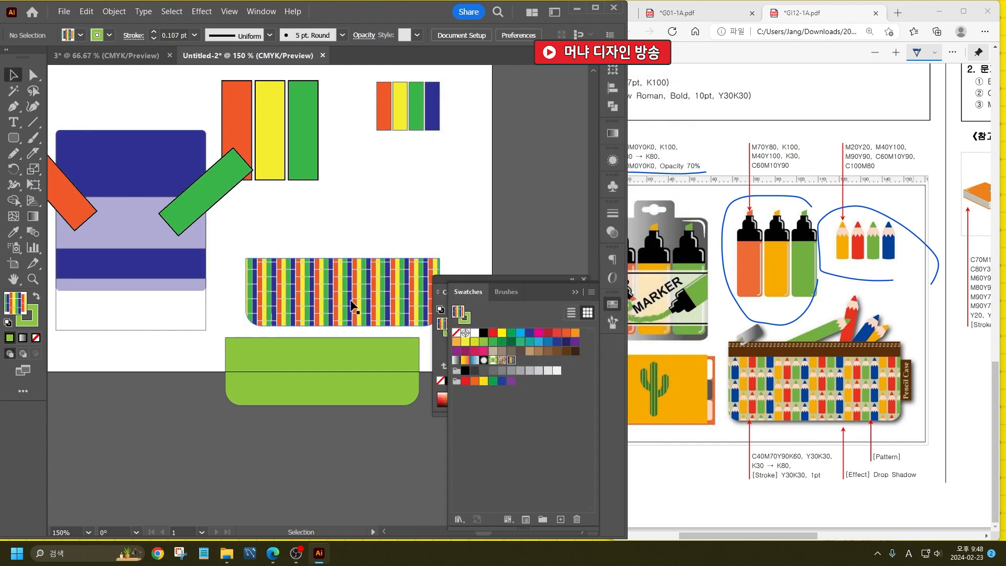
- Move the plain yellow-green pencil case copy onto the patterned one, send it to the back, and deselect
key(ctrl)
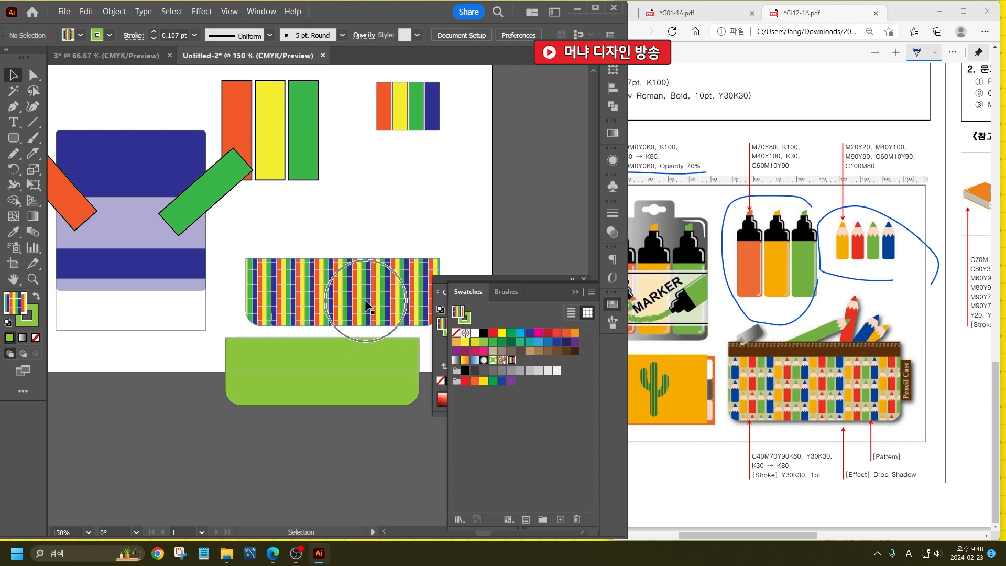
drag(355, 405, 377, 333)
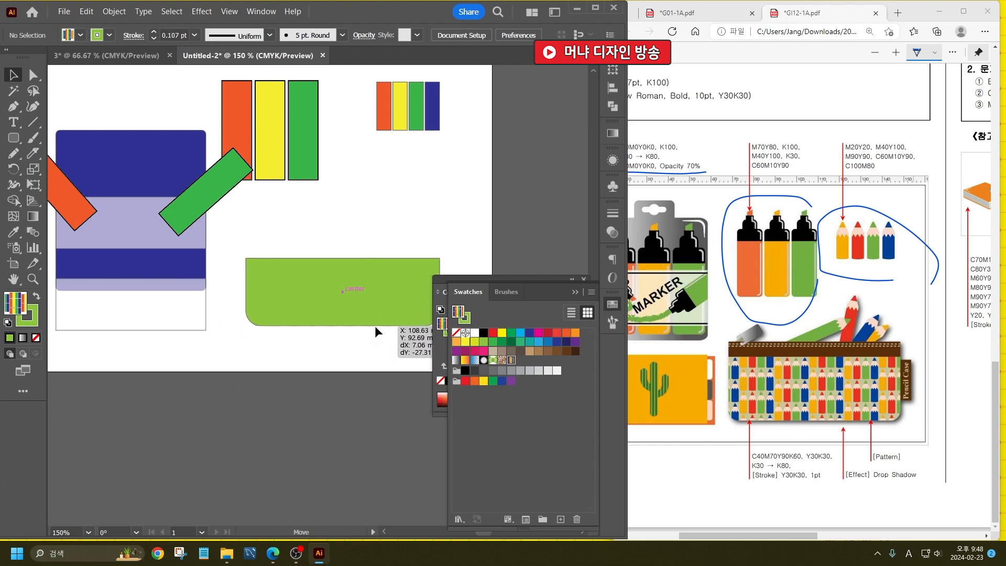
key(ctrl+shift+[)
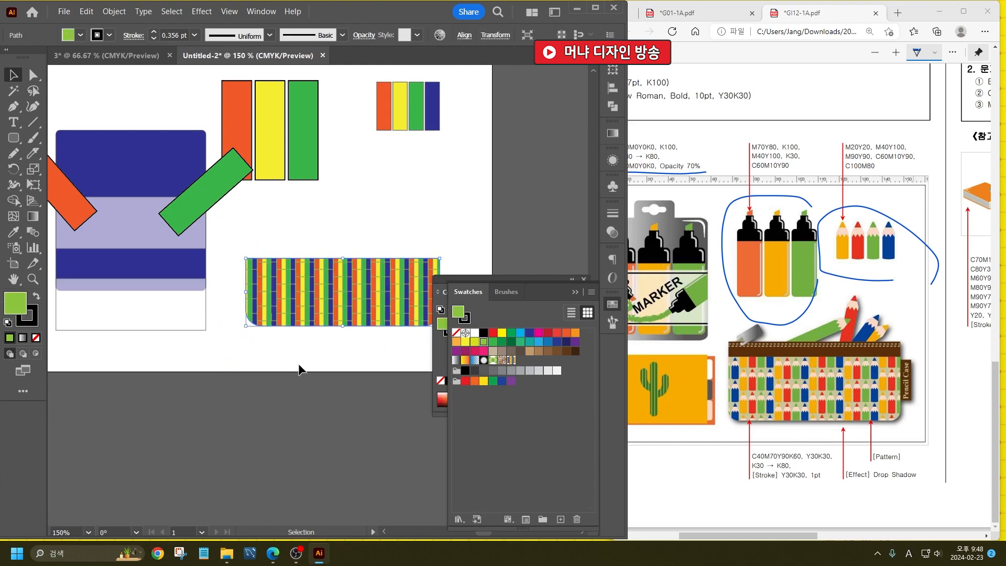
click(261, 372)
- Move the translucent band copy onto the original band across the package and bring it to the front
key(space)
drag(149, 271, 360, 322)
click(348, 363)
drag(348, 365, 319, 281)
key(space)
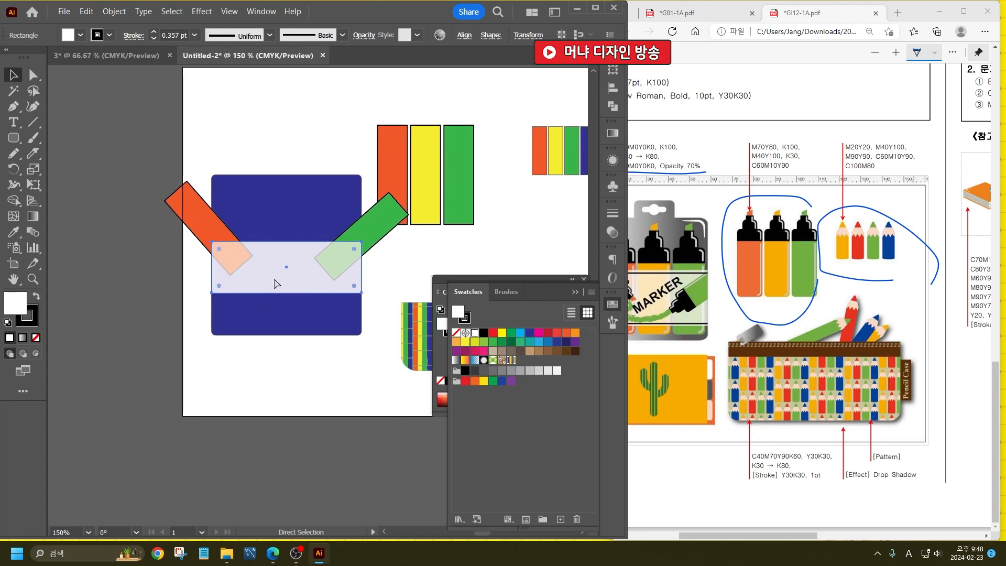
- Clip the rotated orange and green bars to the band copy with a clipping mask, and deselect
shift+click(174, 205)
shift+click(368, 233)
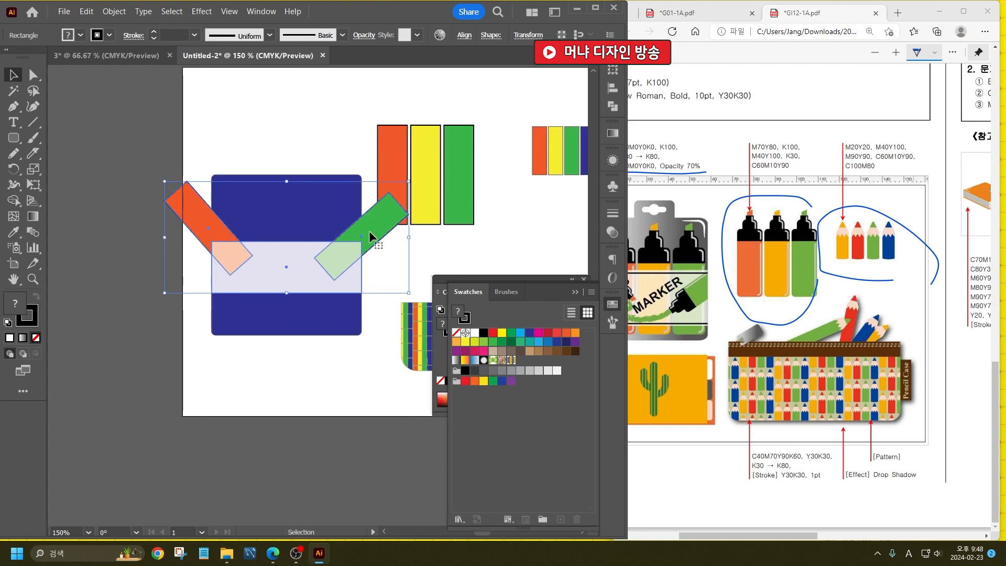
right_click(369, 233)
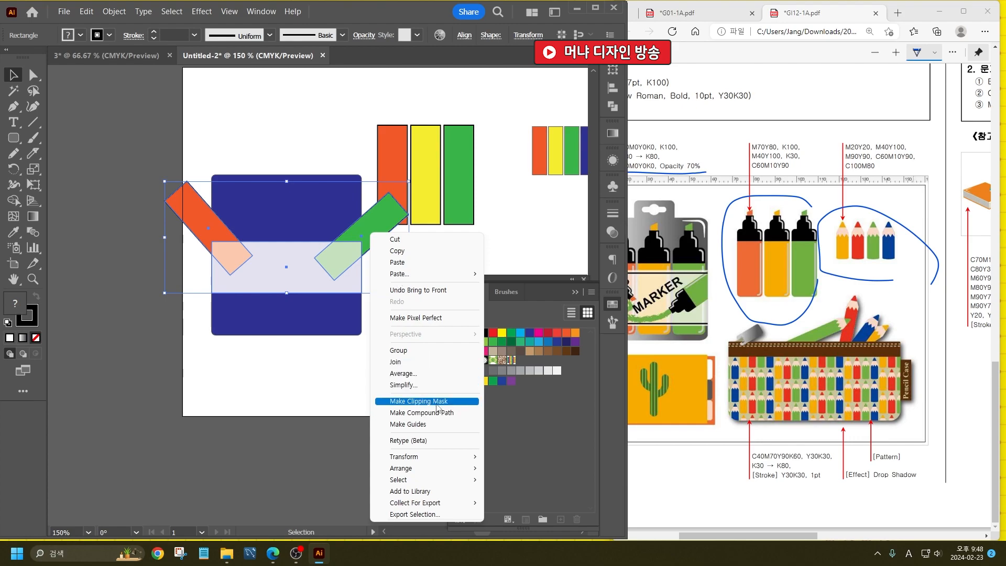
click(431, 412)
click(364, 379)
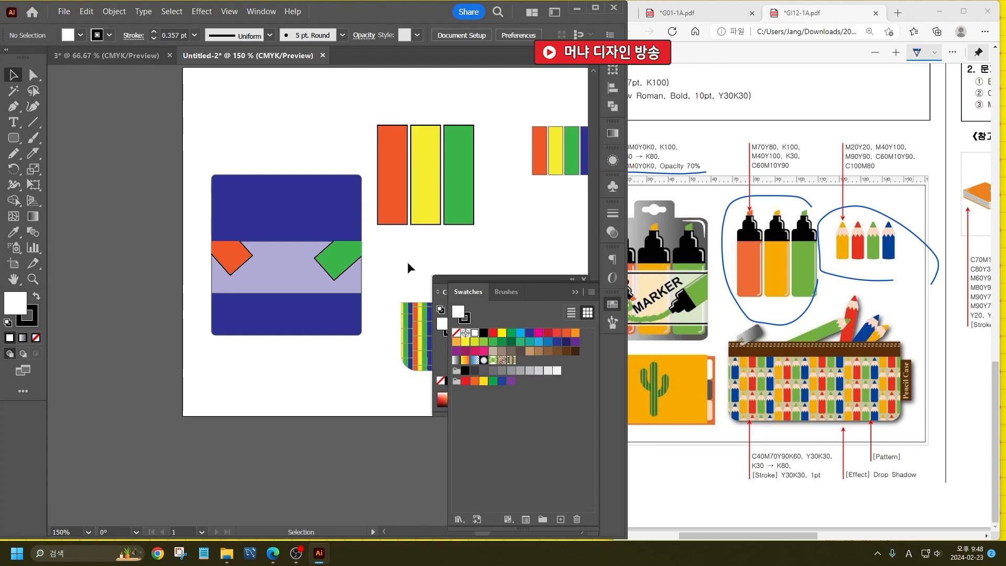
- Open the Artistic_ChalkCharcoalPencil brush library
click(506, 292)
click(430, 519)
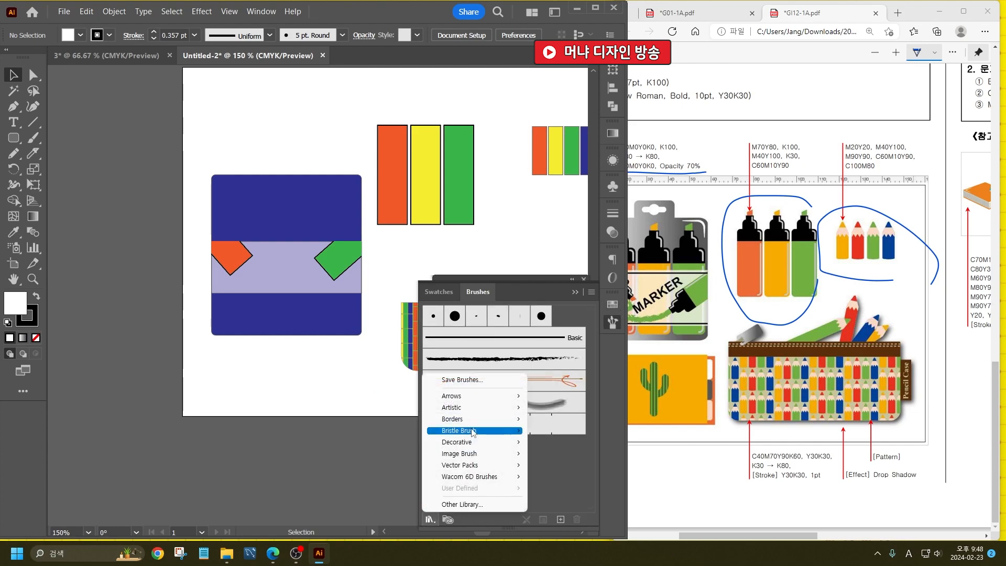
mouse_move(488, 413)
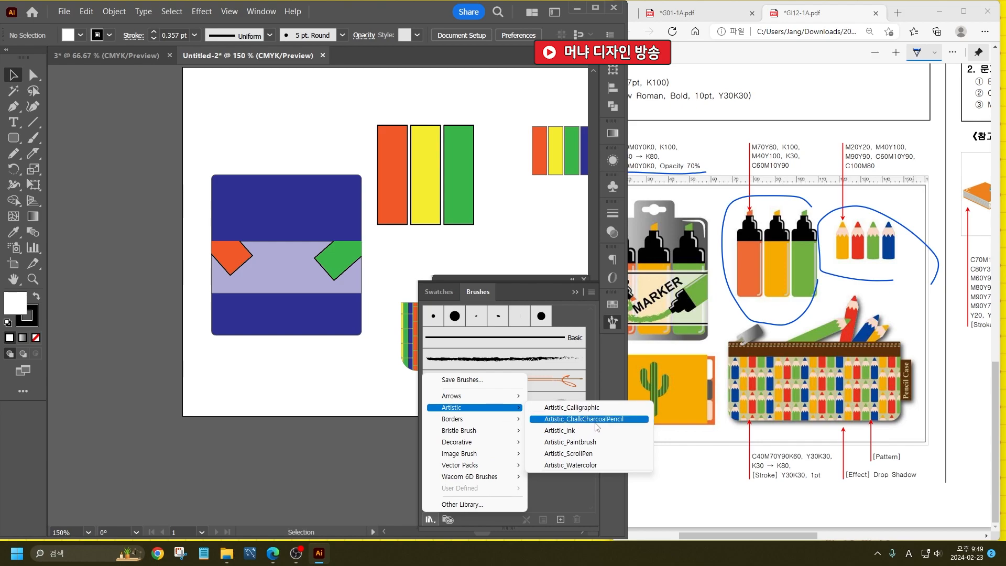
click(595, 425)
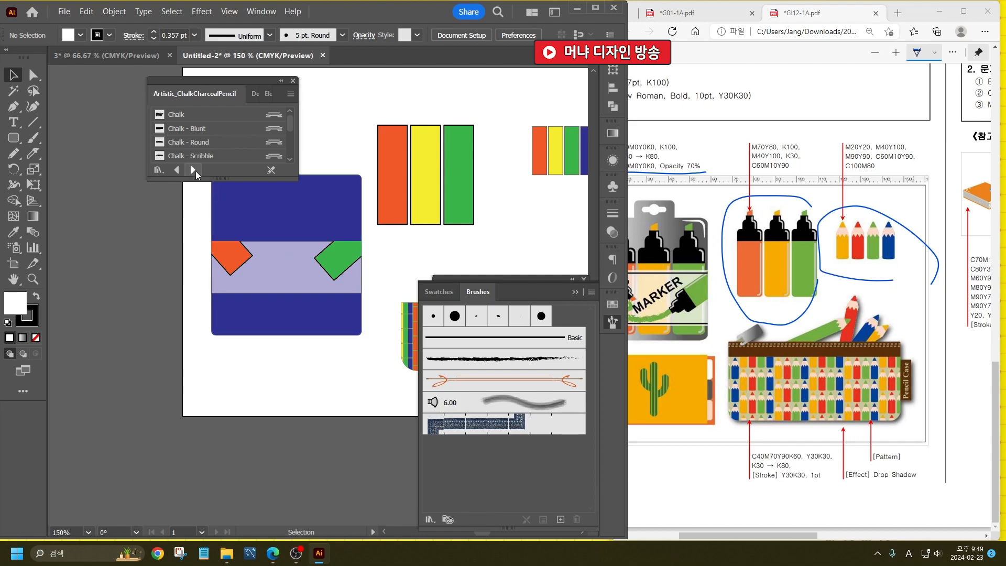
click(290, 93)
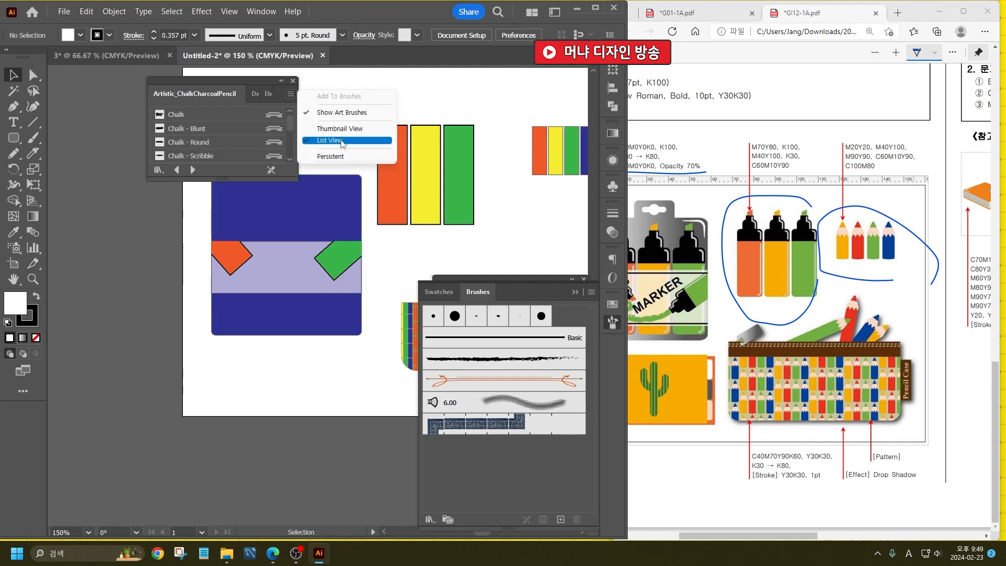
click(208, 89)
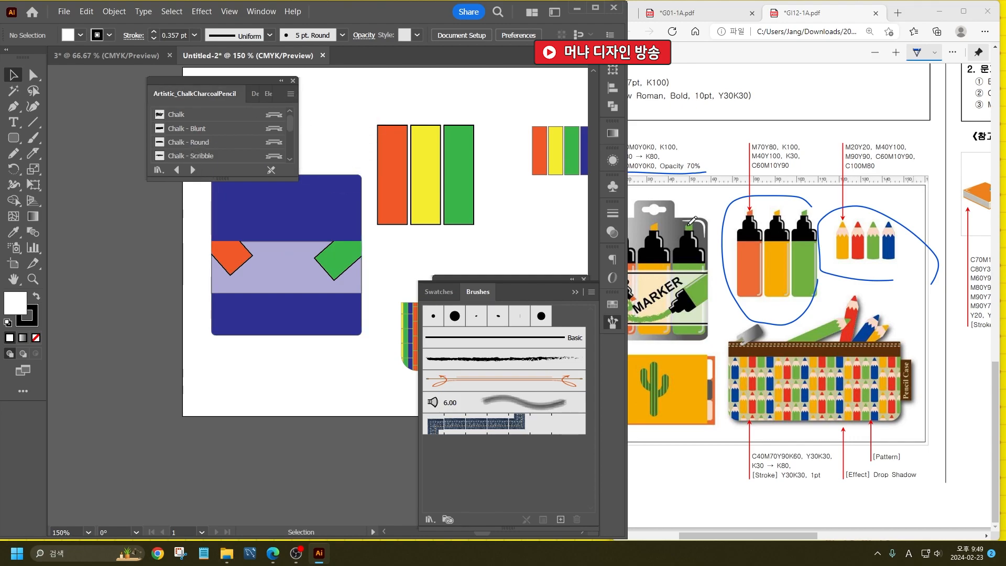
- Check the brush specification in the exam PDF, choose the Charcoal brush, and activate the Paintbrush tool
drag(700, 536, 631, 536)
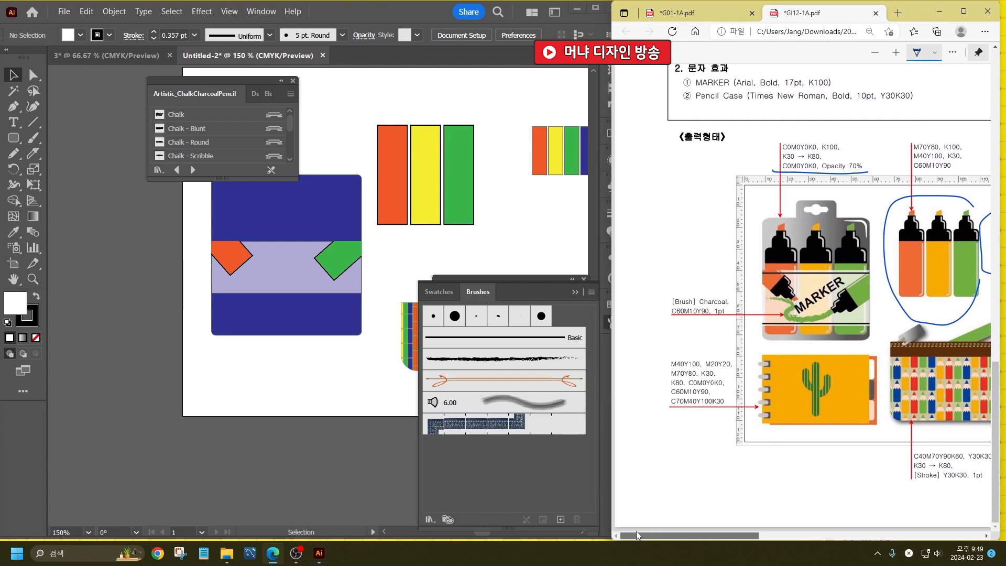
scroll(196, 136, down, 3)
click(191, 129)
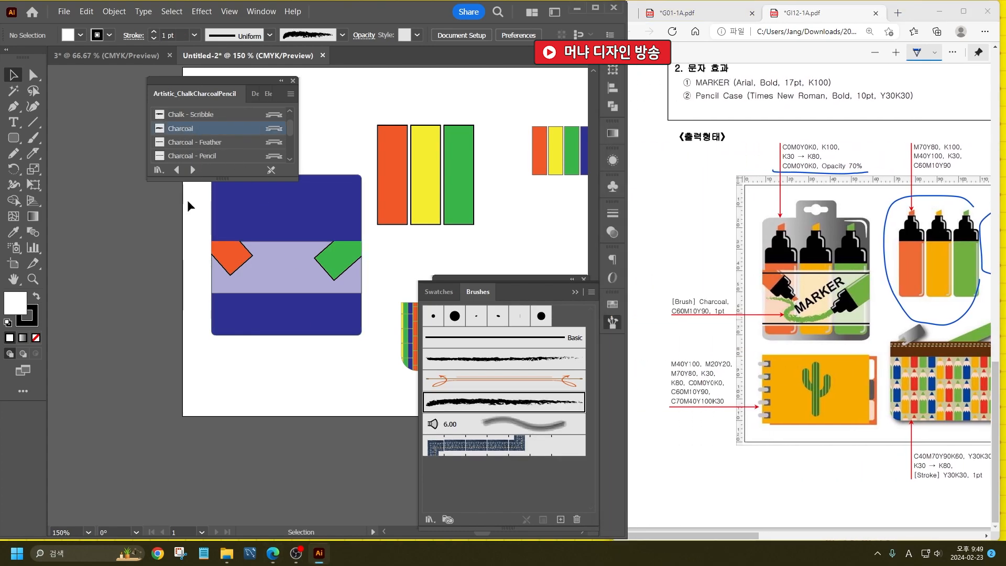
click(33, 137)
scroll(351, 309, up, 1)
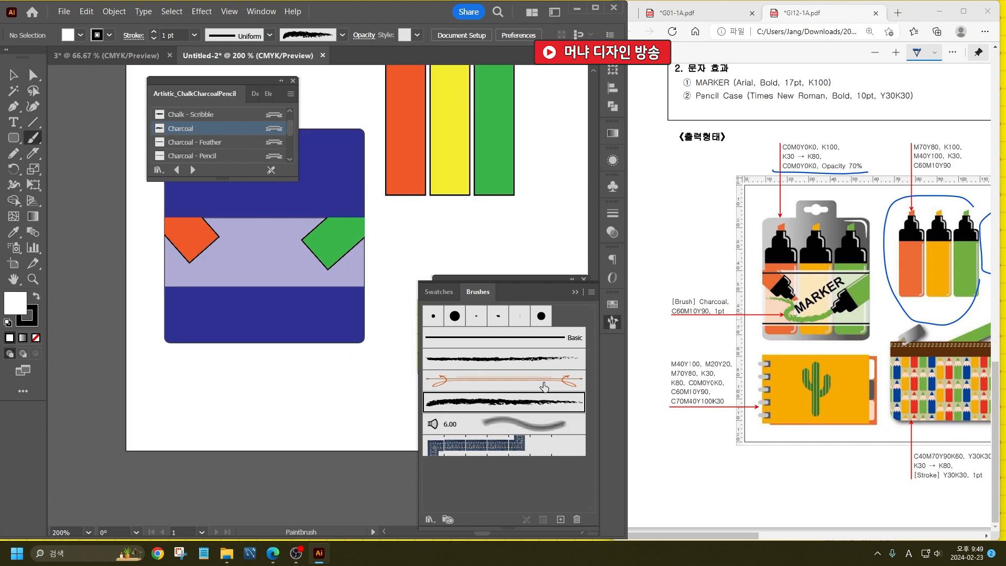
drag(222, 332, 230, 348)
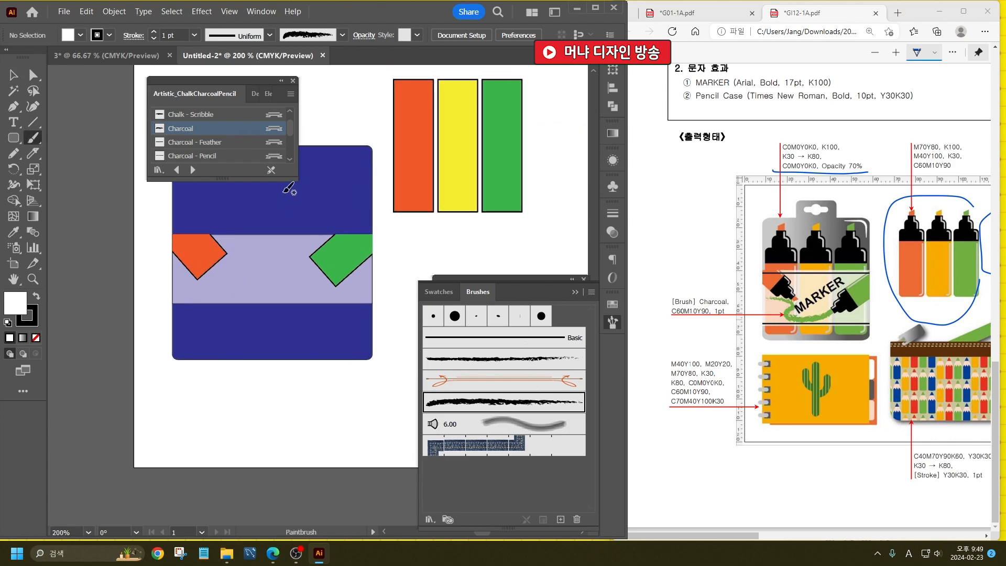
- Set the brush stroke colour to C60 M10 Y90 without black
shift+click(97, 34)
drag(130, 59, 0, 63)
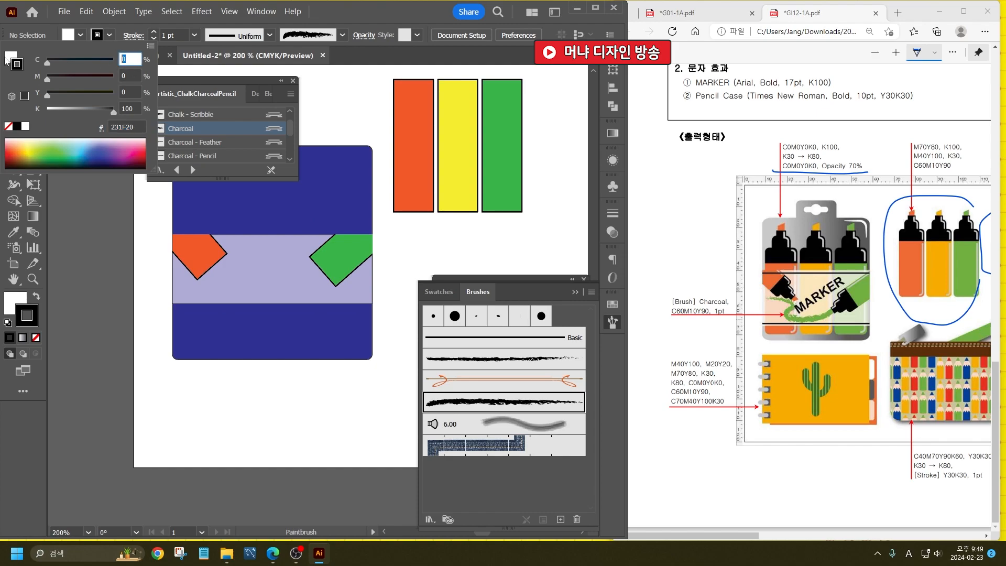
text(60)
key(Tab)
text(10)
key(Tab)
text(90)
key(Tab)
text(1)
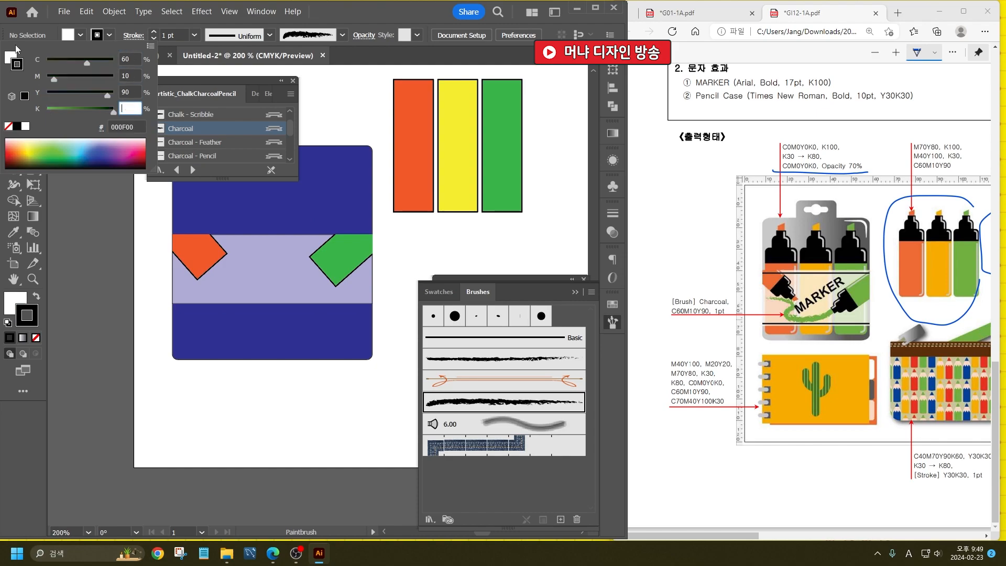
key(Return)
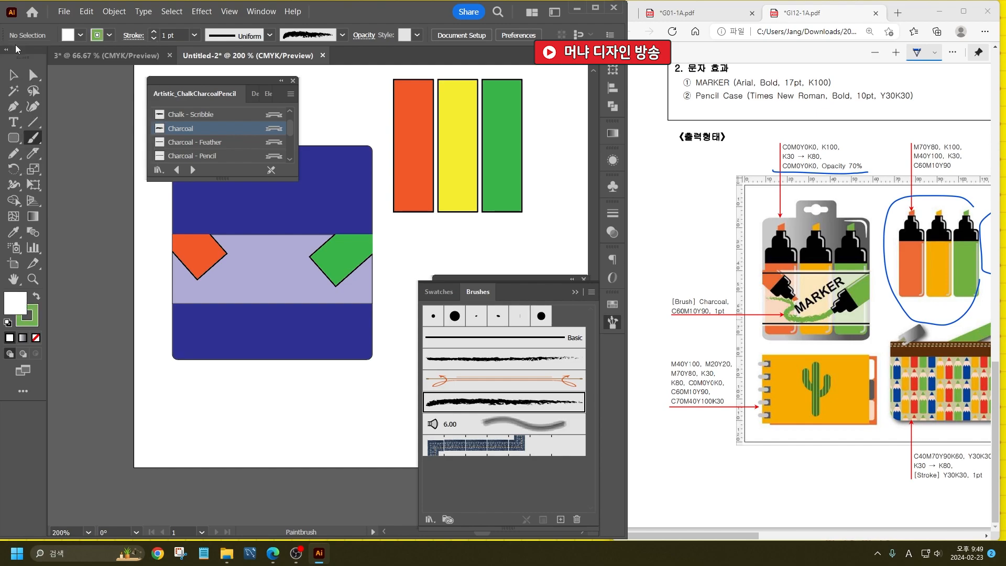
- Remove the fill and paint a wavy green Charcoal brush stroke across the package band, beneath the orange and green bars
click(72, 38)
click(9, 61)
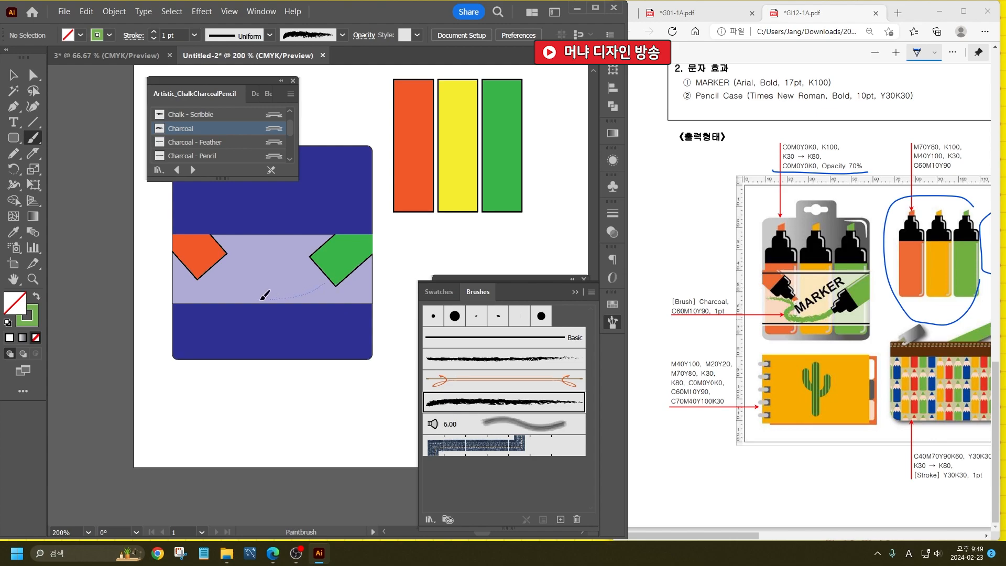
drag(187, 287, 185, 286)
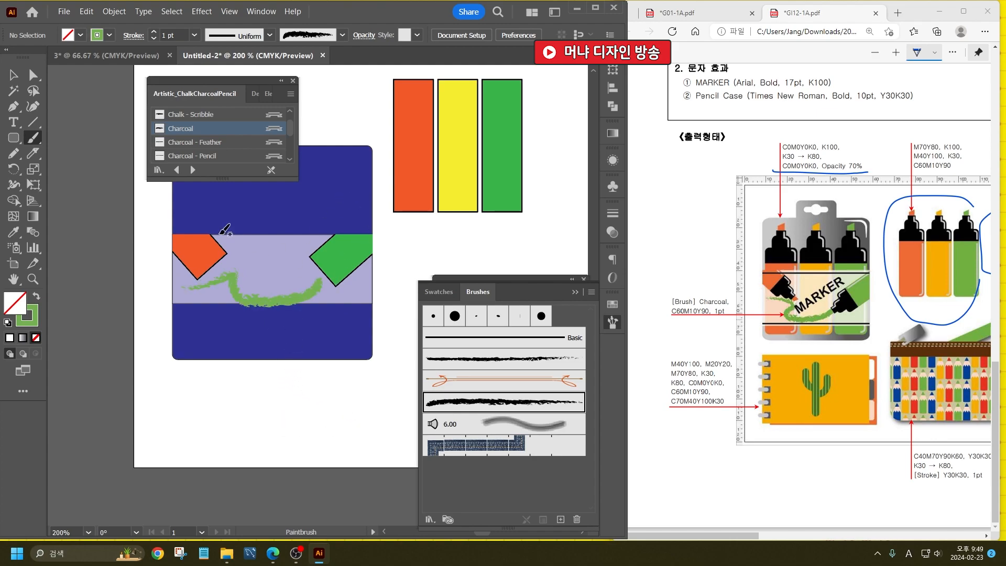
click(14, 75)
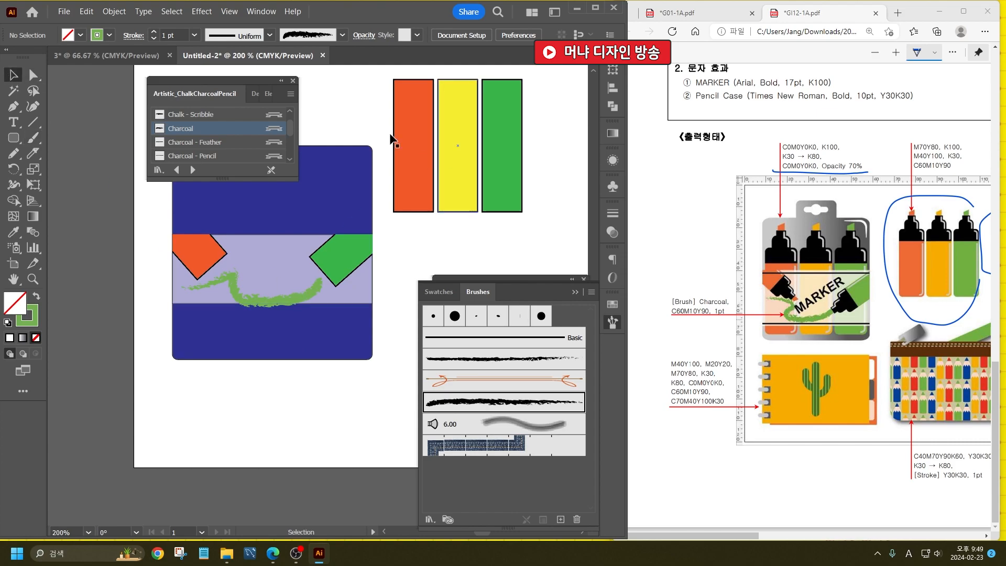
- Switch to the poster document and the G01-1A exam sheet, and fill the book's front cover rectangle with teal
click(86, 58)
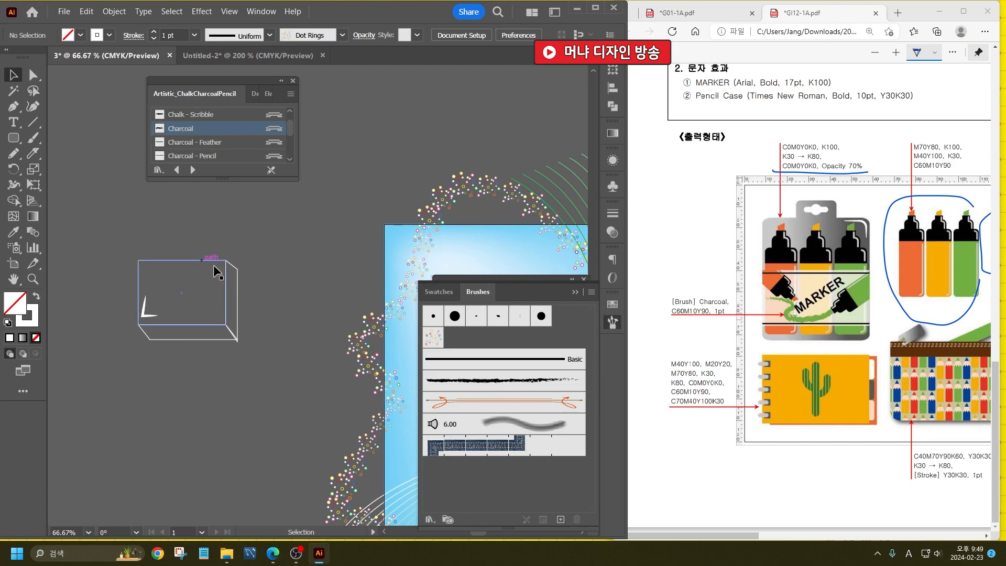
drag(750, 537, 923, 538)
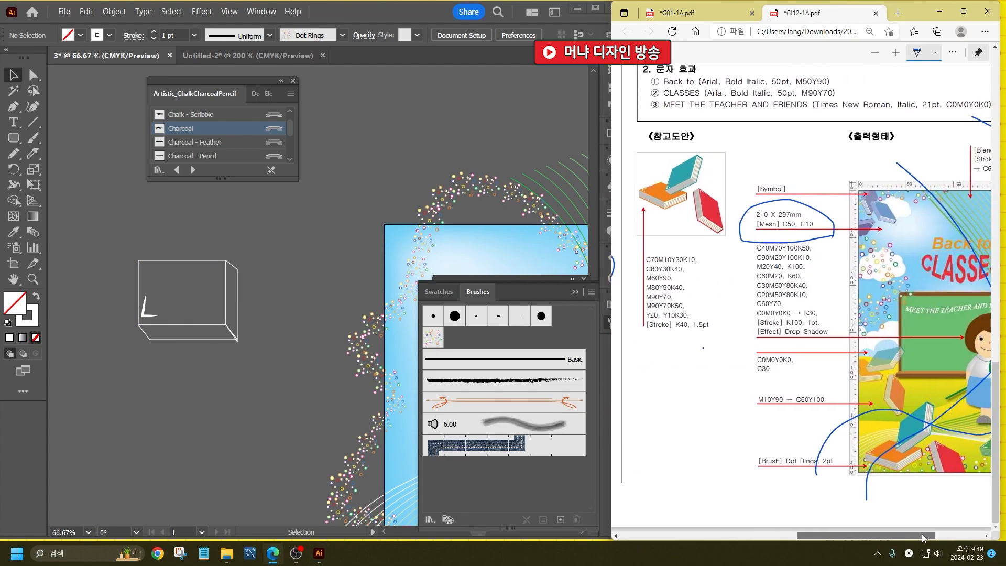
drag(173, 242, 197, 284)
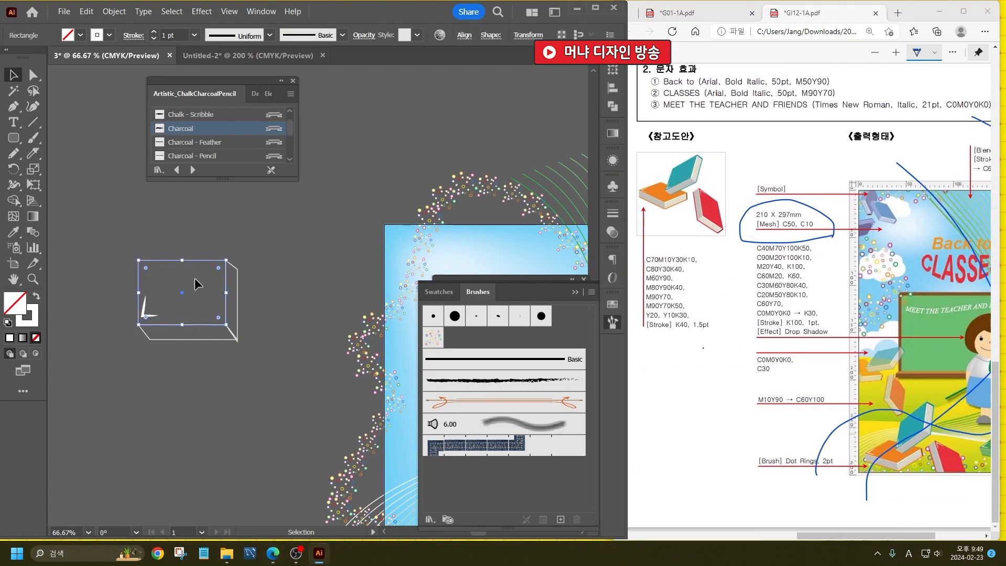
click(80, 35)
click(97, 72)
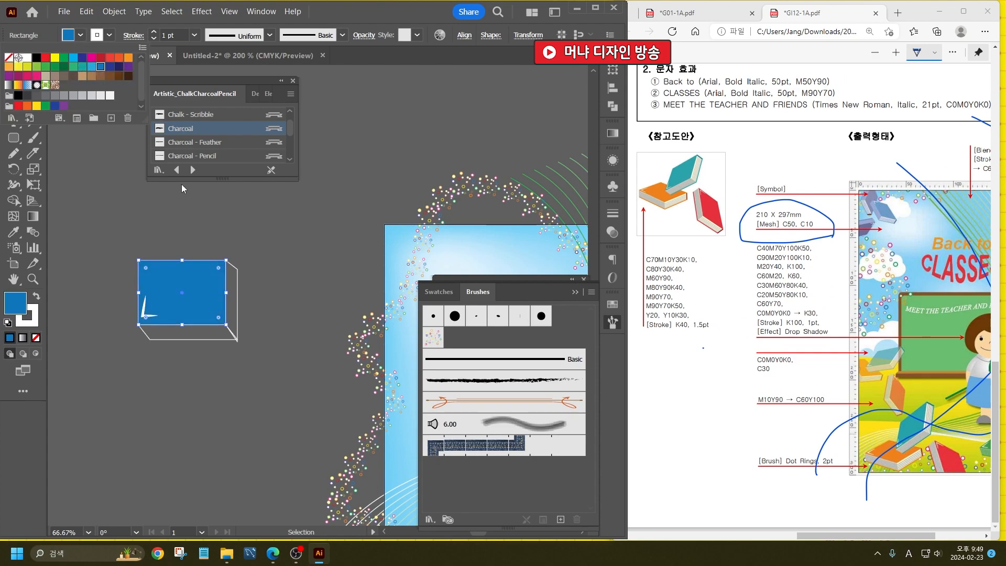
click(234, 280)
click(204, 279)
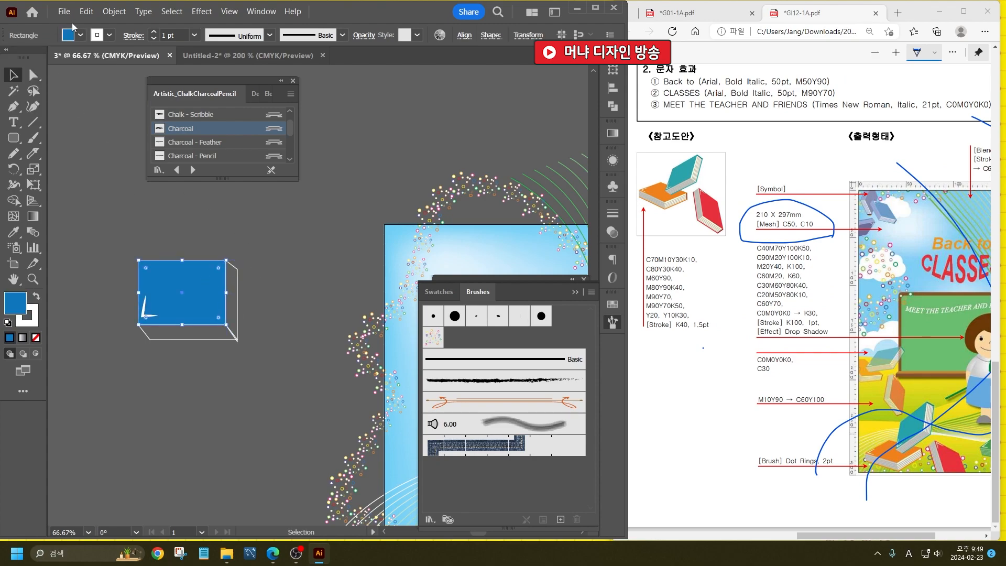
click(80, 35)
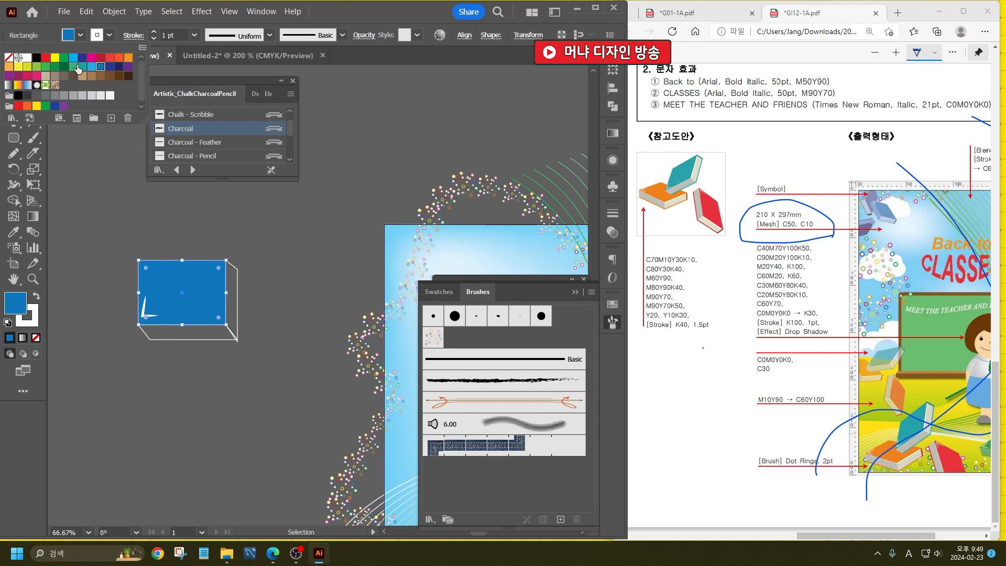
click(77, 69)
- Fill the book's side and bottom page shapes with white, and deselect
click(233, 292)
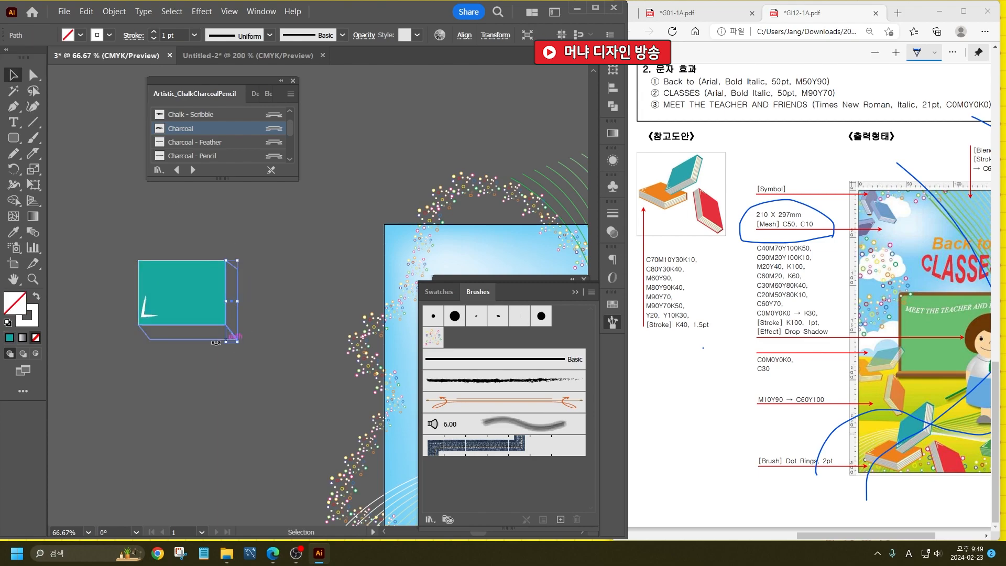
shift+click(179, 331)
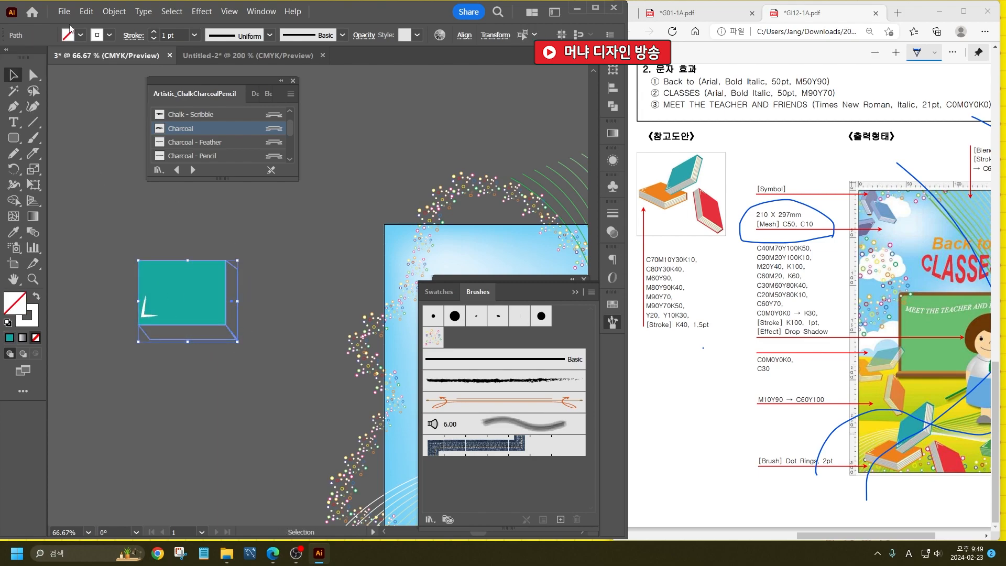
click(82, 38)
click(23, 59)
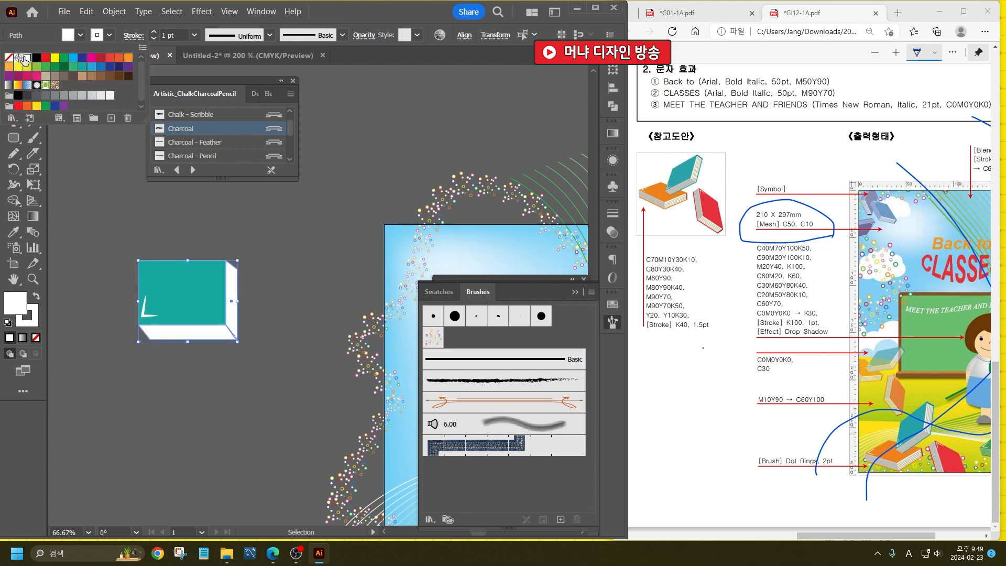
click(291, 270)
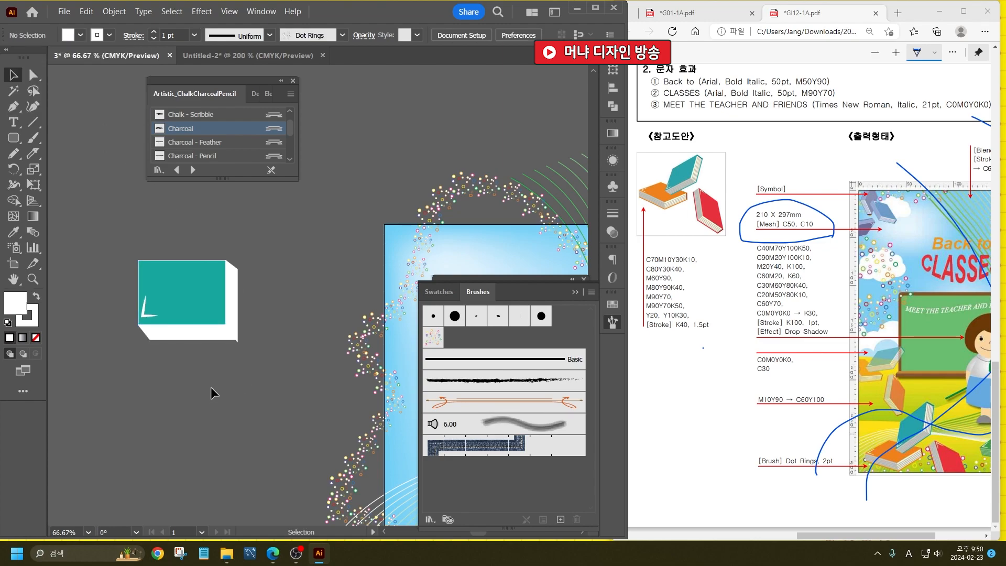
- Give the book's side and bottom page shapes a teal 4 pt stroke, and deselect
scroll(202, 341, up, 1)
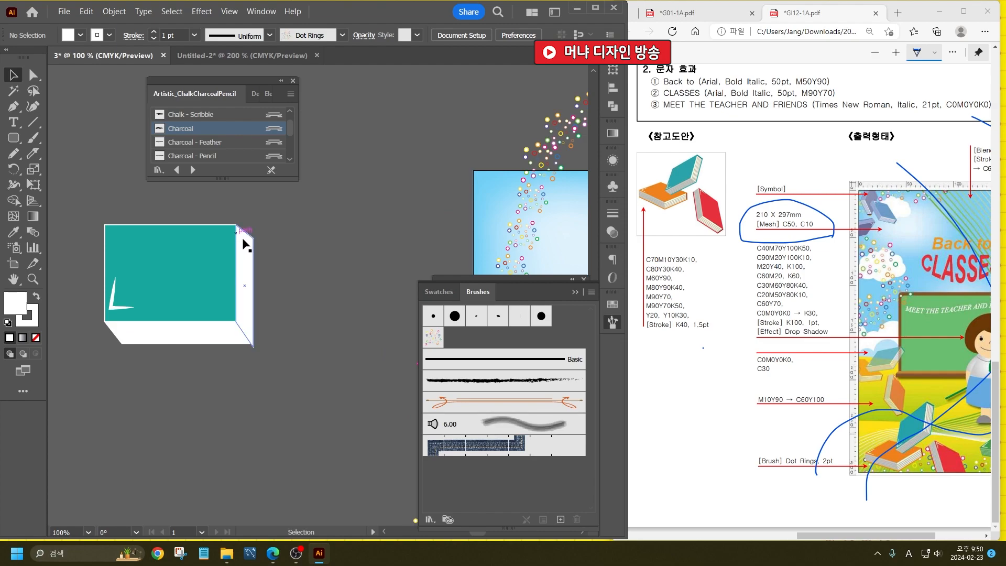
click(256, 262)
shift+click(208, 346)
shift+click(175, 256)
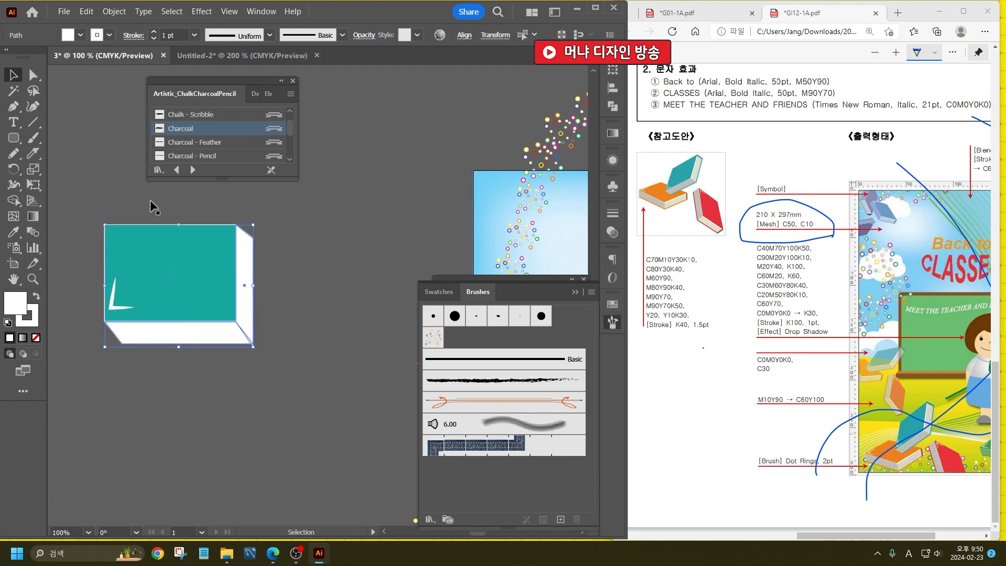
click(109, 35)
click(83, 66)
click(165, 35)
scroll(166, 34, up, 3)
click(350, 272)
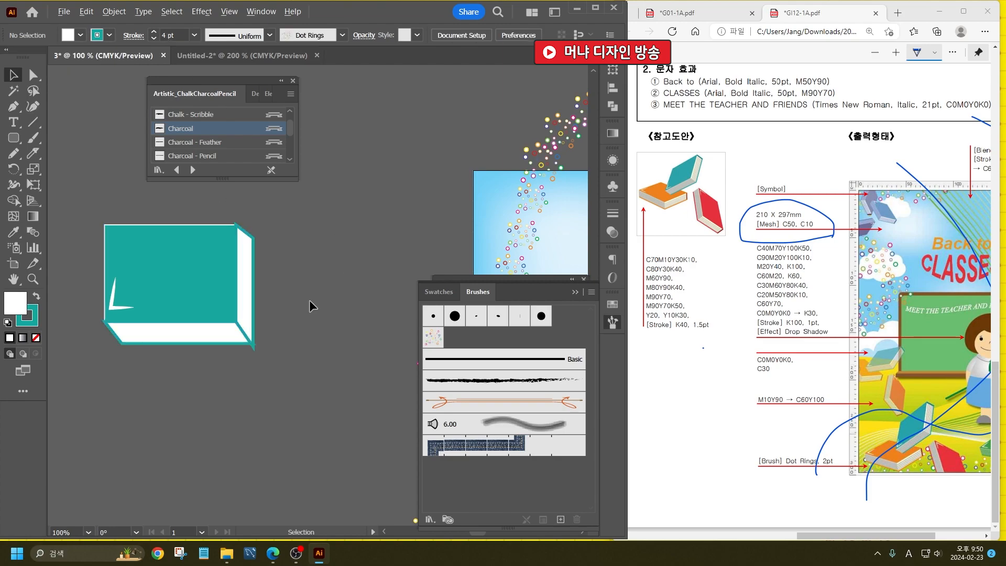
- Set the stroke of the book's front cover to the same teal, and deselect
scroll(231, 288, down, 1)
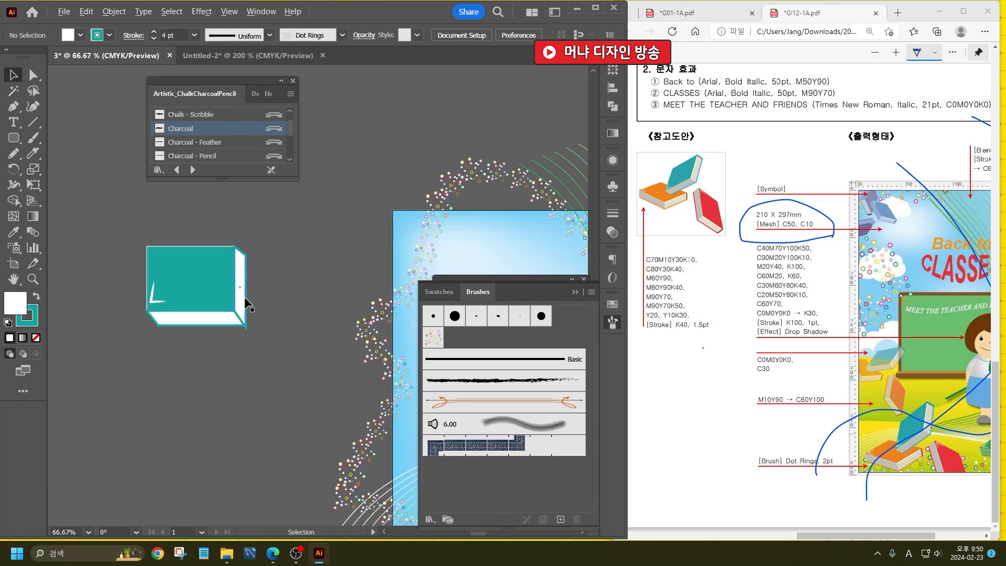
click(205, 284)
click(110, 36)
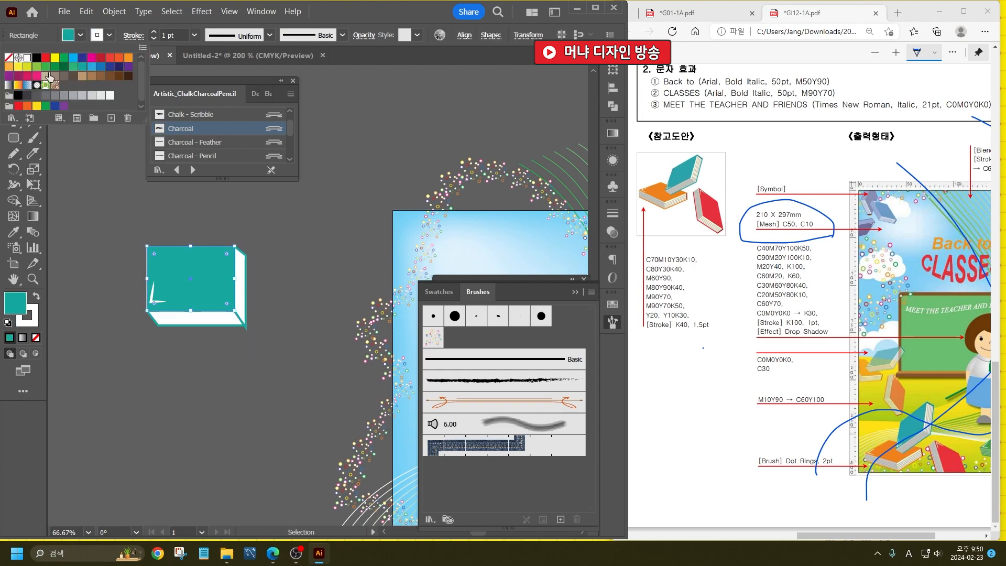
click(87, 72)
click(280, 256)
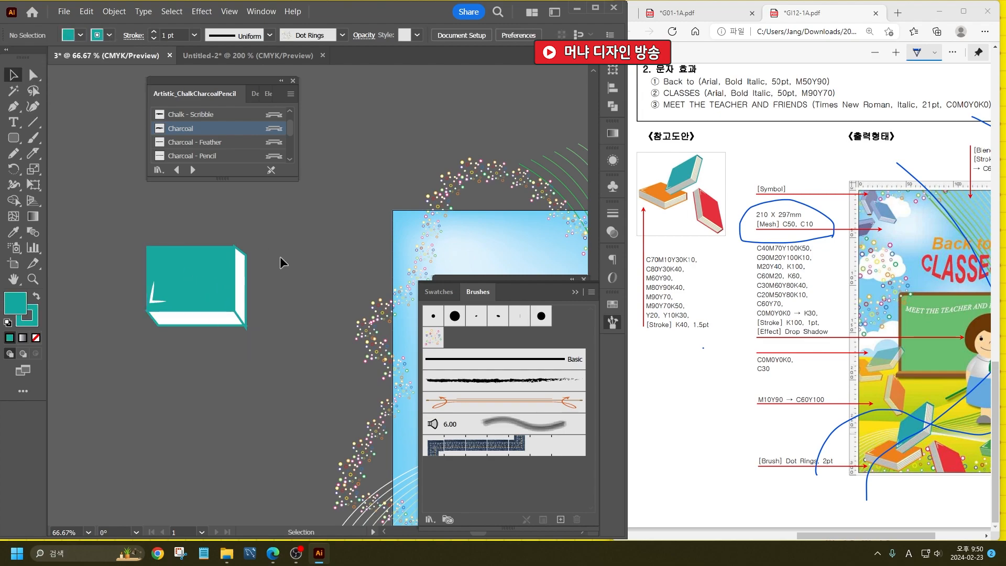
- Place two rotated copies of the teal book below the original, turning the second copy further clockwise until it stands upright
drag(205, 295, 292, 371)
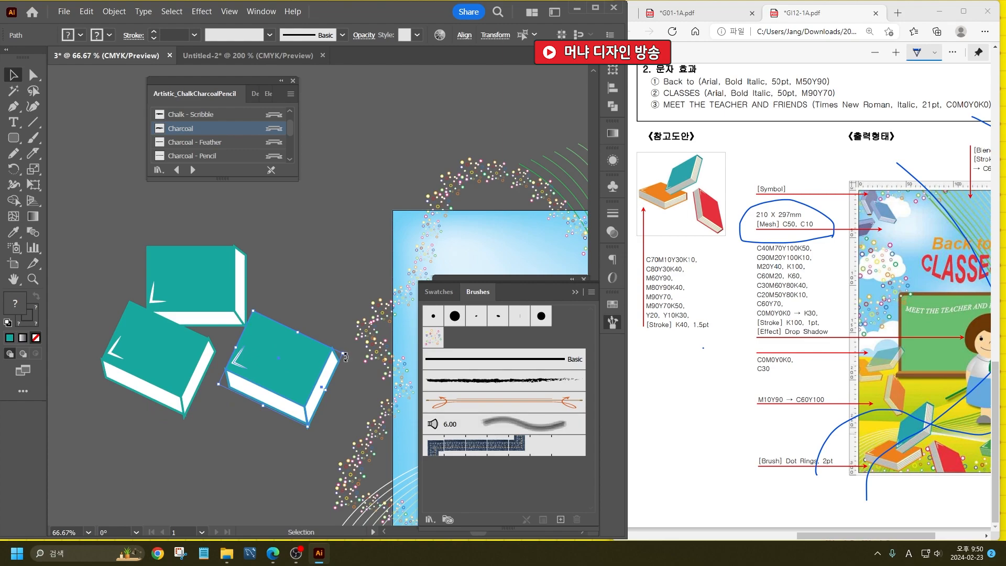
drag(348, 355, 302, 409)
drag(287, 362, 275, 380)
- Set the upright book copy's front cover fill and stroke to red, and deselect
click(274, 398)
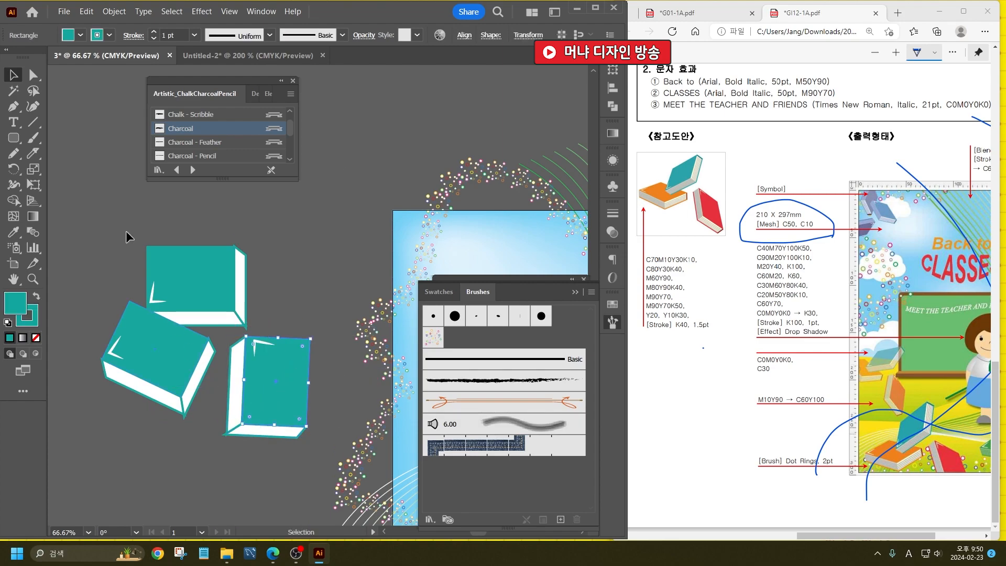
click(80, 35)
click(45, 57)
click(109, 36)
click(109, 35)
click(46, 57)
click(95, 230)
click(96, 231)
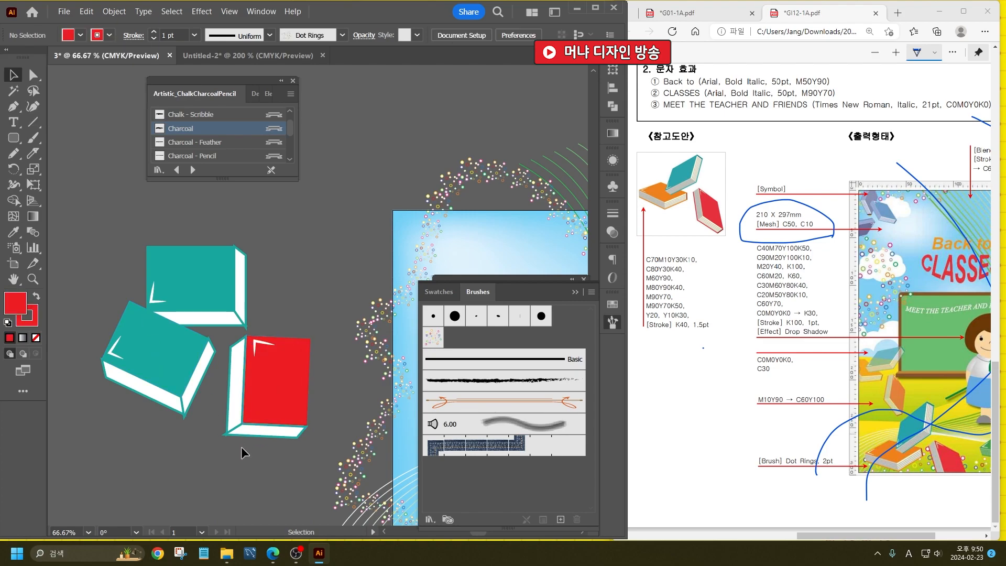
- Set the stroke of the red book's page shapes to red, and deselect
click(235, 427)
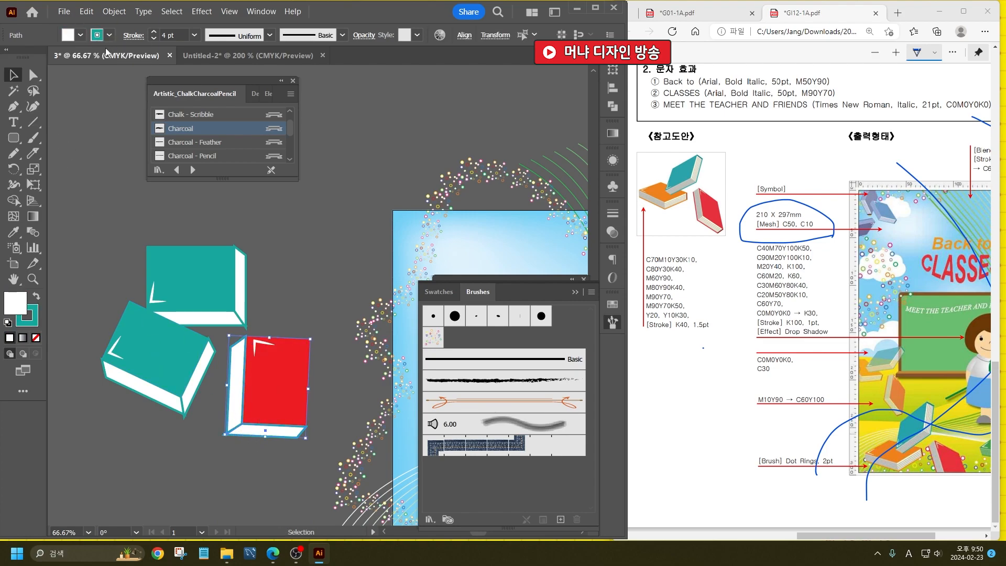
click(109, 35)
click(48, 57)
click(103, 218)
click(103, 225)
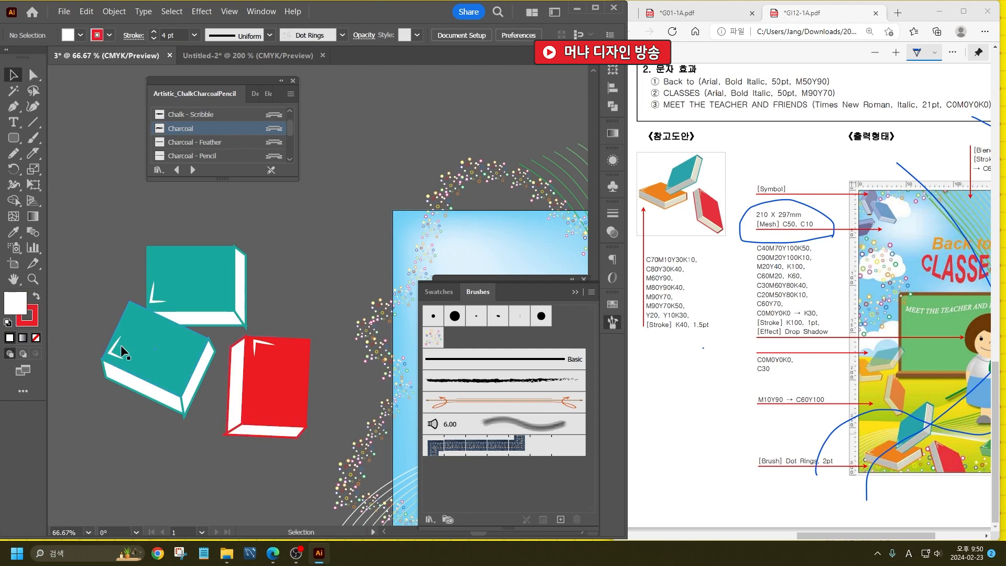
- Set the tilted book copy's front cover fill and stroke to orange
click(135, 350)
click(80, 35)
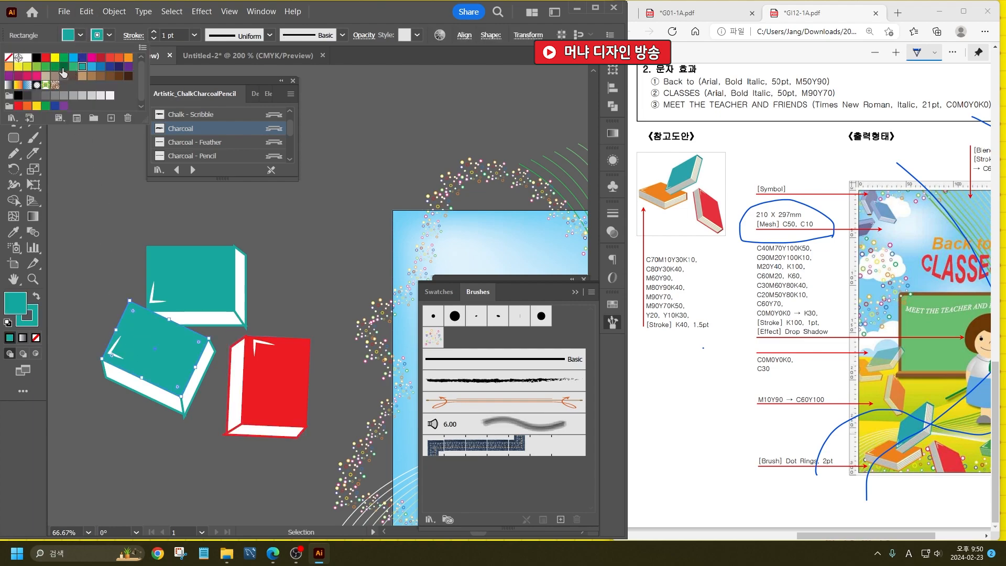
click(125, 60)
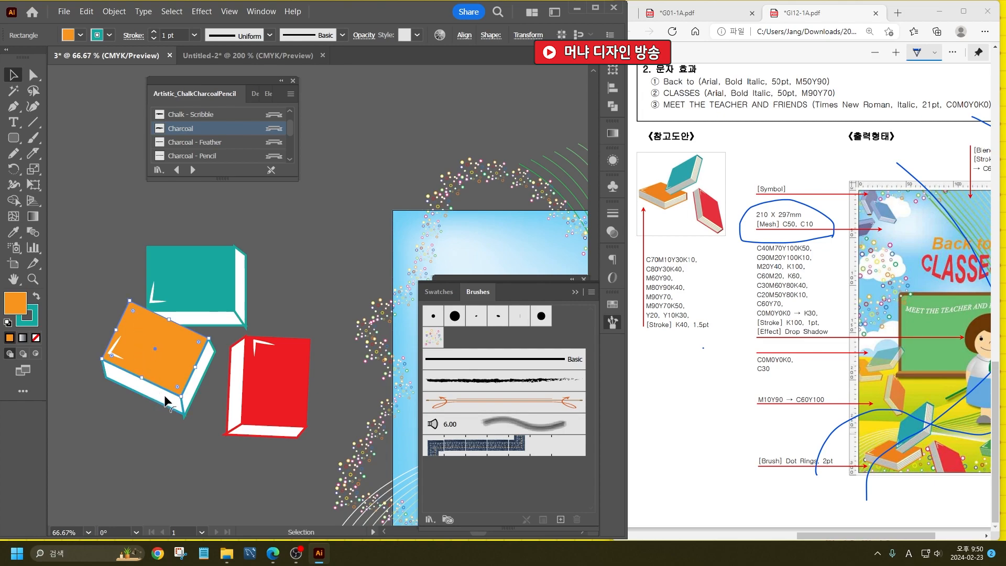
click(103, 39)
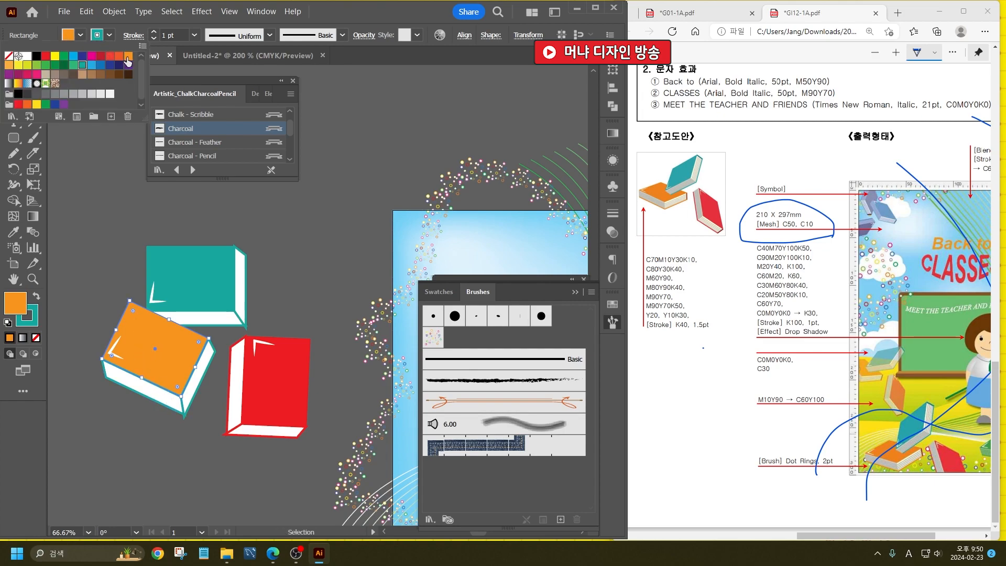
click(127, 60)
- Set the stroke of the orange book's page shapes to orange, and deselect
click(174, 405)
shift+click(195, 388)
click(104, 45)
click(118, 60)
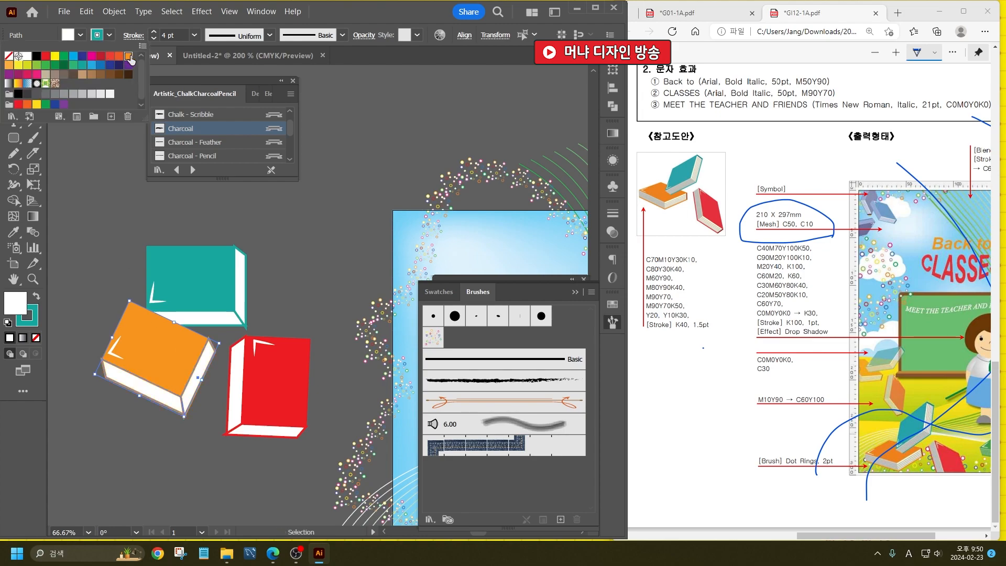
click(316, 272)
click(315, 272)
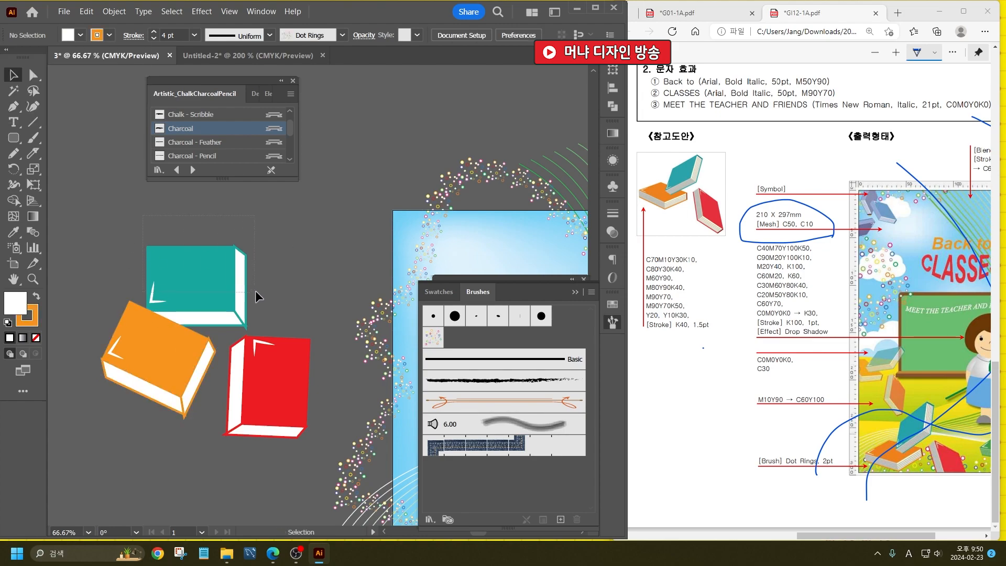
- Send the whole orange book to the back so it sits behind the teal book
click(249, 305)
drag(158, 423, 102, 349)
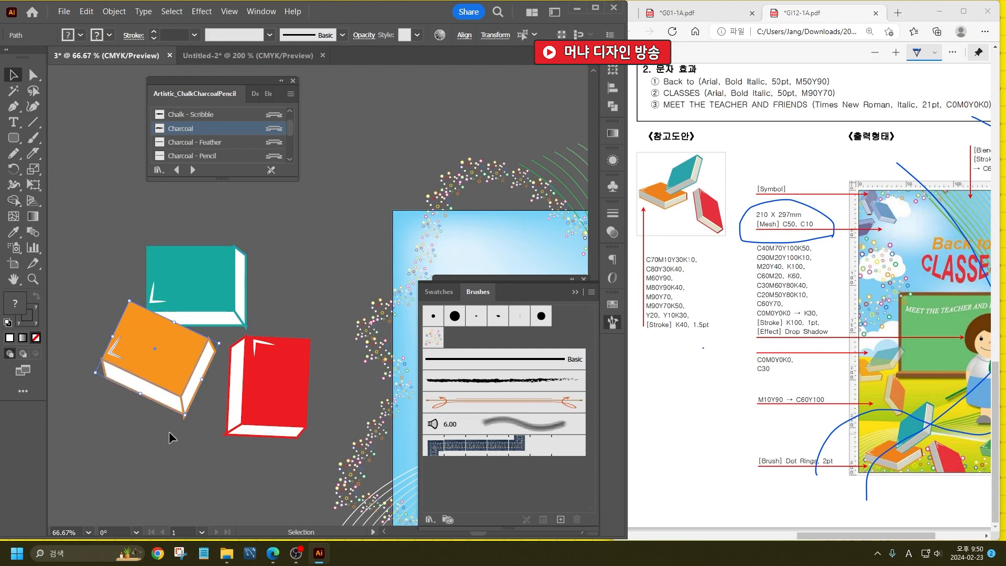
key(ctrl+shift+bracketleft)
- Turn the three books into a Movie Clip dynamic symbol named New Symbol, and deselect
click(579, 293)
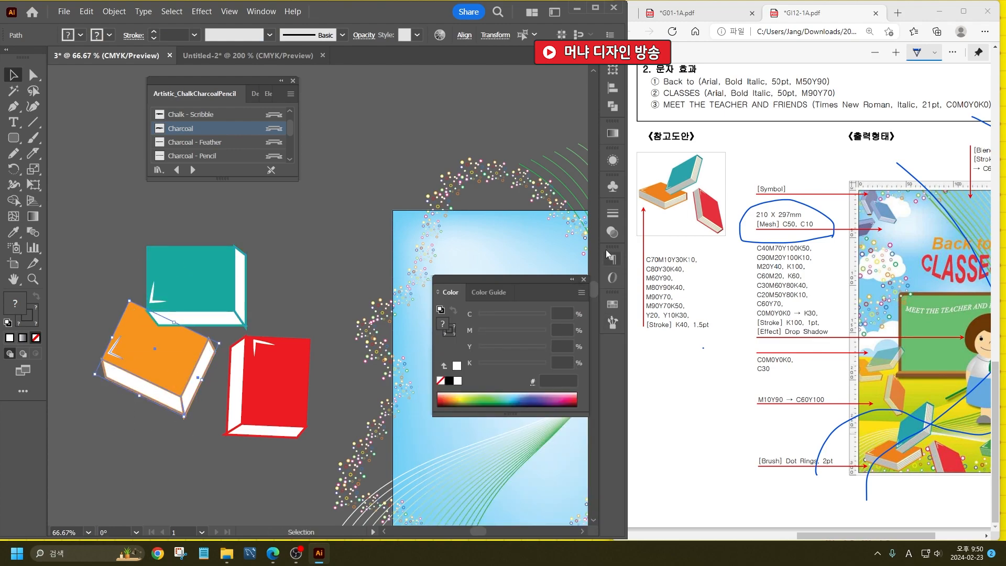
click(613, 186)
key(ctrl+a)
drag(160, 263, 475, 272)
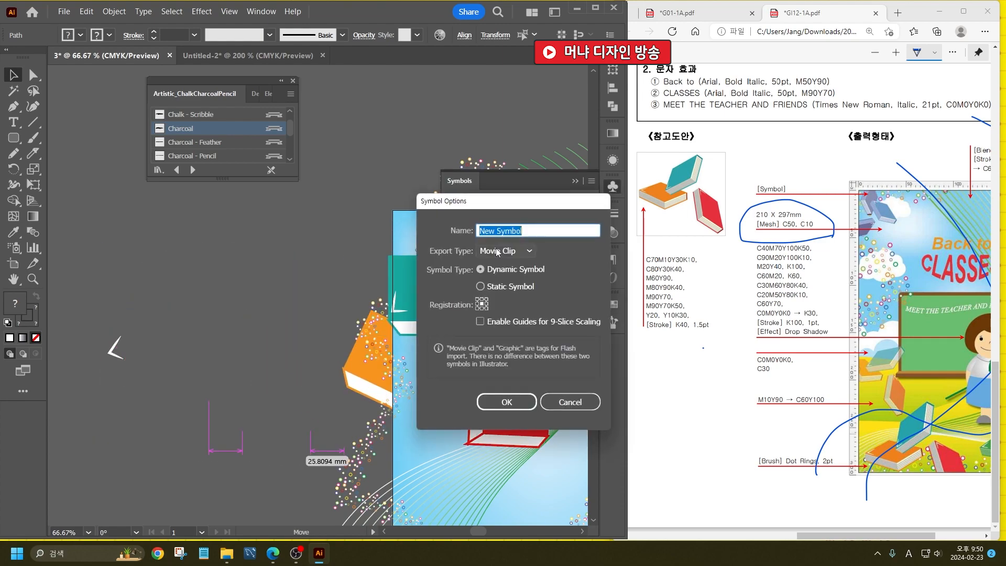
click(504, 402)
click(366, 268)
- Close the Artistic_ChalkCharcoalPencil brush library and tear off the Symbol Sprayer tool group as a floating toolbar
key(ctrl+minus)
key(ctrl+minus)
key(ctrl+minus)
key(ctrl+minus)
key(ctrl+minus)
scroll(335, 256, up, 2)
click(292, 80)
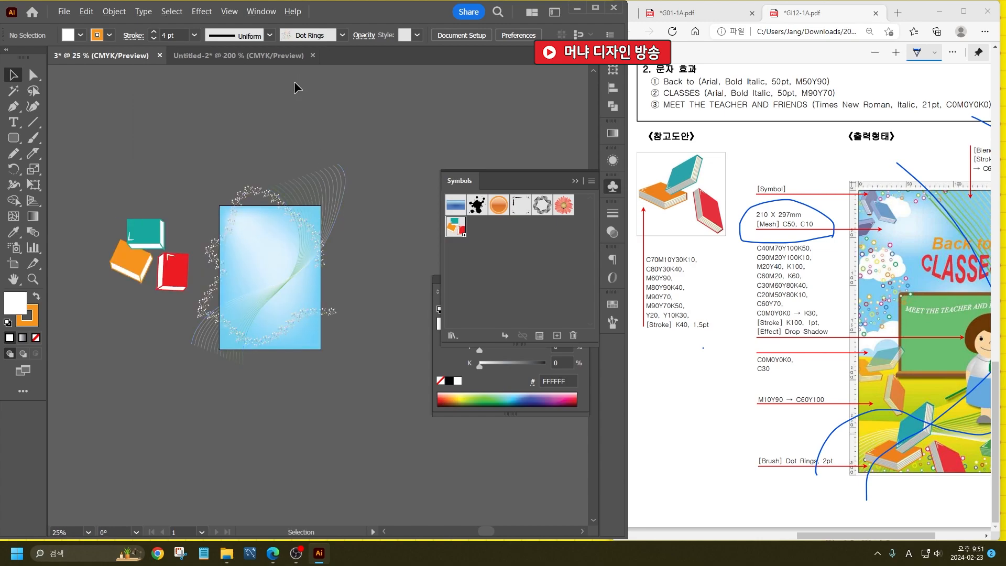
click(14, 247)
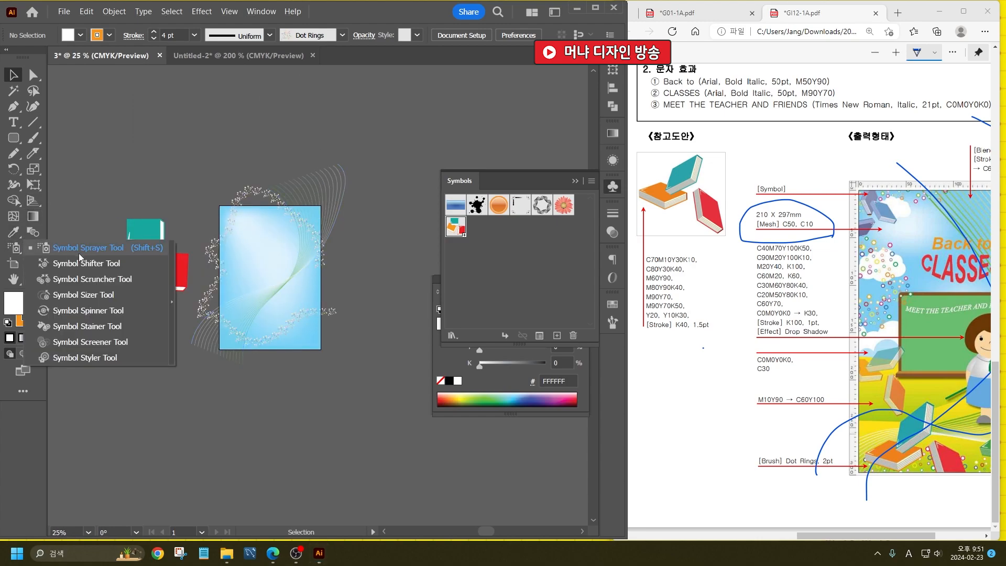
click(173, 300)
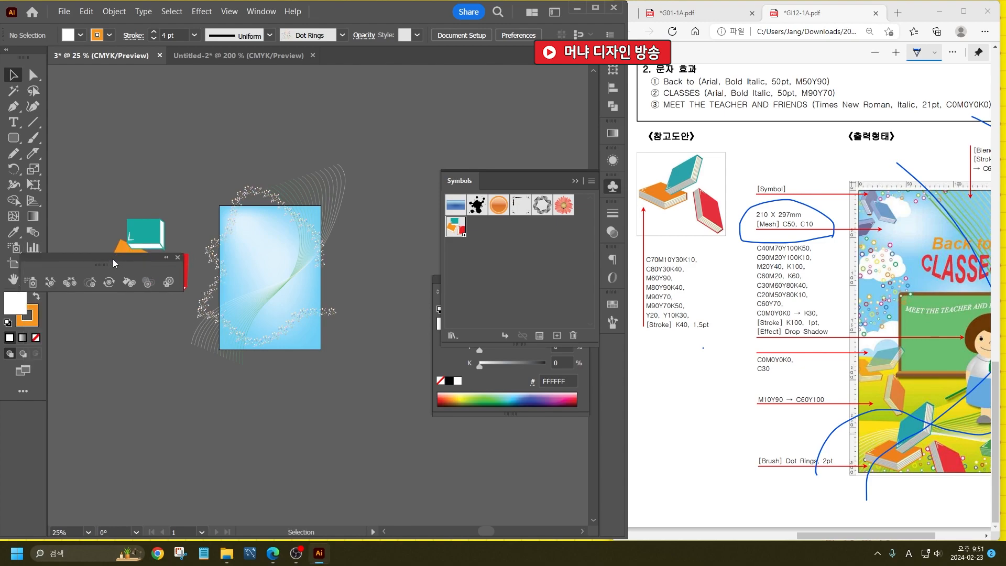
- Spray five instances of the book symbol around the poster: at its upper corners, middle left edge and lower corners
drag(112, 258, 228, 98)
click(144, 127)
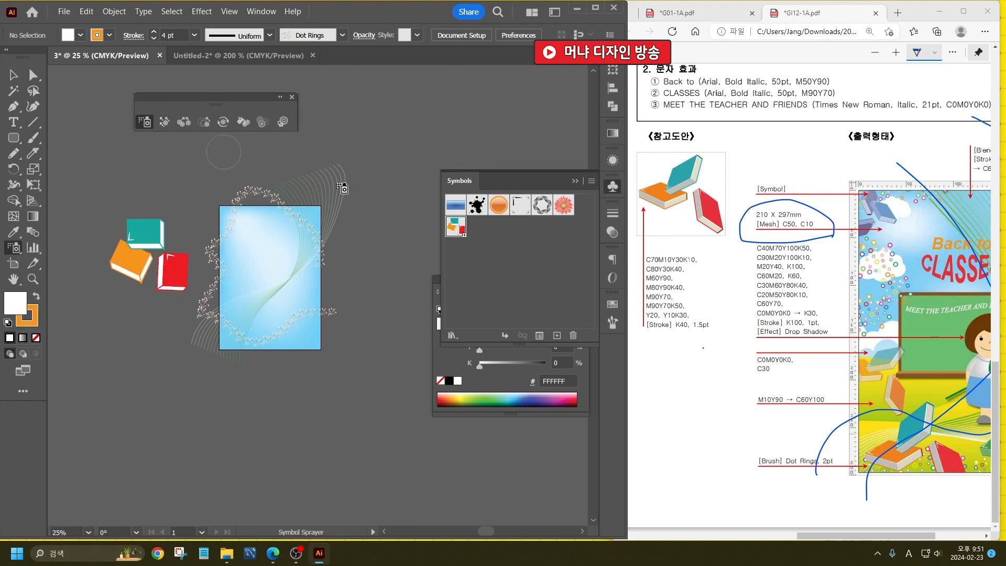
drag(843, 539, 891, 540)
click(314, 215)
mouse_move(261, 224)
mouse_down()
mouse_move(224, 280)
mouse_move(225, 337)
mouse_move(314, 357)
mouse_up()
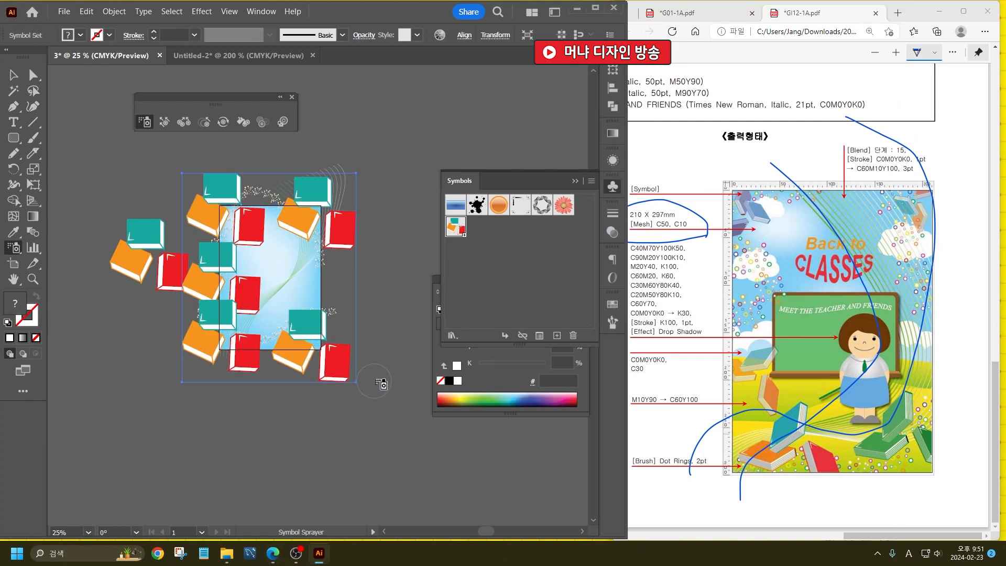
- Shrink the book instances at the poster's upper corners and middle left edge with the Symbol Sizer
click(204, 122)
alt+click(225, 210)
alt+click(225, 209)
alt+click(312, 202)
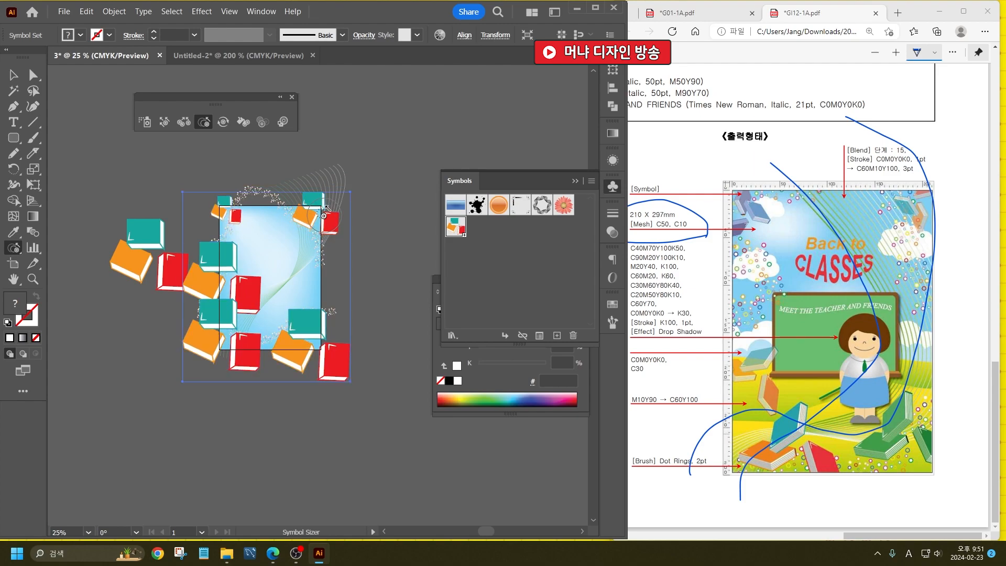
alt+click(225, 282)
alt+click(224, 283)
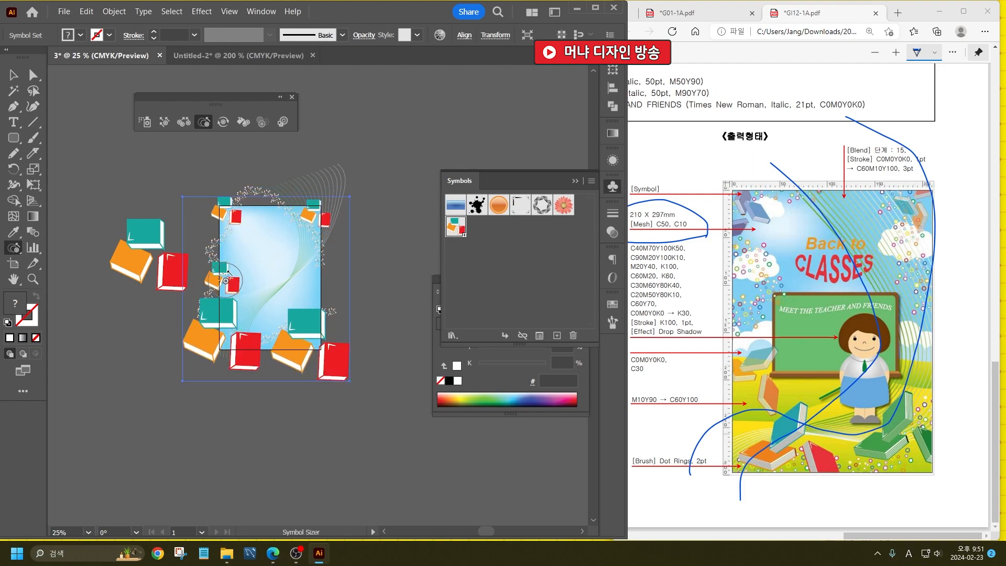
- Adjust the Symbol Sizer's brush diameter and shrink the book instances at the poster's two lower corners
key(bracketright)
key(bracketright)
key(bracketright)
key(bracketright)
key(bracketright)
key(bracketright)
key(bracketleft)
key(bracketleft)
key(bracketleft)
key(bracketleft)
key(bracketleft)
key(bracketleft)
key(bracketleft)
key(bracketleft)
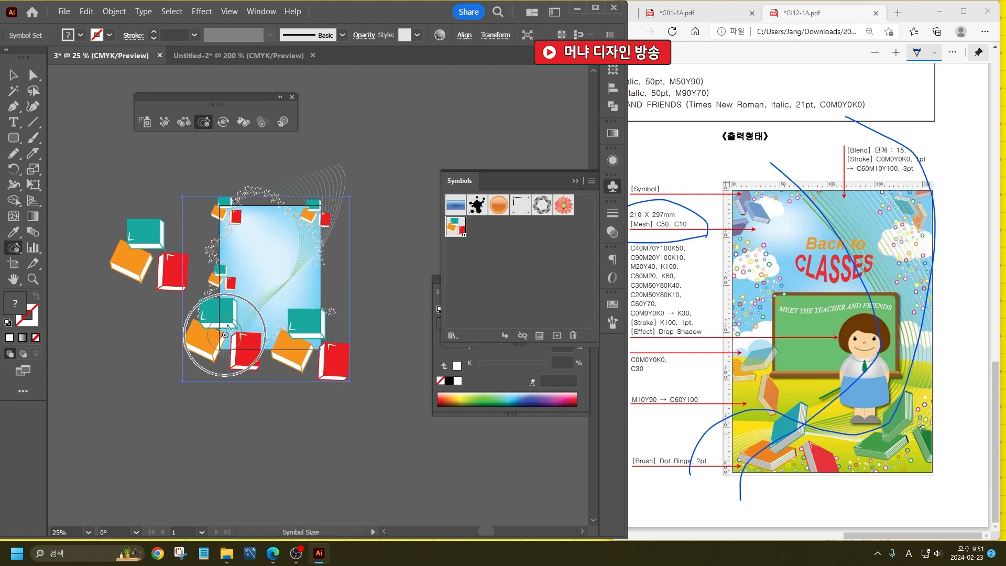
key(bracketright)
key(bracketright)
key(bracketright)
alt+click(225, 332)
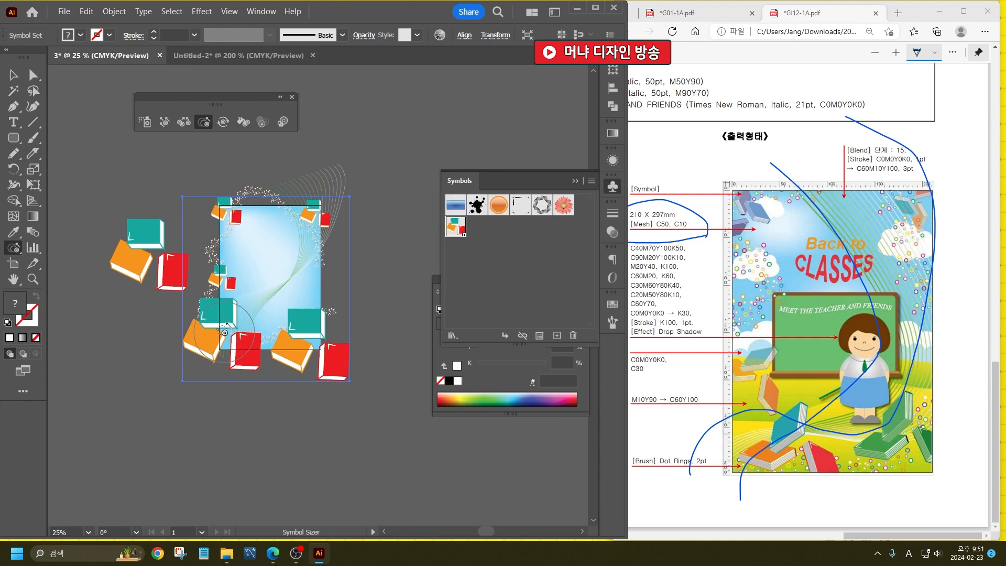
alt+click(238, 332)
alt+click(307, 344)
alt+click(306, 344)
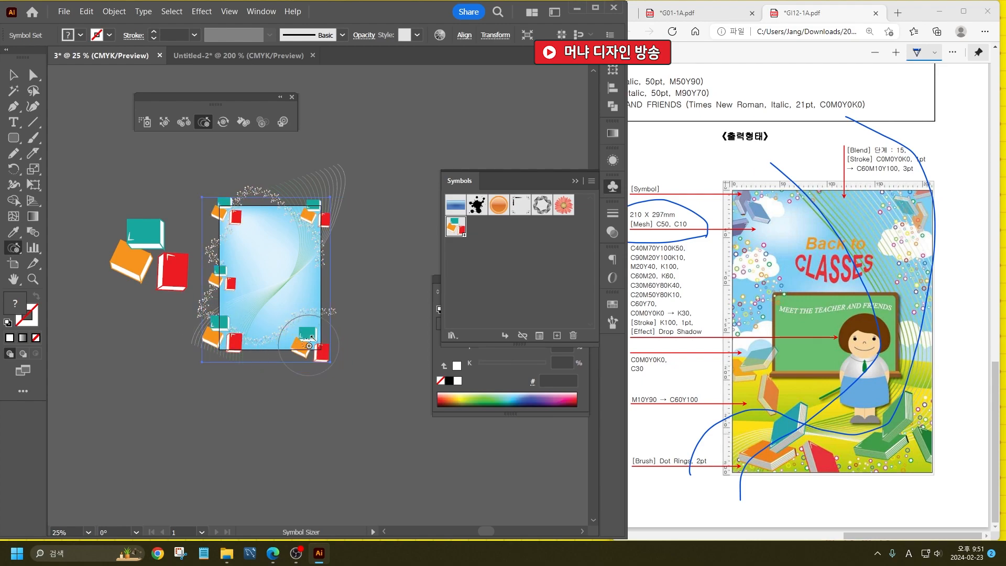
- Tint the lower-right book instance green (#00A651) with the Symbol Stainer
click(242, 123)
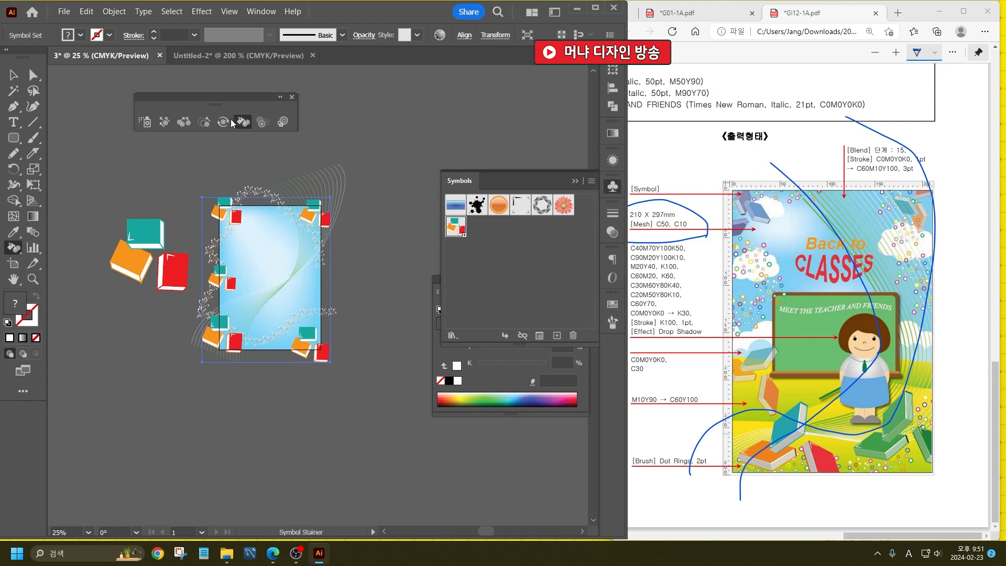
click(73, 36)
click(65, 67)
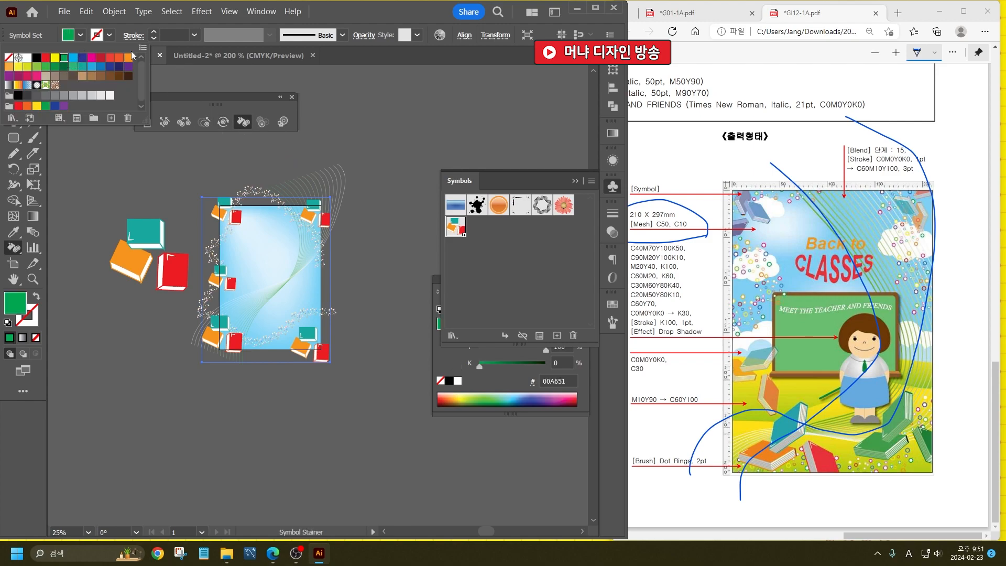
click(317, 344)
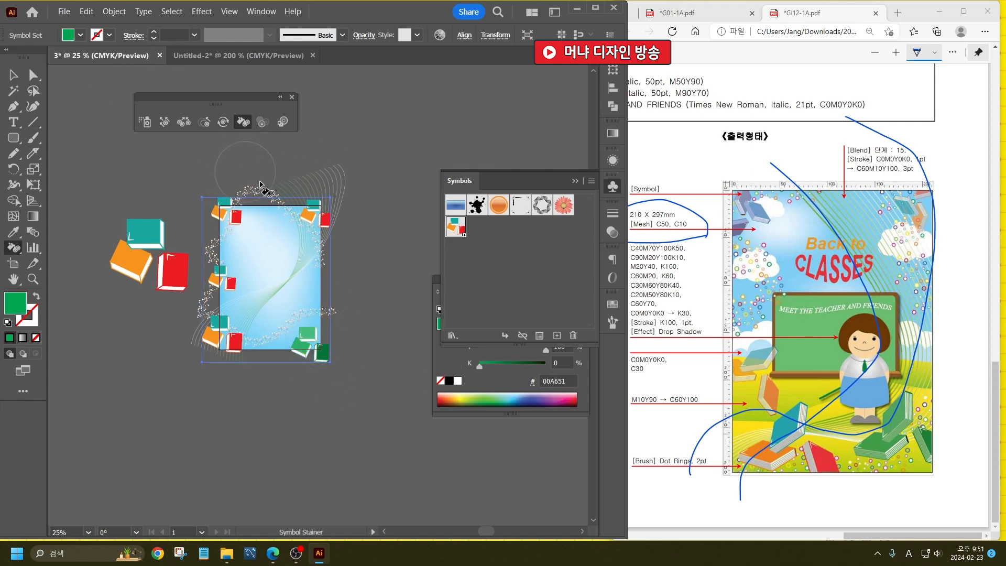
- Stain the upper-left book instance purple (#662D91)
click(80, 35)
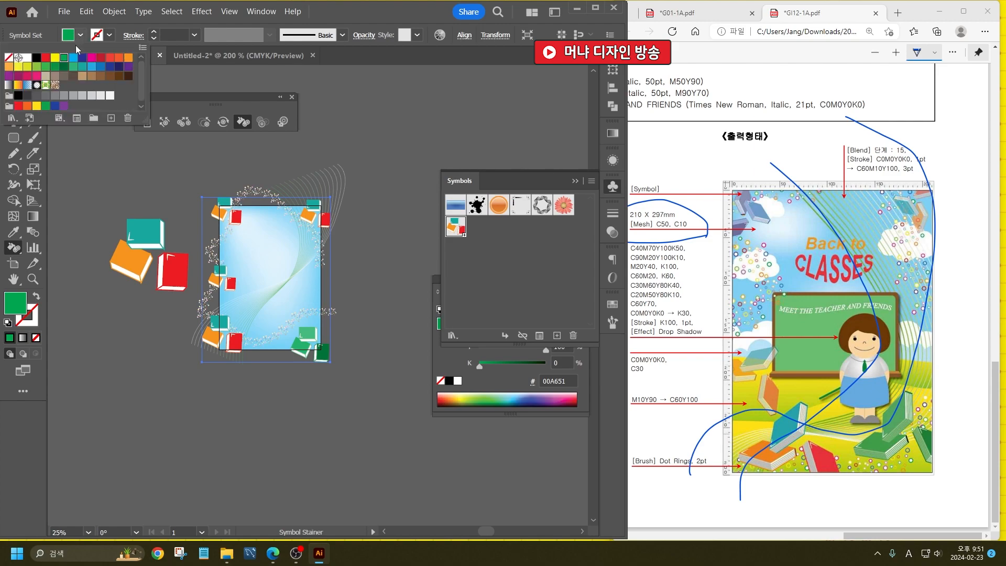
click(126, 72)
click(231, 214)
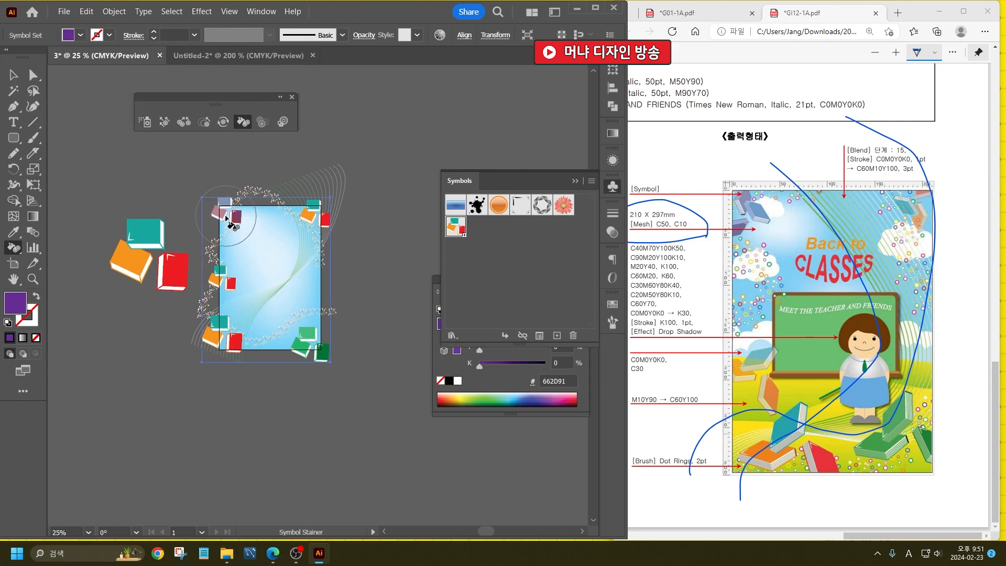
- Make the upper-right and middle-left book instances semi-transparent with the Symbol Screener
click(262, 122)
click(320, 222)
click(223, 278)
- Rotate the book instances at the upper corners and along the poster's left side with the Symbol Spinner
click(224, 122)
mouse_move(309, 223)
mouse_down()
mouse_move(281, 211)
mouse_move(319, 237)
mouse_move(320, 208)
mouse_move(297, 193)
mouse_move(314, 220)
mouse_up()
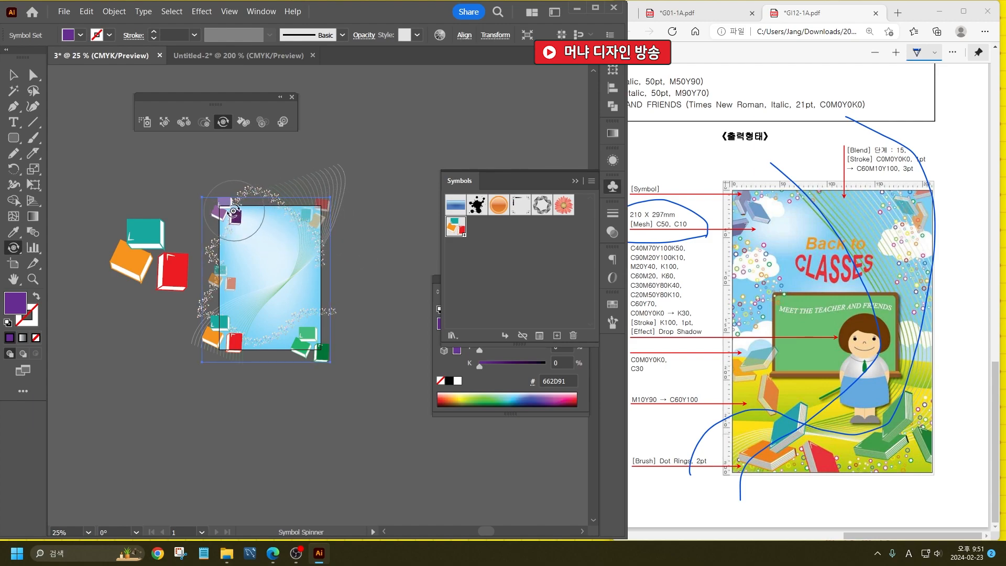
mouse_move(233, 210)
mouse_down()
mouse_move(222, 227)
mouse_move(216, 202)
mouse_move(240, 246)
mouse_move(233, 220)
mouse_up()
mouse_move(223, 287)
mouse_down()
mouse_move(233, 336)
mouse_move(231, 347)
mouse_move(219, 341)
mouse_move(229, 347)
mouse_move(230, 334)
mouse_up()
- Nudge the book instances inward toward the poster with the Symbol Shifter, and deselect the symbol set
click(164, 122)
drag(318, 352, 308, 343)
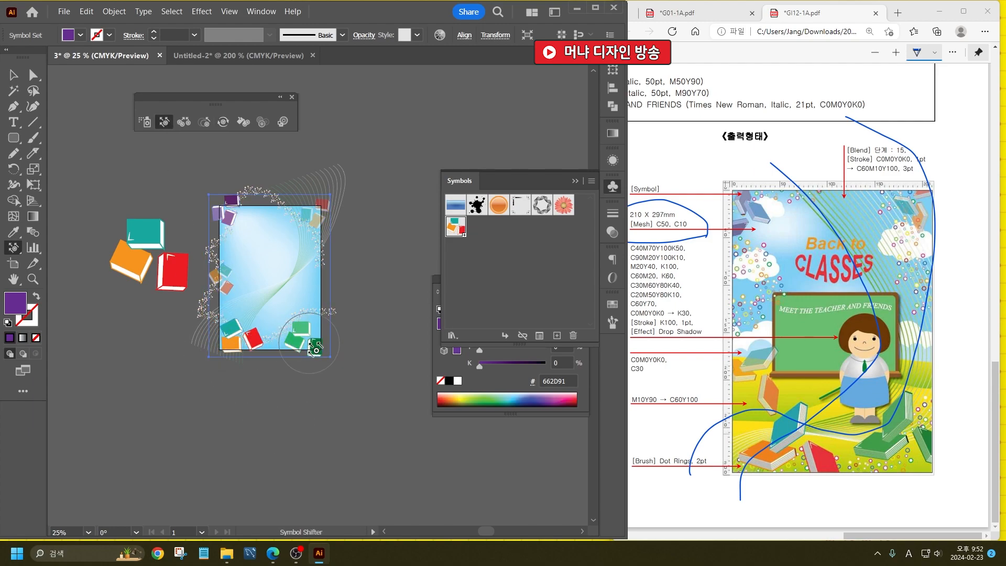
drag(210, 273, 222, 282)
mouse_move(226, 208)
mouse_down()
mouse_move(279, 223)
mouse_move(314, 210)
mouse_move(236, 218)
mouse_up()
drag(334, 208, 326, 214)
click(14, 75)
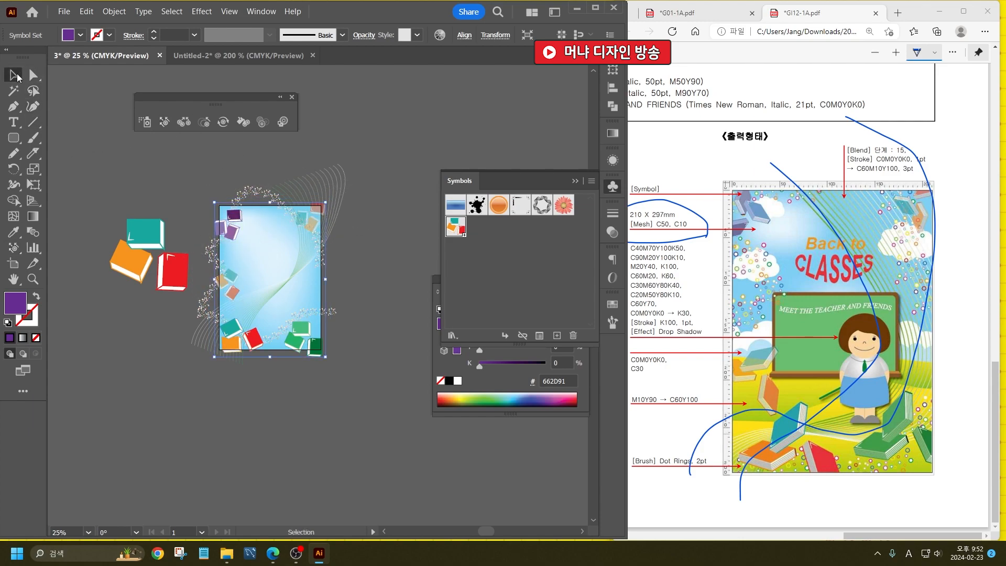
click(248, 223)
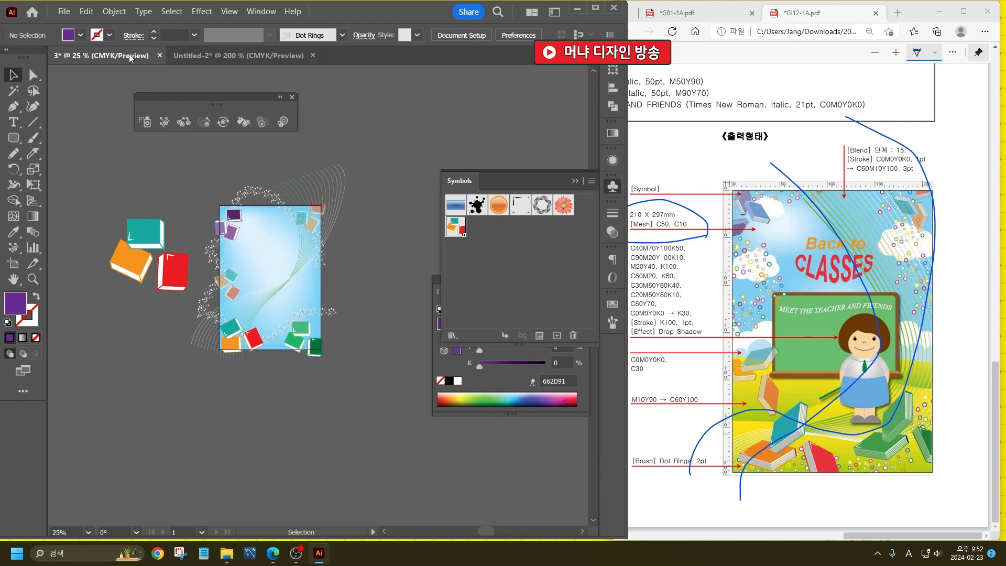
click(212, 56)
scroll(207, 273, down, 1)
scroll(283, 222, down, 1)
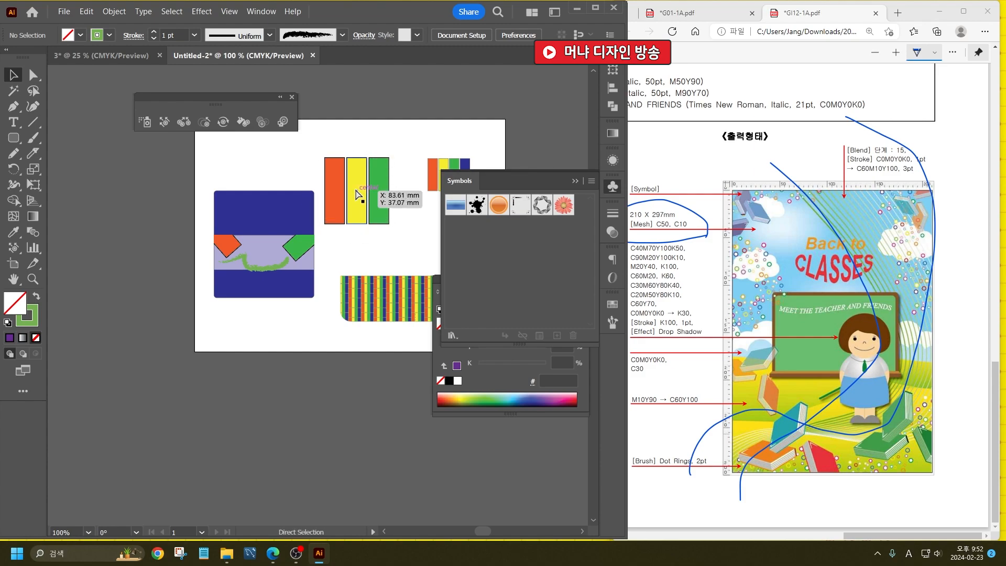
click(100, 55)
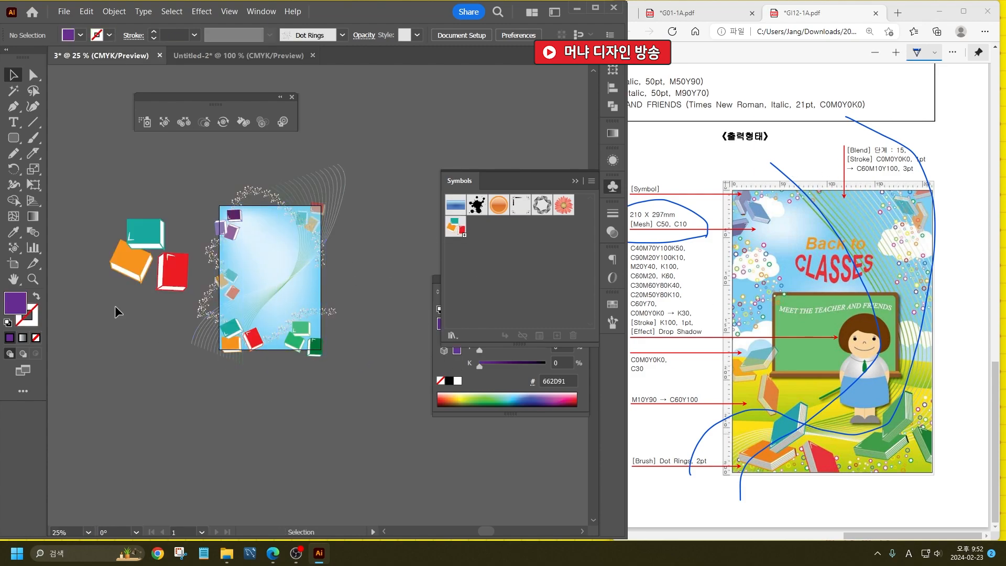
- Create a 210 × 297 mm rectangle with the Rectangle tool
drag(20, 141, 68, 133)
click(170, 159)
text(210)
key(Tab)
text(297)
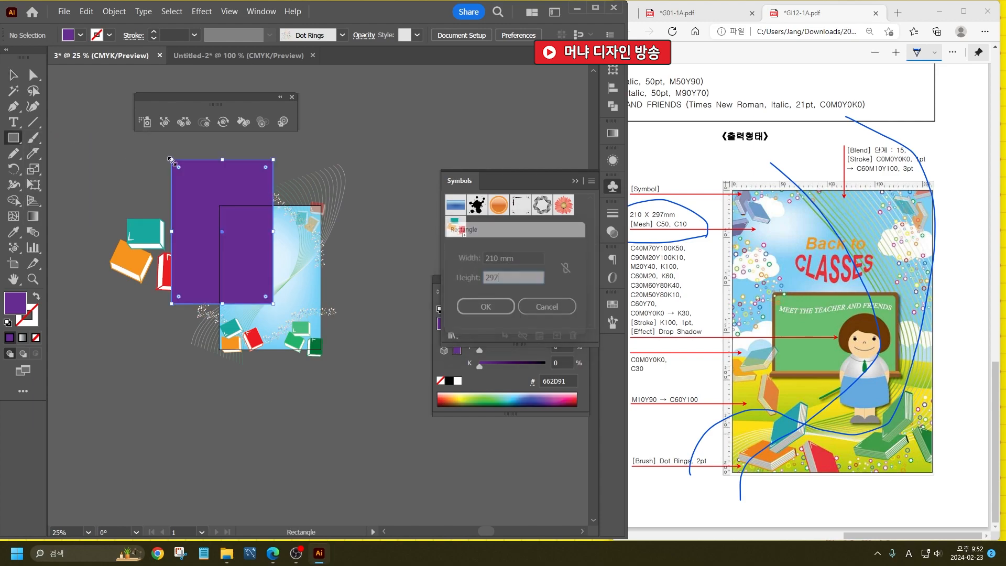
key(Return)
key(v)
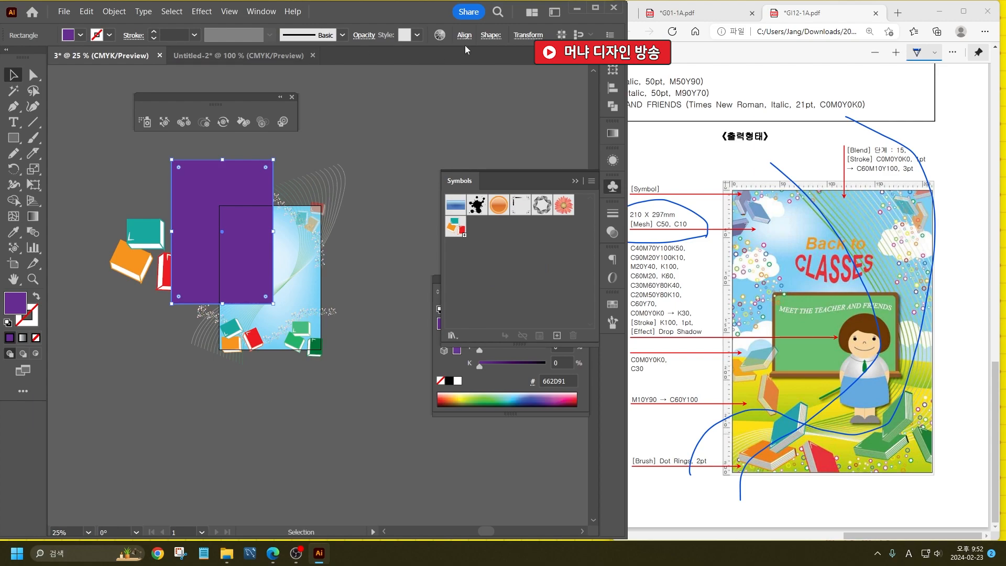
- Center the new rectangle horizontally and vertically on the artboard
click(464, 36)
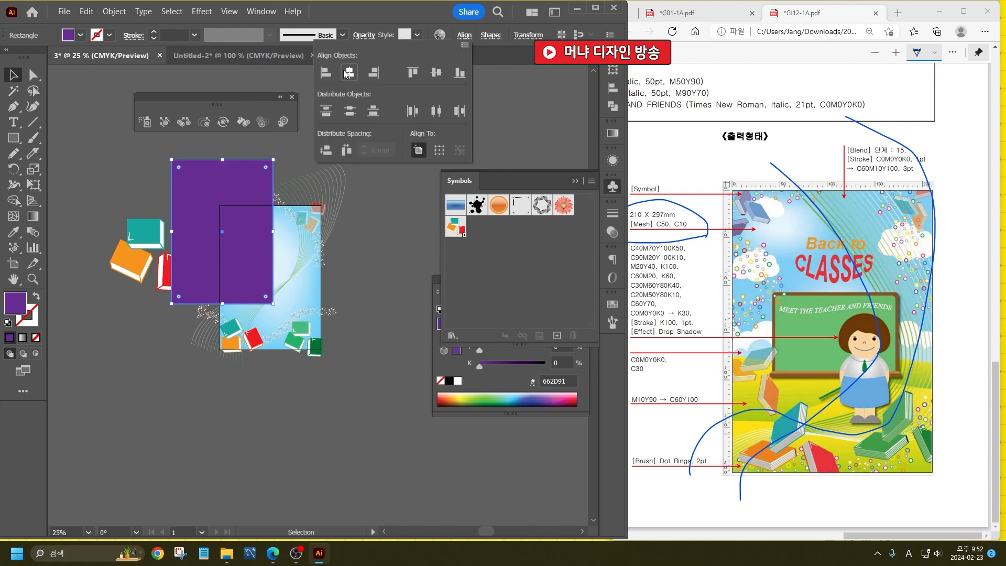
click(349, 73)
click(436, 72)
- Clip all of the artwork to the rectangle with a clipping mask, deselect, and collapse the Symbols panel
key(ctrl+a)
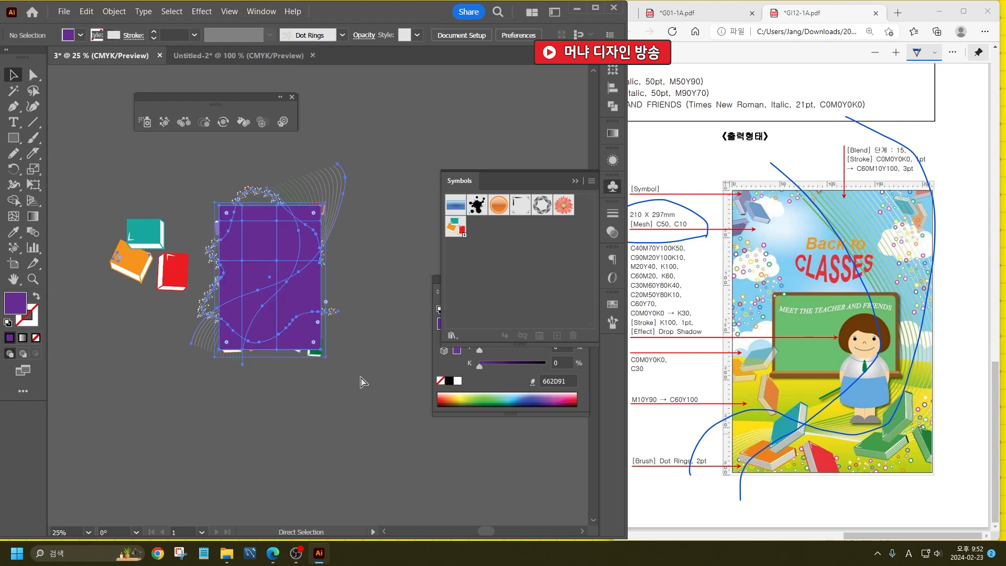
right_click(295, 235)
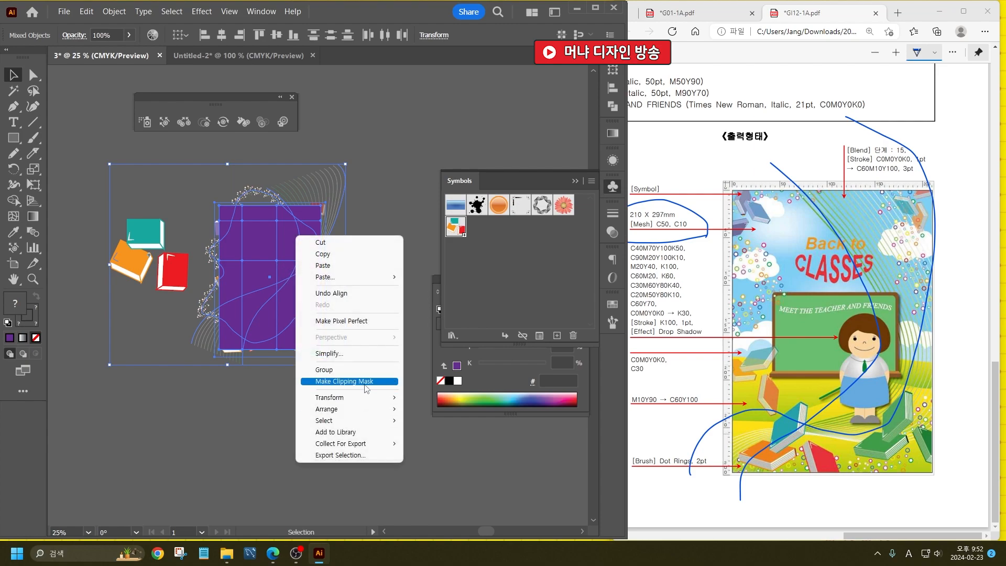
click(363, 382)
click(375, 415)
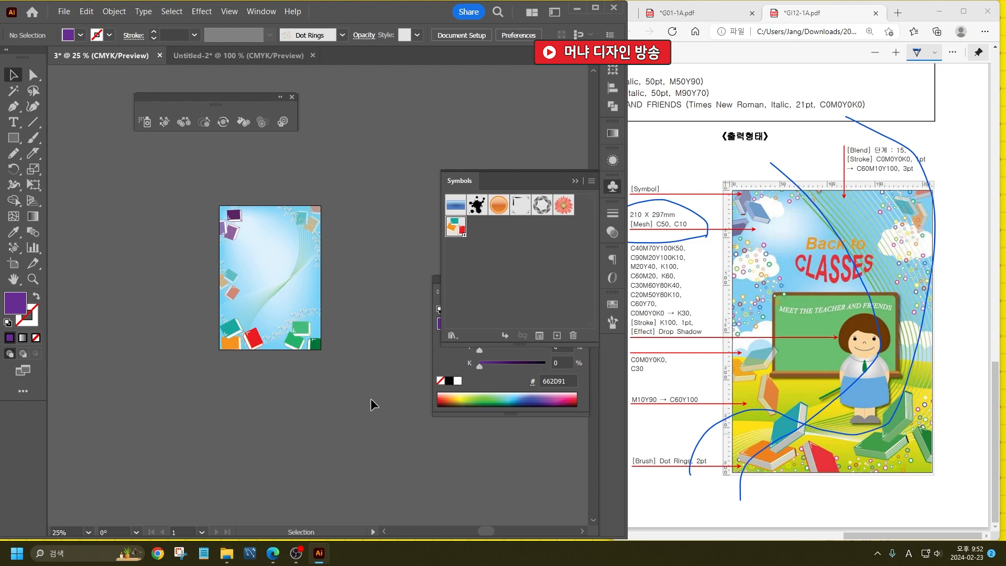
click(575, 181)
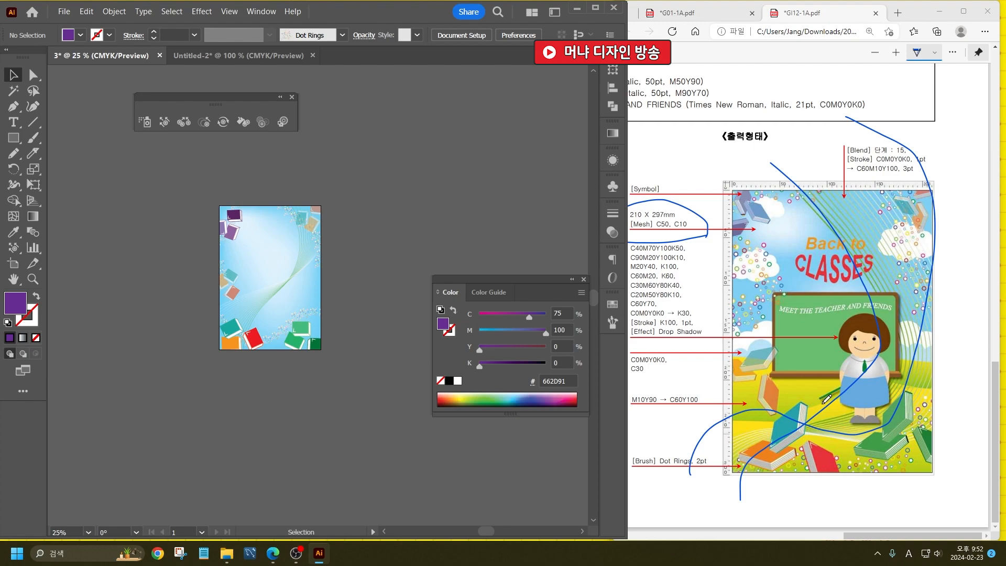
- Sketch small pen marks on the PDF's sample poster, and minimize both the Illustrator and PDF windows
drag(833, 397, 826, 388)
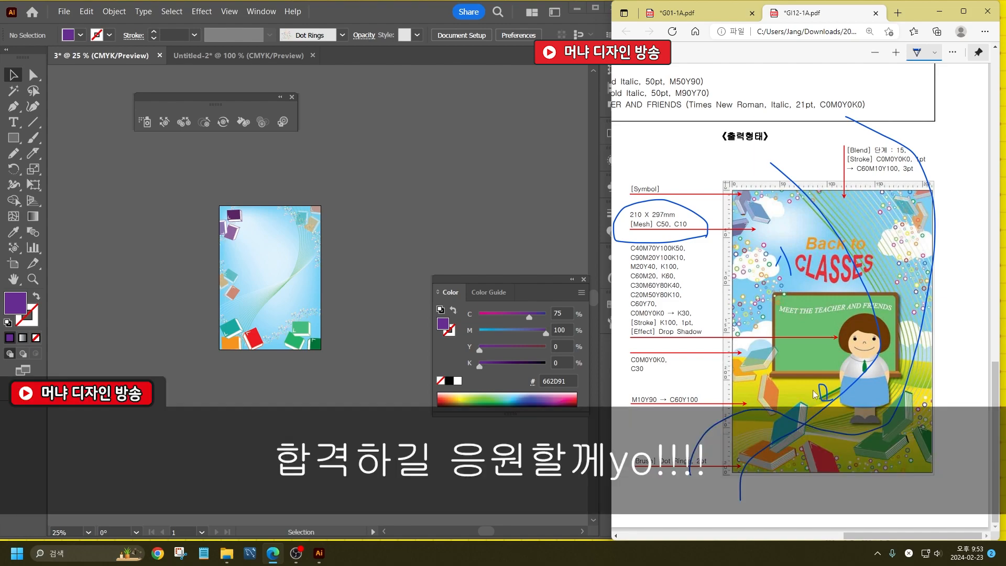
click(124, 188)
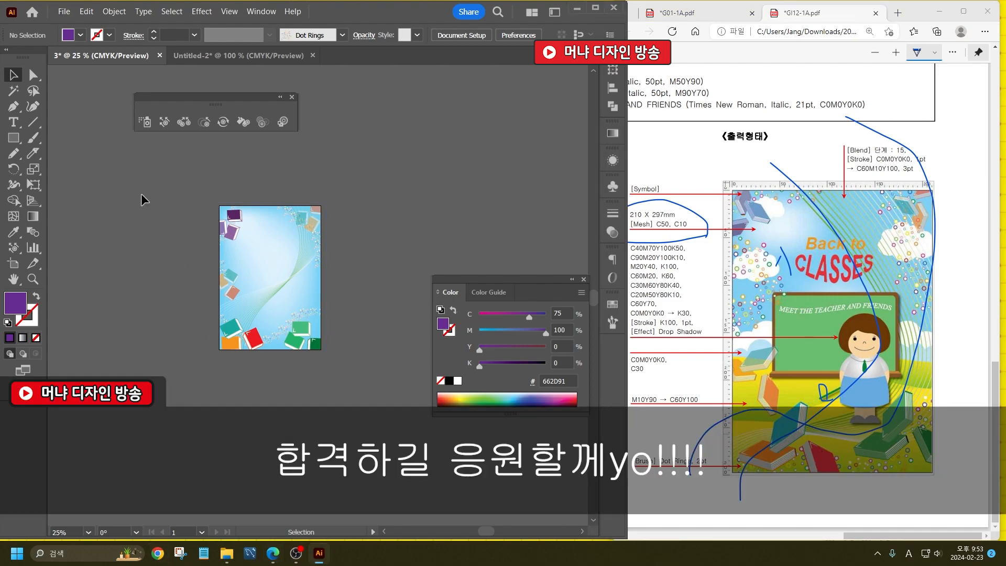
click(577, 8)
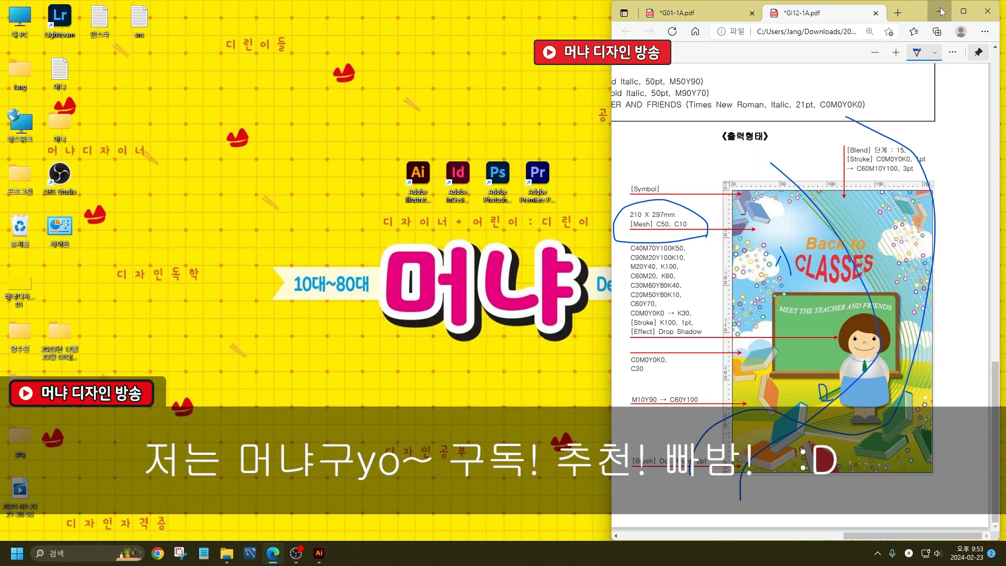
click(939, 11)
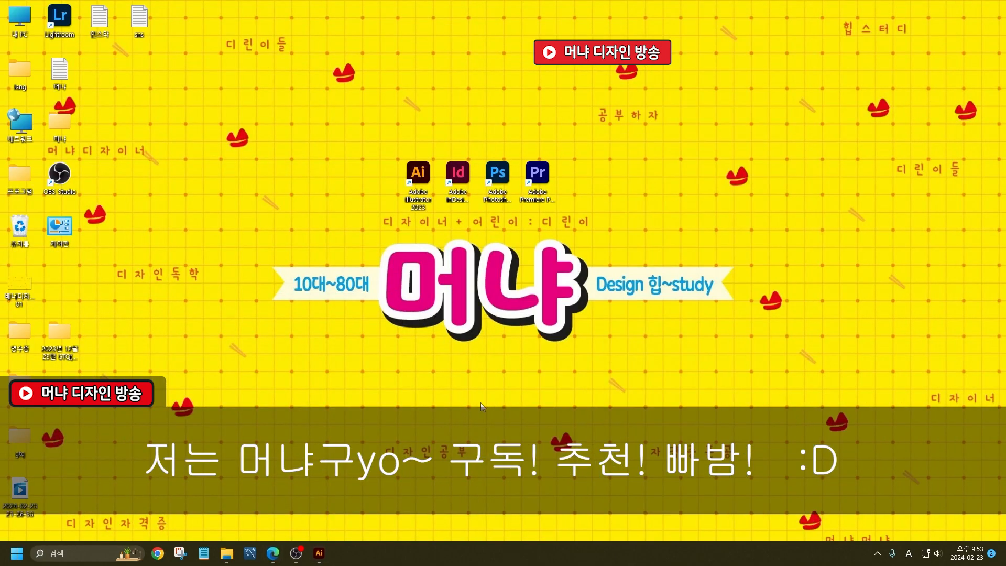